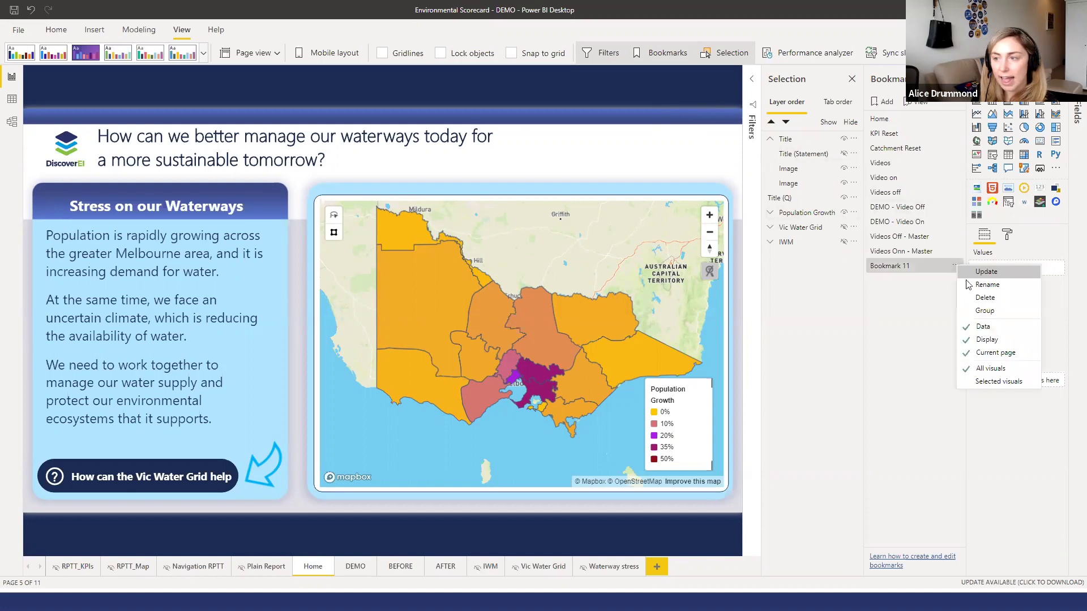
Rename the newly added bookmark, Bookmark 11, as Pop.
{"action": "left_click", "coordinate": [992, 286]}
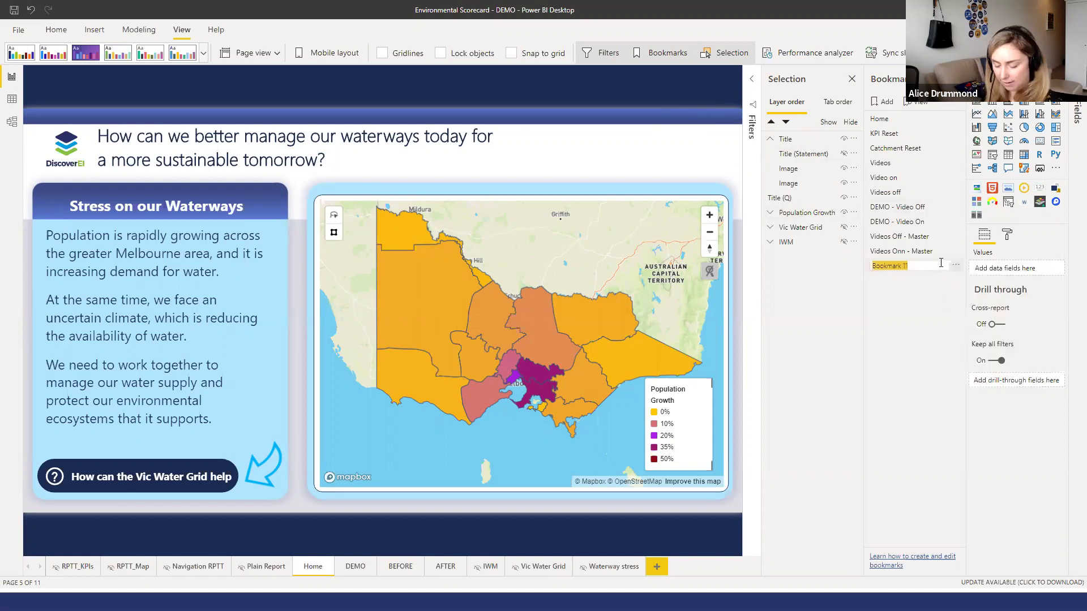
{"action": "type", "text": "Pop"}
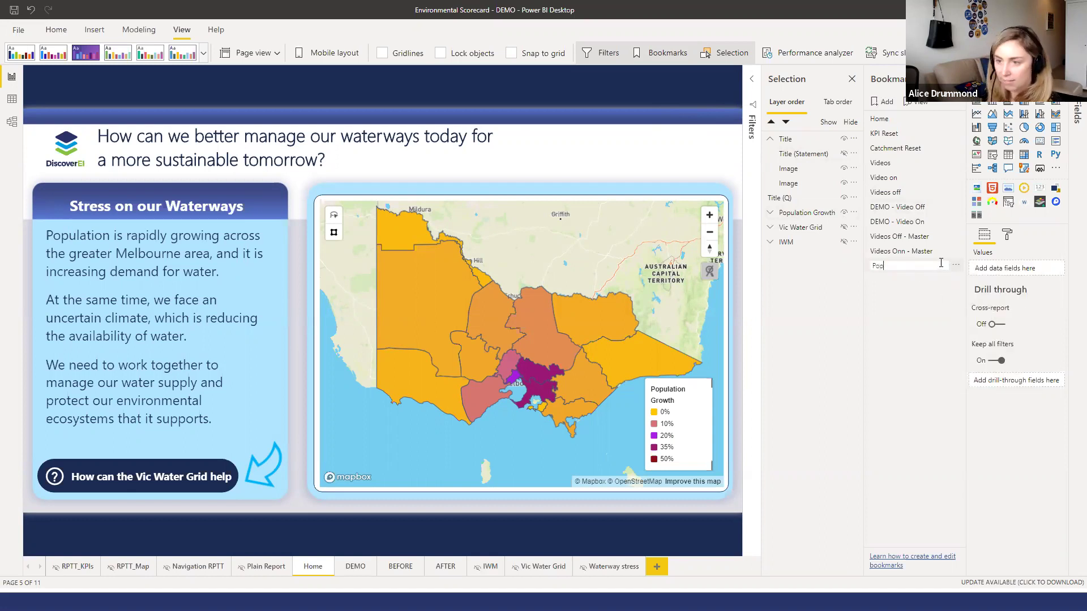
{"action": "key", "text": "Return"}
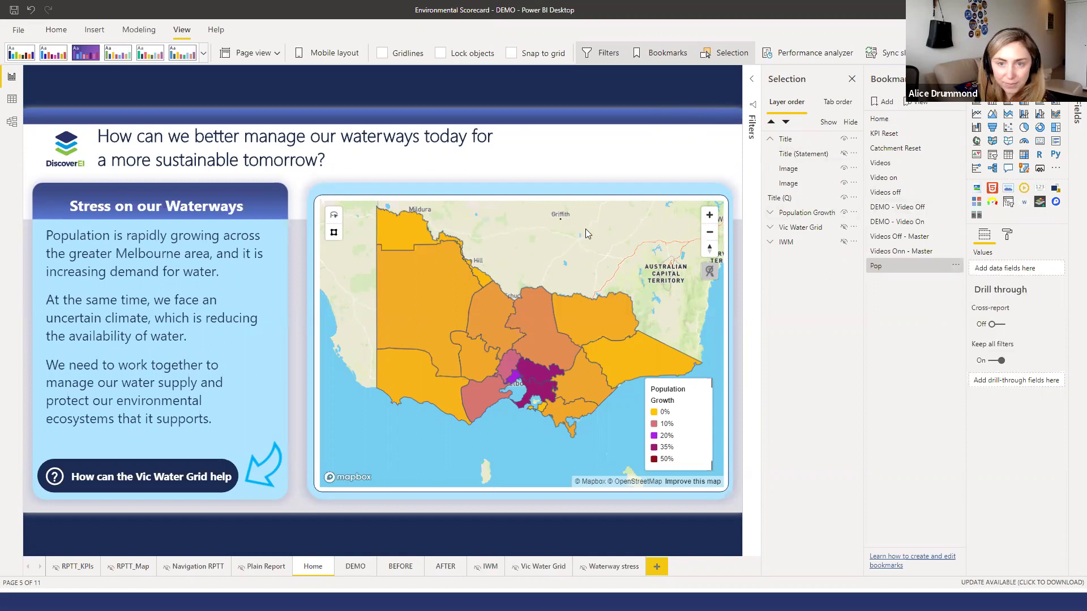
Hide the Population Growth group, show the Vic Water Grid group and save this view as a bookmark named VWG.
{"action": "left_click", "coordinate": [844, 212]}
{"action": "left_click", "coordinate": [844, 227]}
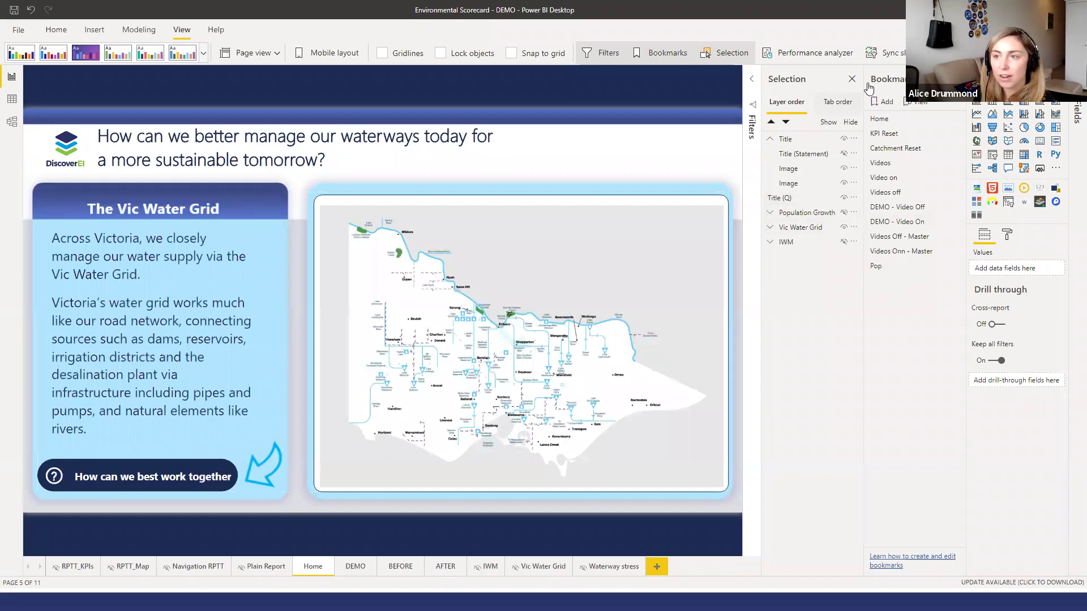
{"action": "left_click", "coordinate": [883, 102]}
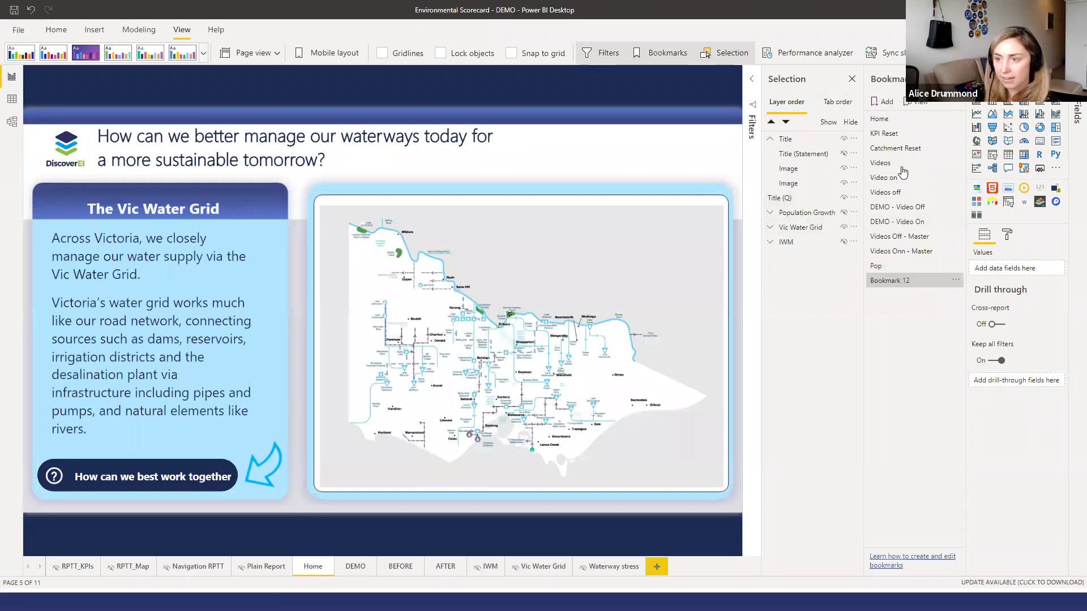
{"action": "left_click", "coordinate": [955, 279]}
{"action": "left_click", "coordinate": [981, 311]}
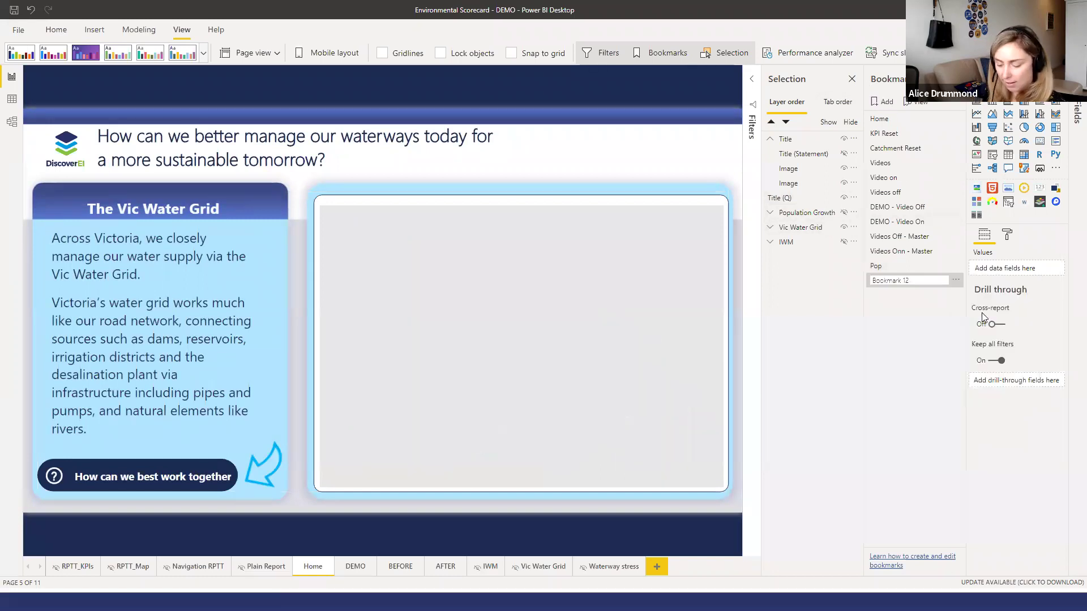
{"action": "type", "text": "W"}
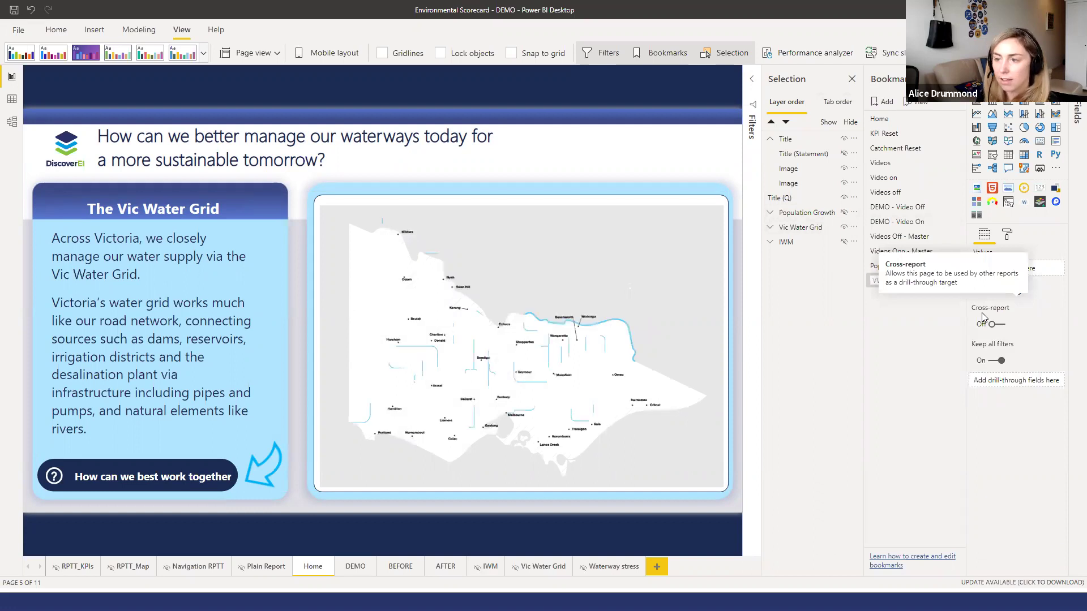
{"action": "type", "text": "G"}
{"action": "key", "text": "Return"}
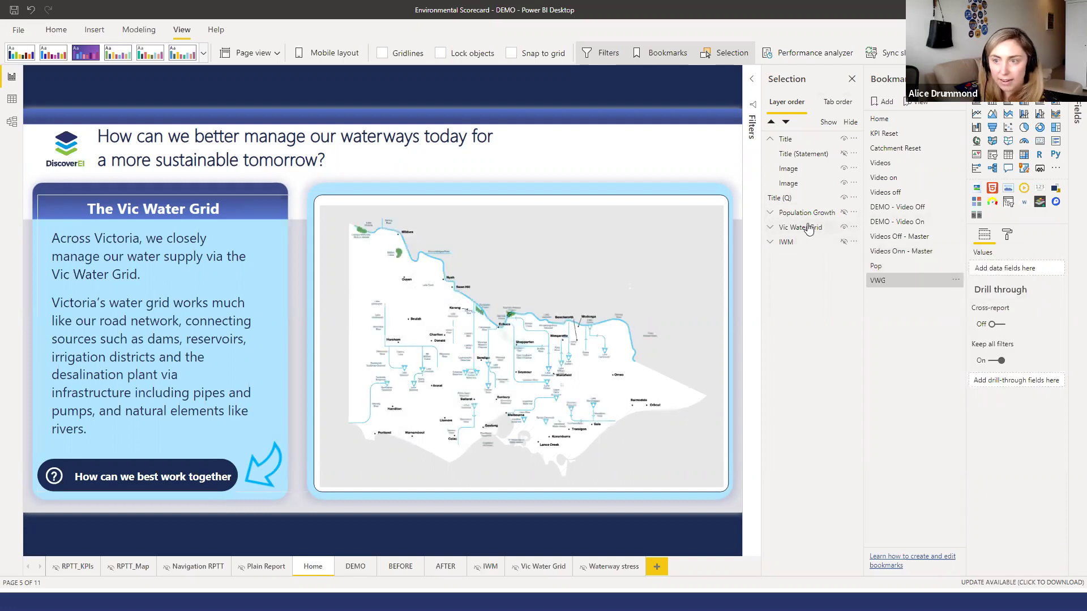
Hide the Vic Water Grid group, show the IWM group and save this view as a bookmark named IWM.
{"action": "left_click", "coordinate": [843, 227]}
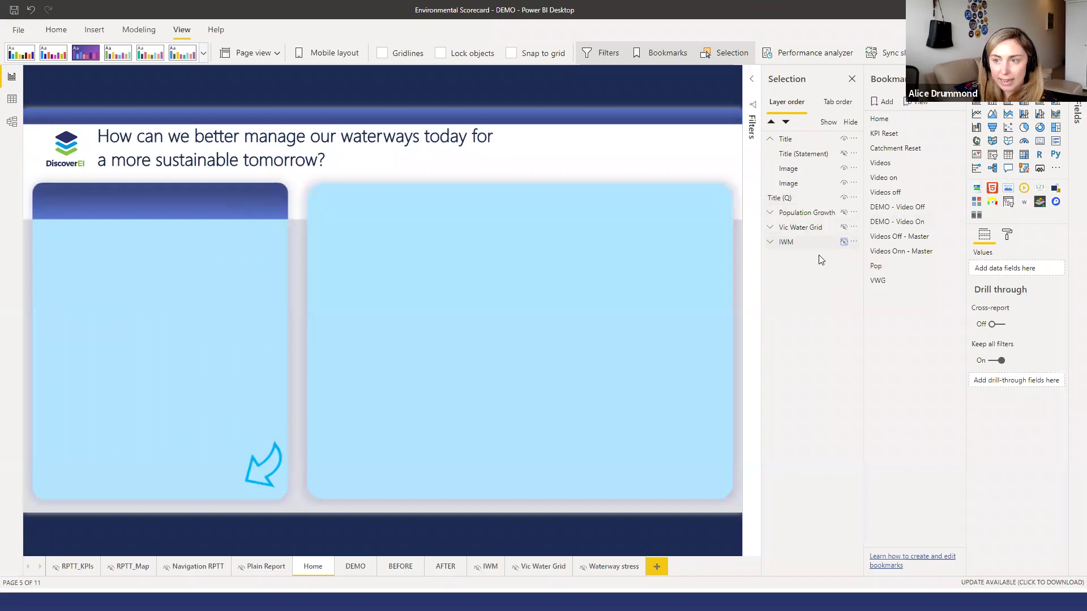
{"action": "left_click", "coordinate": [883, 103]}
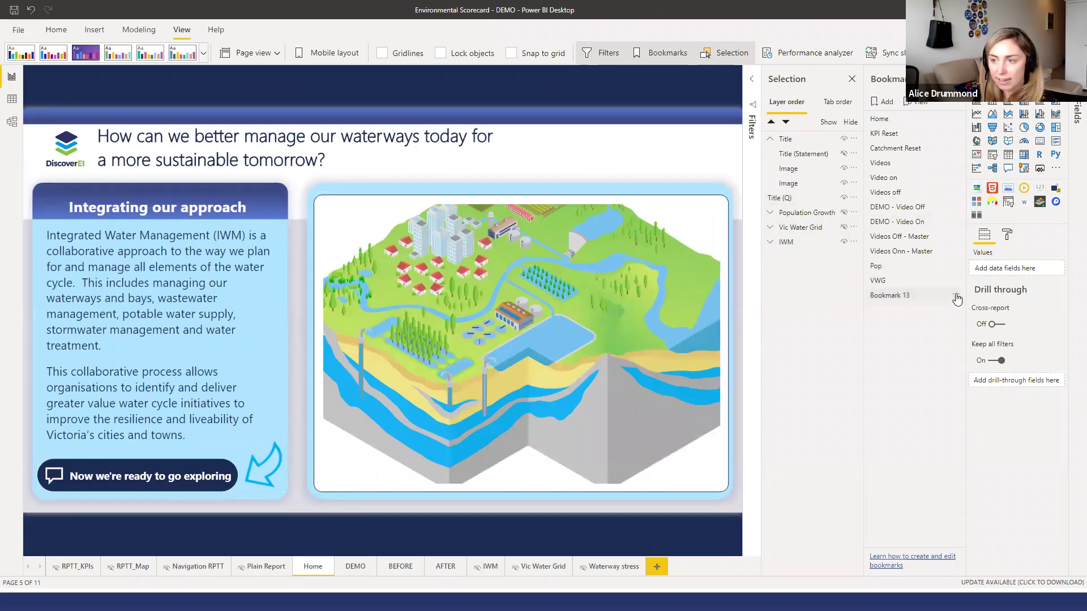
{"action": "left_click", "coordinate": [955, 294]}
{"action": "left_click", "coordinate": [988, 316]}
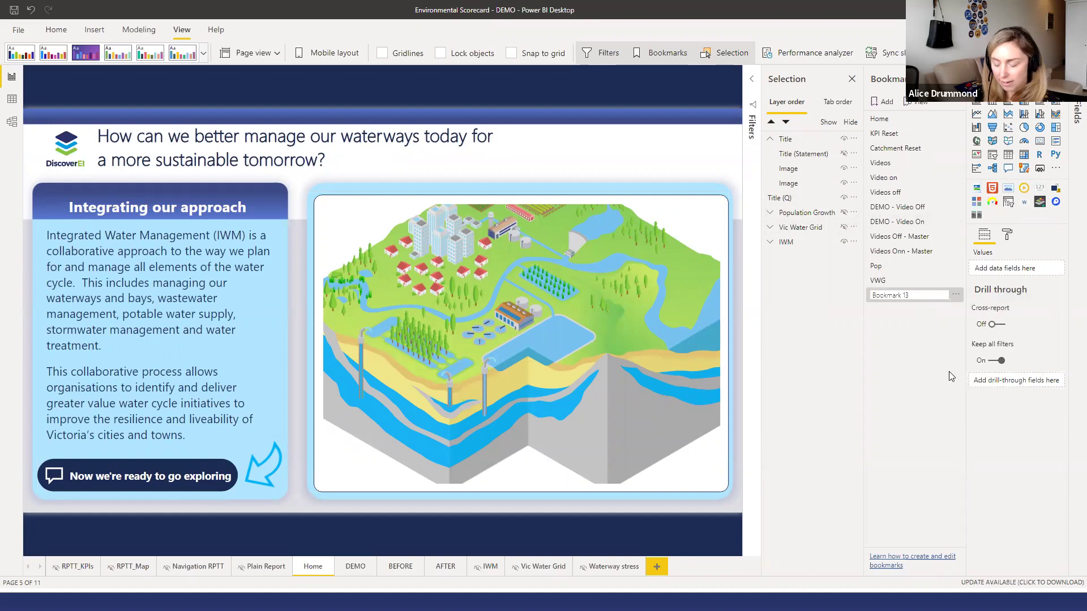
{"action": "key", "text": "BackSpace"}
{"action": "type", "text": "IWM"}
{"action": "key", "text": "Return"}
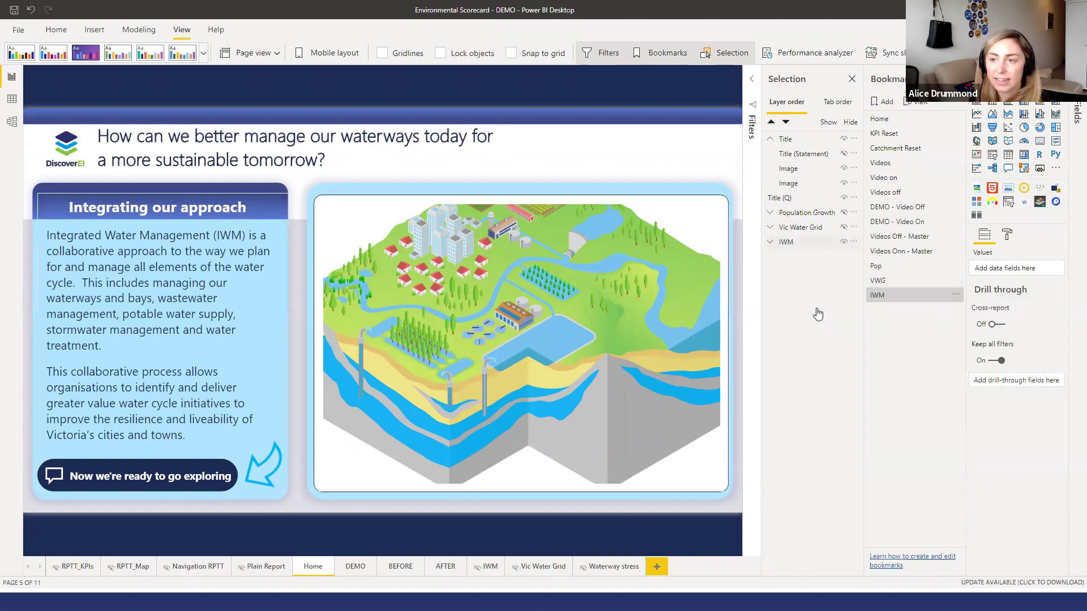
Check the Pop, VWG and IWM bookmarks one after another, and return to the Pop view.
{"action": "left_click", "coordinate": [893, 272]}
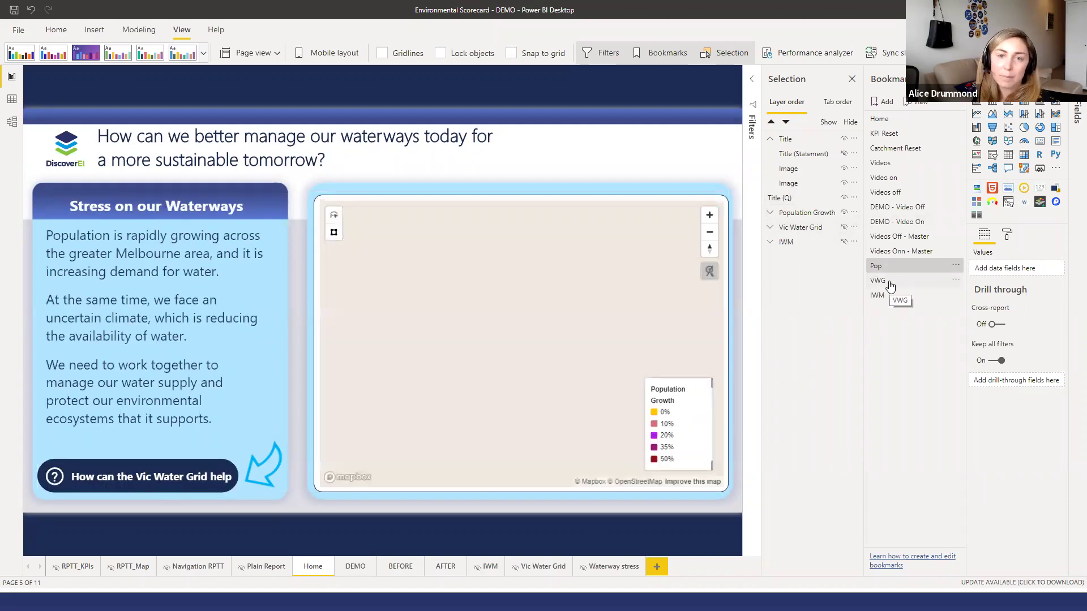
{"action": "left_click", "coordinate": [888, 283]}
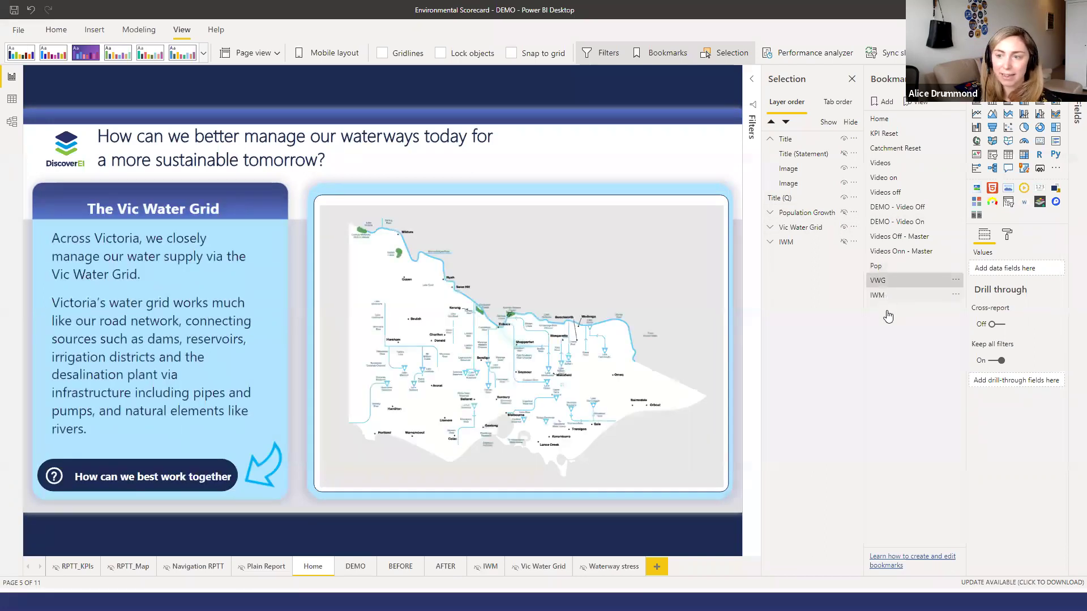
{"action": "left_click", "coordinate": [887, 295]}
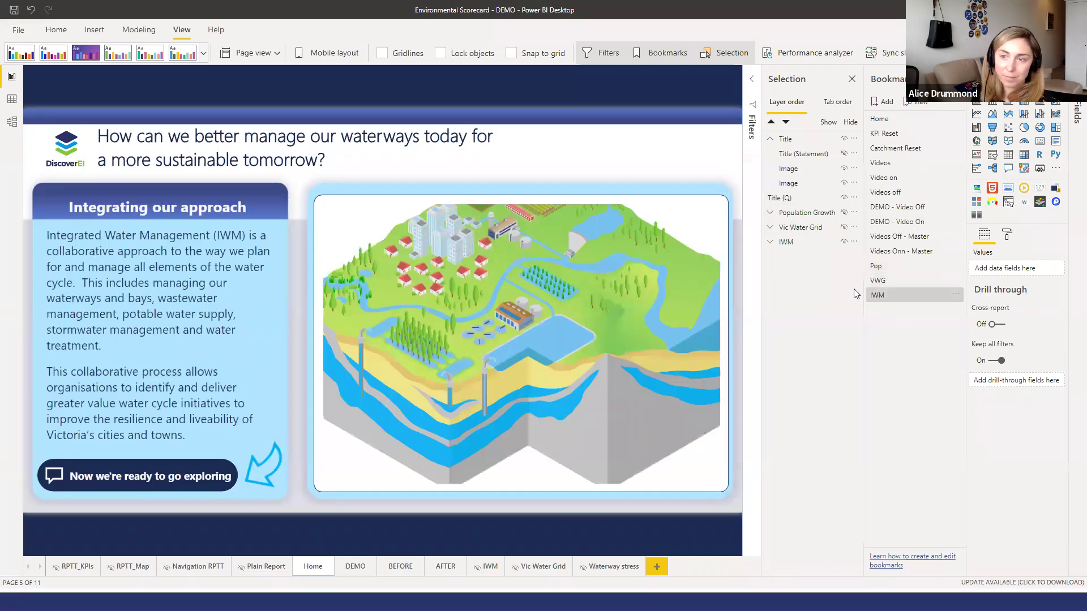
{"action": "left_click", "coordinate": [897, 270]}
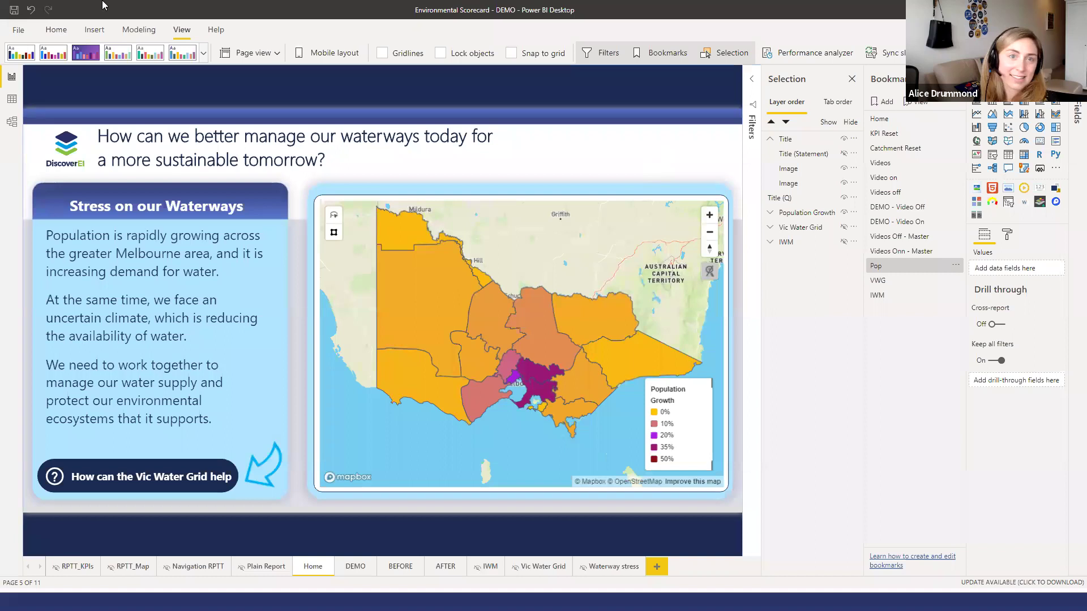
Insert a Reset button and place it in the page header, beside the title and above the map's right end.
{"action": "left_click", "coordinate": [95, 30]}
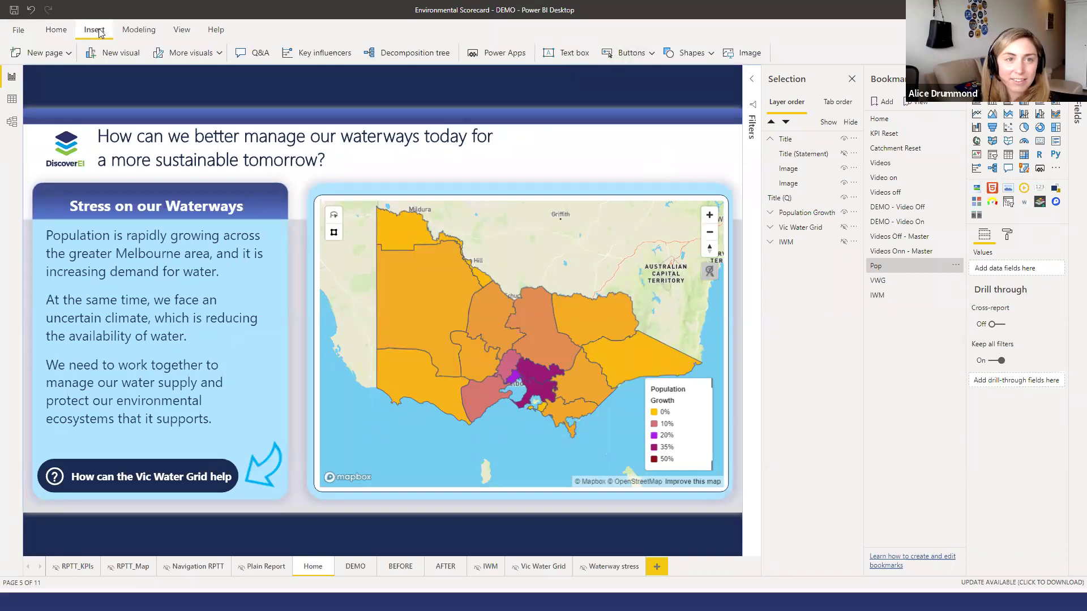
{"action": "left_click", "coordinate": [652, 57]}
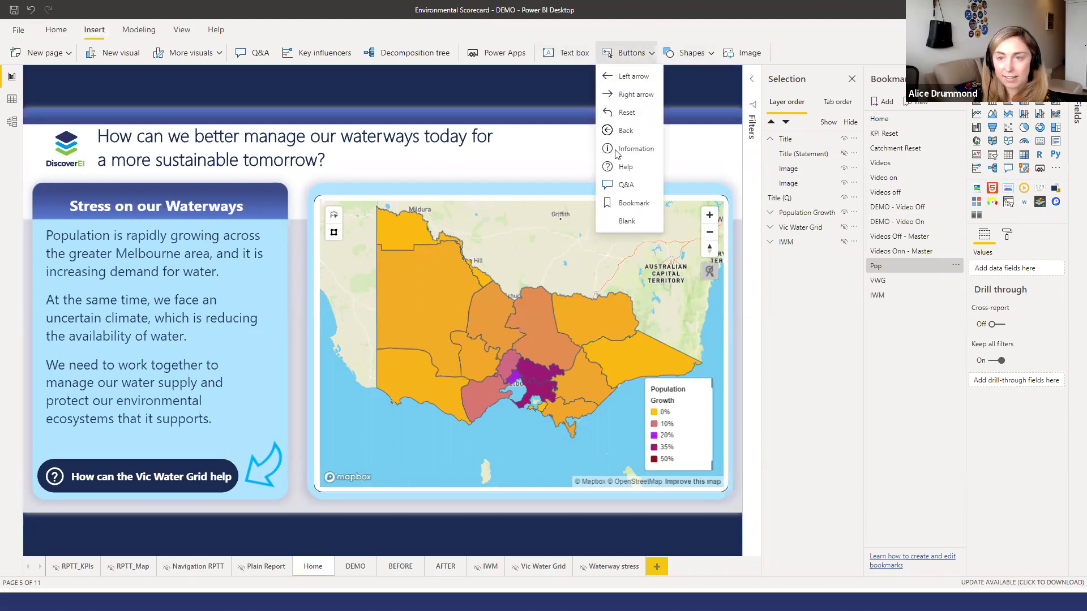
{"action": "left_click", "coordinate": [652, 56]}
{"action": "left_click", "coordinate": [652, 61]}
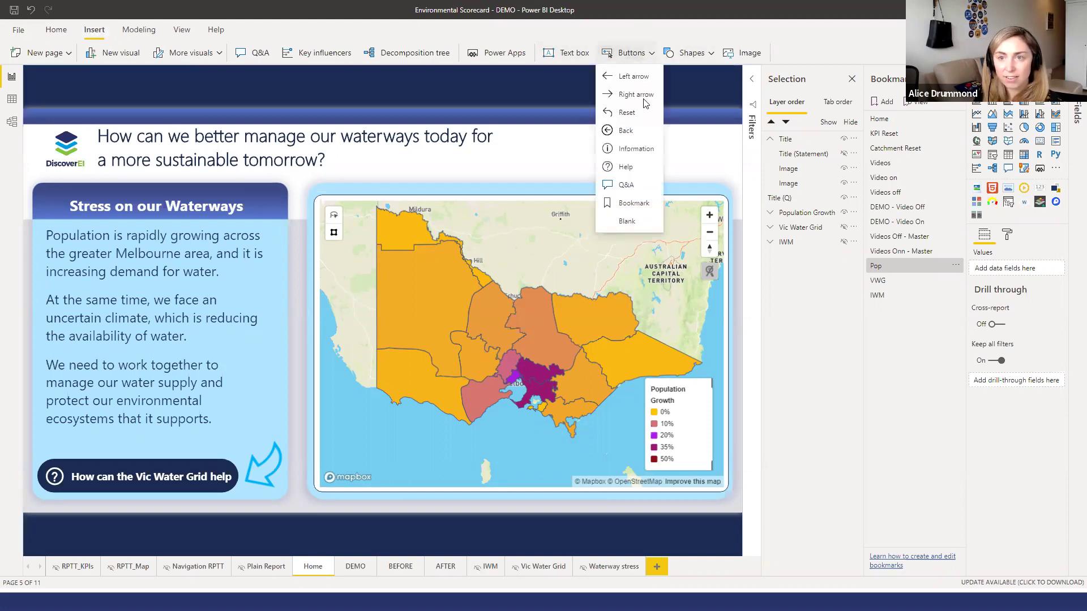
{"action": "left_click", "coordinate": [610, 113]}
{"action": "left_click_drag", "start_coordinate": [487, 120], "coordinate": [658, 144]}
{"action": "left_click_drag", "start_coordinate": [722, 182], "coordinate": [713, 182]}
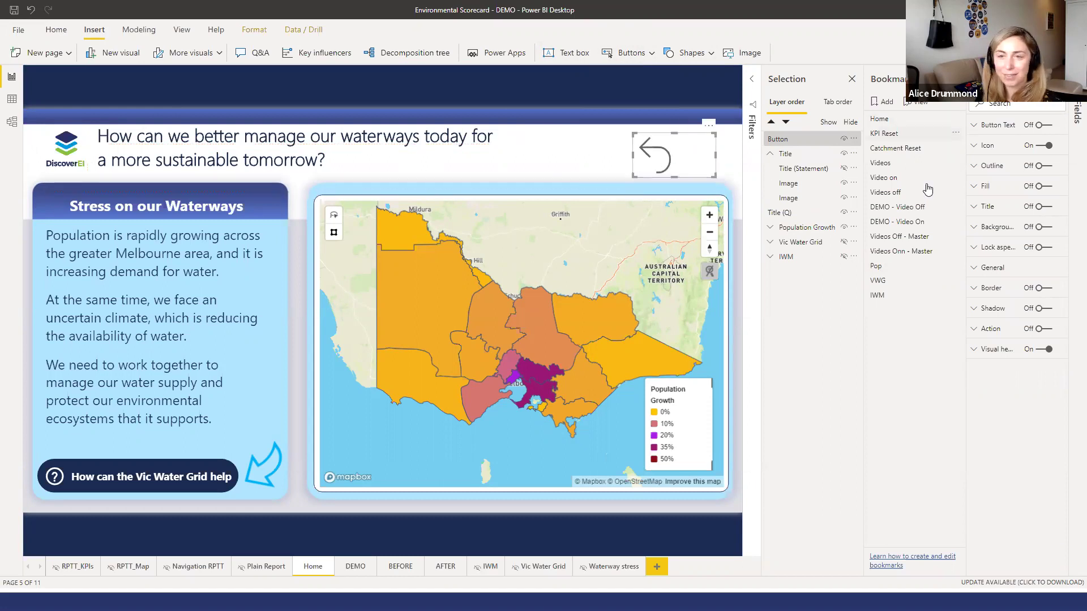
Turn on the Reset button's action with type Bookmark and link it to the Pop bookmark.
{"action": "left_click", "coordinate": [1036, 334]}
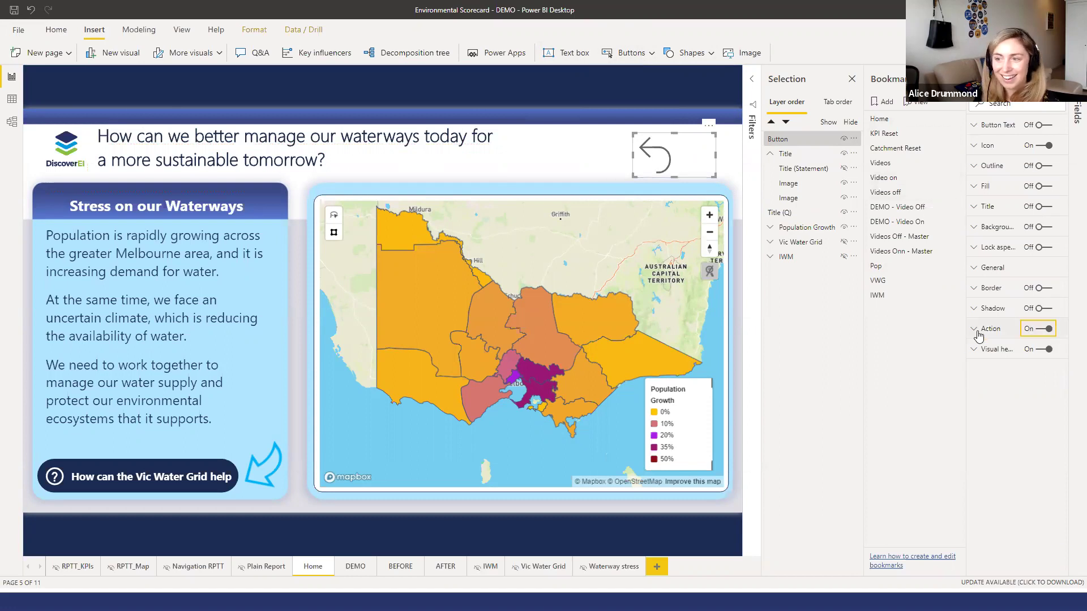
{"action": "left_click", "coordinate": [1043, 336]}
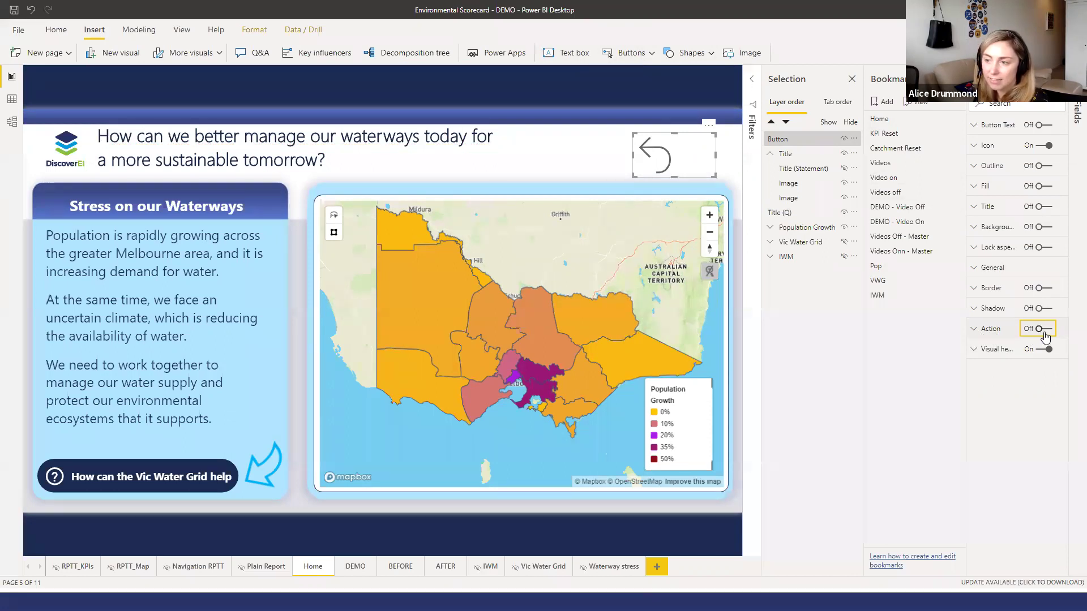
{"action": "left_click", "coordinate": [1046, 333]}
{"action": "left_click", "coordinate": [976, 331]}
{"action": "left_click", "coordinate": [1001, 363]}
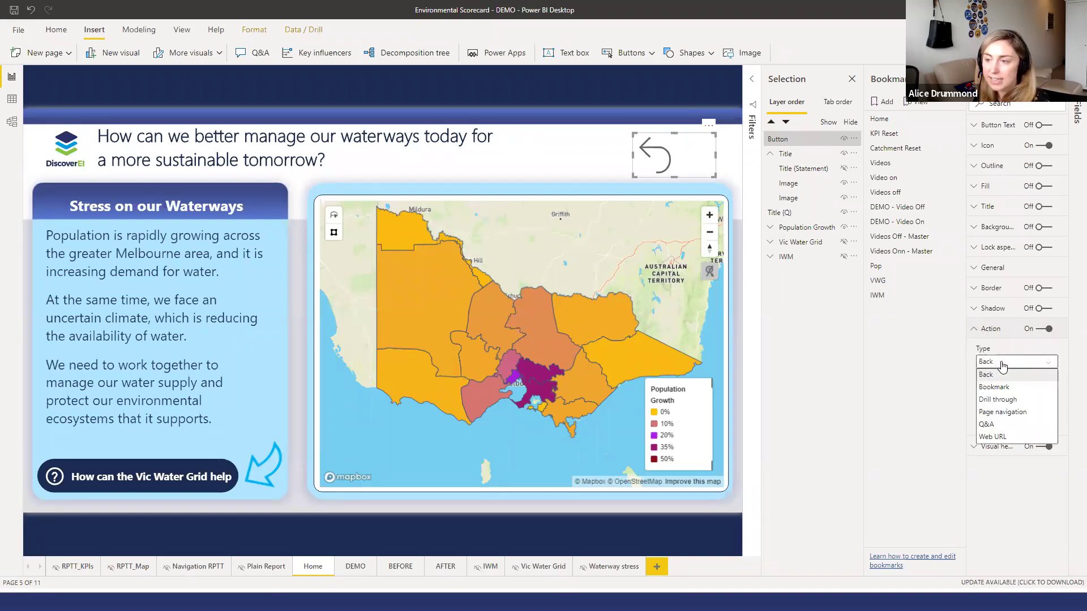
{"action": "left_click", "coordinate": [1048, 389]}
{"action": "left_click", "coordinate": [1014, 398]}
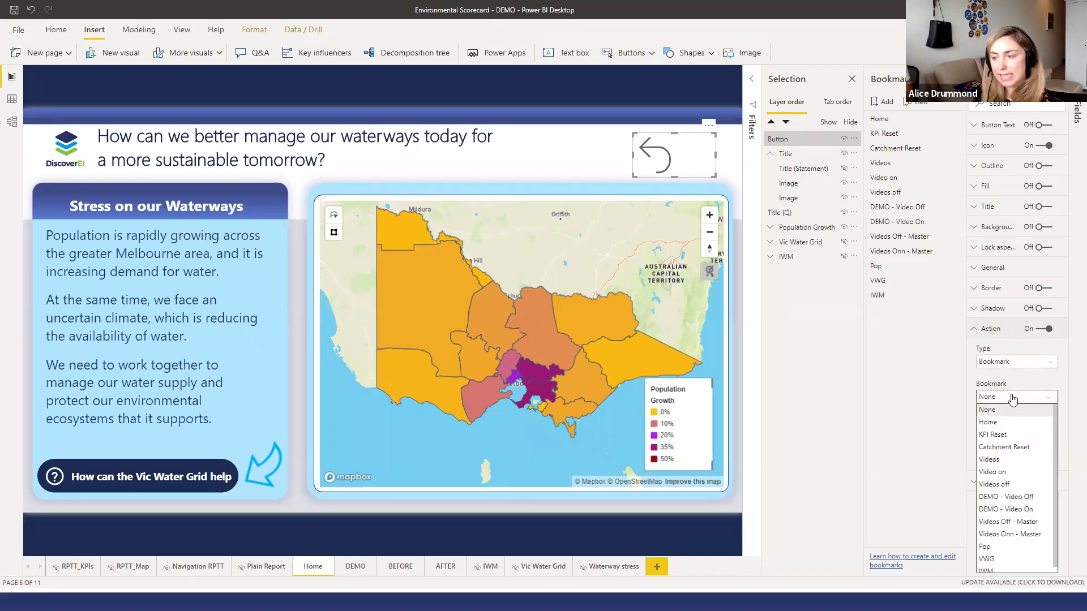
{"action": "left_click", "coordinate": [985, 546]}
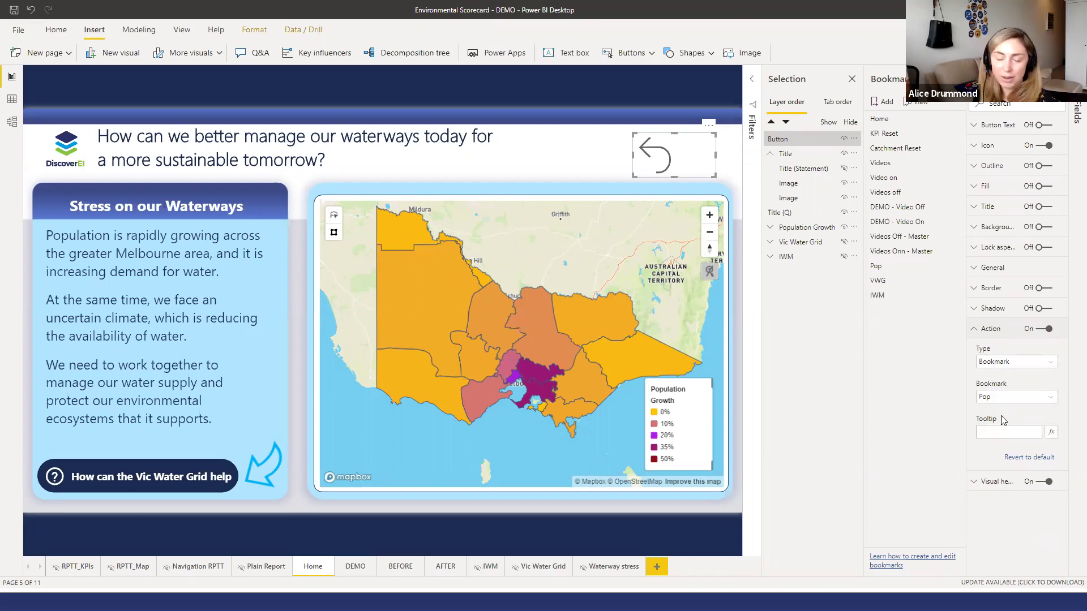
{"action": "left_click", "coordinate": [607, 151]}
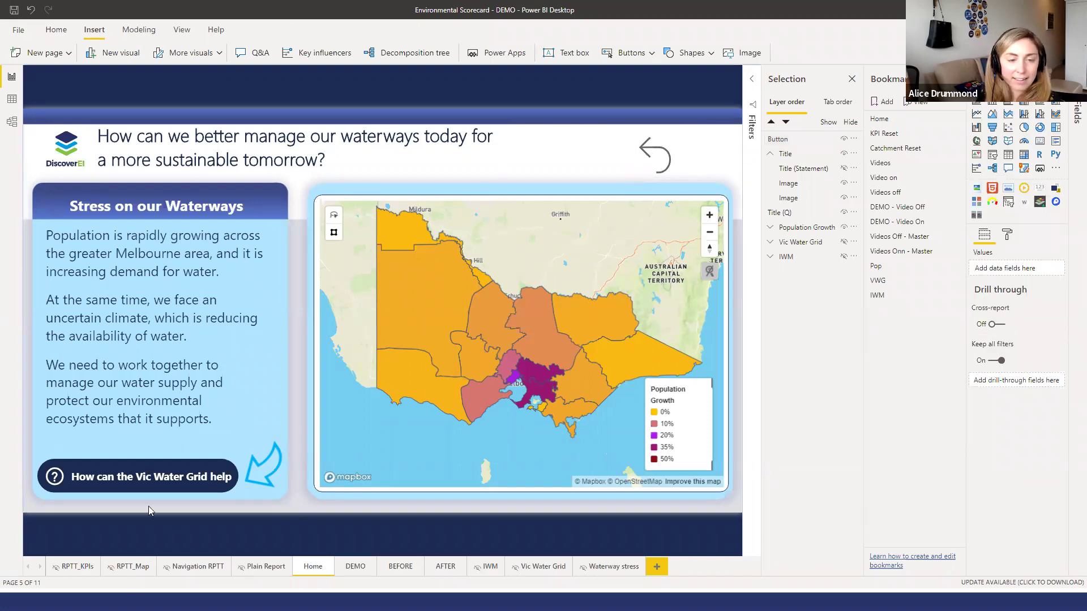
Link the "How can the Vic Water Grid help" button to the VWG bookmark through its action, and test the link.
{"action": "left_click", "coordinate": [205, 465]}
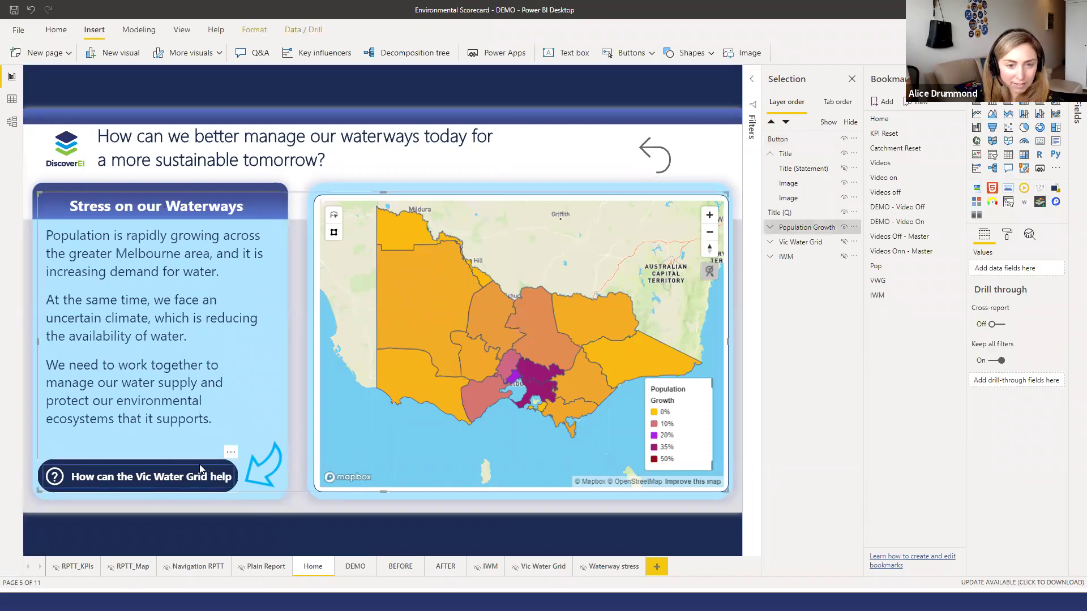
{"action": "left_click", "coordinate": [194, 462]}
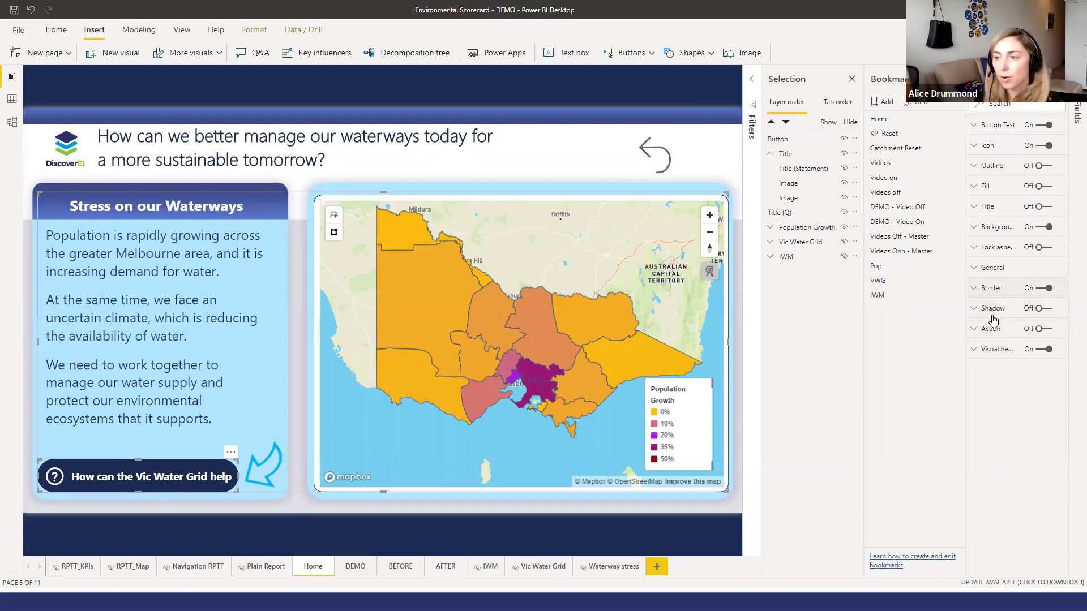
{"action": "left_click", "coordinate": [1038, 330]}
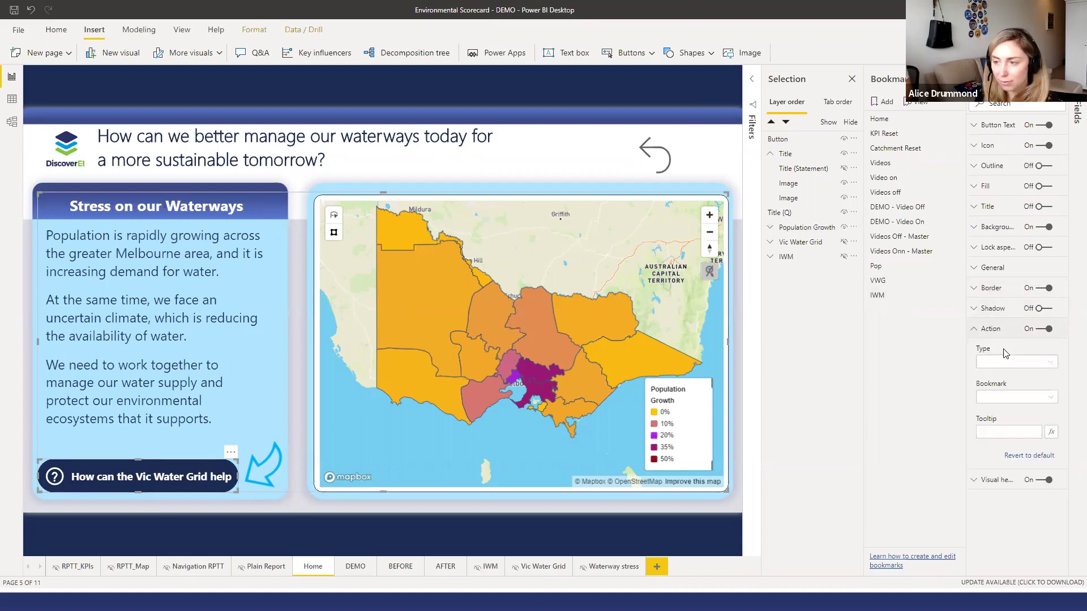
{"action": "left_click", "coordinate": [1008, 397]}
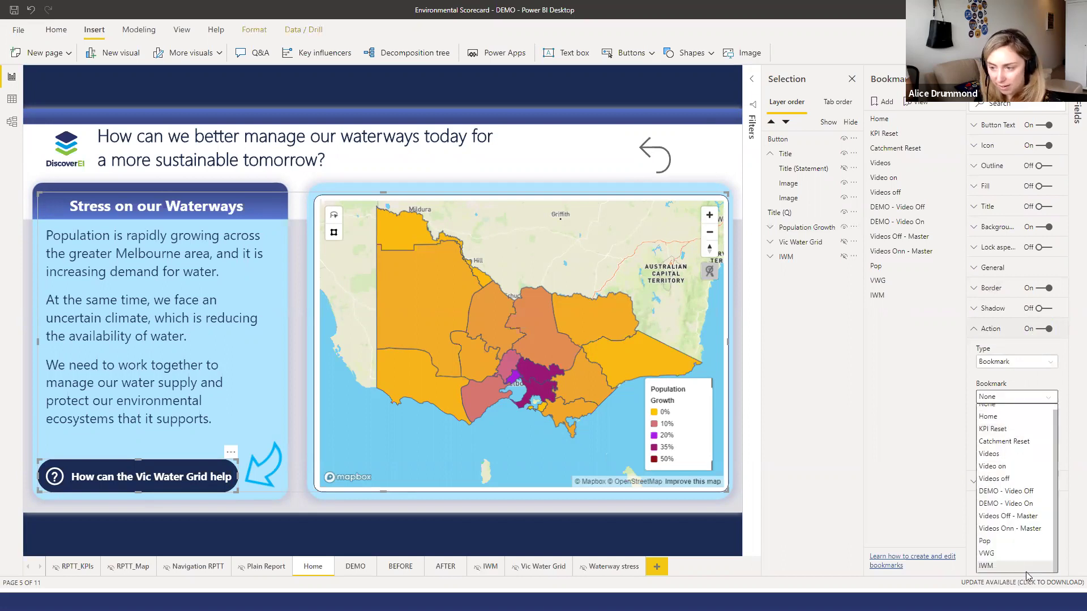
{"action": "key", "text": "Return"}
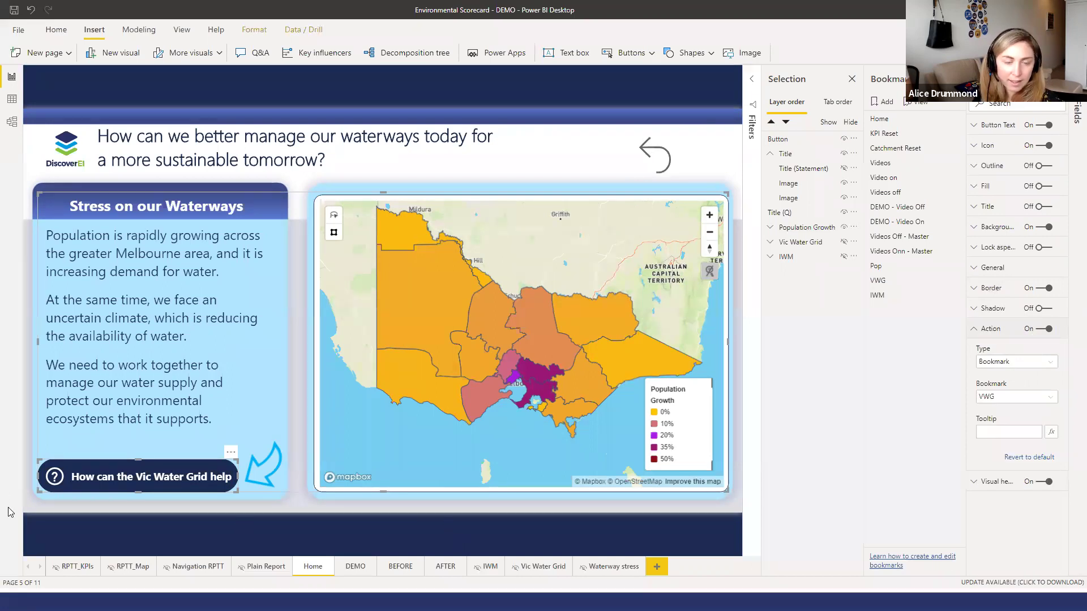
{"action": "left_click", "coordinate": [121, 477], "text": "ctrl"}
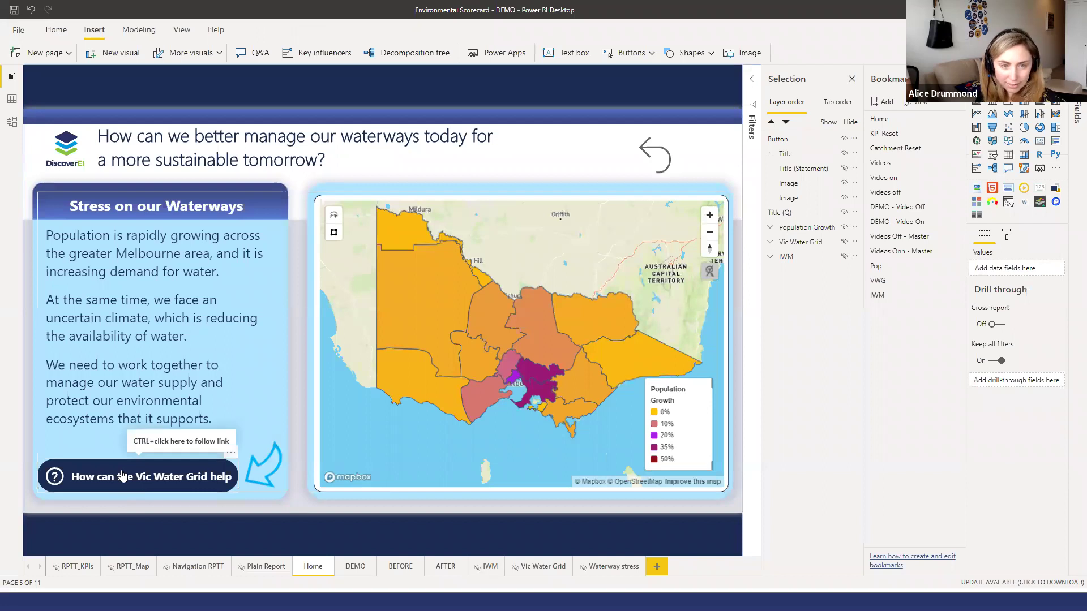
{"action": "left_click", "coordinate": [122, 475], "text": "ctrl"}
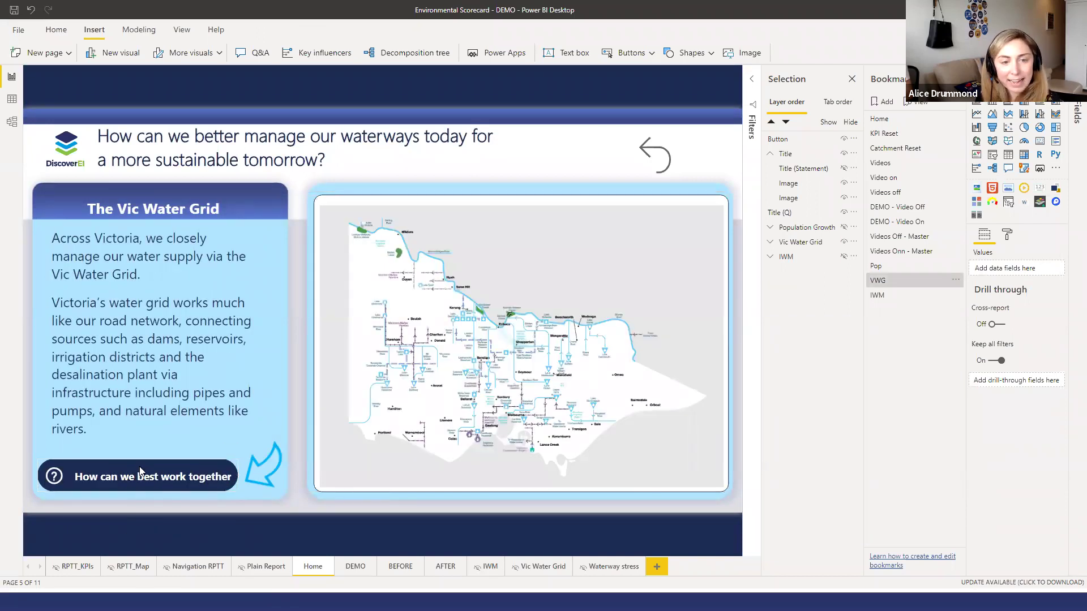
Link the "How can we best work together" button to the IWM bookmark through its action, and test the link.
{"action": "left_click", "coordinate": [135, 472]}
{"action": "left_click", "coordinate": [130, 467]}
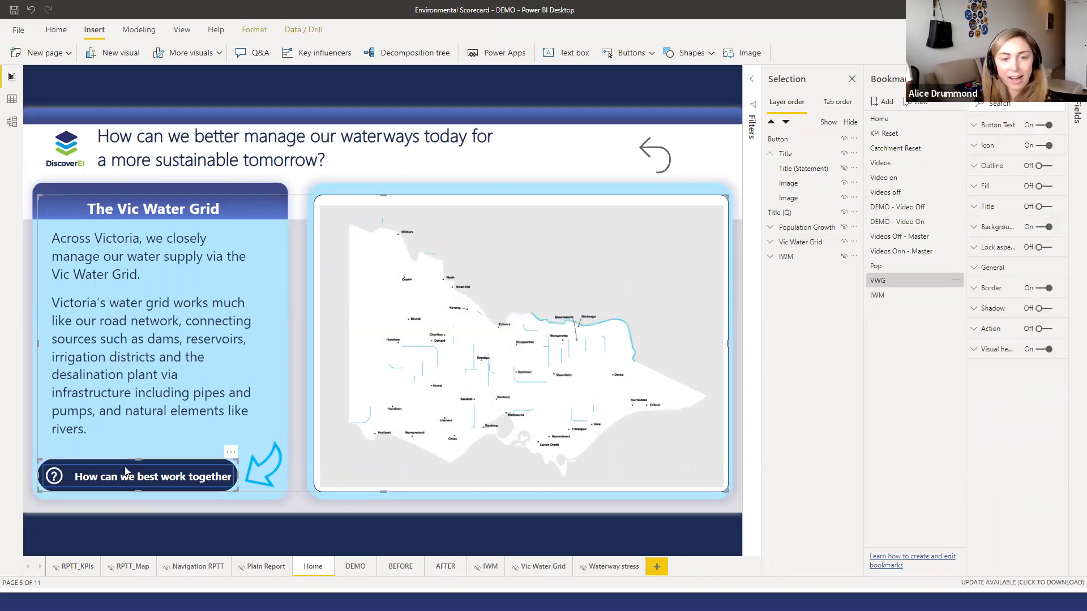
{"action": "left_click", "coordinate": [1045, 329]}
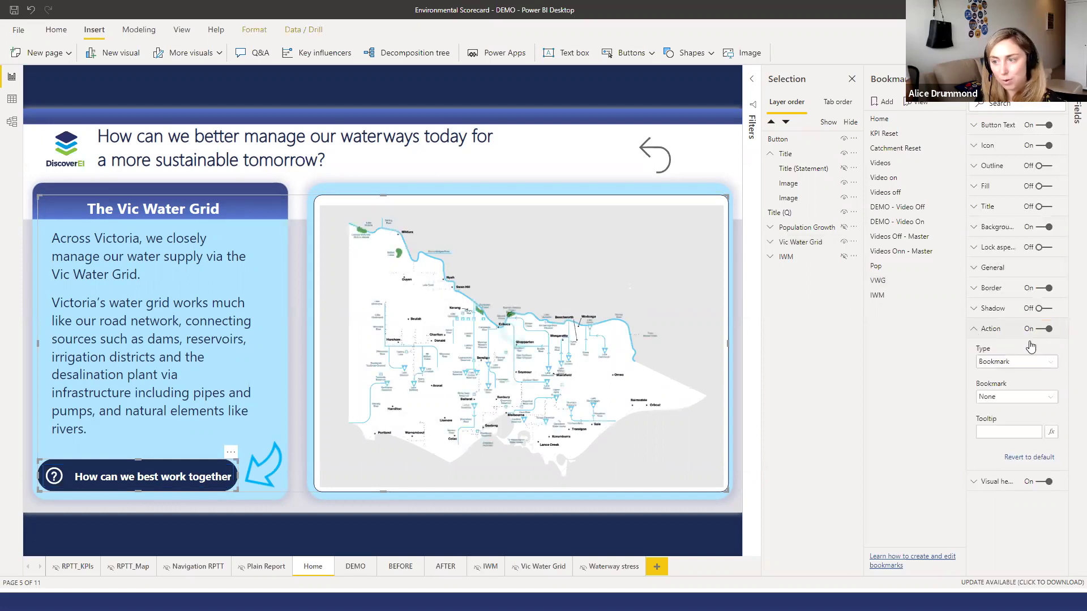
{"action": "left_click", "coordinate": [1001, 398]}
{"action": "scroll", "coordinate": [1002, 527], "scroll_direction": "down", "scroll_amount": 1}
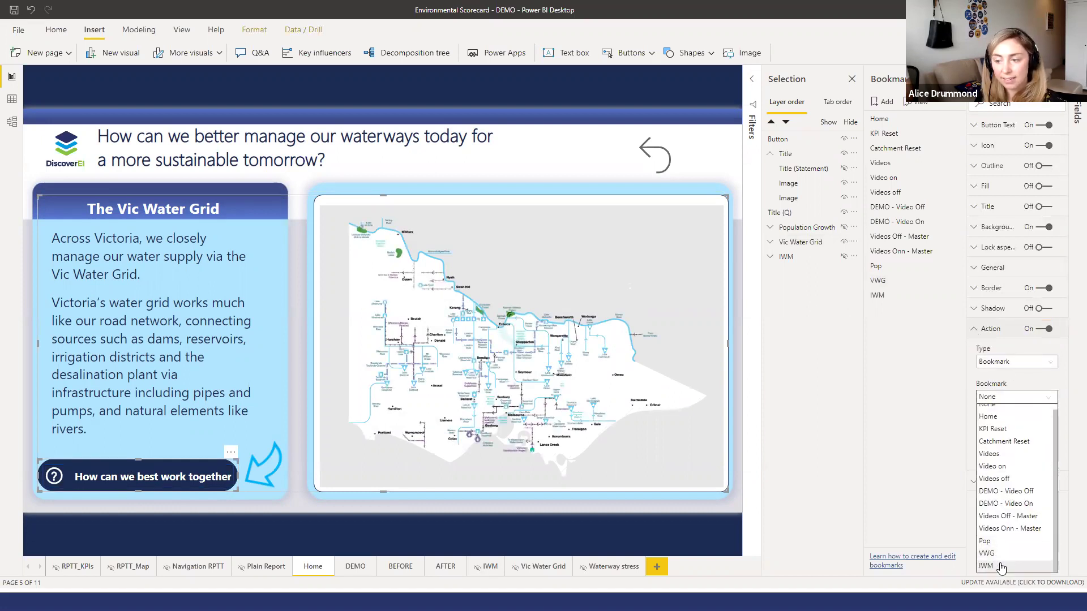
{"action": "left_click", "coordinate": [996, 566]}
{"action": "left_click", "coordinate": [117, 466], "text": "ctrl"}
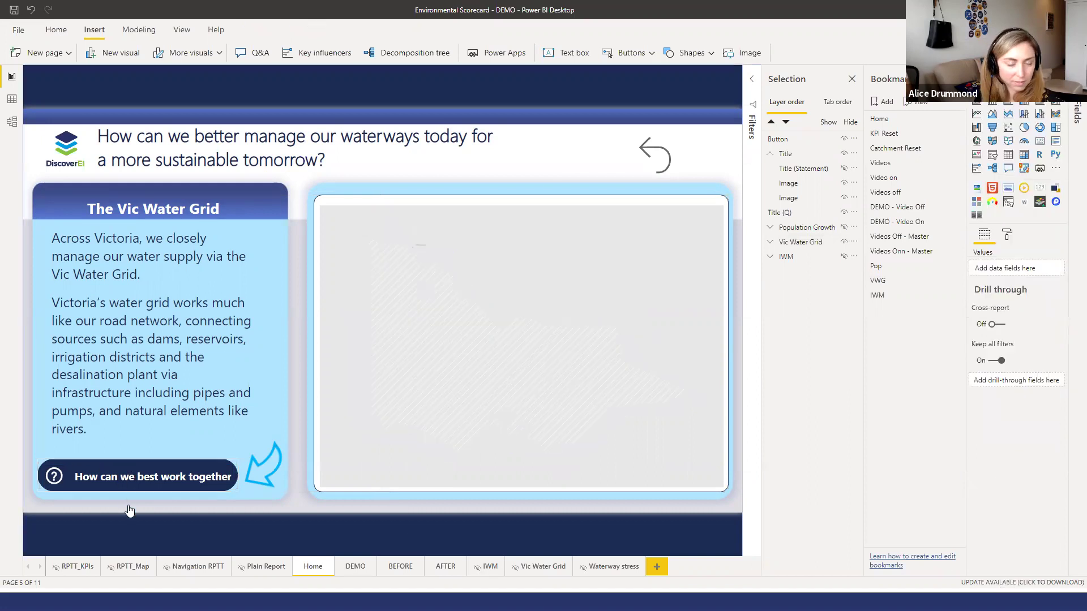
{"action": "left_click", "coordinate": [135, 472], "text": "ctrl"}
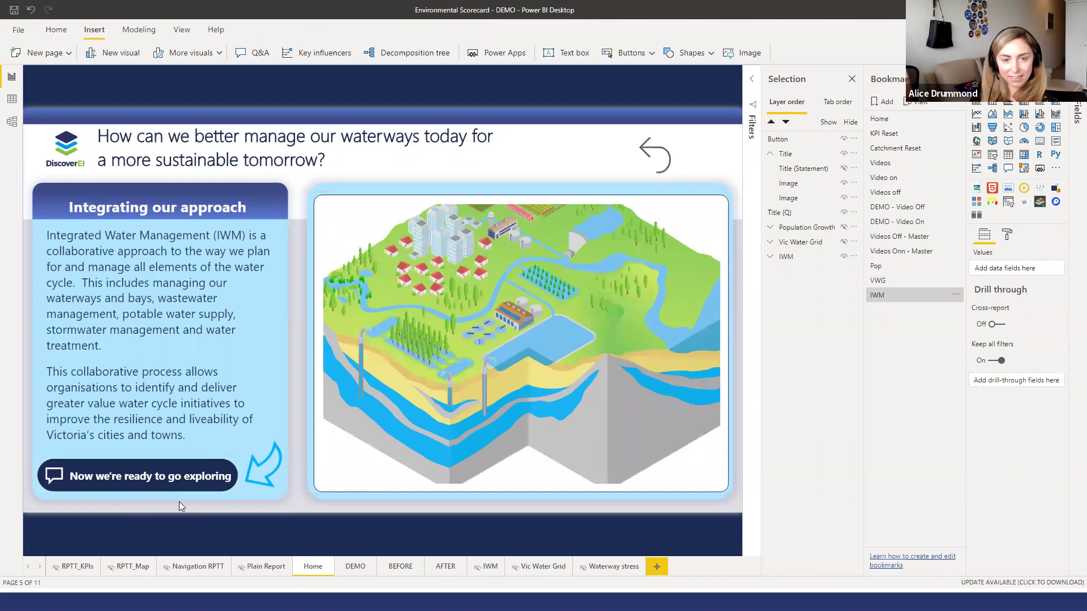
Turn on the "Now we're ready to go exploring" button's action with type Page navigation and destination BEFORE.
{"action": "left_click", "coordinate": [150, 464]}
{"action": "left_click", "coordinate": [158, 463]}
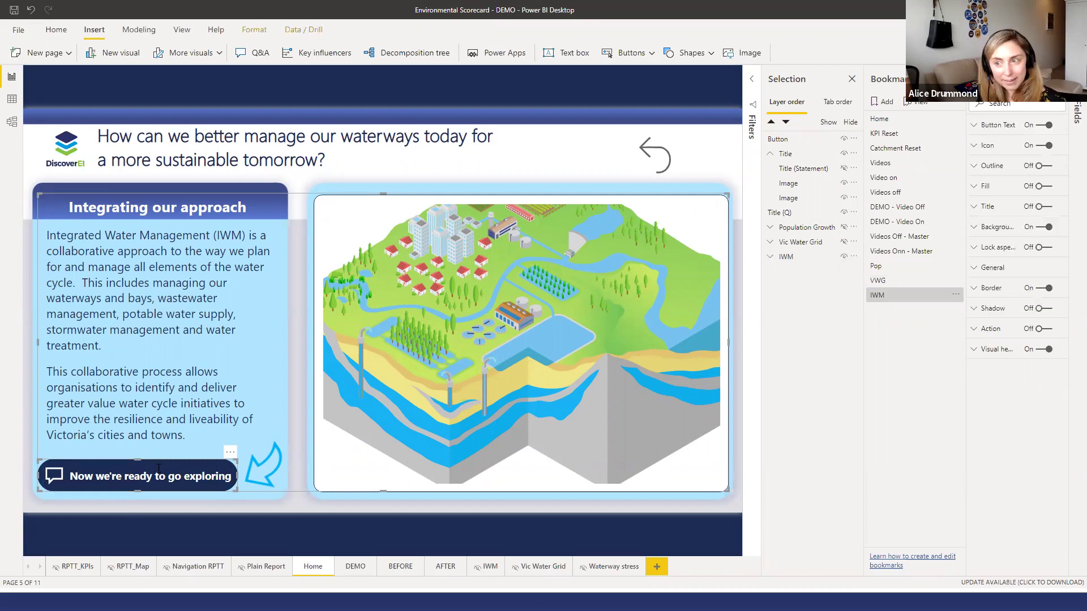
{"action": "left_click", "coordinate": [1047, 329]}
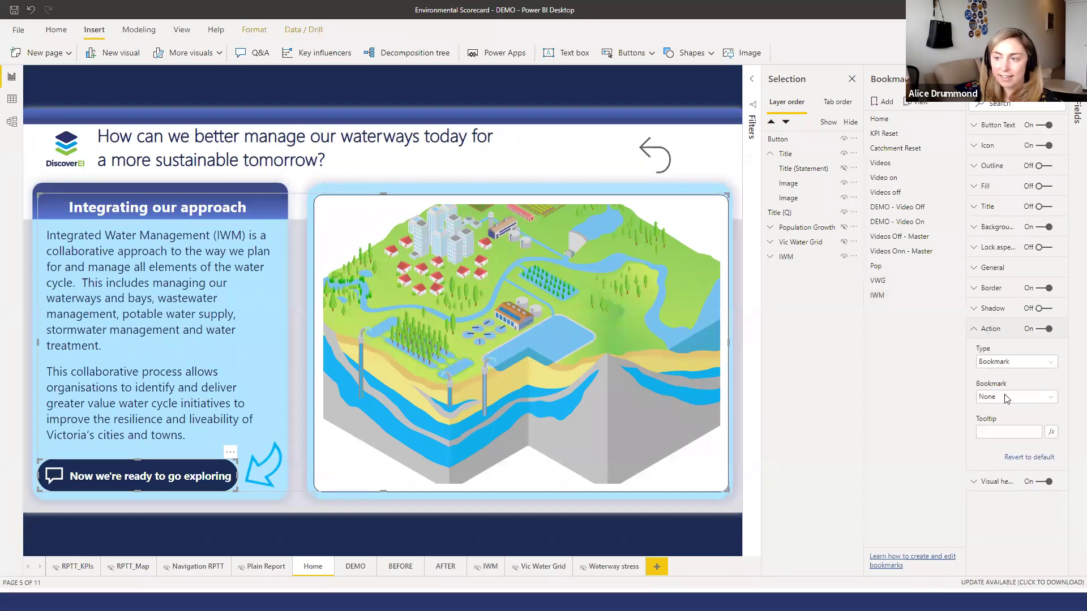
{"action": "left_click", "coordinate": [1012, 362]}
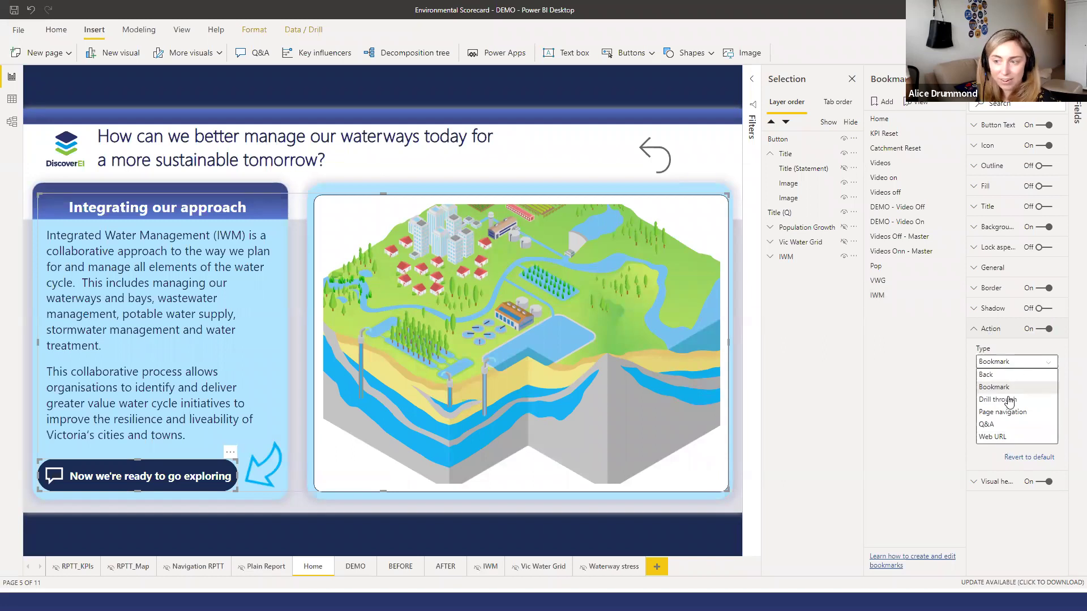
{"action": "left_click", "coordinate": [986, 412]}
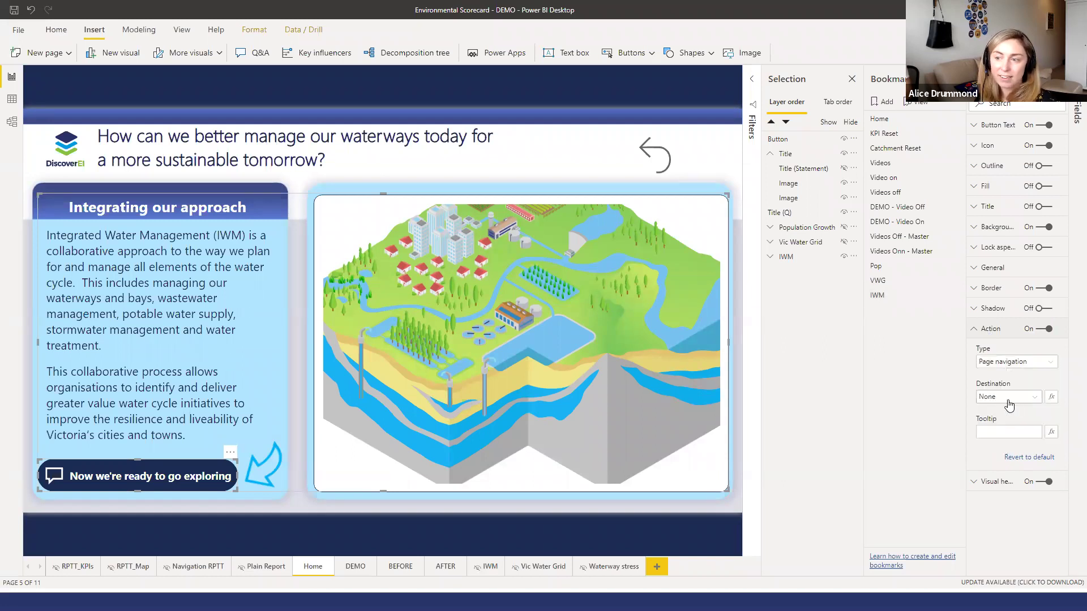
{"action": "left_click", "coordinate": [1006, 398]}
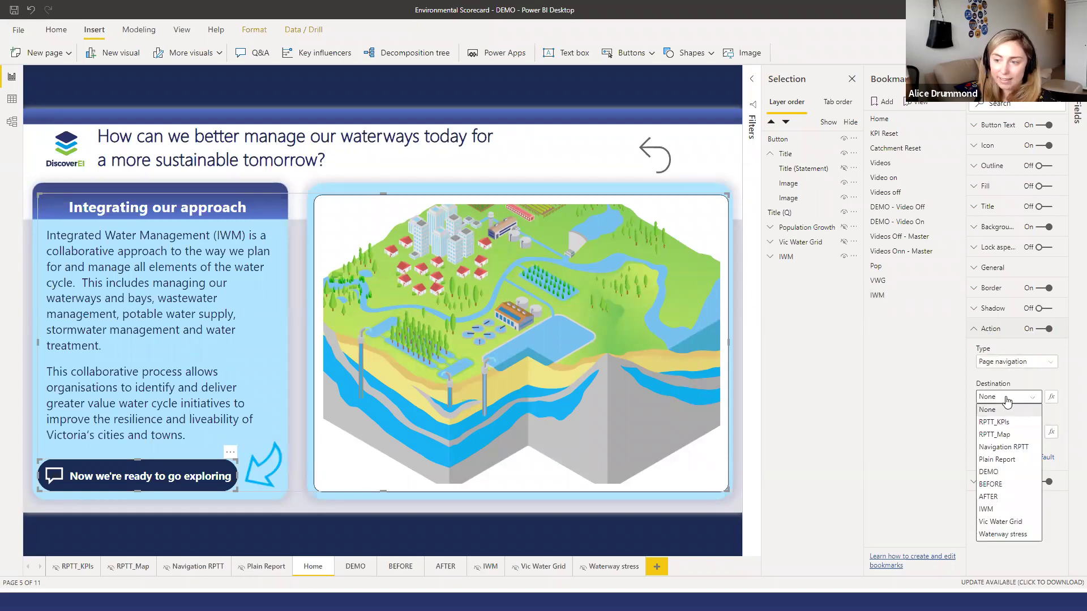
{"action": "left_click", "coordinate": [990, 486]}
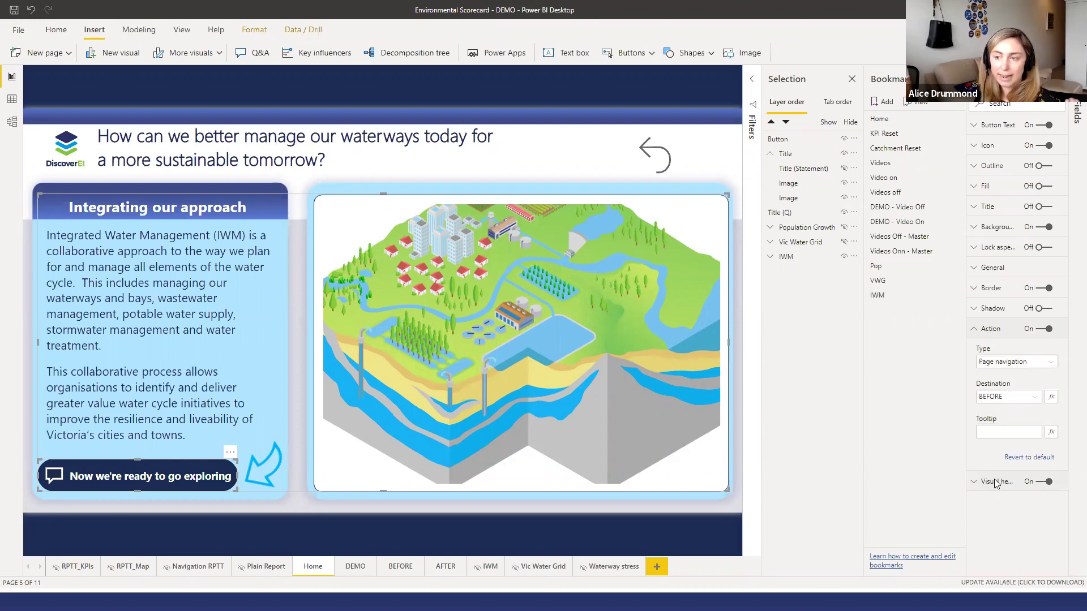
Deselect the button and put away the editing panes beside the report so the Home page has more room.
{"action": "left_click", "coordinate": [654, 516]}
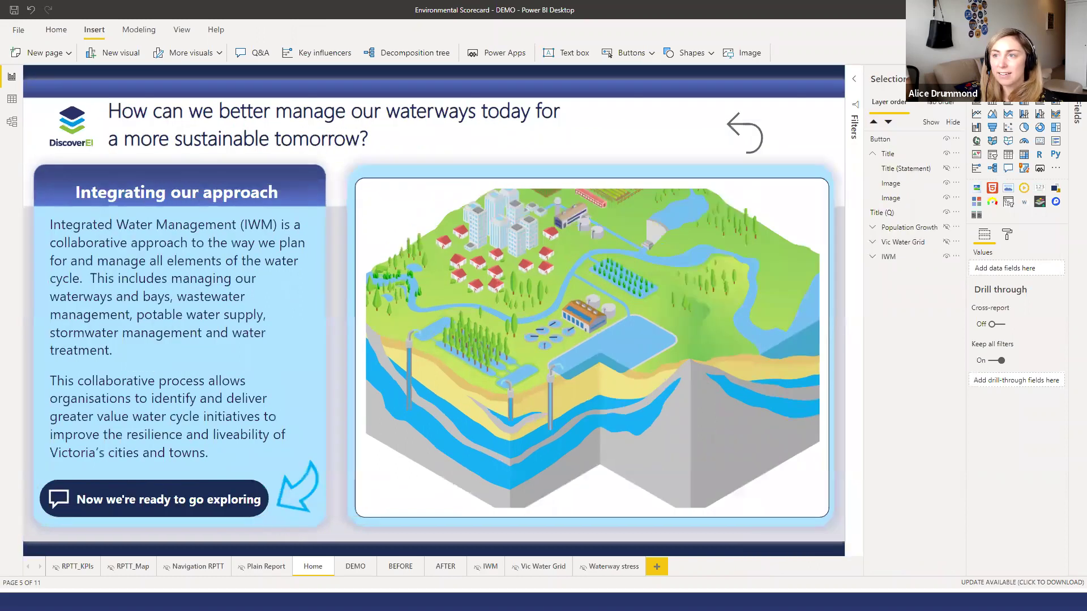
{"action": "left_click", "coordinate": [956, 79]}
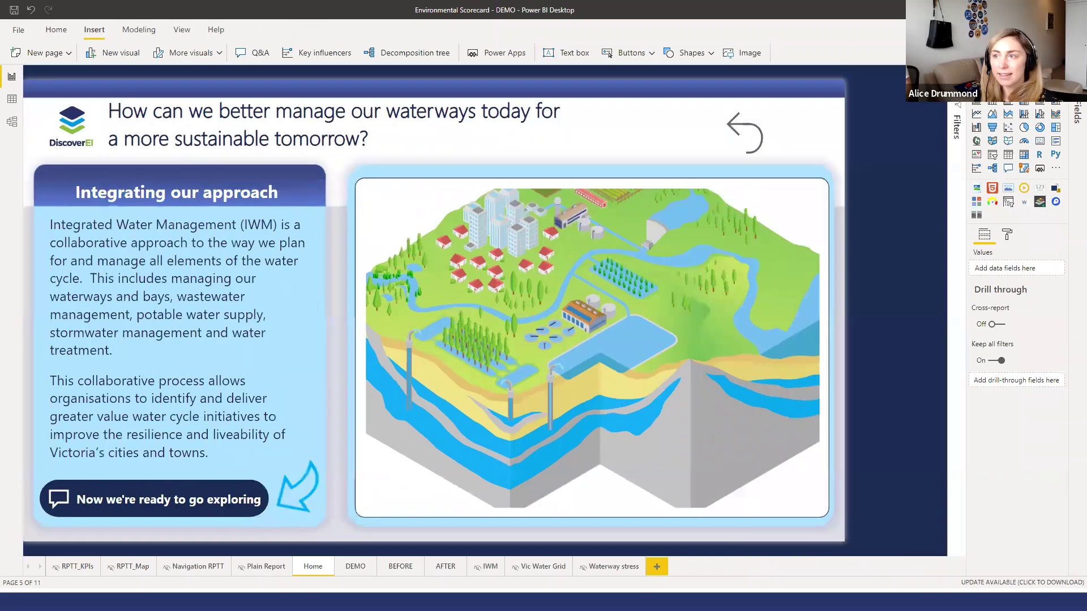
{"action": "left_click", "coordinate": [1060, 78]}
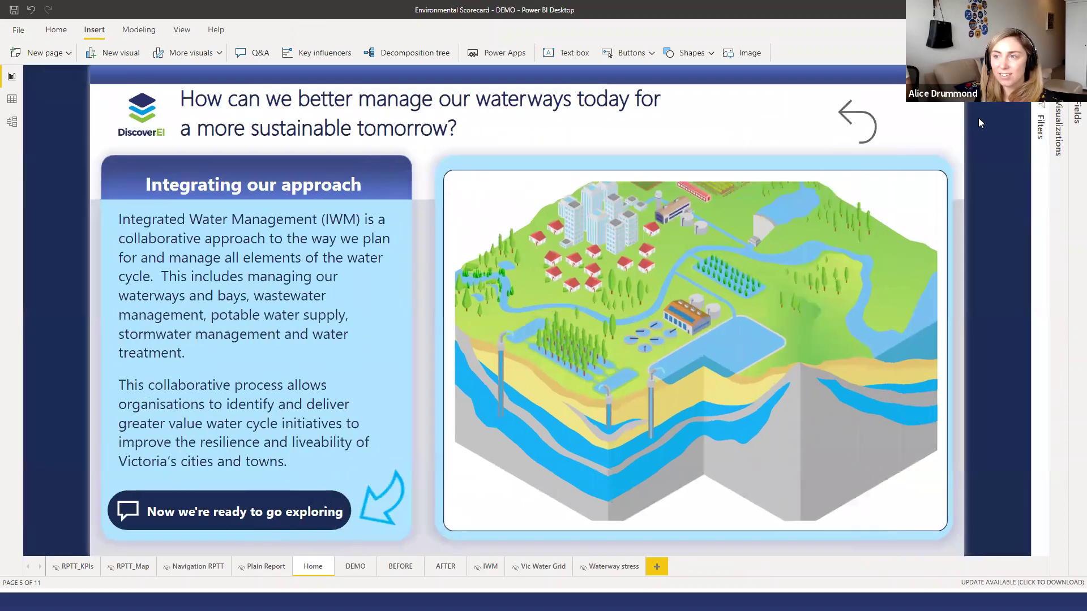
Test the whole guided story with its buttons, from the Reset button through each view to the BEFORE page.
{"action": "left_click", "coordinate": [858, 127], "text": "ctrl"}
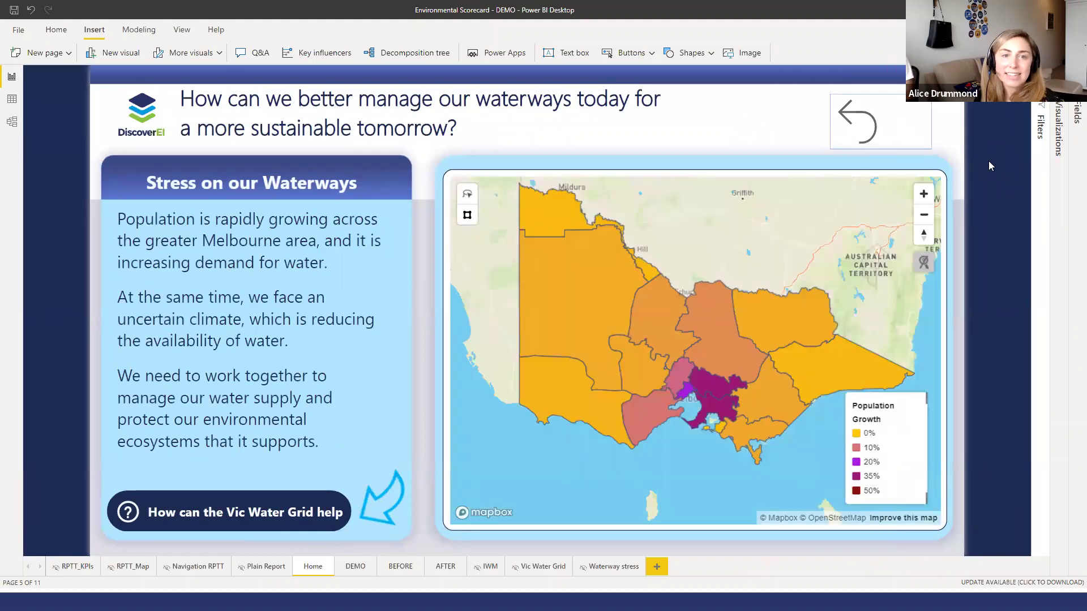
{"action": "left_click", "coordinate": [273, 512], "text": "ctrl"}
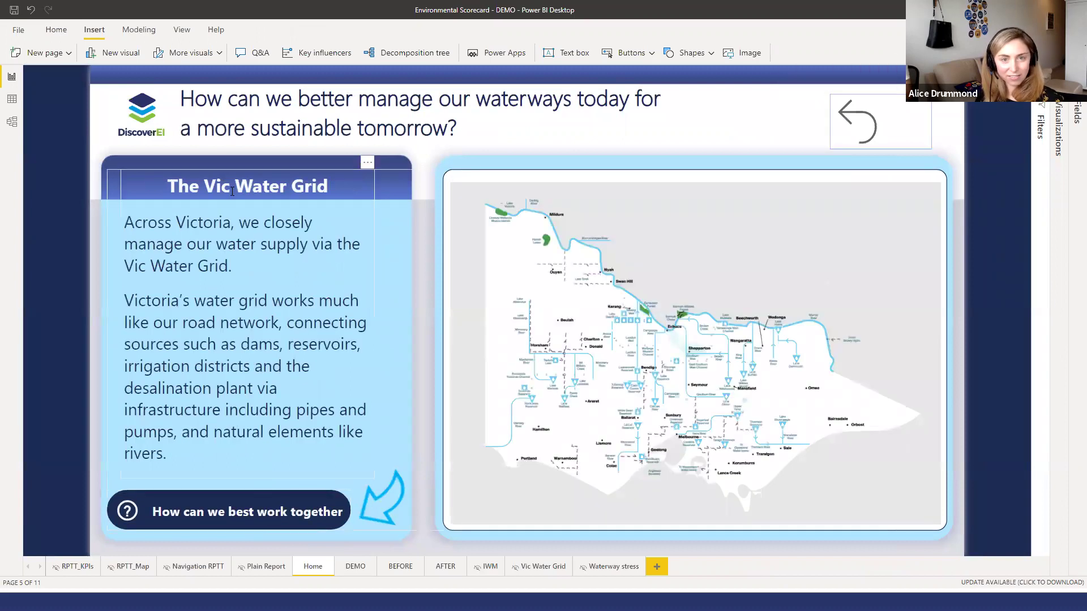
{"action": "left_click", "coordinate": [241, 514], "text": "ctrl"}
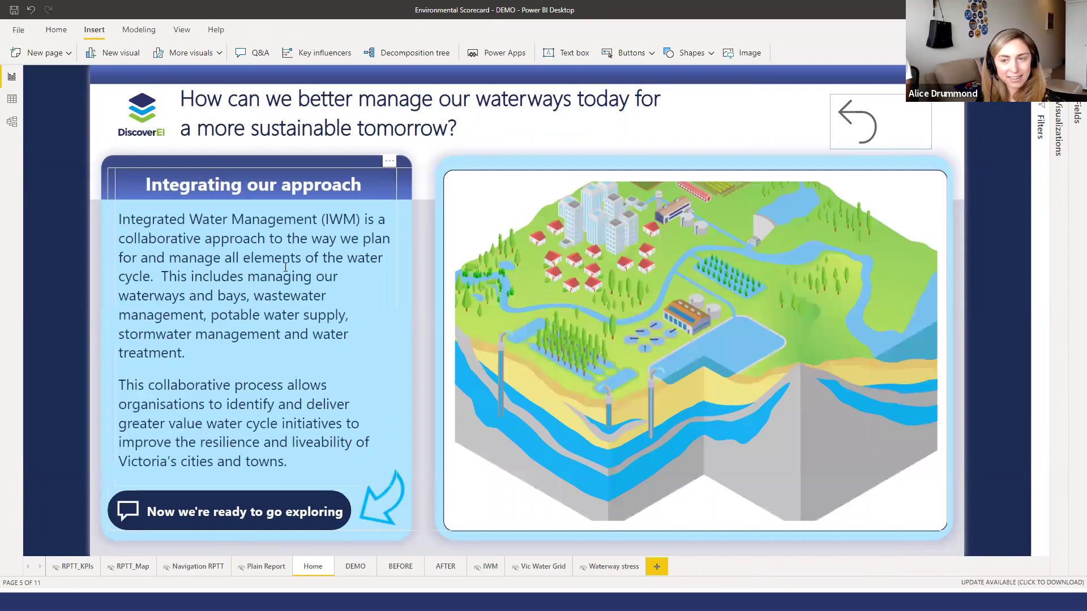
{"action": "left_click", "coordinate": [218, 516], "text": "ctrl"}
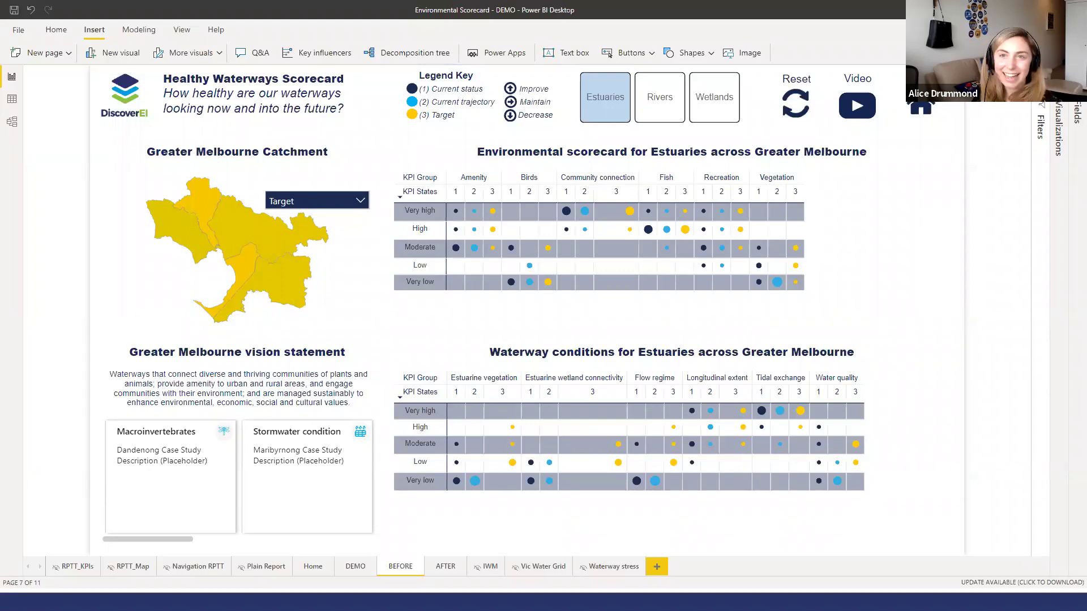
Switch to DiscoverEI Power BI Background.pptx in PowerPoint, maximize it and examine the separate shapes that make up the background.
{"action": "key", "text": "alt+Tab"}
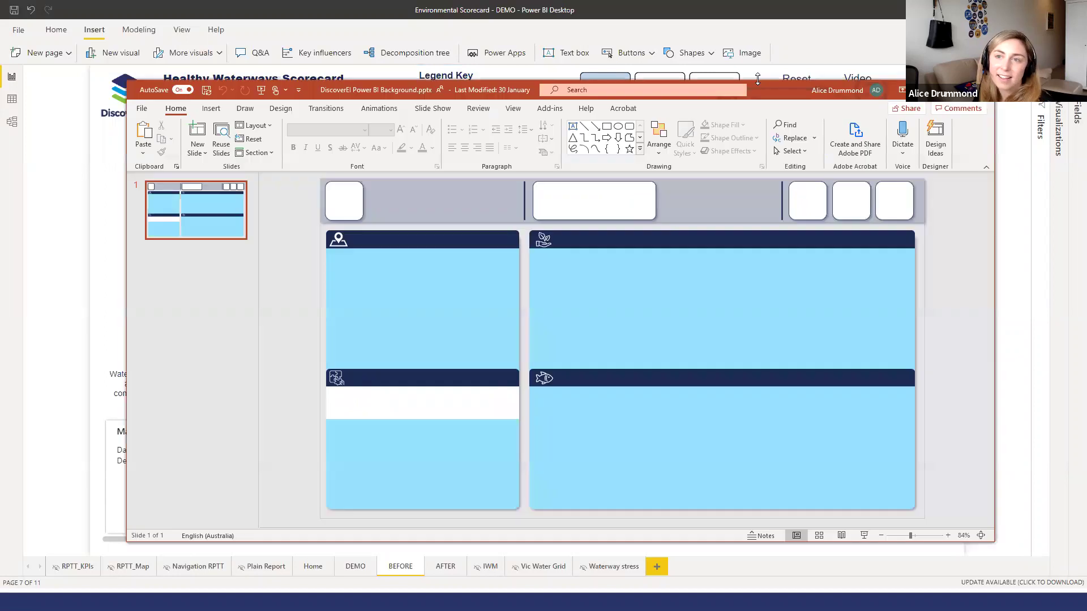
{"action": "double_click", "coordinate": [772, 95]}
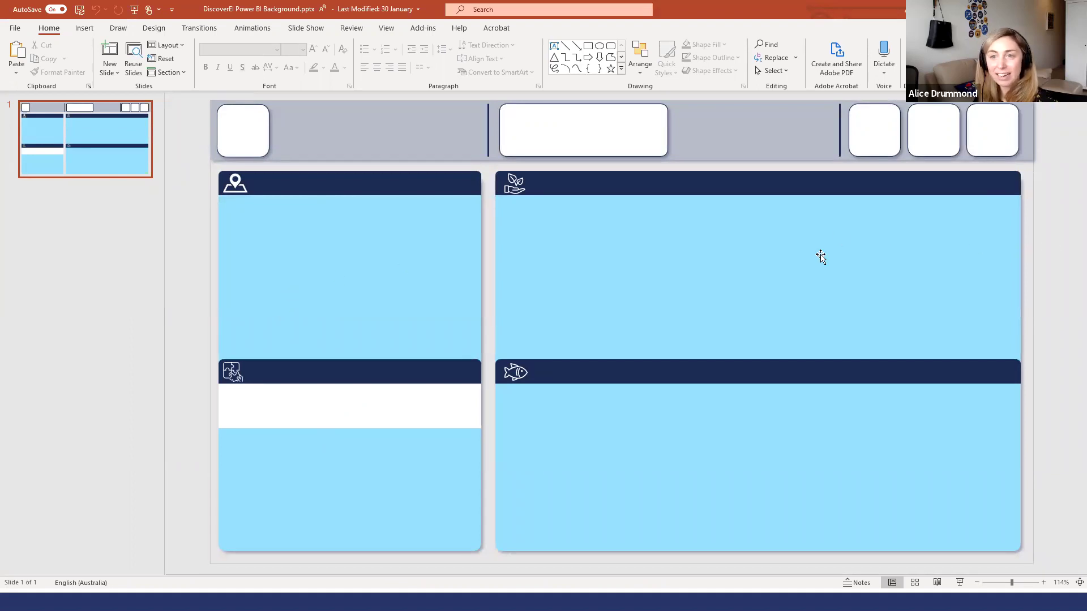
{"action": "left_click_drag", "start_coordinate": [545, 280], "coordinate": [847, 306]}
{"action": "key", "text": "Escape"}
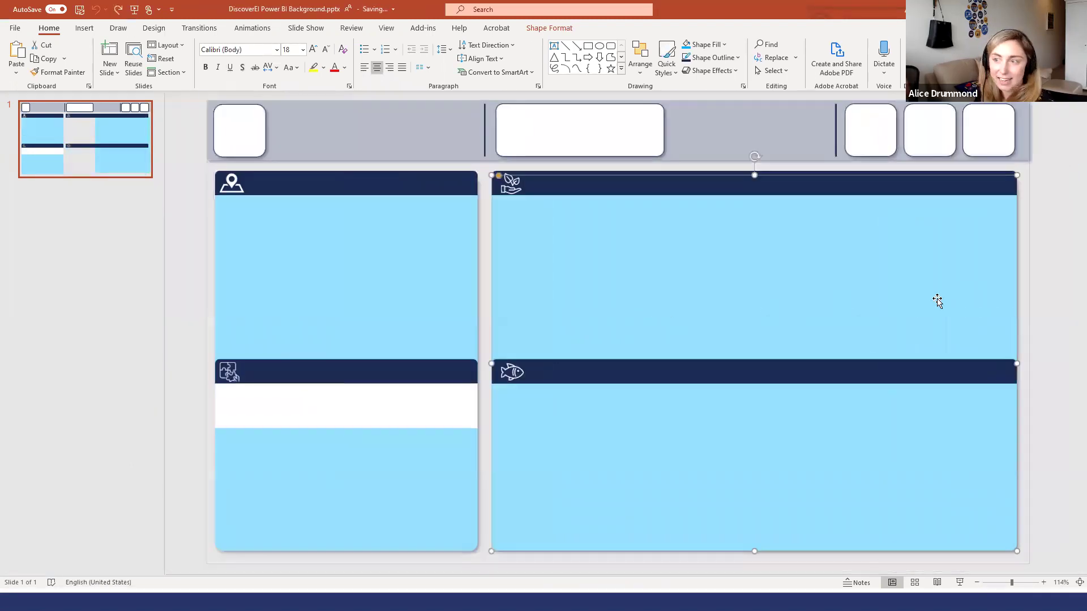
{"action": "left_click", "coordinate": [1029, 262]}
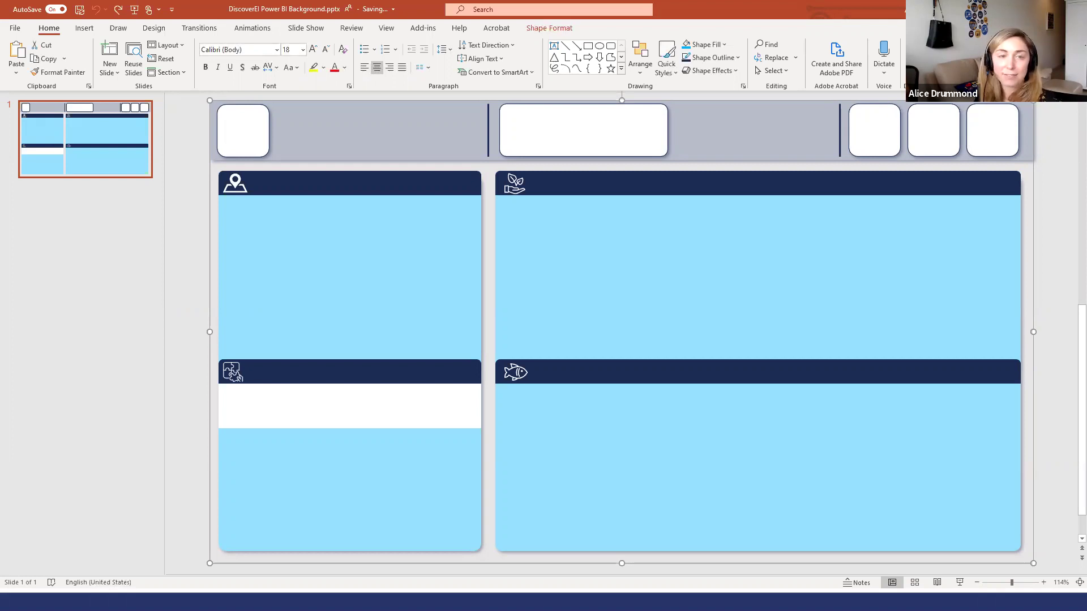
{"action": "left_click", "coordinate": [192, 271]}
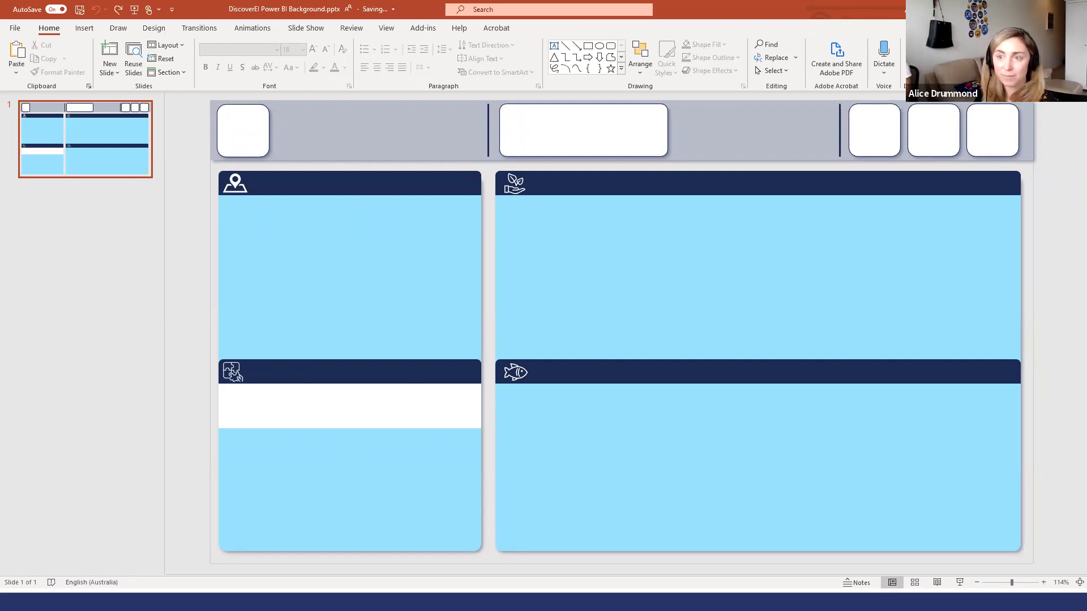
Return to the BEFORE page in Power BI Desktop and expand its visualization and formatting options.
{"action": "key", "text": "alt+Tab"}
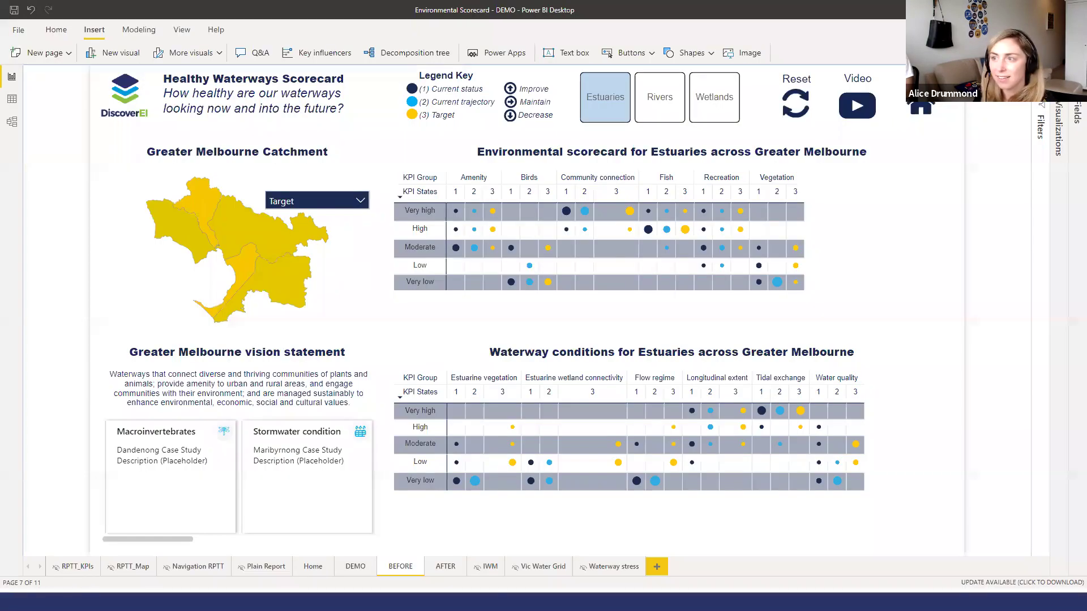
{"action": "left_click", "coordinate": [1057, 127]}
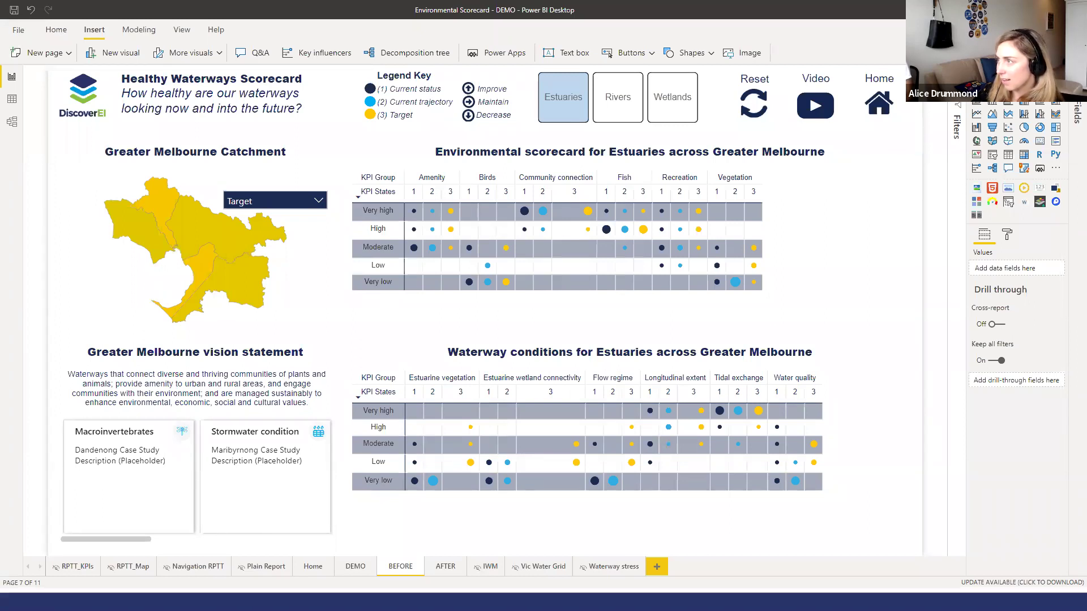
Switch to the powerbi.tips website in the browser and open its Scrims tool page.
{"action": "key", "text": "alt+Tab"}
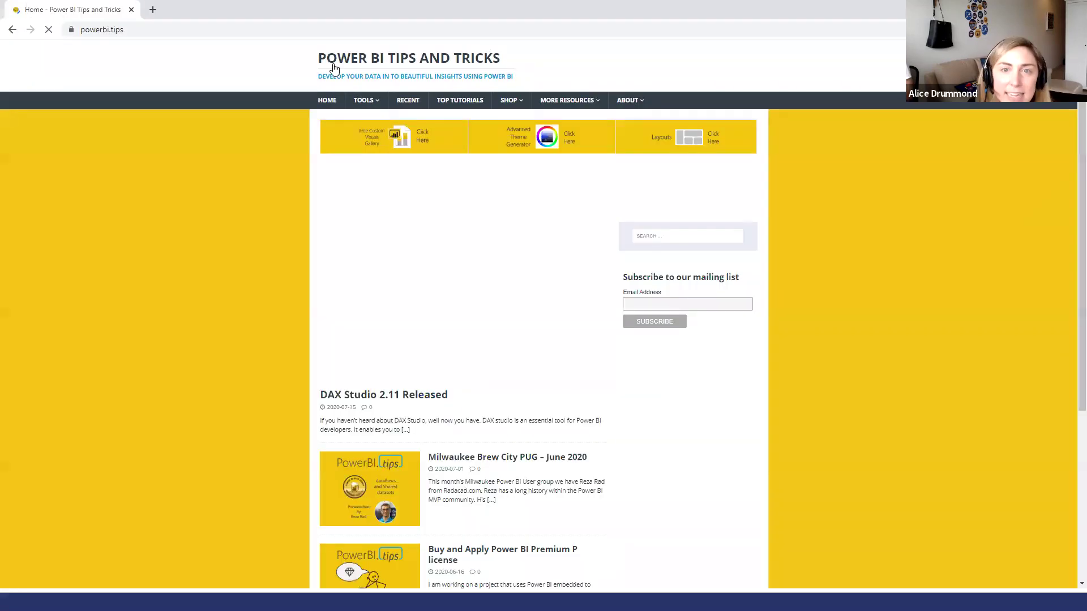
{"action": "mouse_move", "coordinate": [379, 108]}
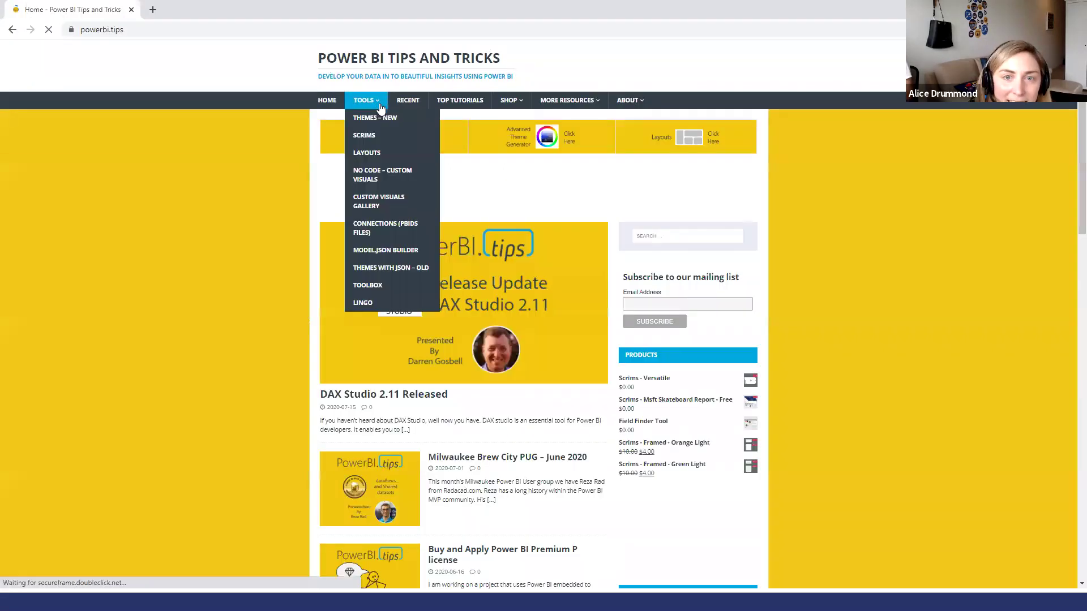
{"action": "left_click", "coordinate": [380, 144]}
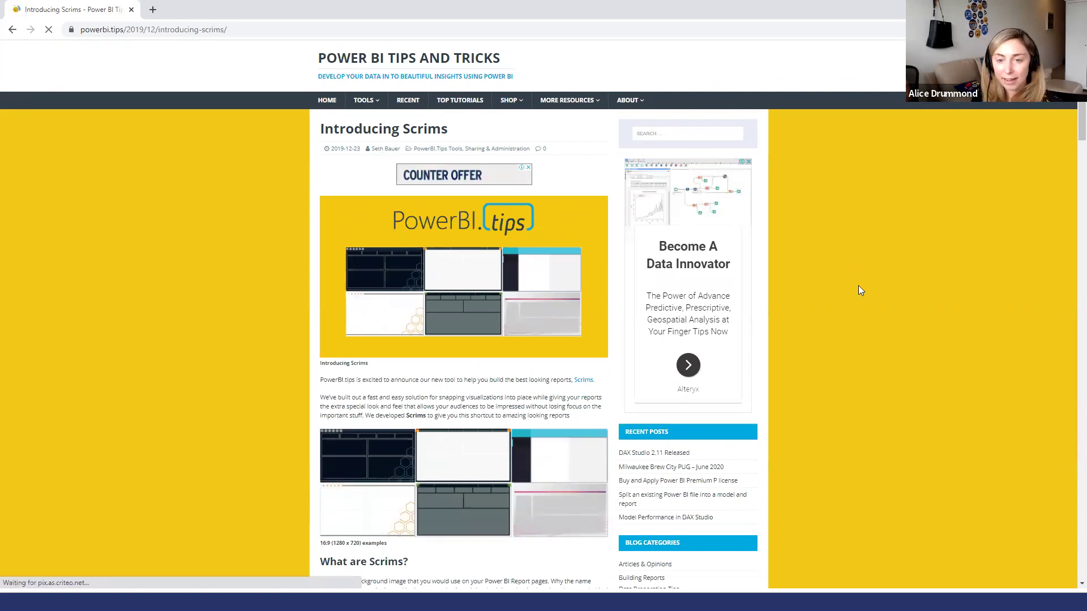
Examine the Scrims article and the background bundles it offers, and return to the BEFORE page in Power BI Desktop.
{"action": "scroll", "coordinate": [856, 331], "scroll_direction": "down", "scroll_amount": 4}
{"action": "scroll", "coordinate": [855, 344], "scroll_direction": "down", "scroll_amount": 10}
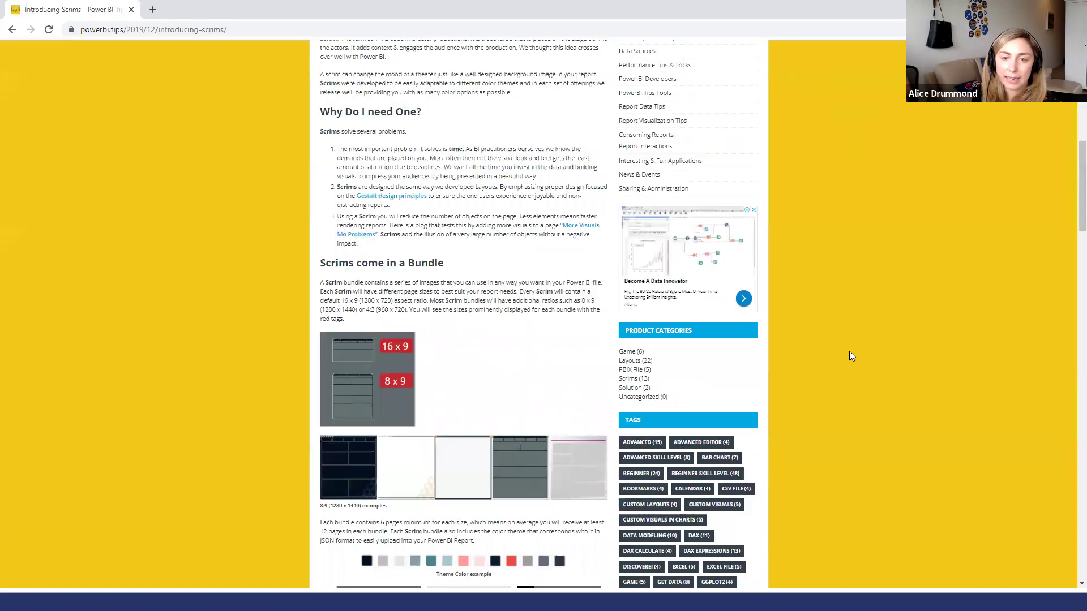
{"action": "scroll", "coordinate": [852, 363], "scroll_direction": "down", "scroll_amount": 2}
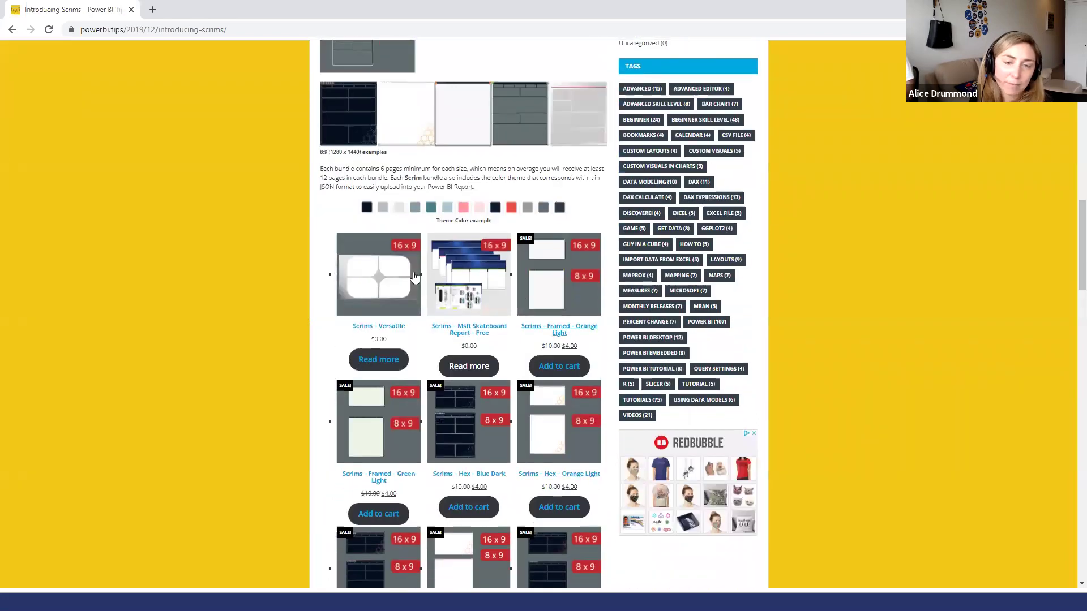
{"action": "scroll", "coordinate": [491, 303], "scroll_direction": "down", "scroll_amount": 4}
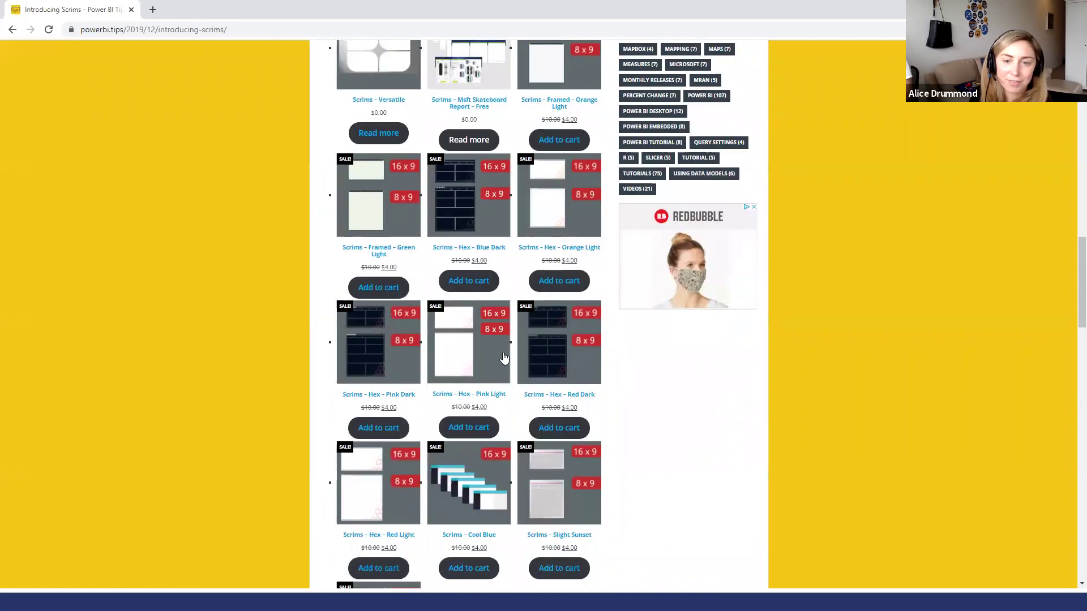
{"action": "scroll", "coordinate": [452, 449], "scroll_direction": "down", "scroll_amount": 5}
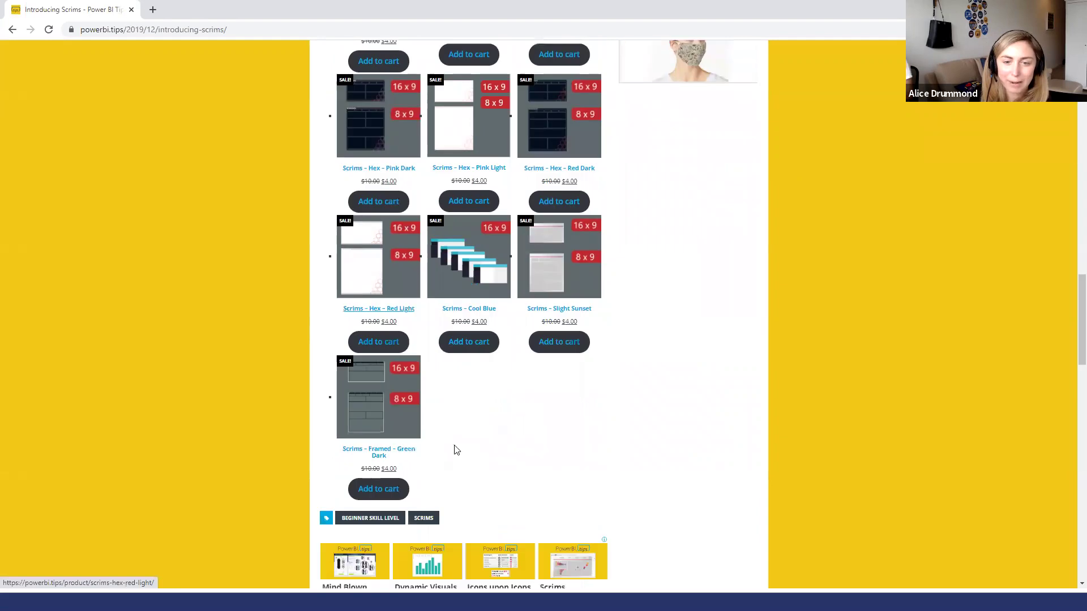
{"action": "scroll", "coordinate": [458, 449], "scroll_direction": "up", "scroll_amount": 5}
{"action": "scroll", "coordinate": [457, 449], "scroll_direction": "up", "scroll_amount": 3}
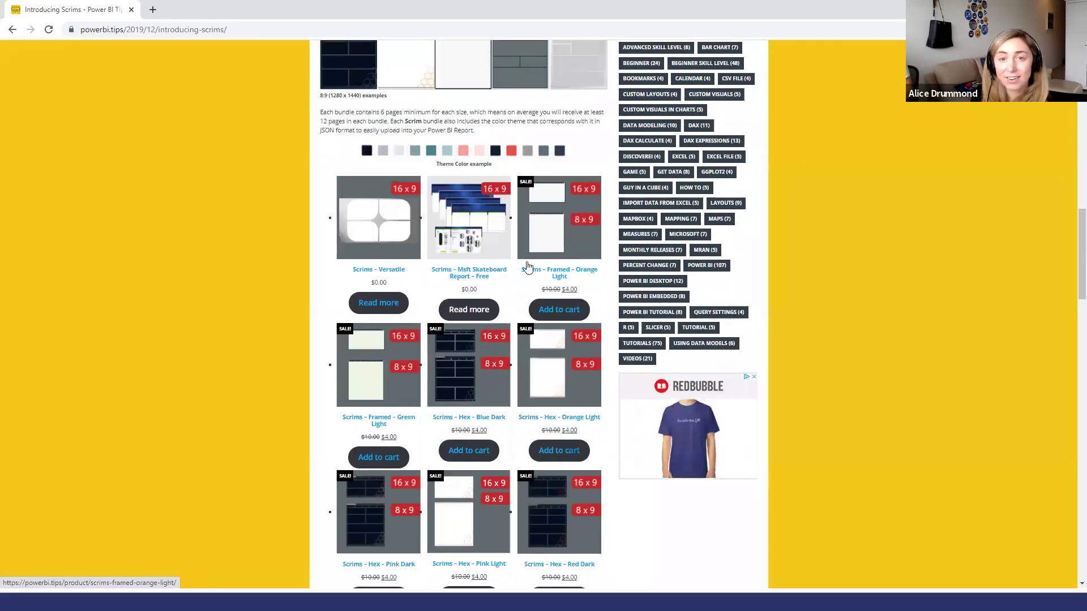
{"action": "scroll", "coordinate": [524, 260], "scroll_direction": "up", "scroll_amount": 5}
{"action": "scroll", "coordinate": [525, 255], "scroll_direction": "up", "scroll_amount": 12}
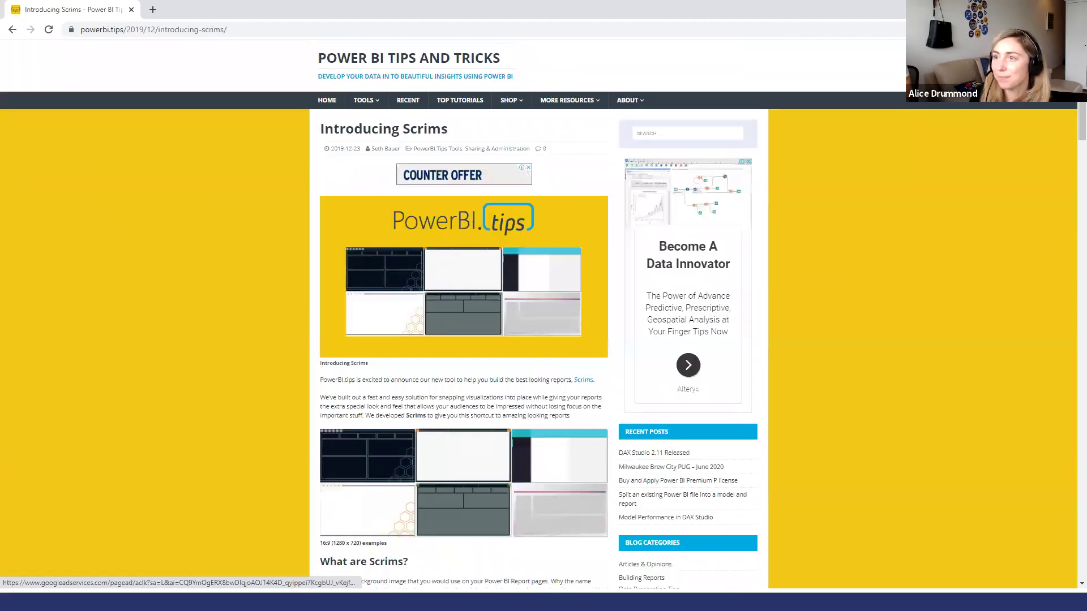
{"action": "key", "text": "alt+Tab"}
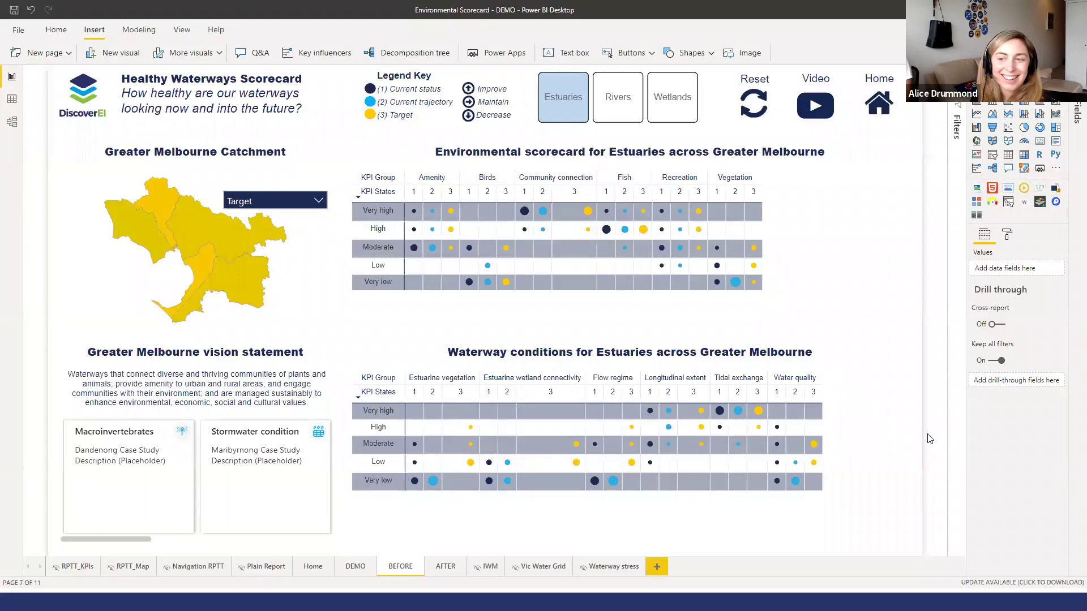
Switch to PowerPoint, start exporting the DiscoverEI Power BI Background slide as a PNG image, and cancel the save.
{"action": "left_click", "coordinate": [1006, 234]}
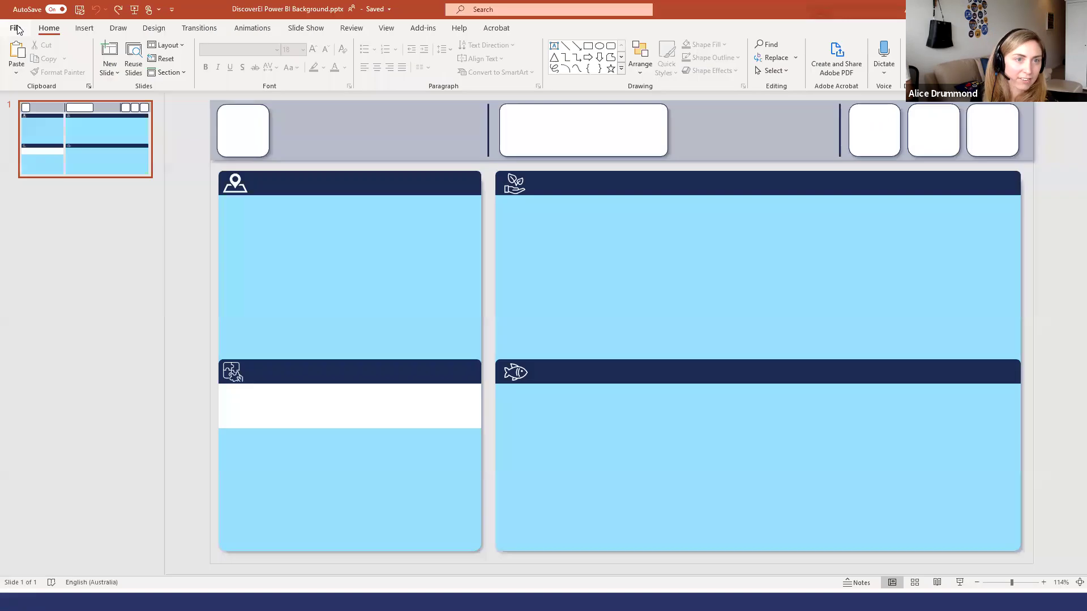
{"action": "left_click", "coordinate": [17, 28]}
{"action": "left_click", "coordinate": [16, 252]}
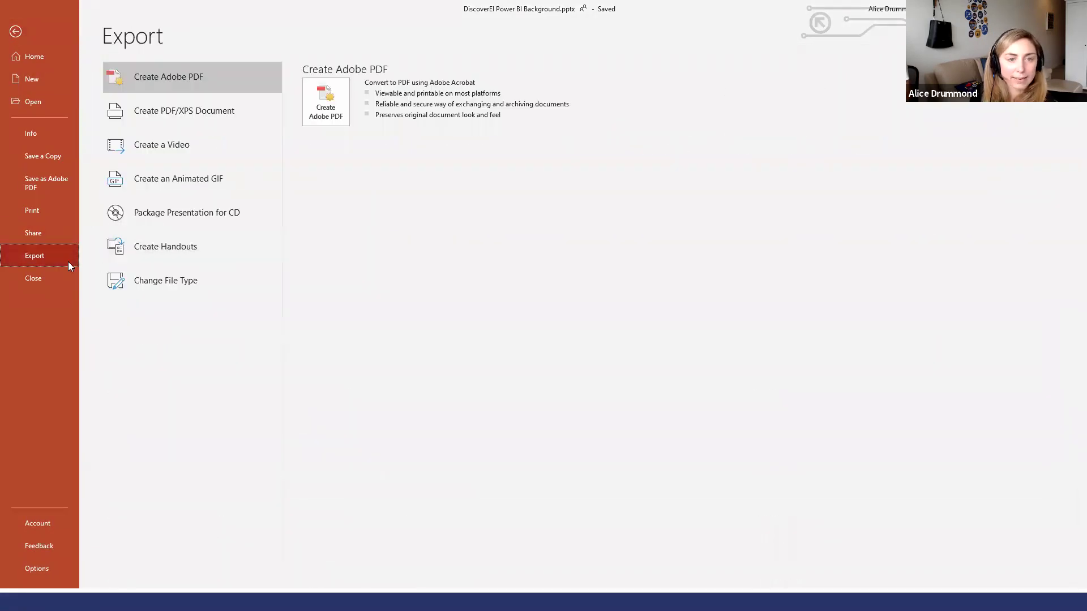
{"action": "left_click", "coordinate": [244, 280]}
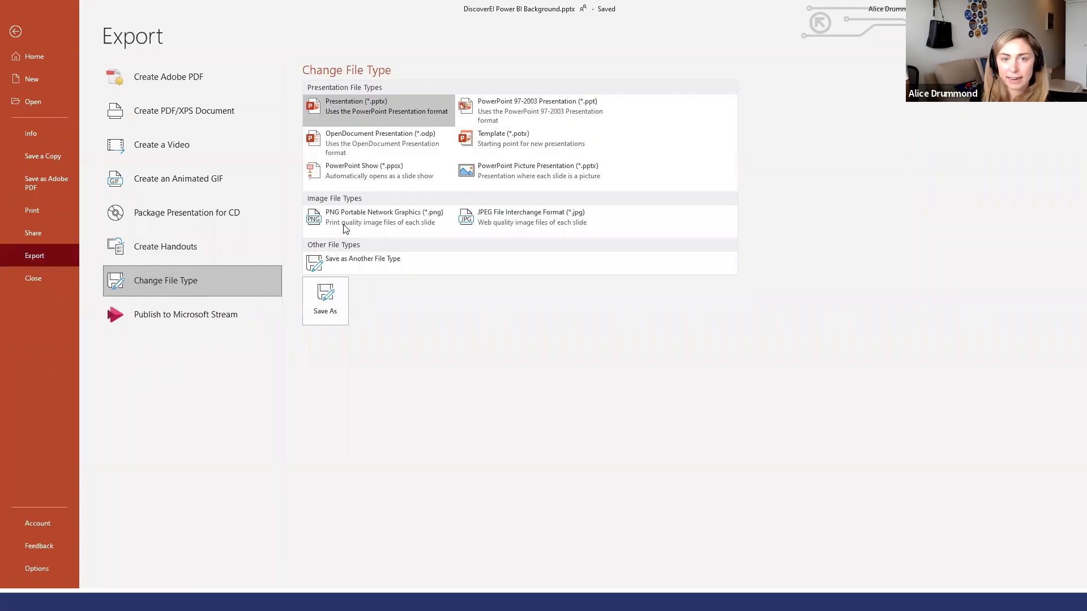
{"action": "left_click", "coordinate": [374, 220]}
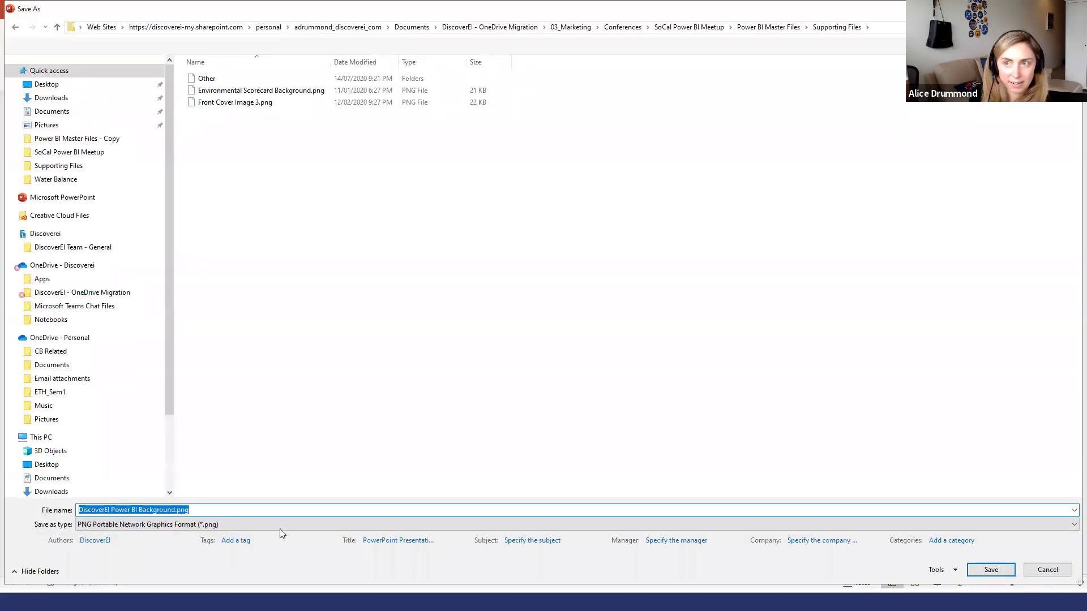
{"action": "left_click", "coordinate": [1047, 570]}
Return to Power BI Desktop and set Environmental Scorecard Background.png as the BEFORE page's background image with image fit Fit.
{"action": "key", "text": "alt+Tab"}
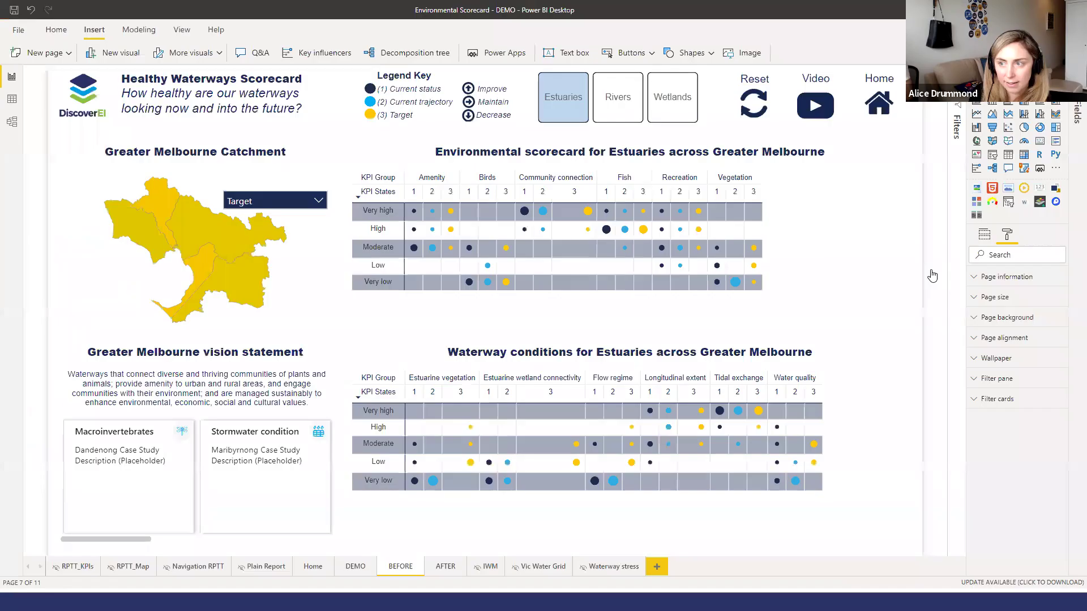
{"action": "left_click", "coordinate": [999, 321]}
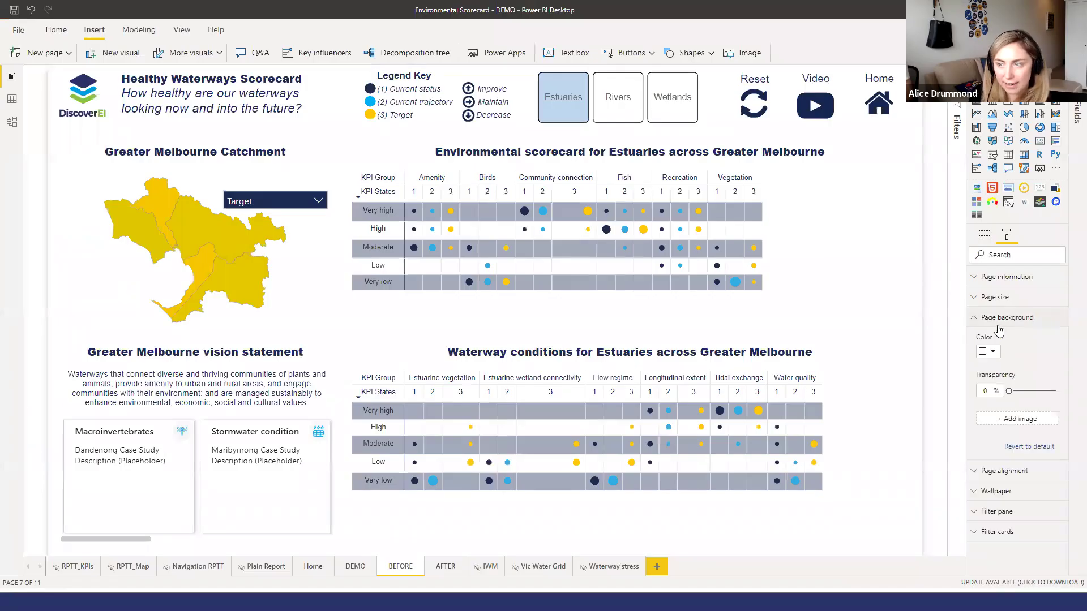
{"action": "left_click", "coordinate": [1011, 421]}
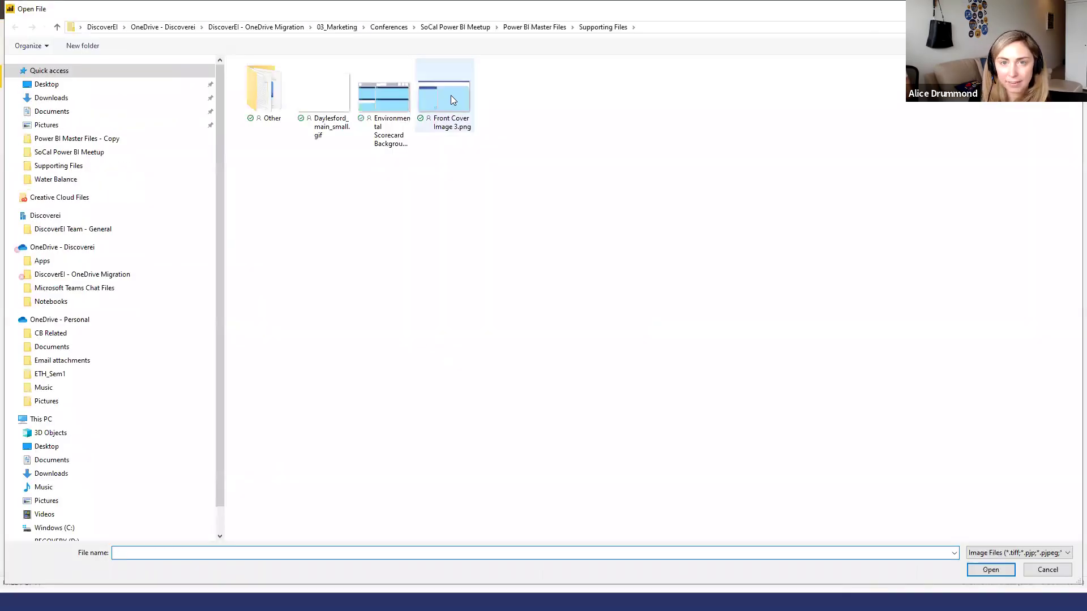
{"action": "left_click", "coordinate": [404, 100]}
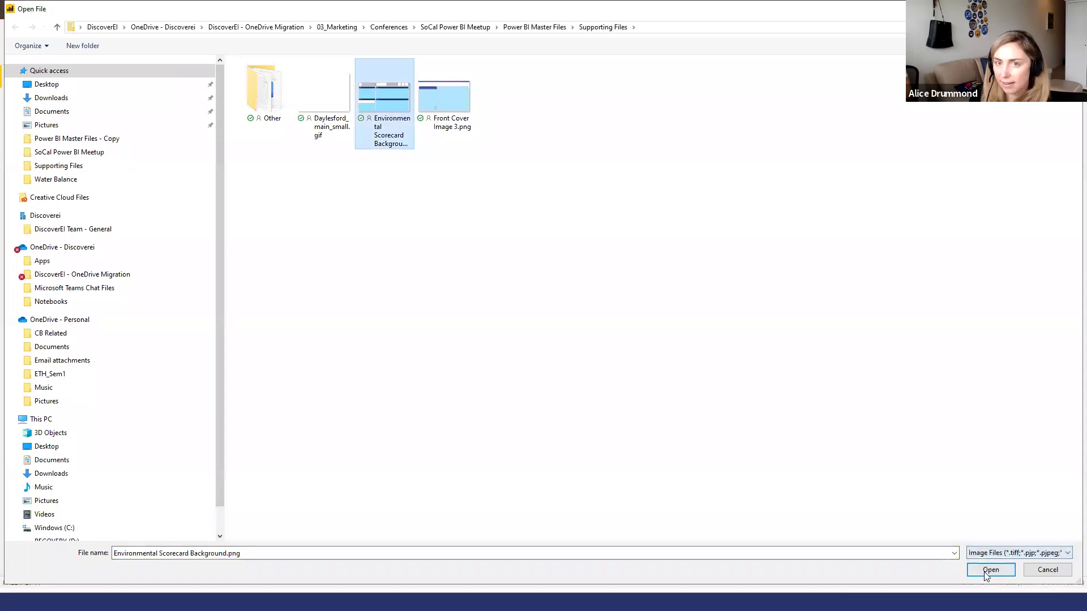
{"action": "left_click", "coordinate": [986, 571]}
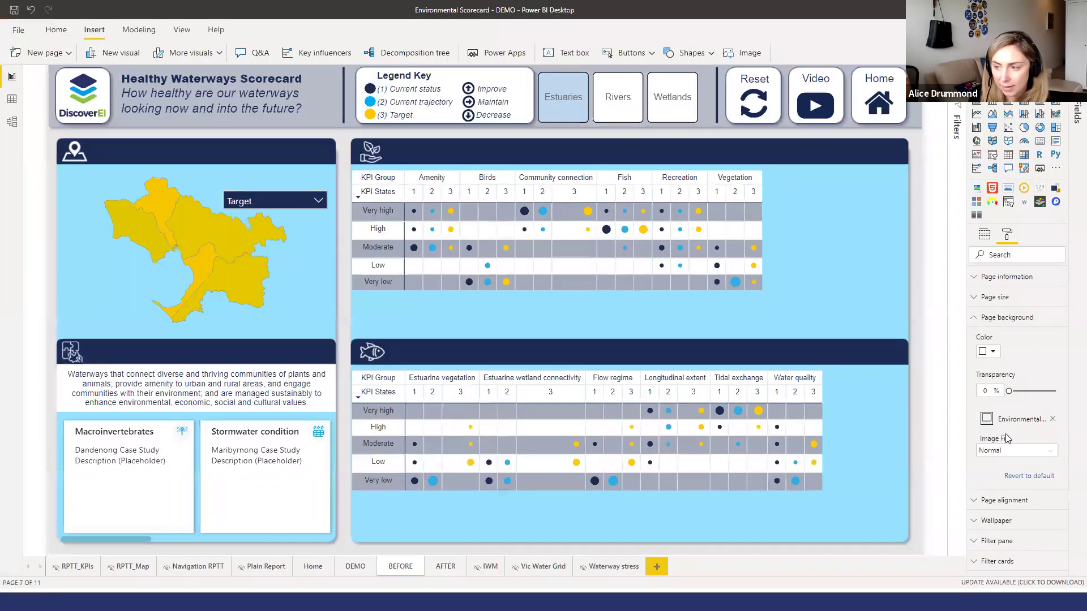
{"action": "left_click", "coordinate": [1007, 451]}
{"action": "left_click", "coordinate": [988, 476]}
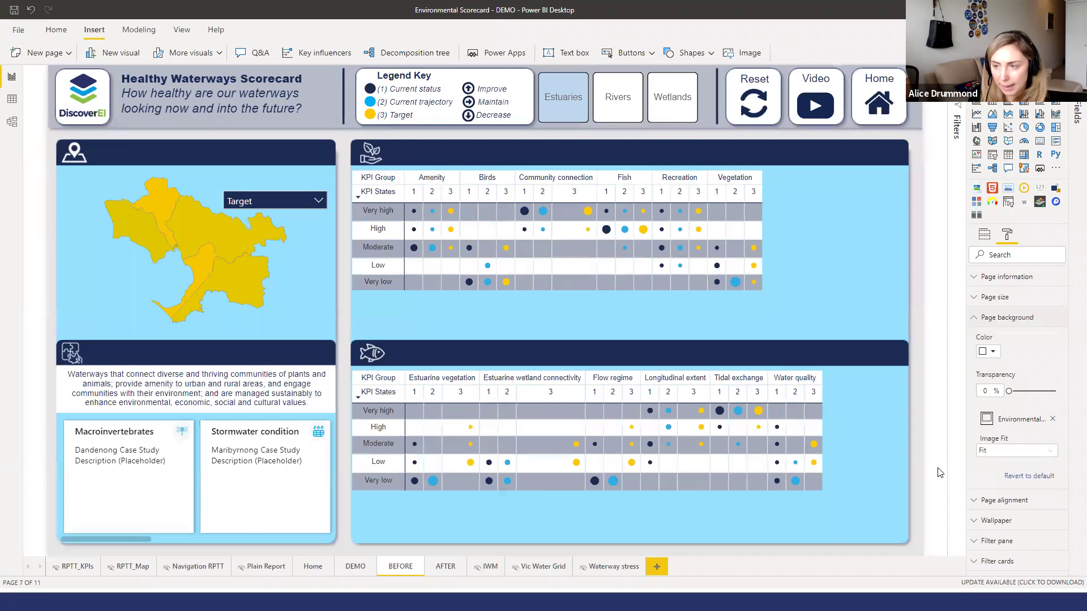
View the BEFORE page with the formatting options collapsed, and reopen the page background settings to check the transparency.
{"action": "left_click", "coordinate": [1057, 74]}
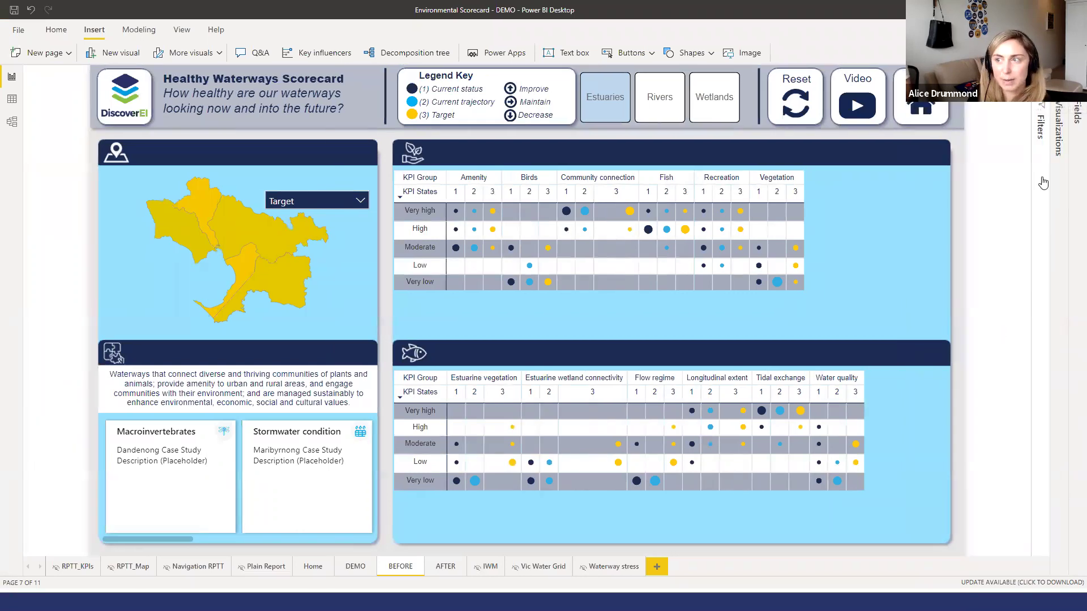
{"action": "left_click", "coordinate": [1047, 276]}
{"action": "left_click", "coordinate": [1000, 277]}
{"action": "left_click", "coordinate": [1001, 317]}
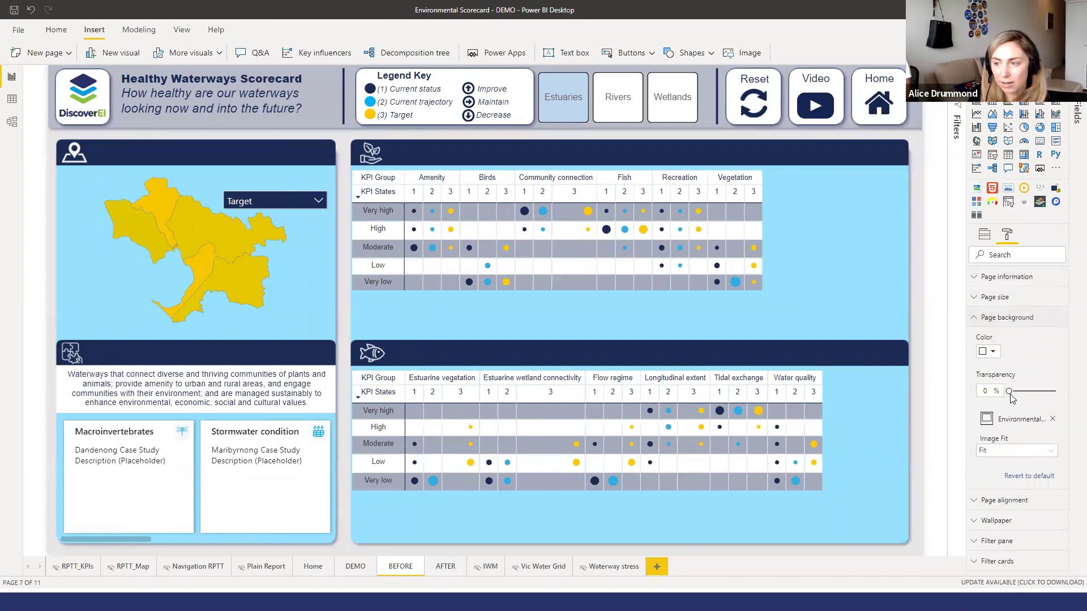
{"action": "mouse_move", "coordinate": [1011, 395]}
{"action": "left_mouse_down"}
{"action": "mouse_move", "coordinate": [1071, 398]}
{"action": "mouse_move", "coordinate": [1008, 392]}
{"action": "left_mouse_up"}
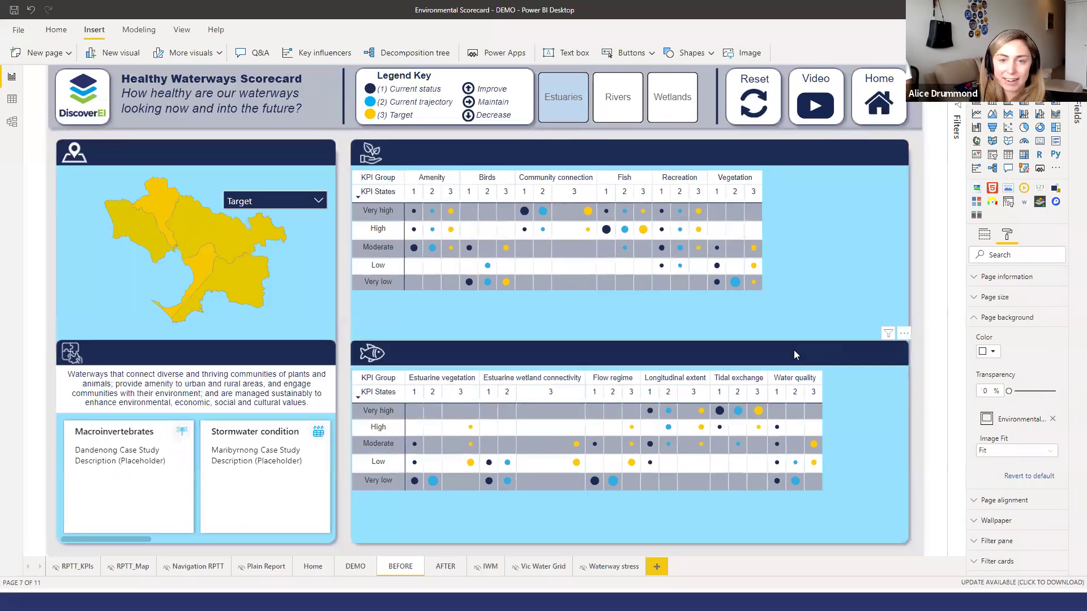
Set the data label color of the four section title cards on the BEFORE page to white.
{"action": "left_click", "coordinate": [478, 155]}
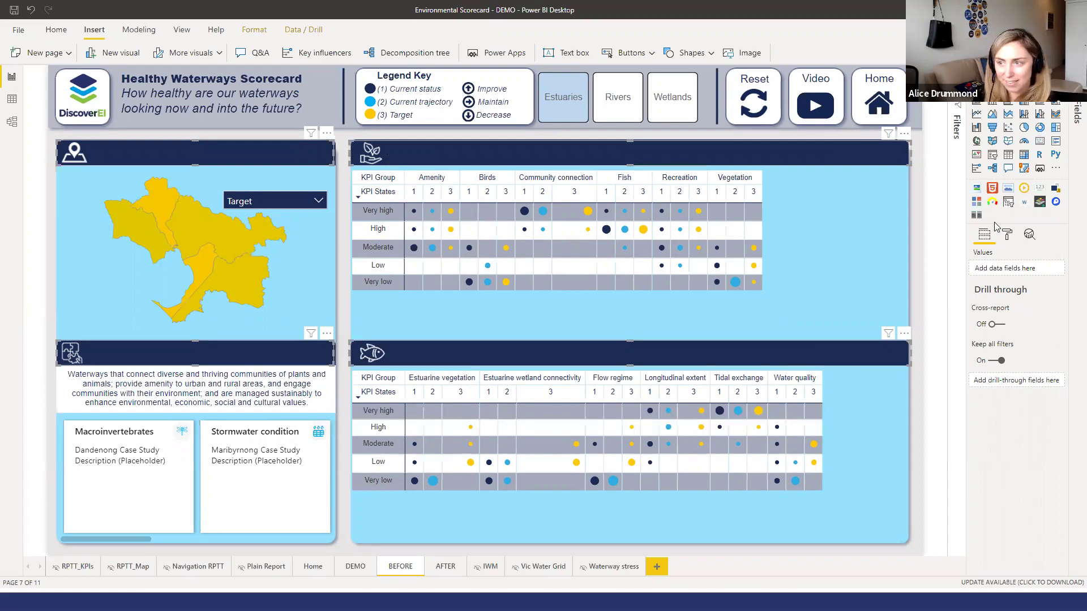
{"action": "left_click", "coordinate": [1008, 236]}
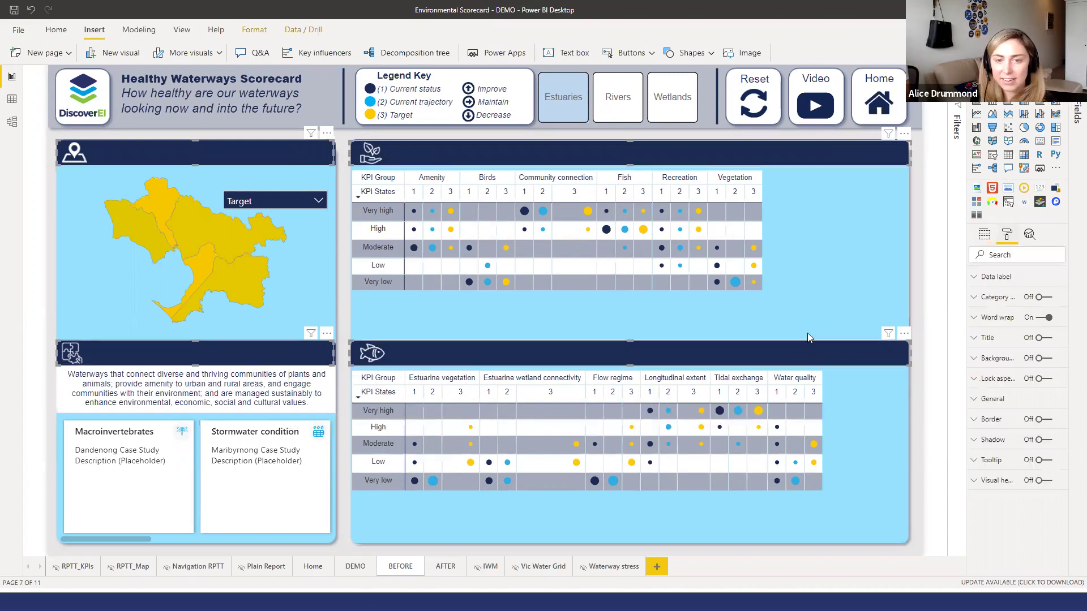
{"action": "left_click", "coordinate": [995, 277]}
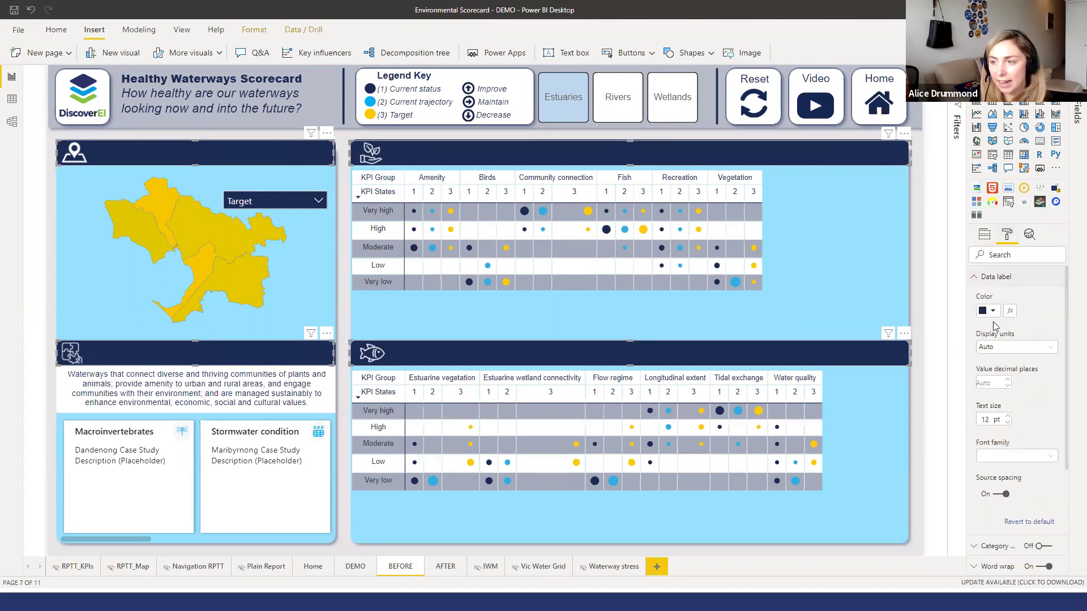
{"action": "left_click", "coordinate": [994, 313]}
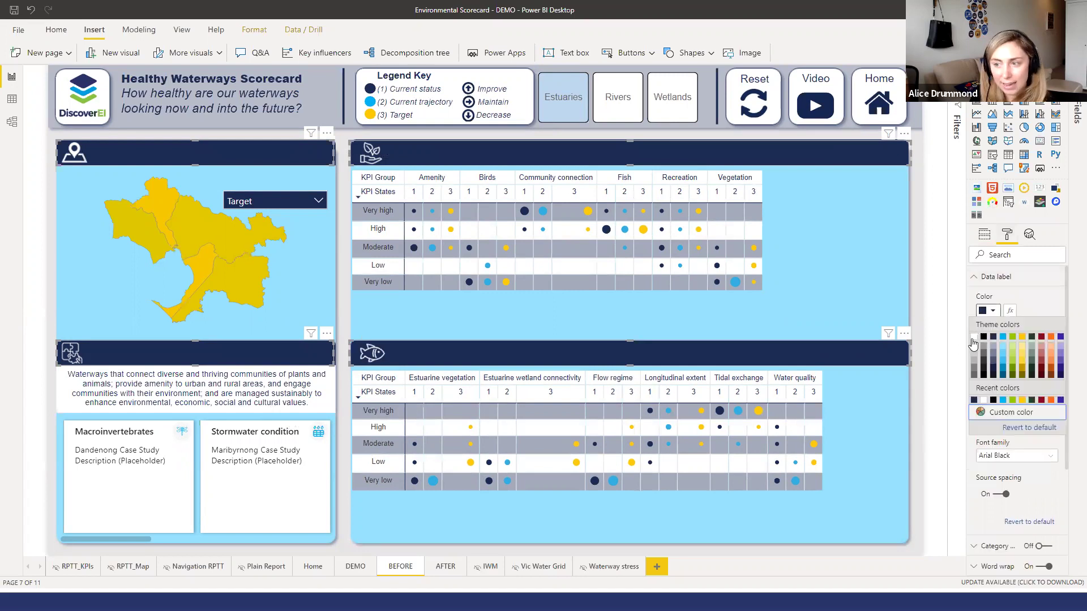
{"action": "left_click", "coordinate": [930, 356]}
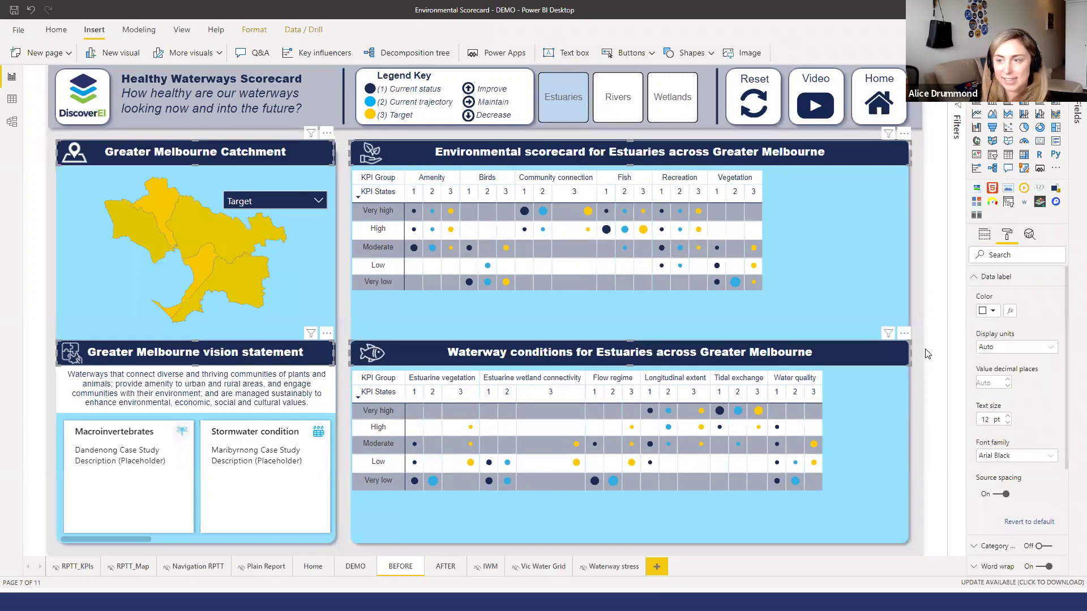
{"action": "left_click", "coordinate": [931, 355]}
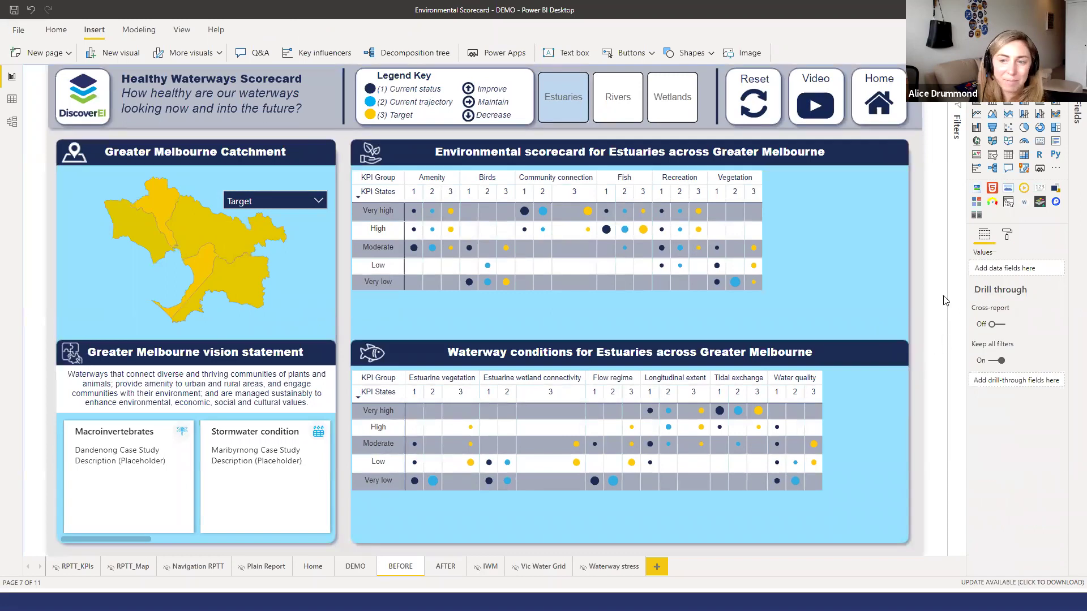
Set the BEFORE page's wallpaper color to dark navy blue.
{"action": "left_click", "coordinate": [1007, 235]}
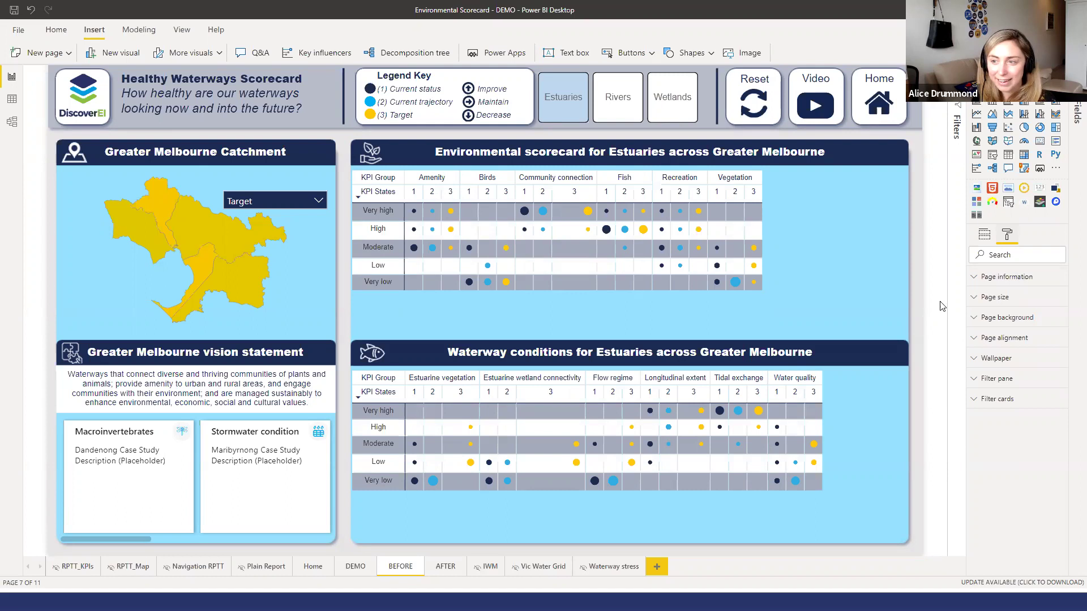
{"action": "left_click", "coordinate": [995, 359]}
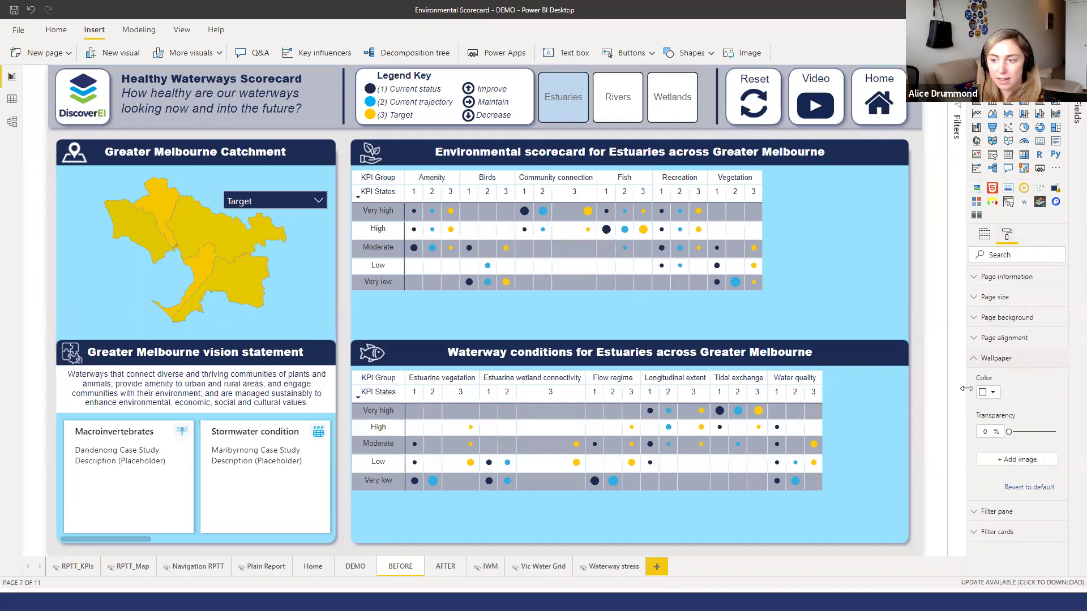
{"action": "left_click", "coordinate": [993, 392]}
{"action": "left_click", "coordinate": [985, 425]}
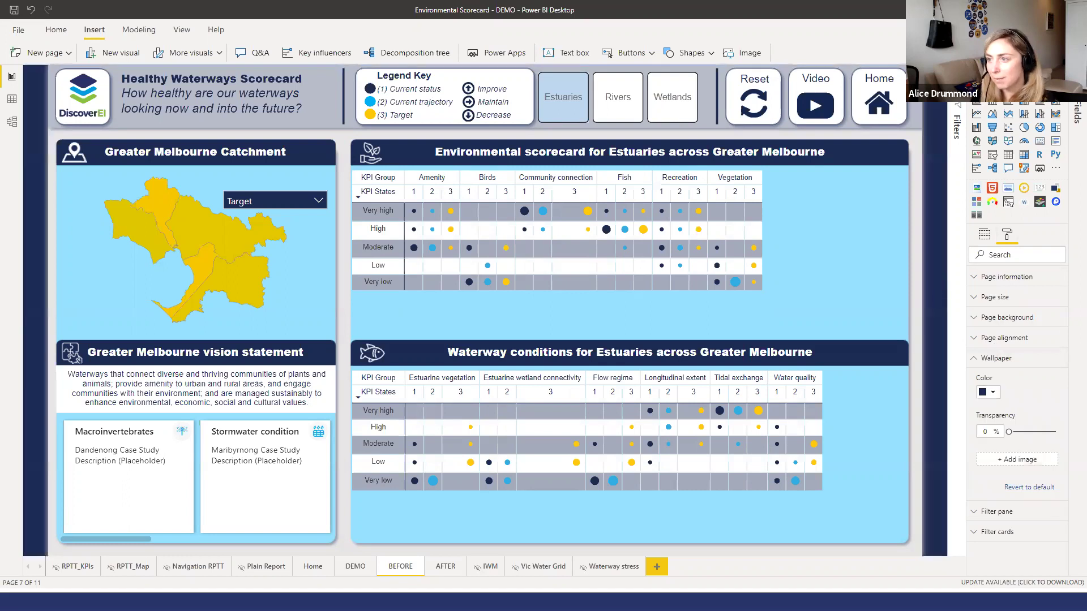
Collapse the formatting options and examine the tooltips of individual catchments on the Greater Melbourne Catchment map.
{"action": "left_click", "coordinate": [1057, 81]}
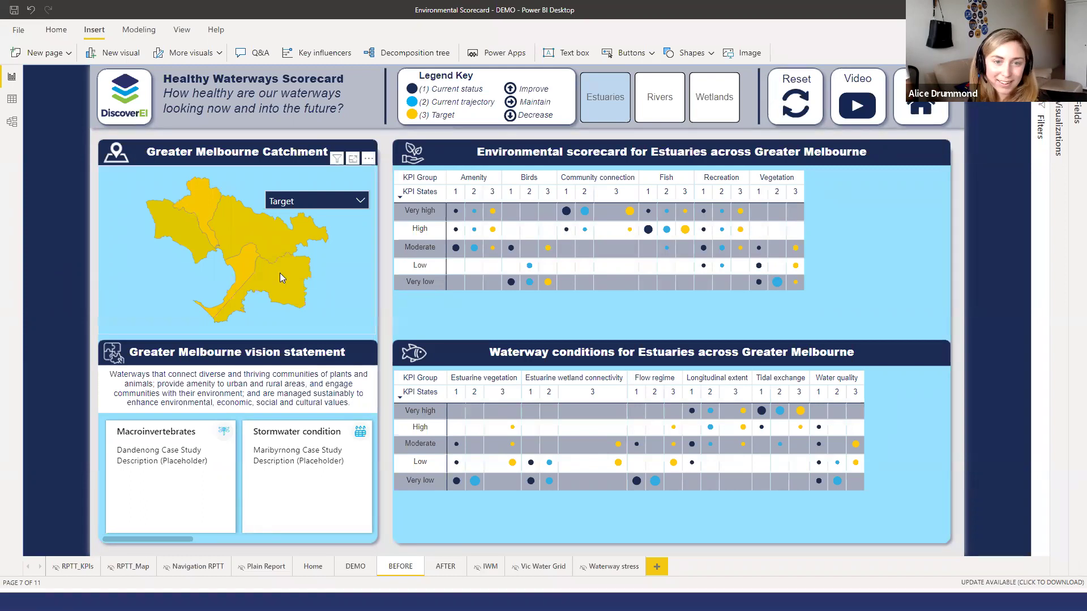
{"action": "mouse_move", "coordinate": [286, 288]}
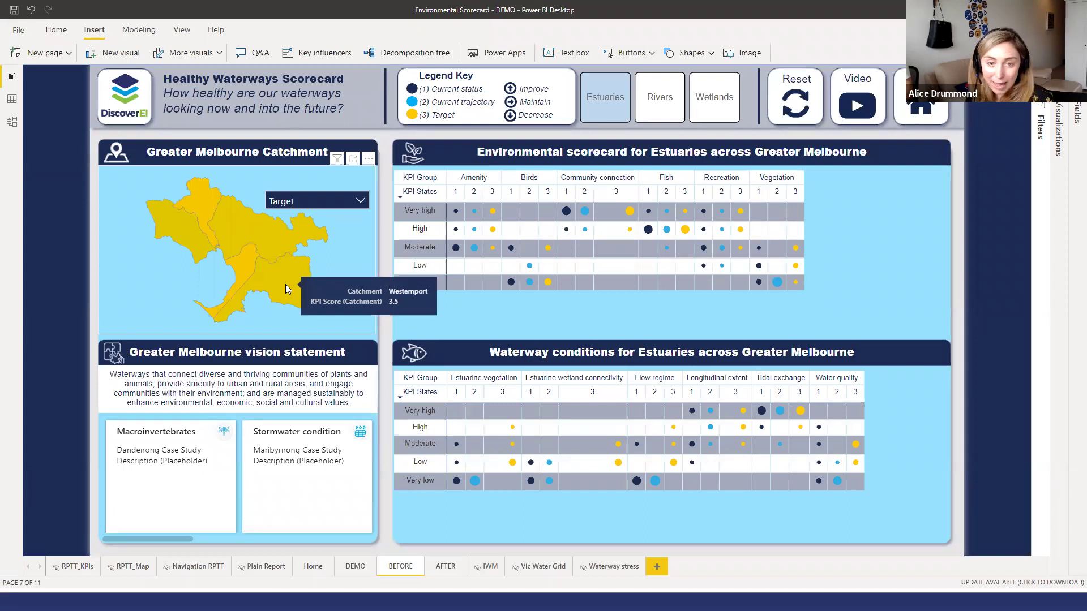
{"action": "mouse_move", "coordinate": [264, 234]}
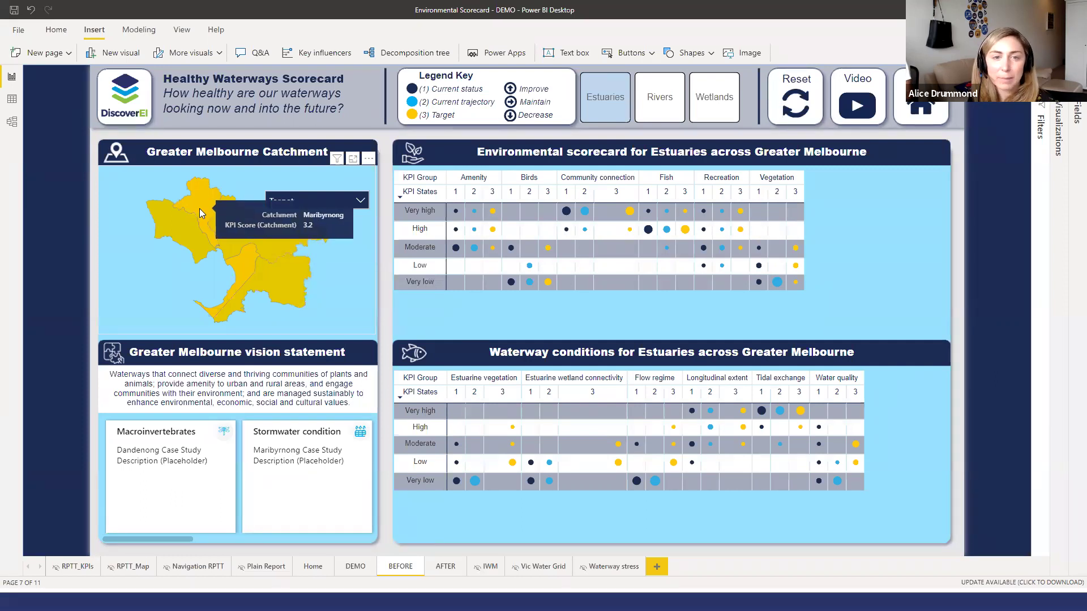
{"action": "mouse_move", "coordinate": [178, 238]}
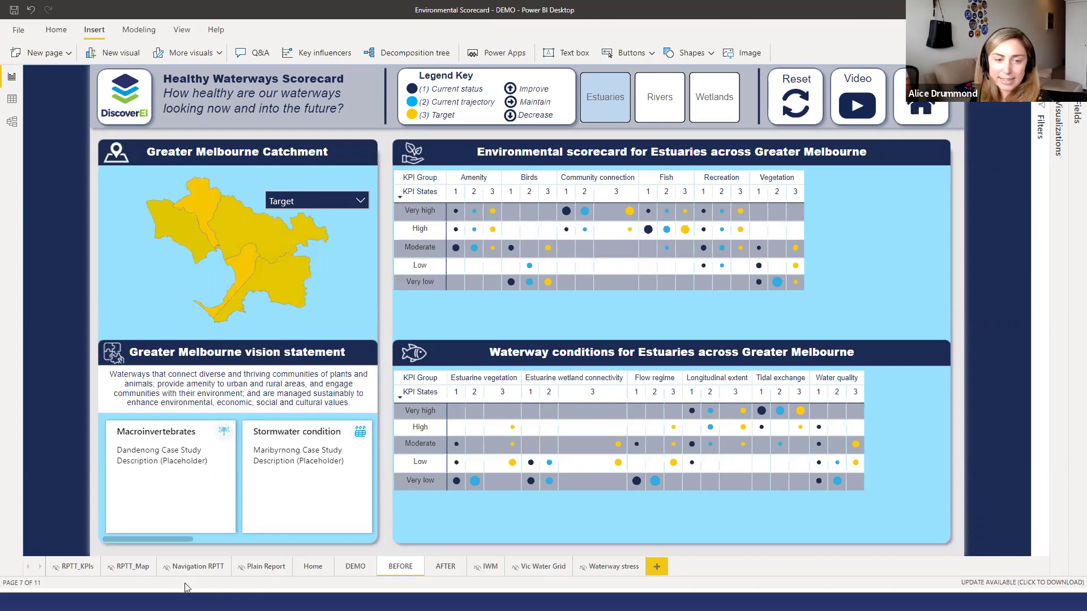
Open the RPTT_Map page and examine its tooltip setting in the page information and its custom page size.
{"action": "left_click", "coordinate": [119, 569]}
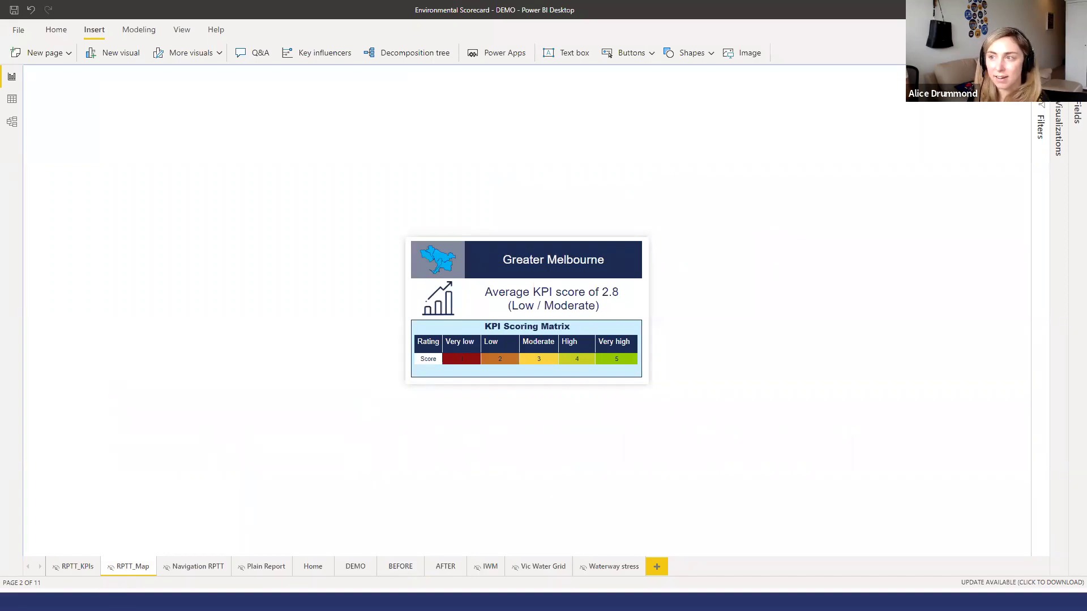
{"action": "left_click", "coordinate": [1058, 131]}
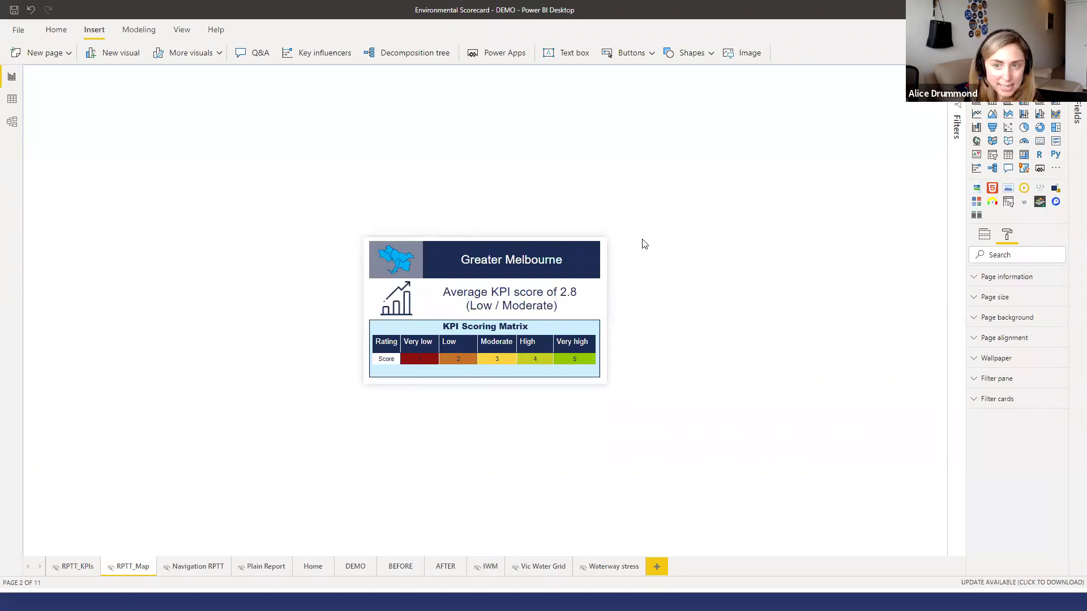
{"action": "left_click", "coordinate": [1019, 280]}
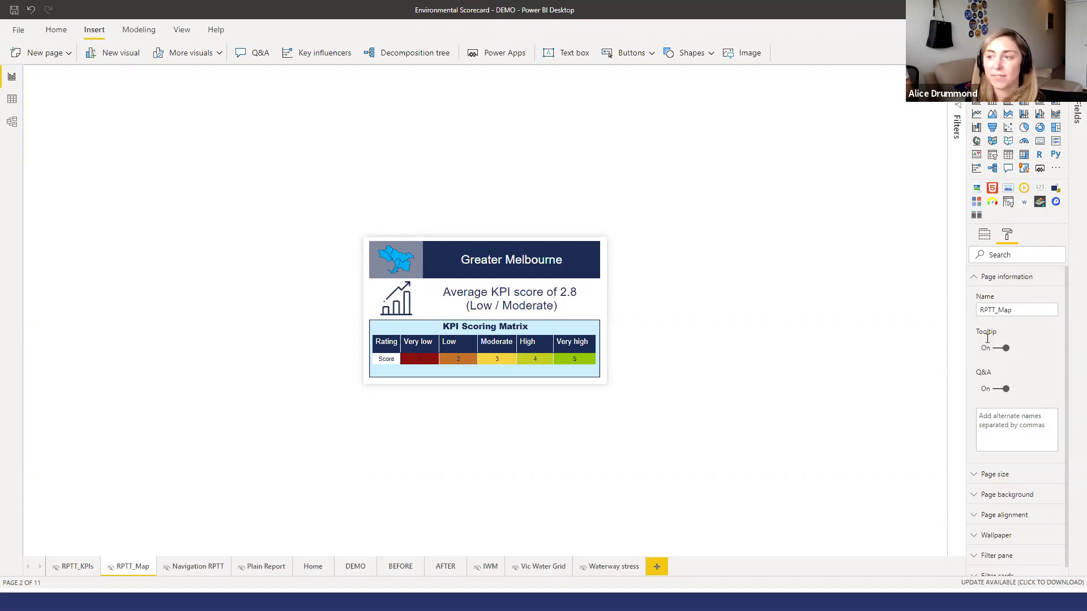
{"action": "left_click", "coordinate": [974, 278]}
{"action": "left_click", "coordinate": [996, 300]}
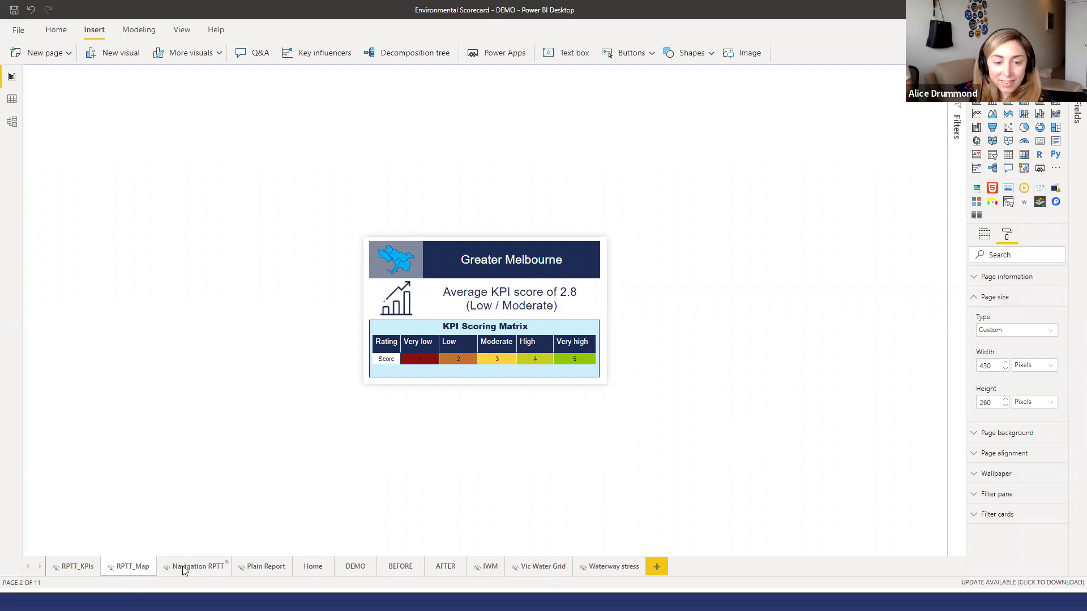
Return to the BEFORE page and set the Greater Melbourne Catchment map's tooltip type to Report page, using the page RPTT_Map.
{"action": "left_click", "coordinate": [394, 572]}
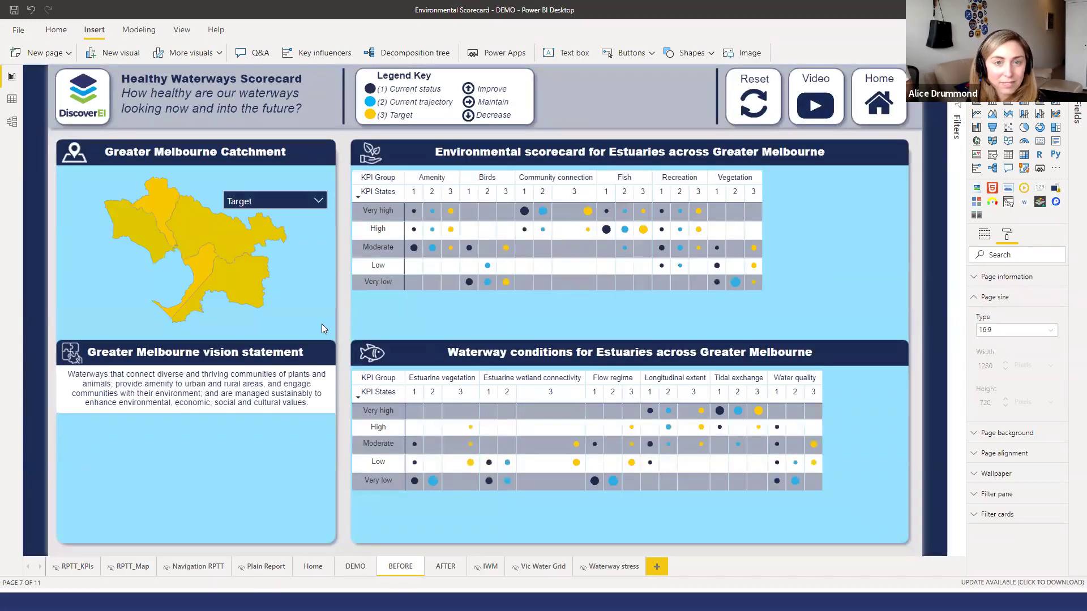
{"action": "left_click", "coordinate": [304, 292]}
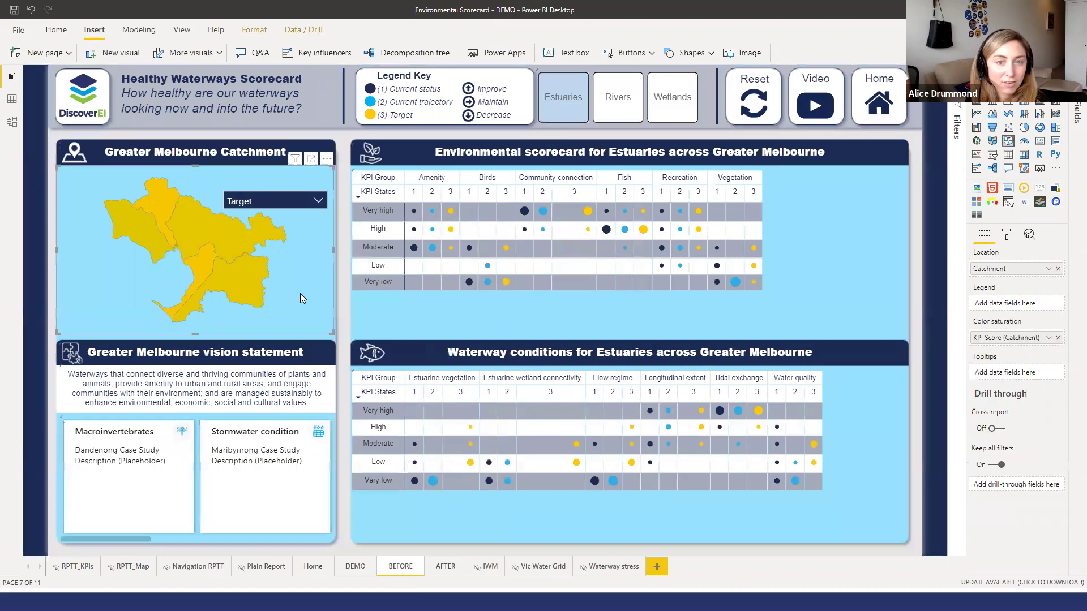
{"action": "left_click", "coordinate": [1007, 236]}
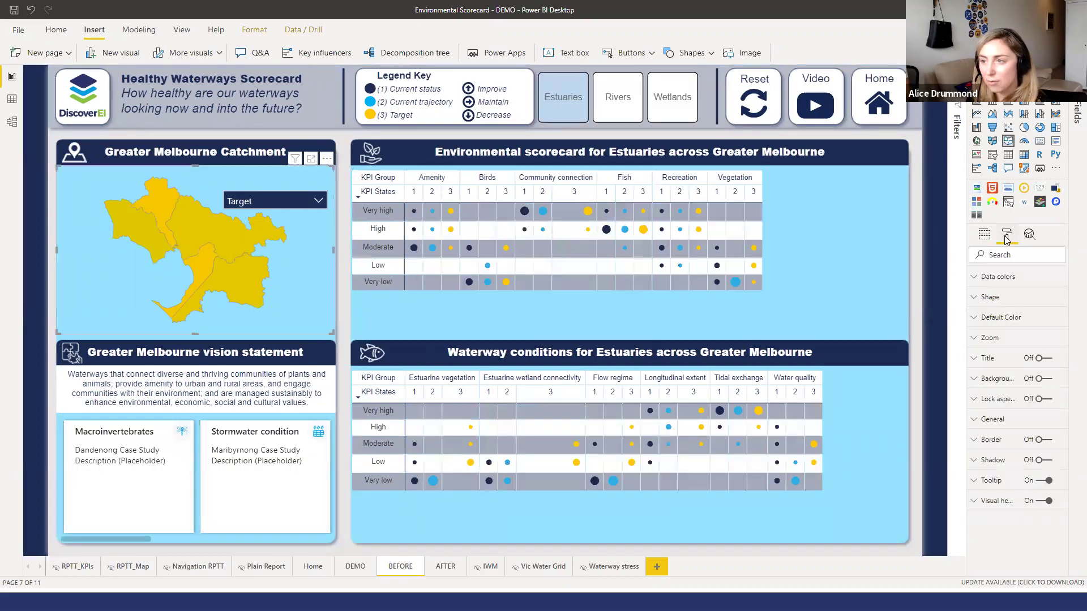
{"action": "left_click", "coordinate": [976, 481]}
{"action": "scroll", "coordinate": [1010, 431], "scroll_direction": "down", "scroll_amount": 3}
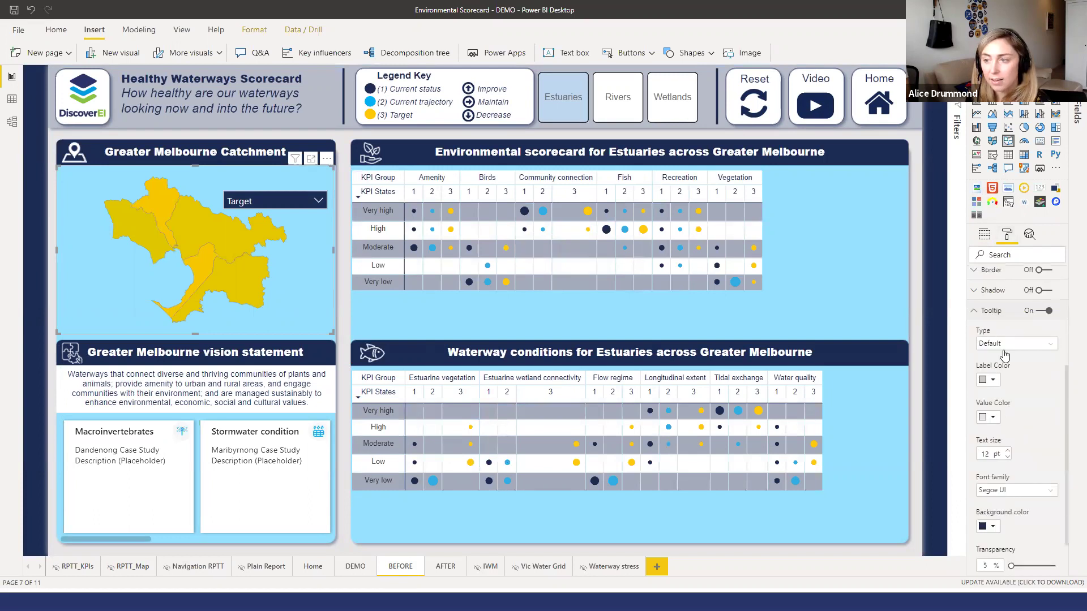
{"action": "left_click", "coordinate": [1011, 343]}
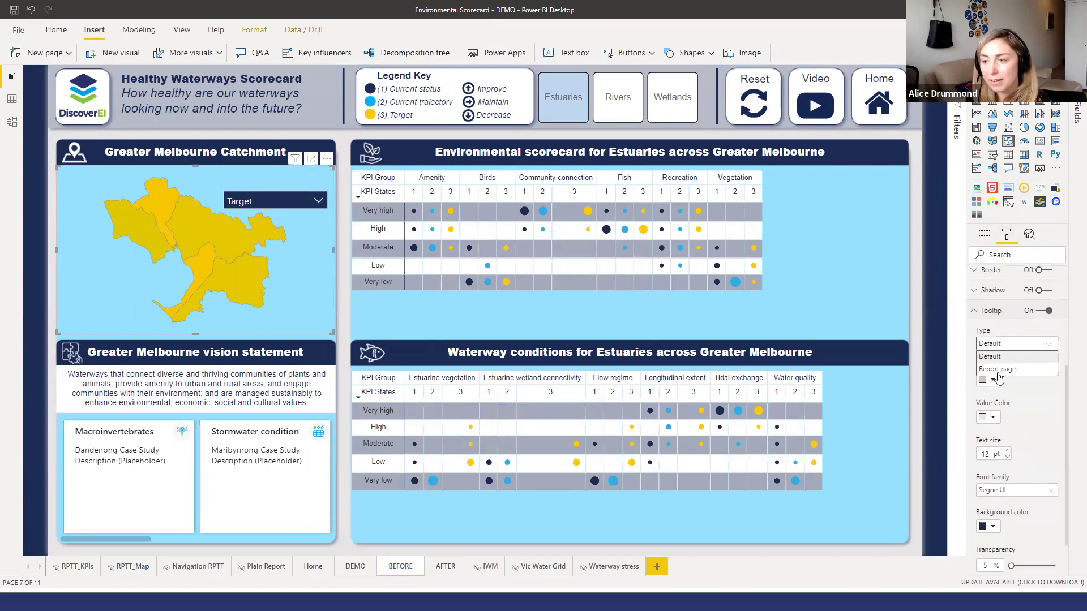
{"action": "left_click", "coordinate": [1009, 371]}
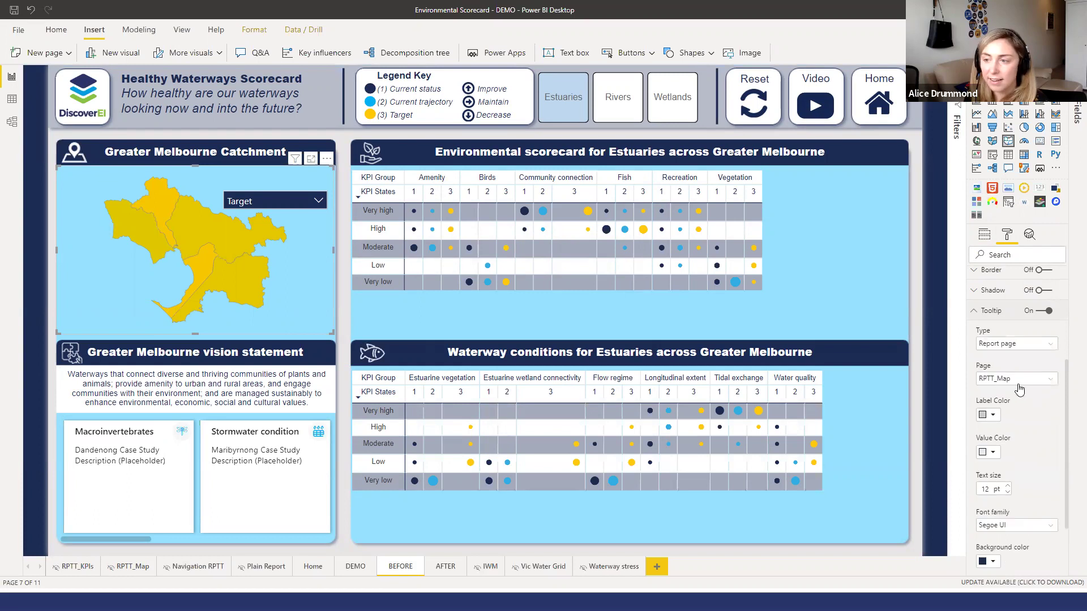
{"action": "left_click", "coordinate": [1019, 379]}
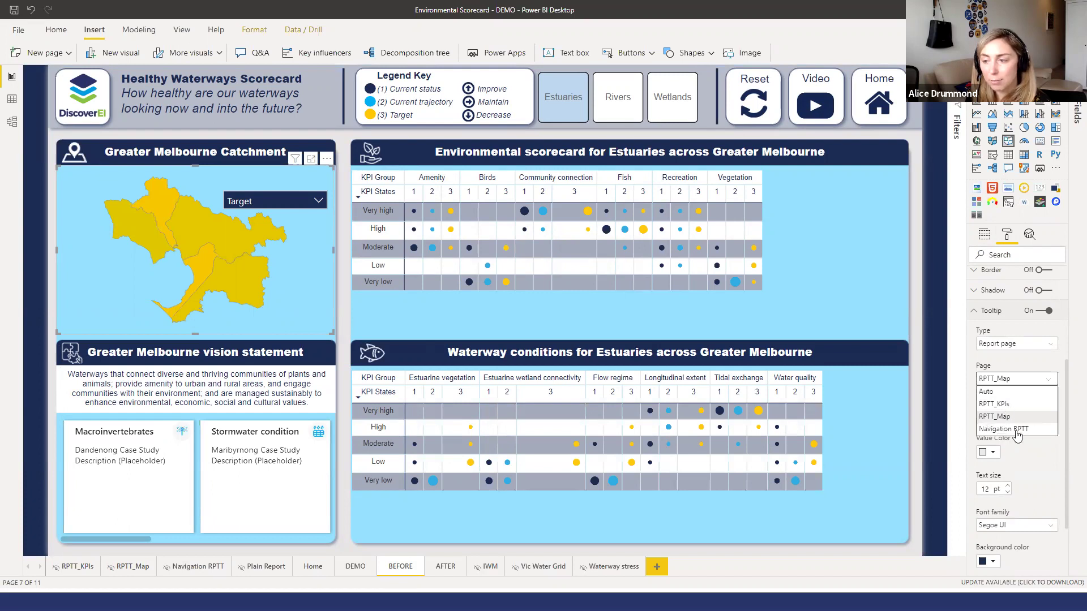
{"action": "left_click", "coordinate": [993, 421]}
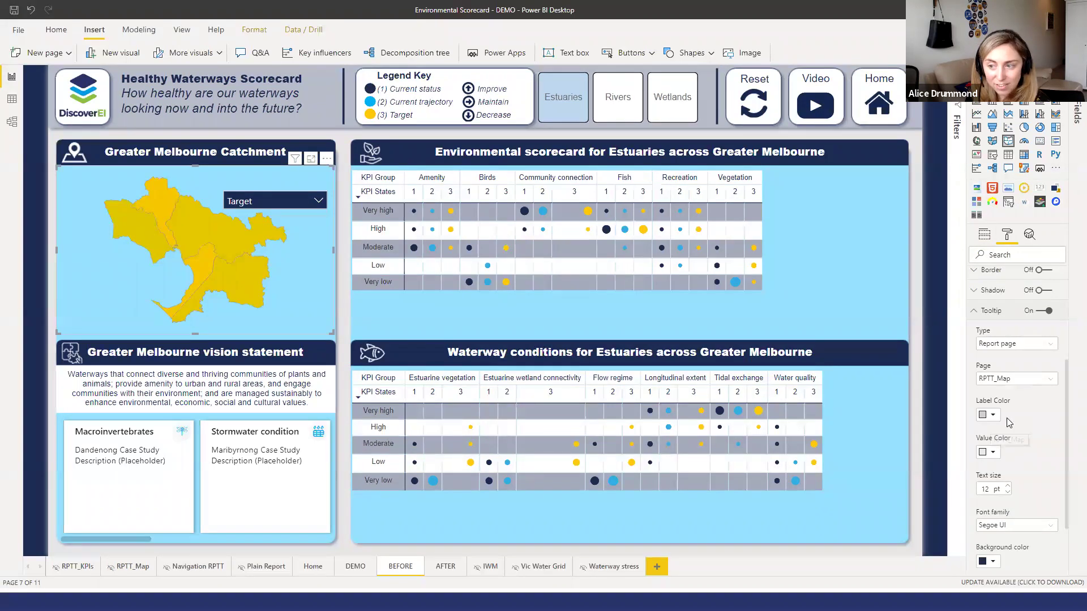
Deselect the map and examine the report page tooltips of the Westernport, Yarra and Maribyrnong catchments.
{"action": "key", "text": "Escape"}
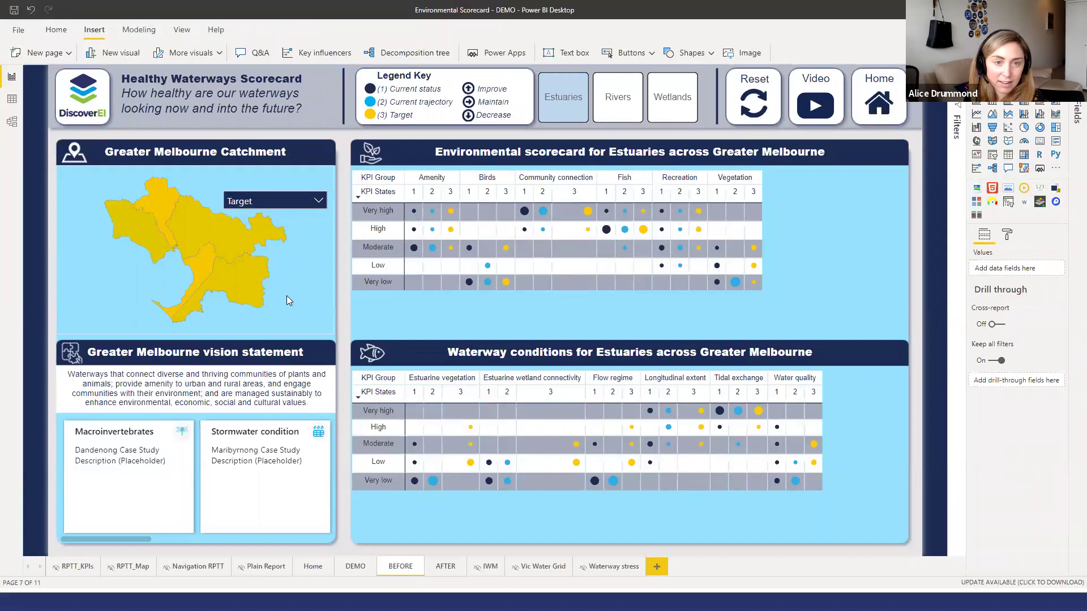
{"action": "mouse_move", "coordinate": [249, 283]}
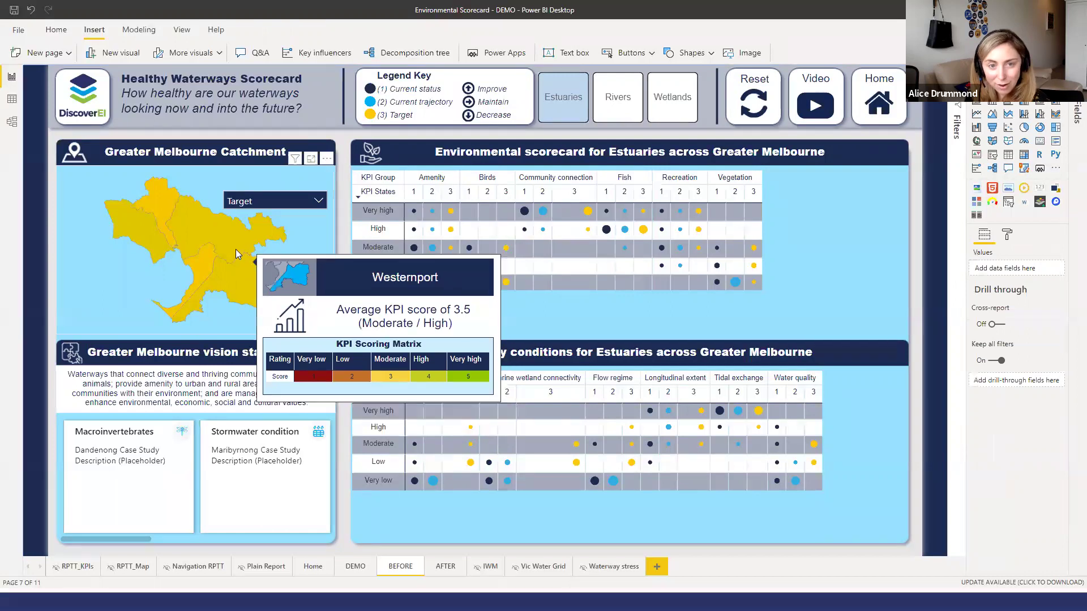
{"action": "mouse_move", "coordinate": [232, 243]}
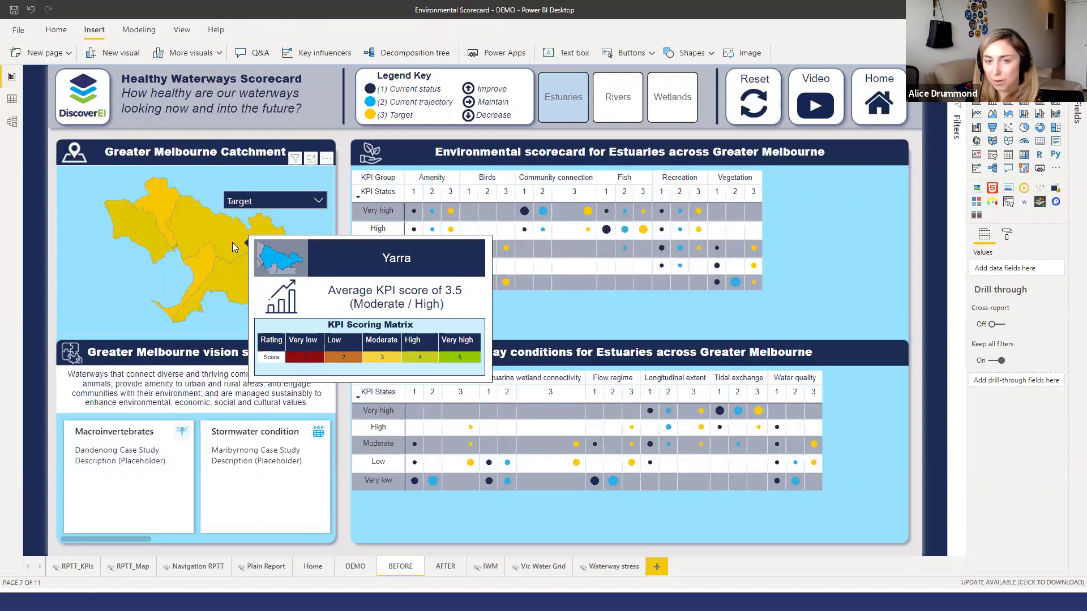
{"action": "mouse_move", "coordinate": [157, 204]}
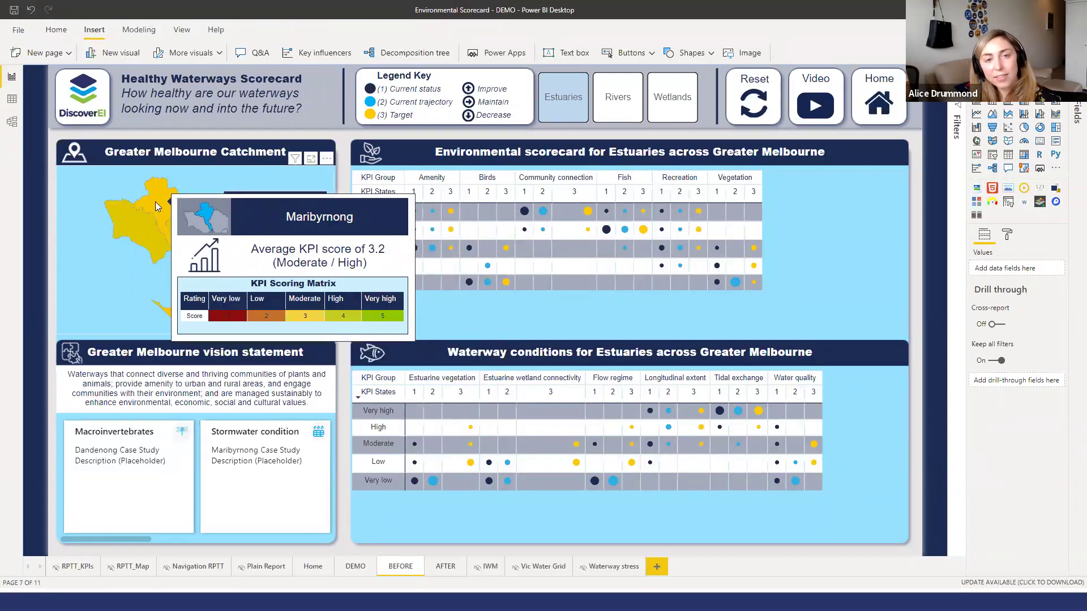
{"action": "mouse_move", "coordinate": [138, 226]}
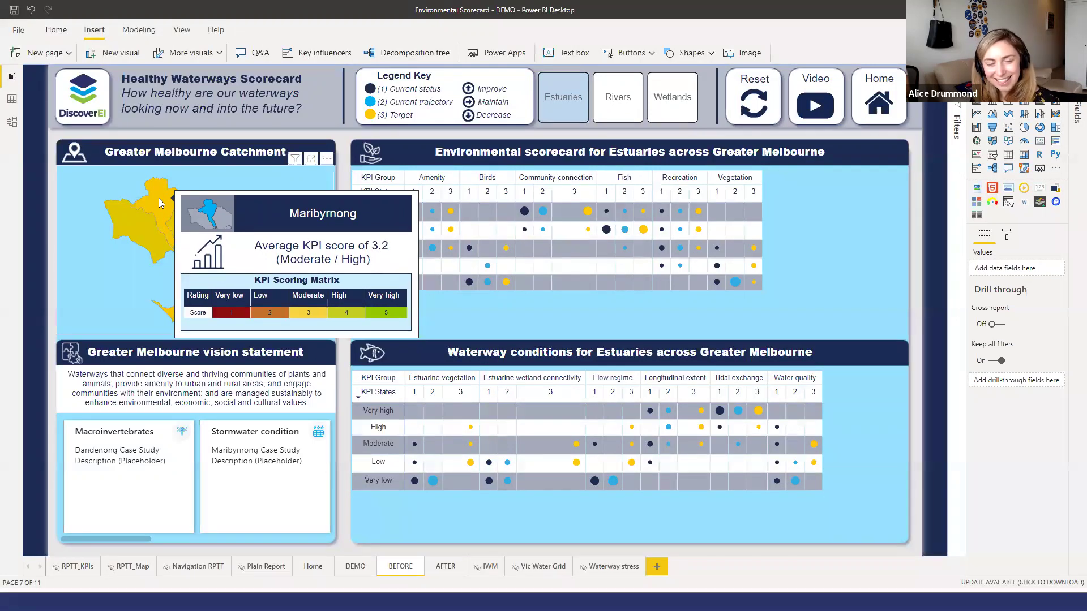
{"action": "mouse_move", "coordinate": [175, 219]}
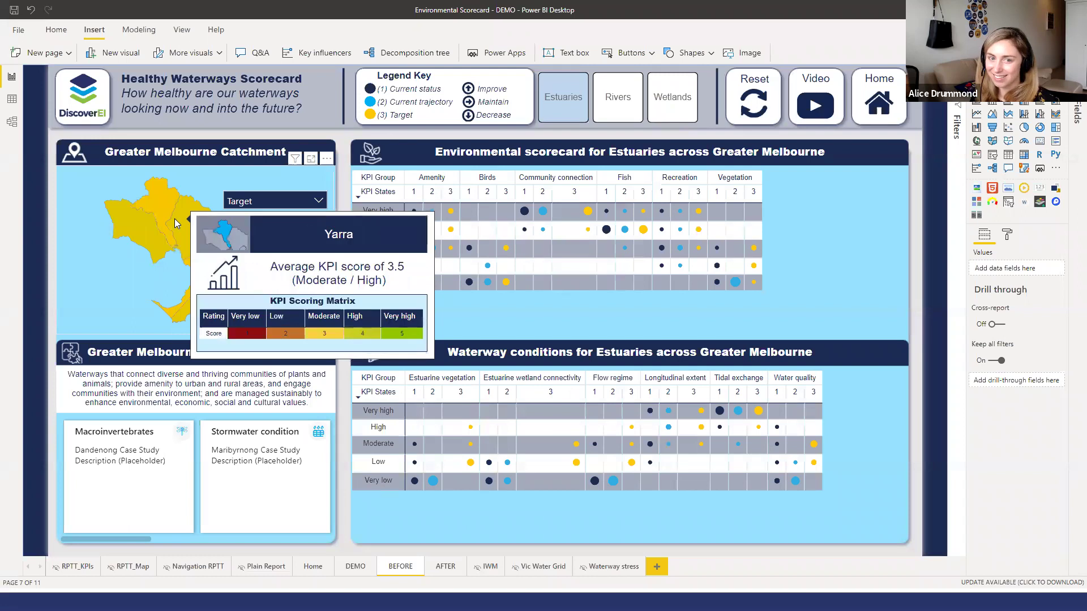
Set the Environmental scorecard matrix's tooltip type to Report page, using the page RPTT_KPIs.
{"action": "left_click", "coordinate": [829, 231]}
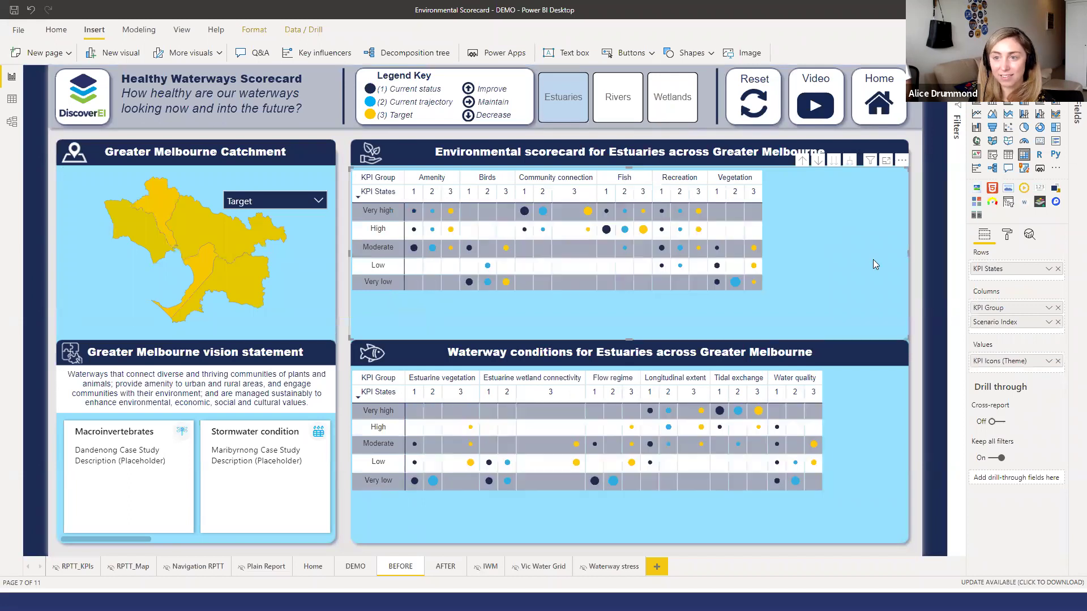
{"action": "left_click", "coordinate": [1007, 235]}
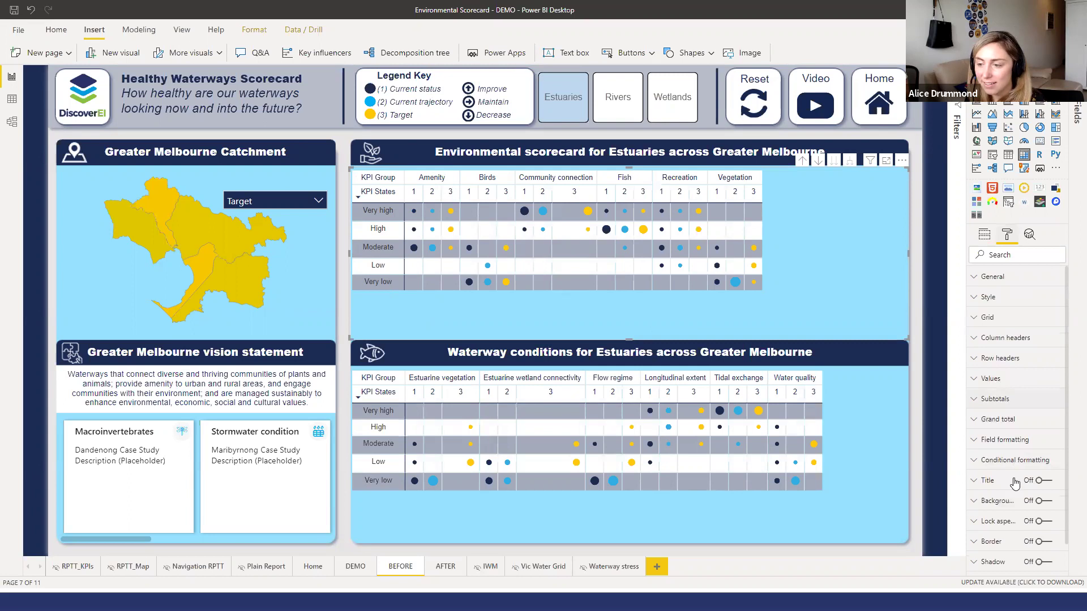
{"action": "left_click", "coordinate": [989, 571]}
{"action": "left_click", "coordinate": [1001, 445]}
{"action": "left_click", "coordinate": [1002, 465]}
{"action": "left_click", "coordinate": [1008, 476]}
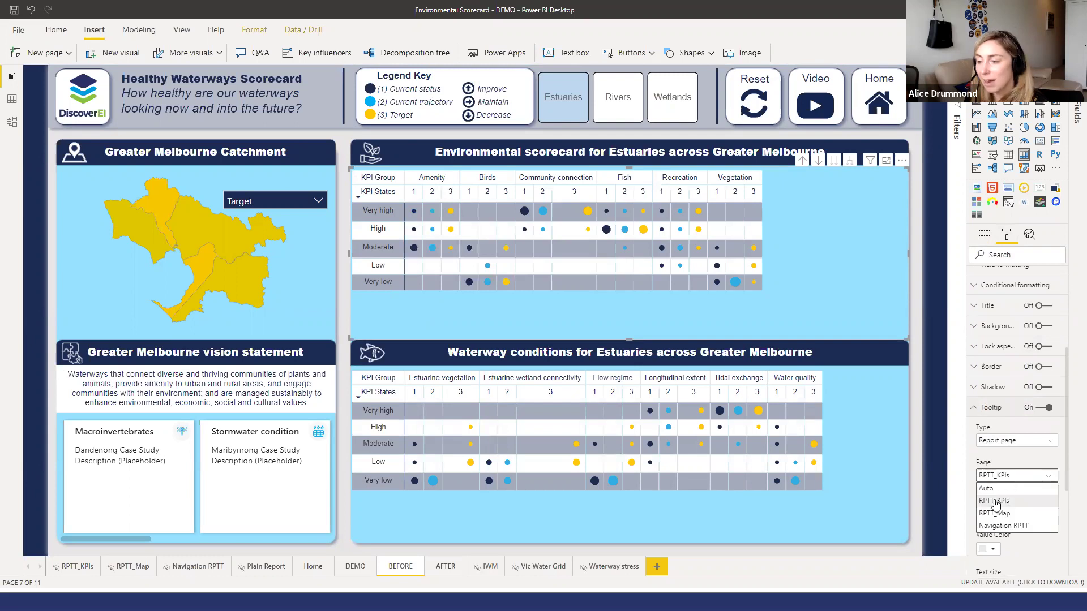
{"action": "left_click", "coordinate": [995, 502]}
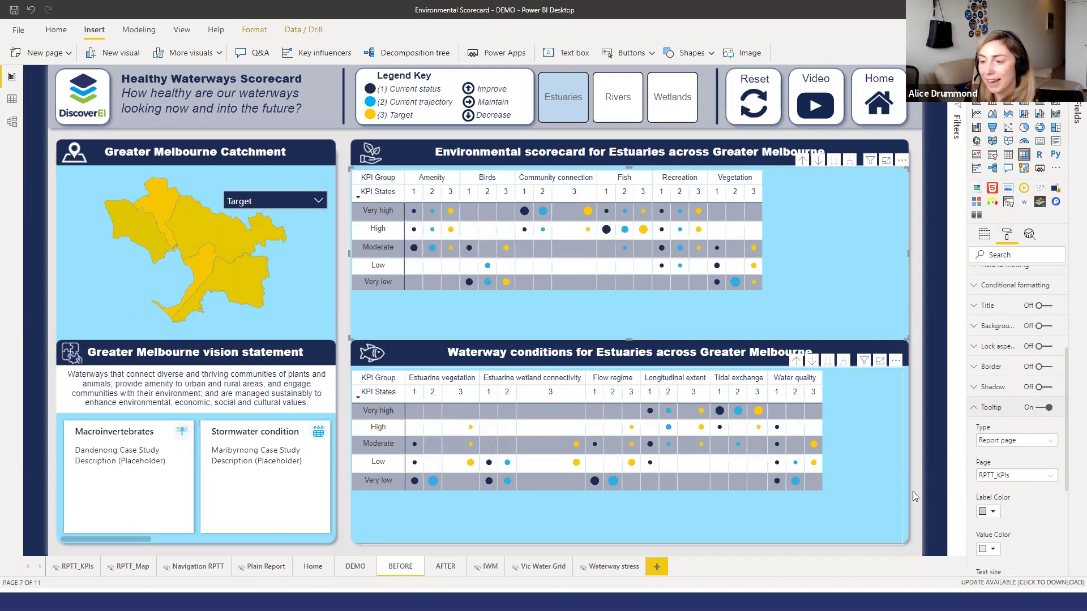
Set the Waterway conditions matrix's tooltip to the report page RPTT_KPIs, deselect it and check the tooltip on a scorecard dot.
{"action": "left_click", "coordinate": [1014, 441]}
{"action": "left_click", "coordinate": [1011, 453]}
{"action": "left_click", "coordinate": [1026, 442]}
{"action": "left_click", "coordinate": [1017, 469]}
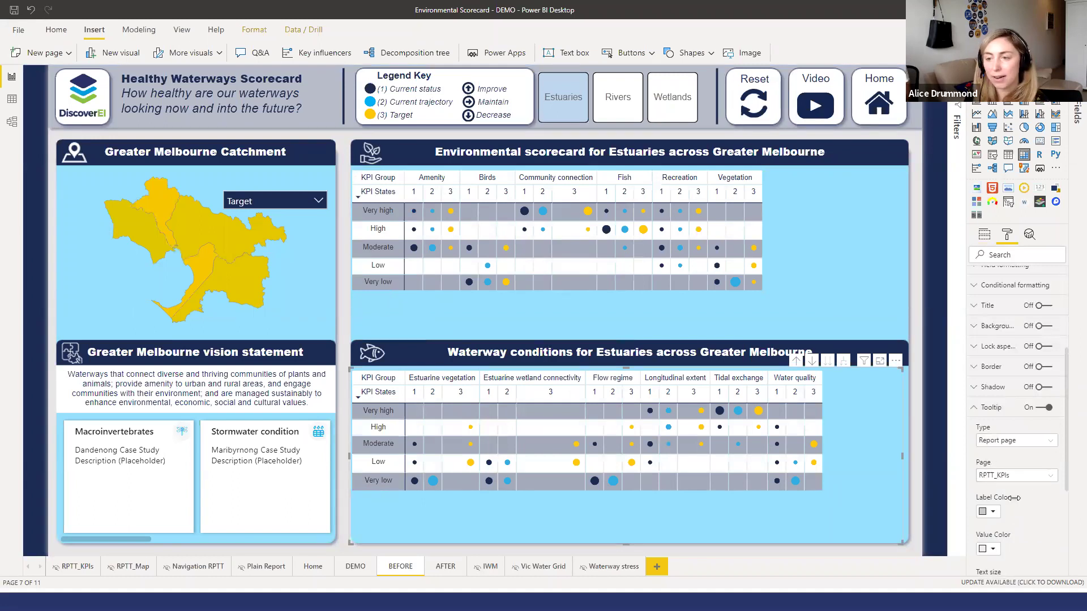
{"action": "left_click", "coordinate": [920, 452]}
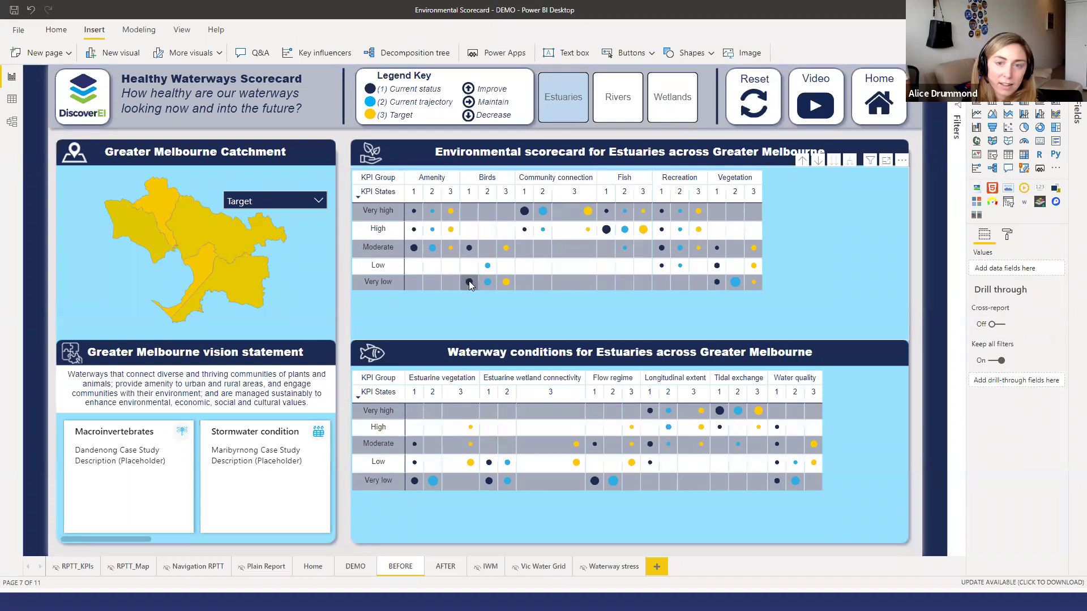
{"action": "mouse_move", "coordinate": [469, 284]}
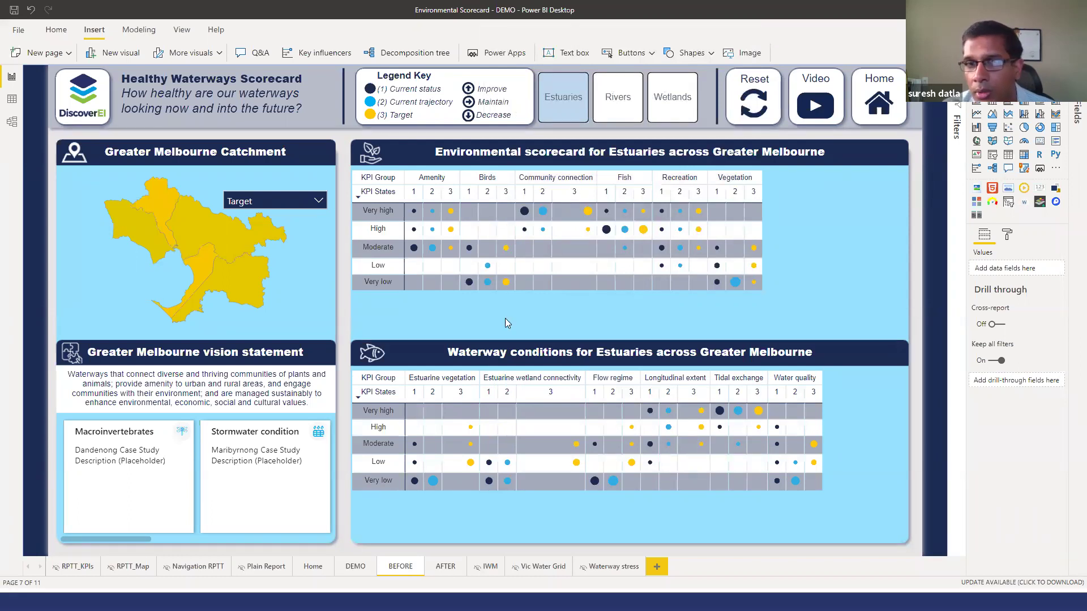
Select the Environmental scorecard matrix, bring up DiscoverEI_Colours_Icons.json in Notepad, and look at Power BI's option to browse for themes.
{"action": "left_click", "coordinate": [878, 286]}
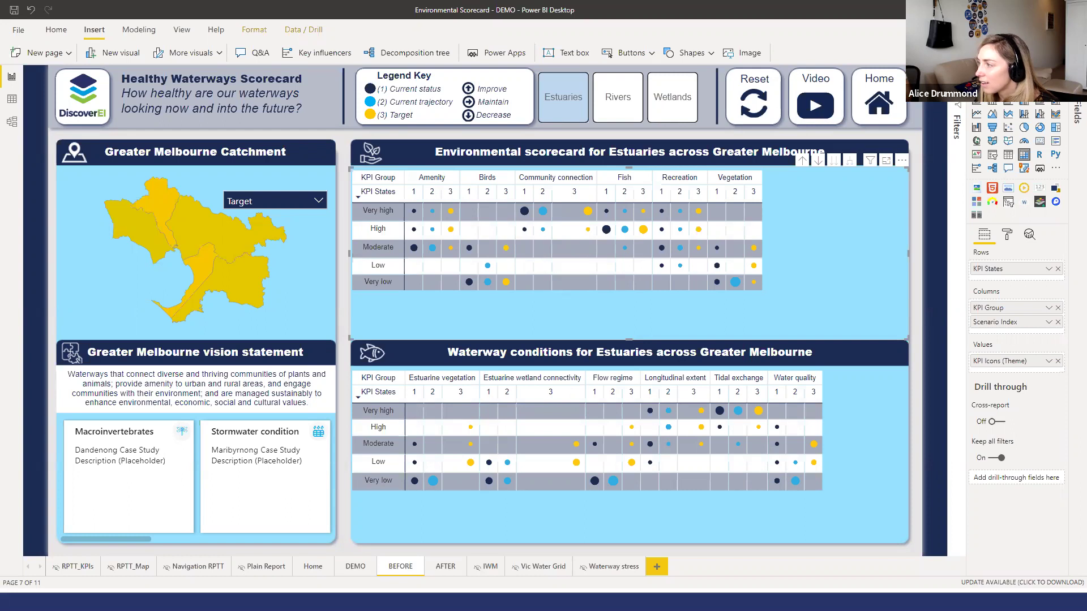
{"action": "key", "text": "alt+Tab"}
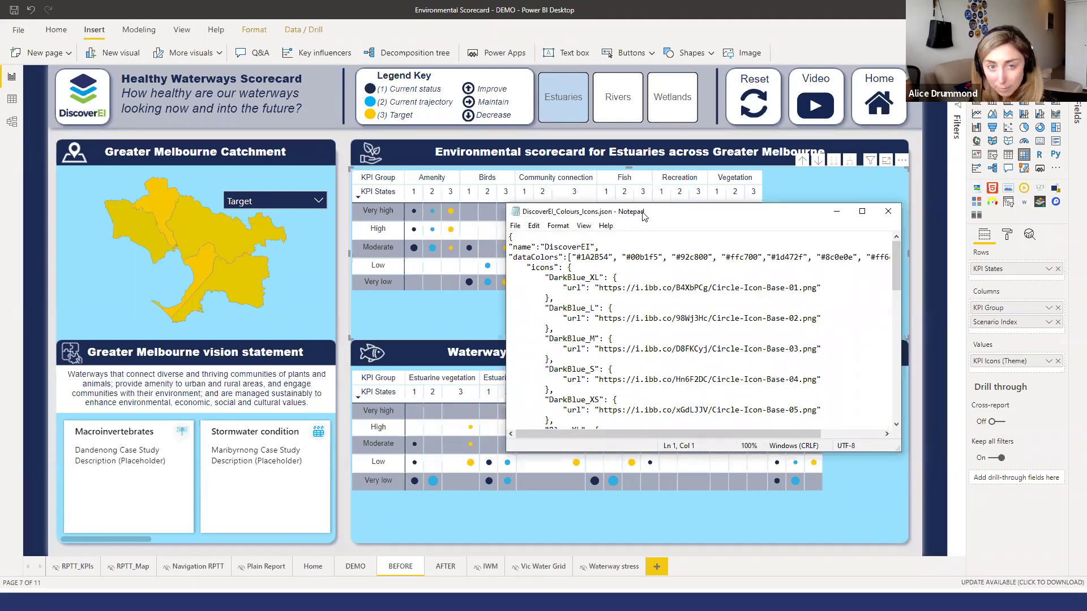
{"action": "left_click", "coordinate": [181, 31]}
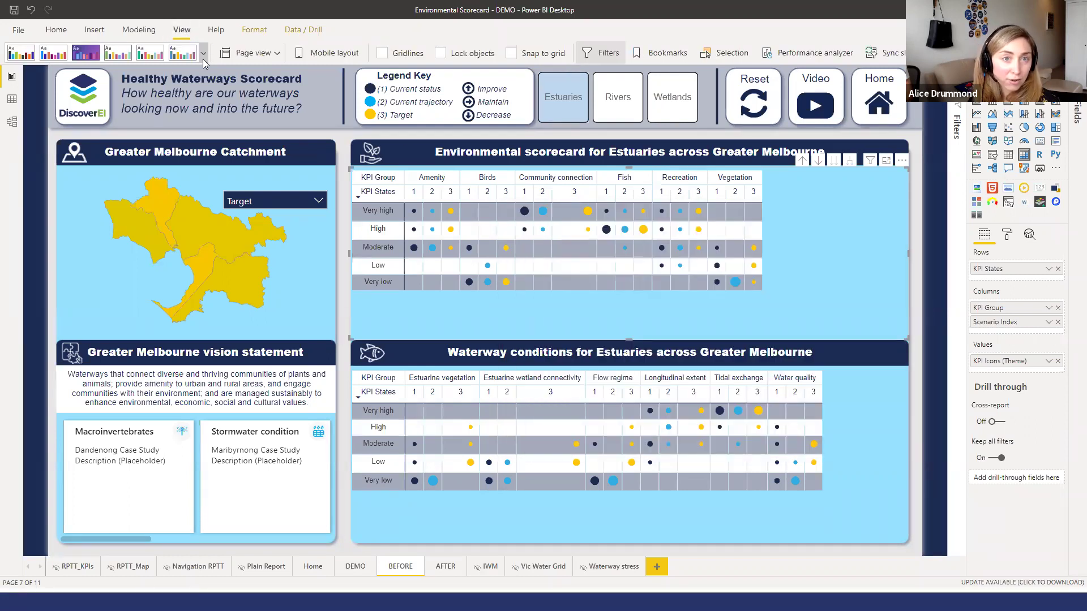
{"action": "left_click", "coordinate": [204, 54]}
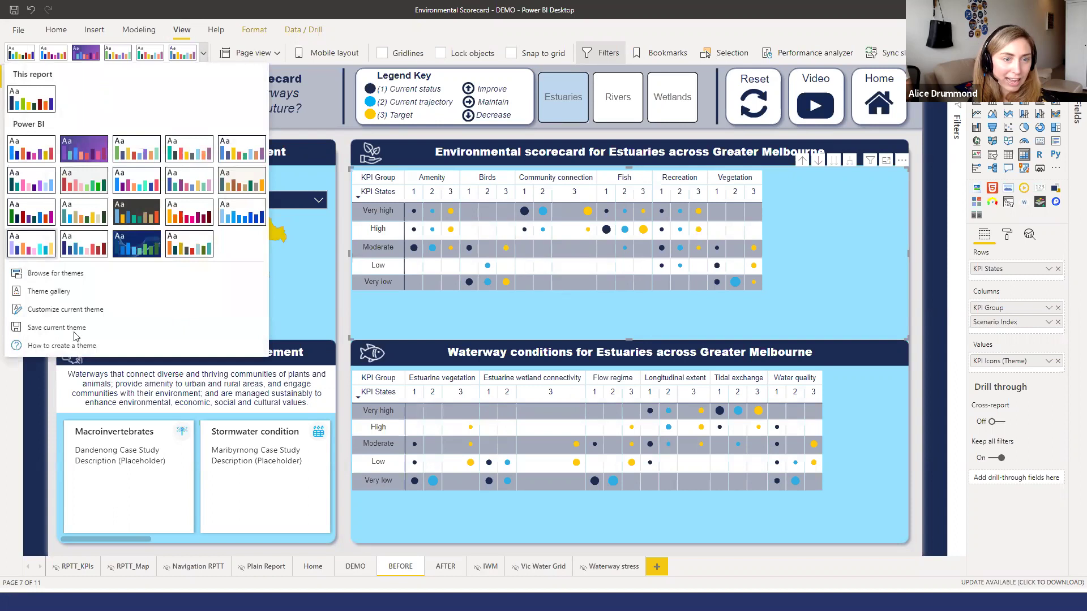
{"action": "left_click", "coordinate": [38, 275]}
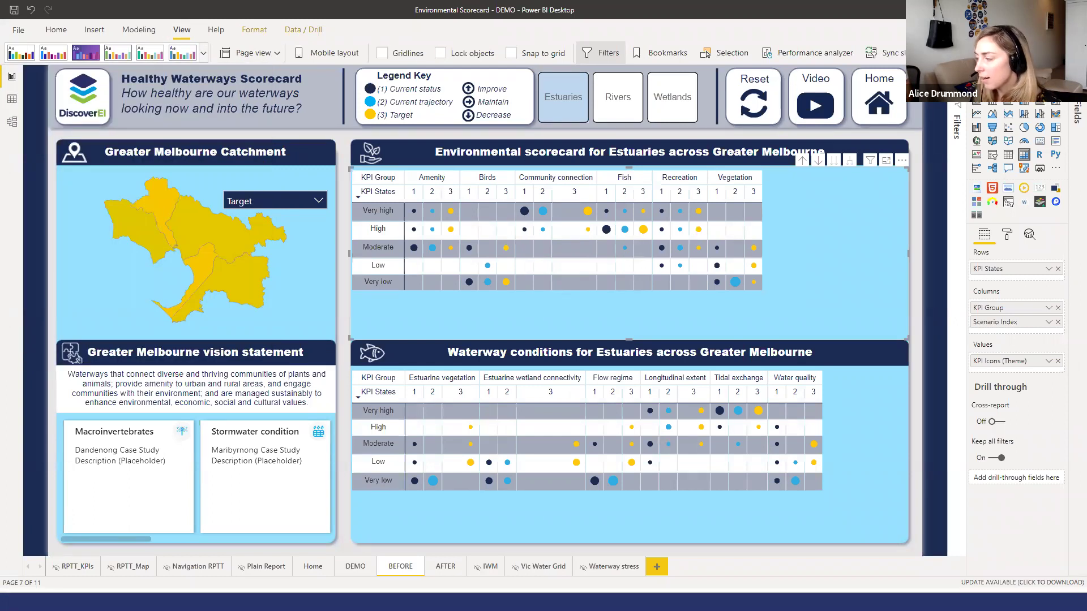
Examine the data colors and icon URLs in the DiscoverEI_Colours_Icons.json file in Notepad and close it.
{"action": "left_click_drag", "start_coordinate": [651, 208], "coordinate": [396, 174]}
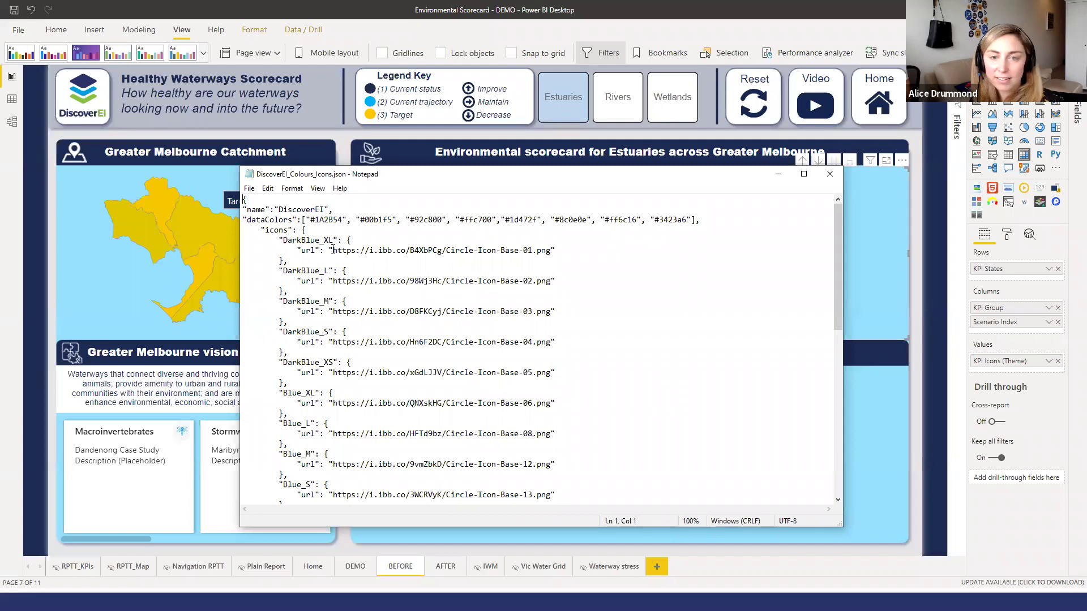
{"action": "scroll", "coordinate": [500, 340], "scroll_direction": "down", "scroll_amount": 9}
{"action": "scroll", "coordinate": [499, 340], "scroll_direction": "down", "scroll_amount": 4}
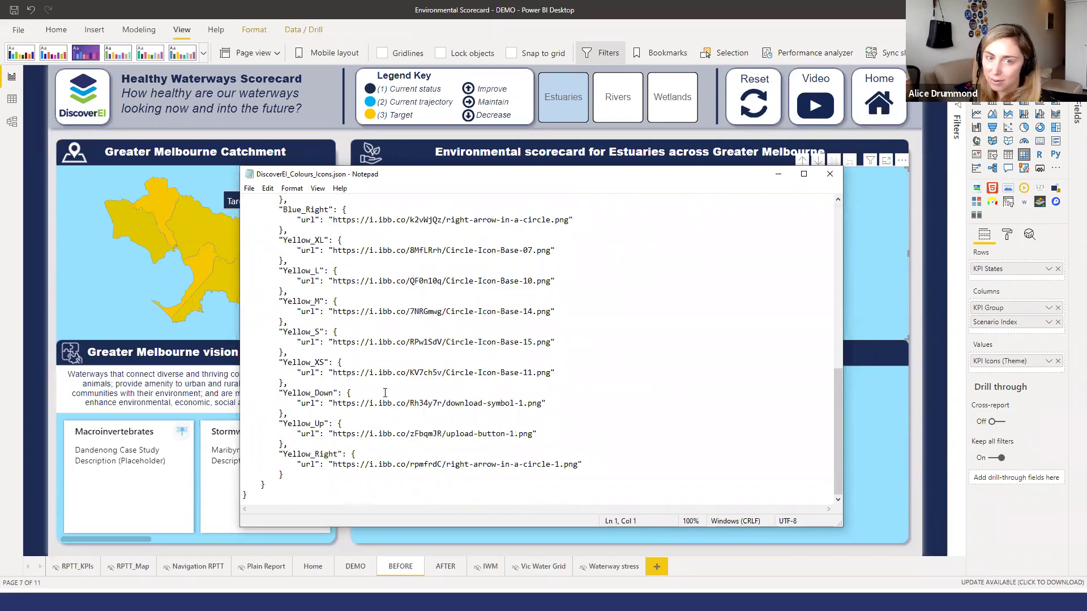
{"action": "scroll", "coordinate": [385, 392], "scroll_direction": "up", "scroll_amount": 13}
{"action": "left_click", "coordinate": [830, 174]}
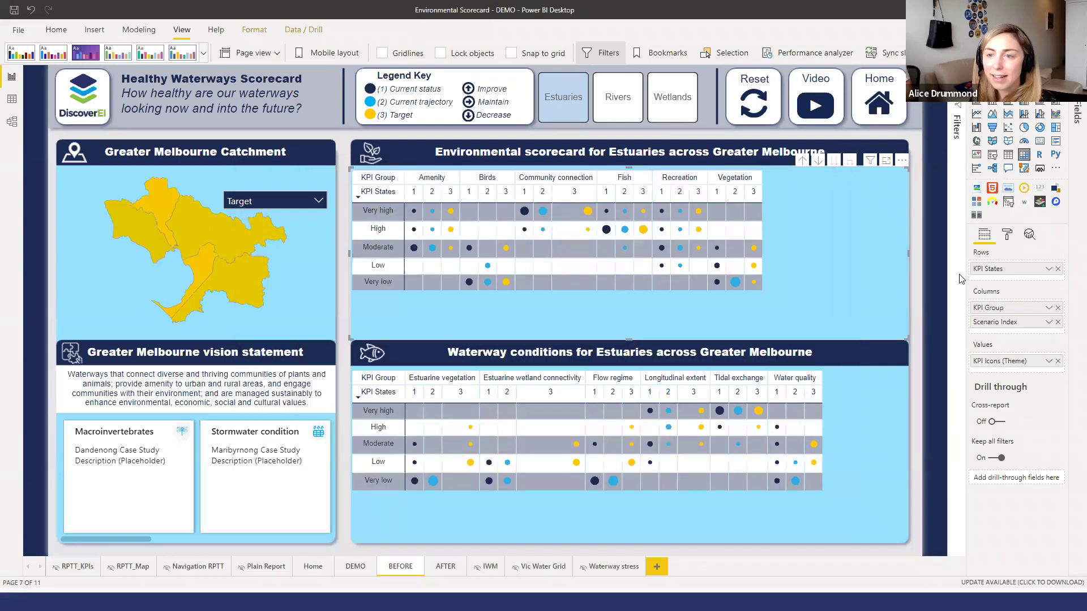
Examine the icon conditional formatting rules of KPI Icons (Theme) in the Environmental scorecard matrix and leave them without saving.
{"action": "right_click", "coordinate": [994, 365]}
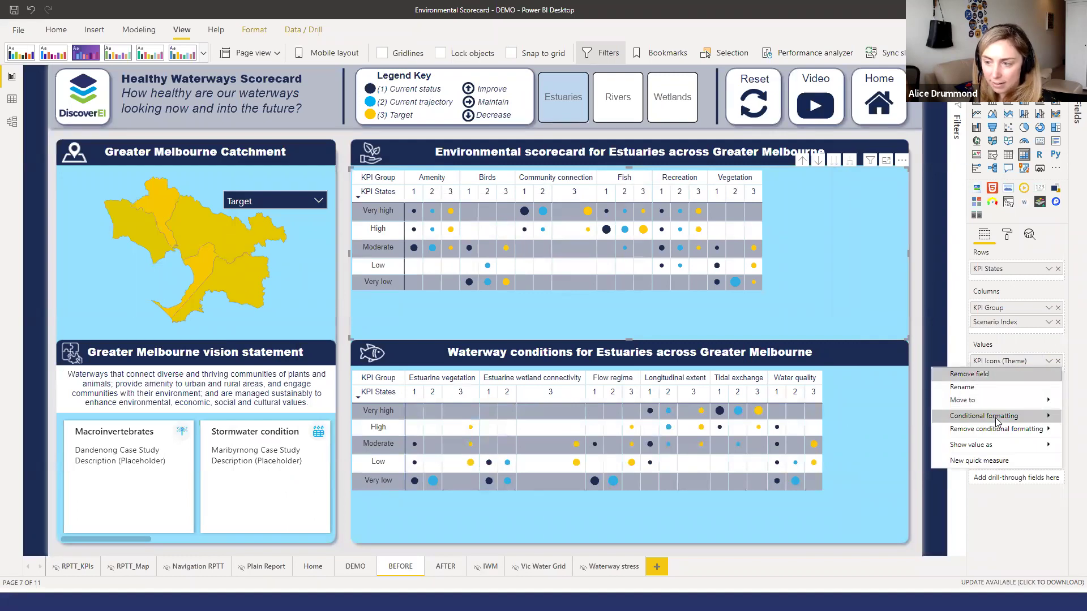
{"action": "mouse_move", "coordinate": [996, 422]}
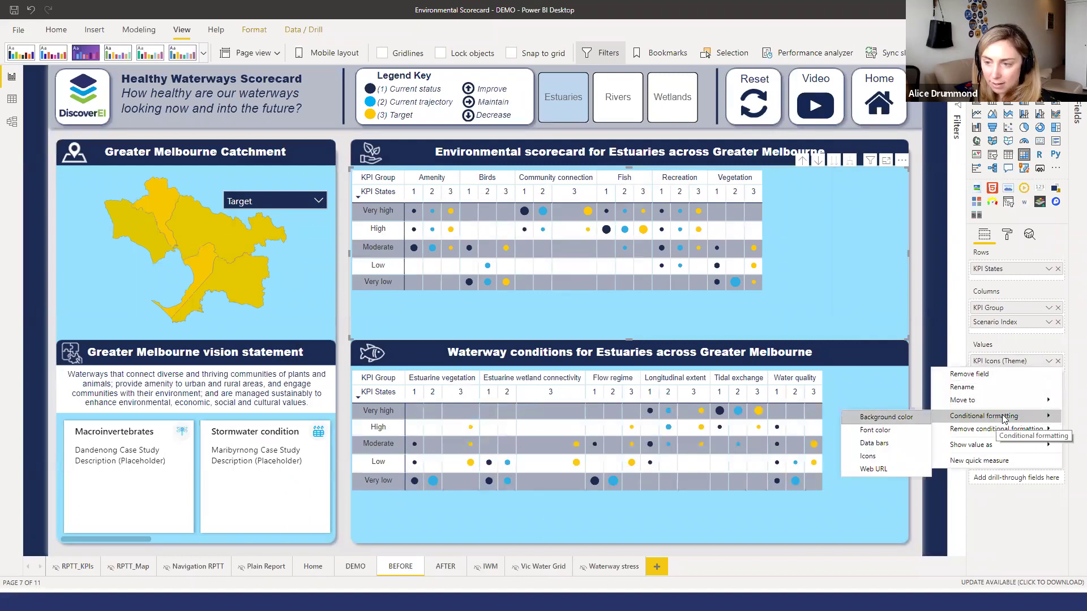
{"action": "left_click", "coordinate": [865, 456]}
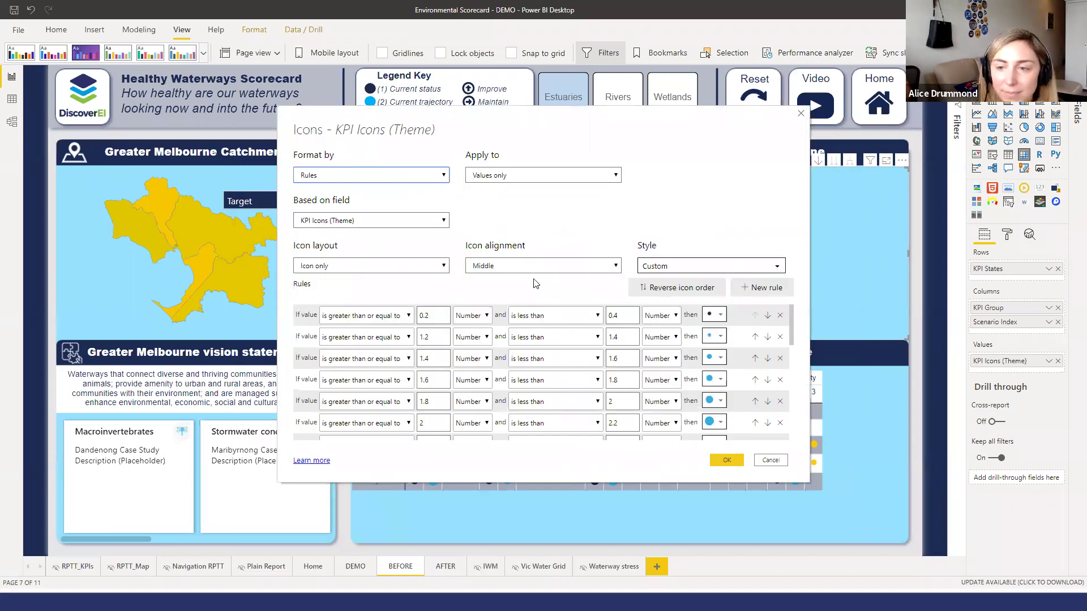
{"action": "scroll", "coordinate": [701, 334], "scroll_direction": "down", "scroll_amount": 10}
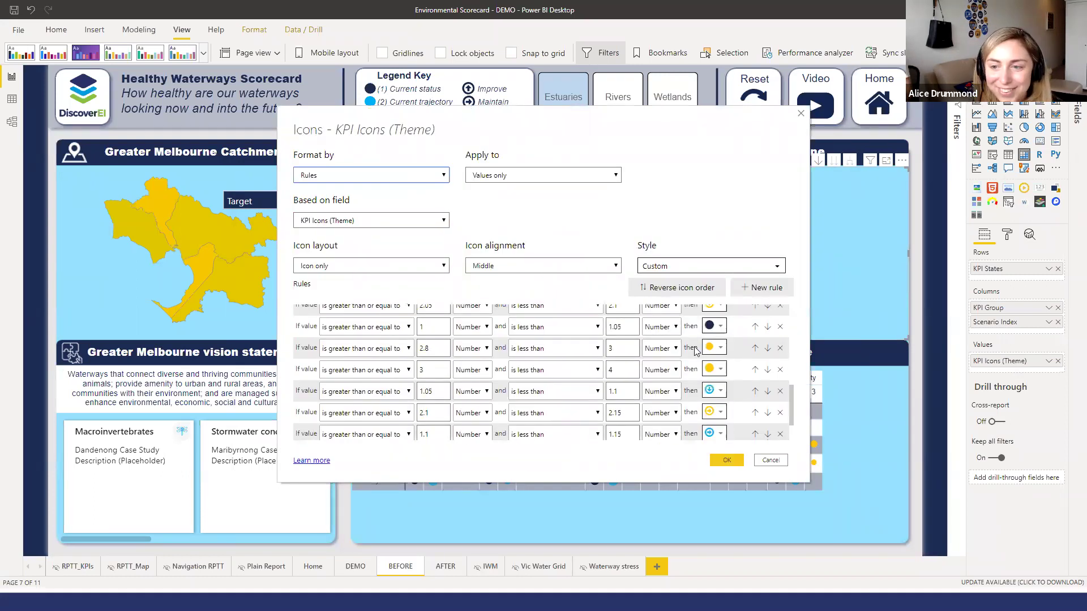
{"action": "scroll", "coordinate": [699, 363], "scroll_direction": "up", "scroll_amount": 10}
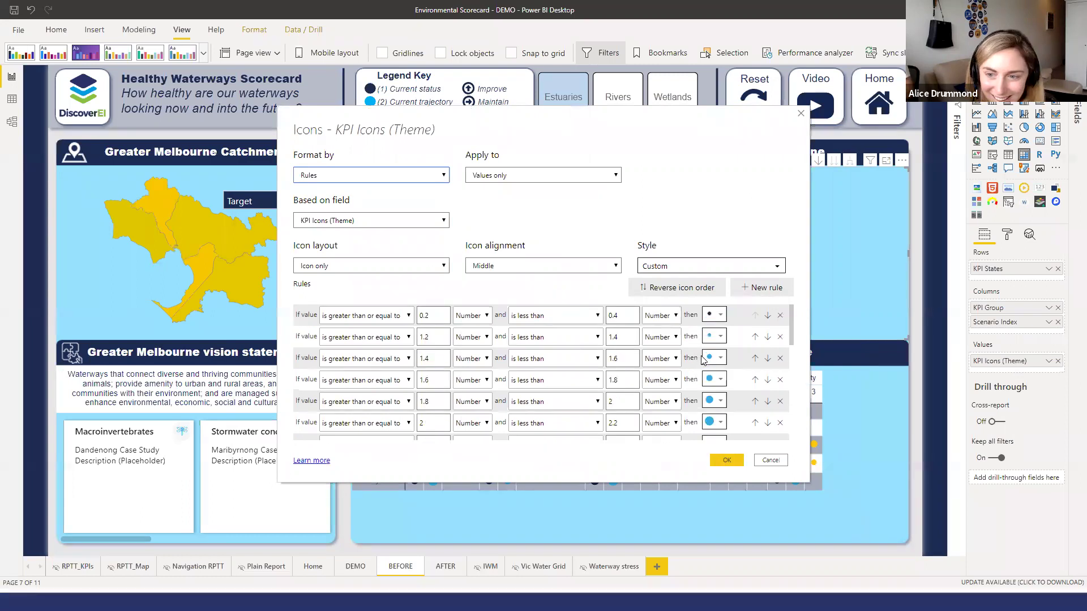
{"action": "left_click", "coordinate": [772, 461]}
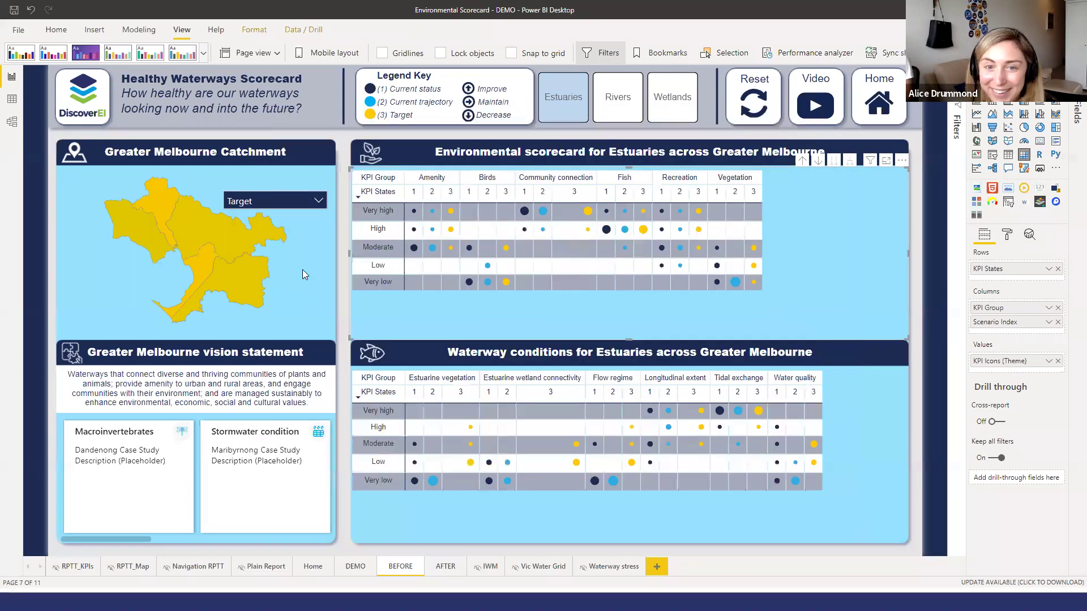
Preview the scorecards for the Westernport catchment through the map, clear that filter and deselect the map.
{"action": "left_click", "coordinate": [239, 291]}
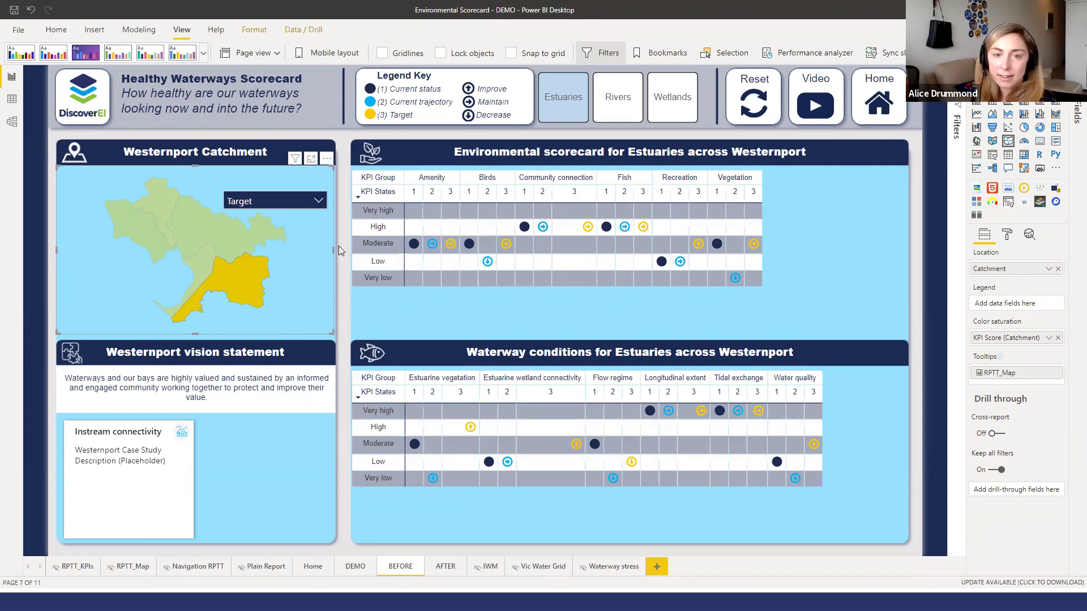
{"action": "left_click", "coordinate": [318, 270]}
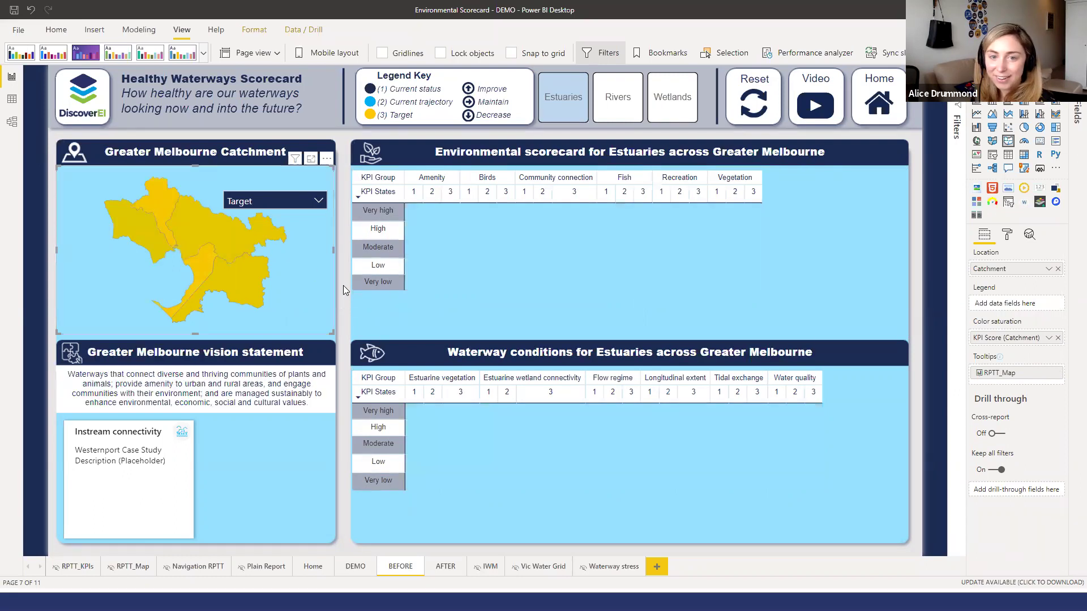
{"action": "left_click", "coordinate": [341, 313]}
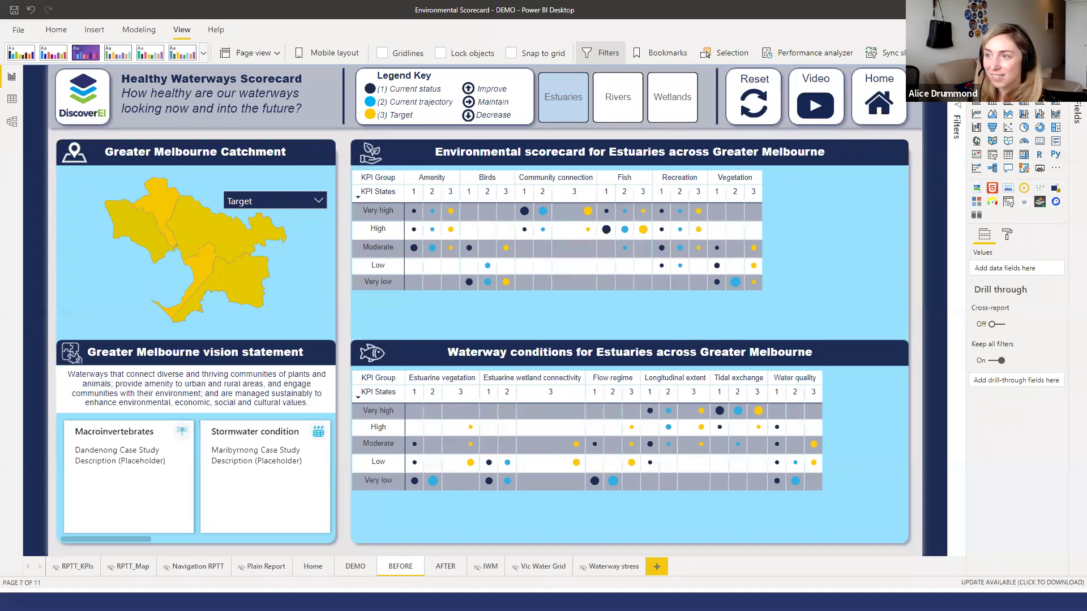
Add the Image field from INDEX - KPI Group to the Environmental scorecard matrix's columns, between KPI Group and Scenario Index.
{"action": "left_click", "coordinate": [1072, 120]}
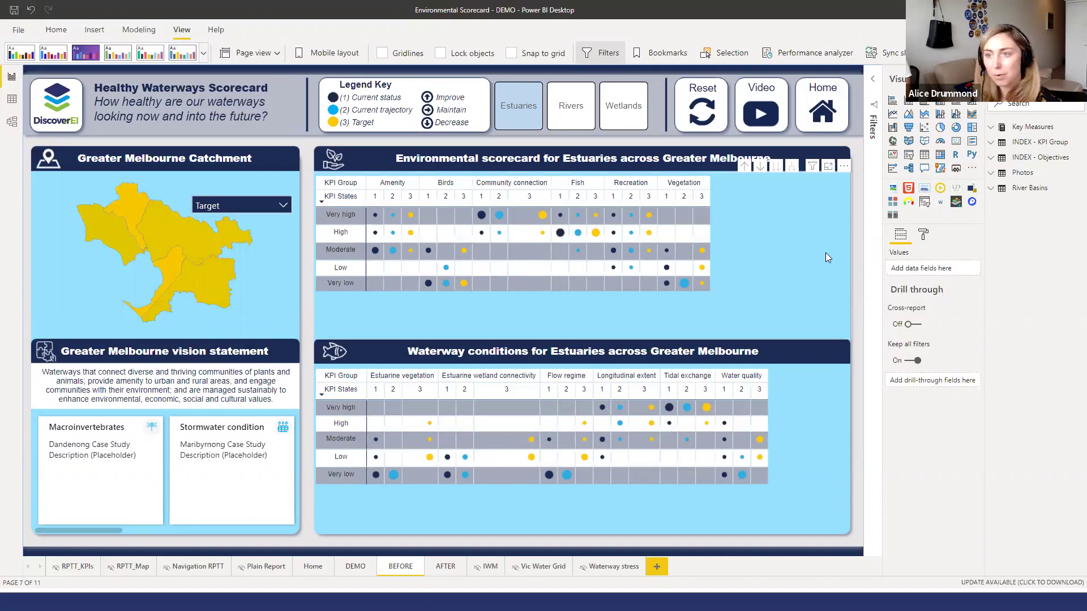
{"action": "left_click", "coordinate": [651, 150]}
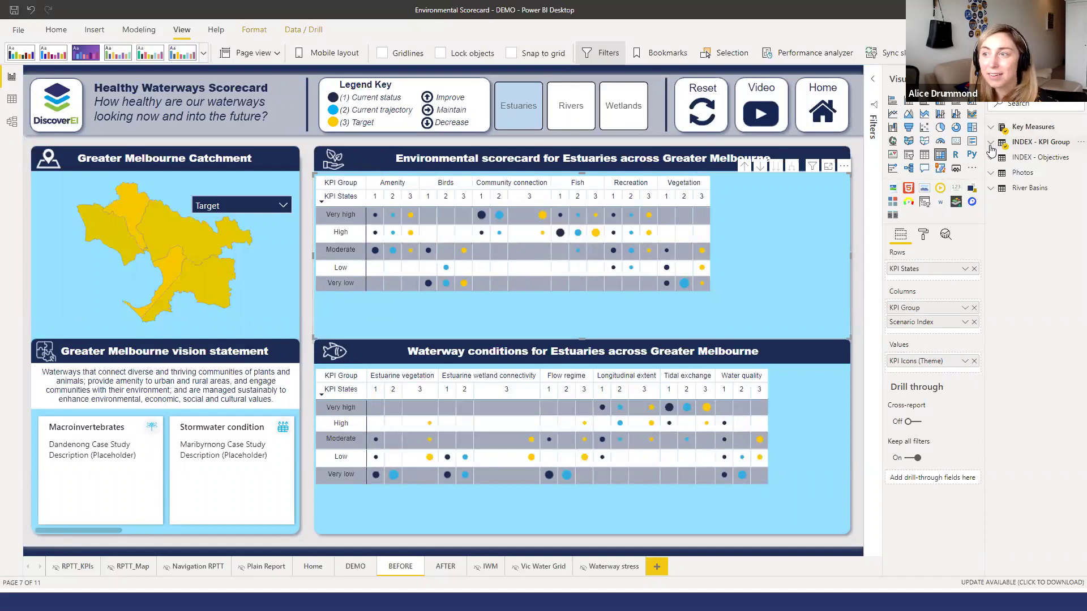
{"action": "left_click", "coordinate": [991, 143]}
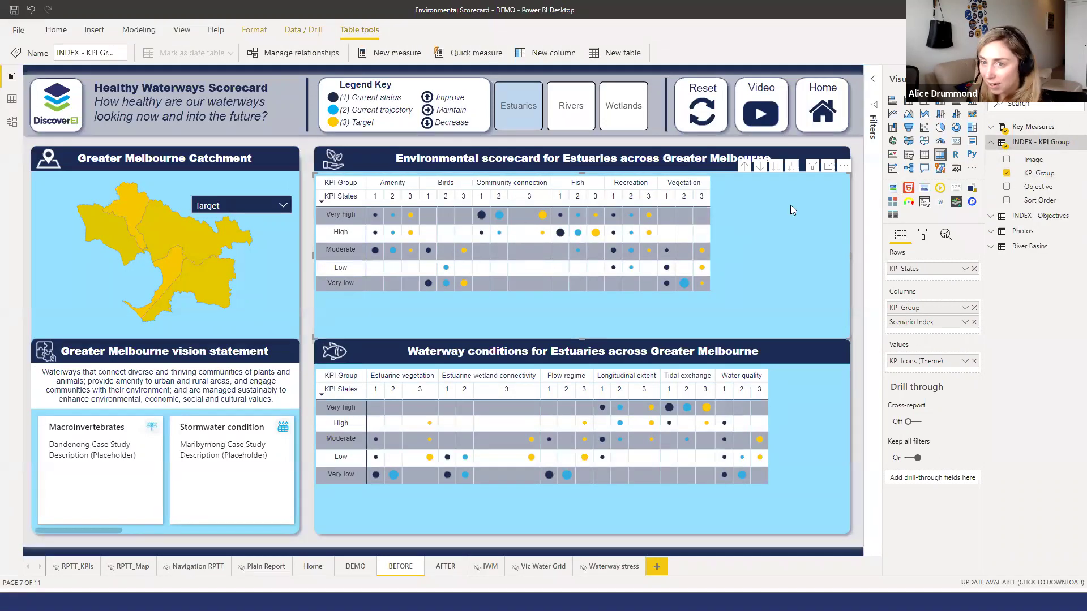
{"action": "left_click_drag", "start_coordinate": [965, 330], "coordinate": [942, 319]}
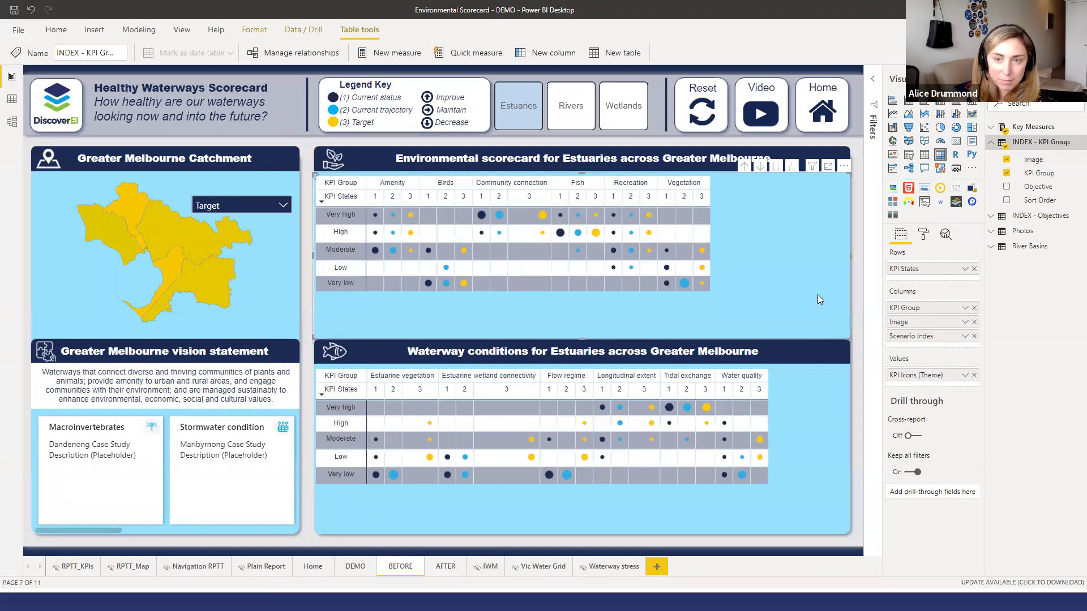
Add the Image field to the Waterway conditions matrix's columns between KPI Group and Scenario Index, and deselect the matrix.
{"action": "left_click", "coordinate": [842, 421]}
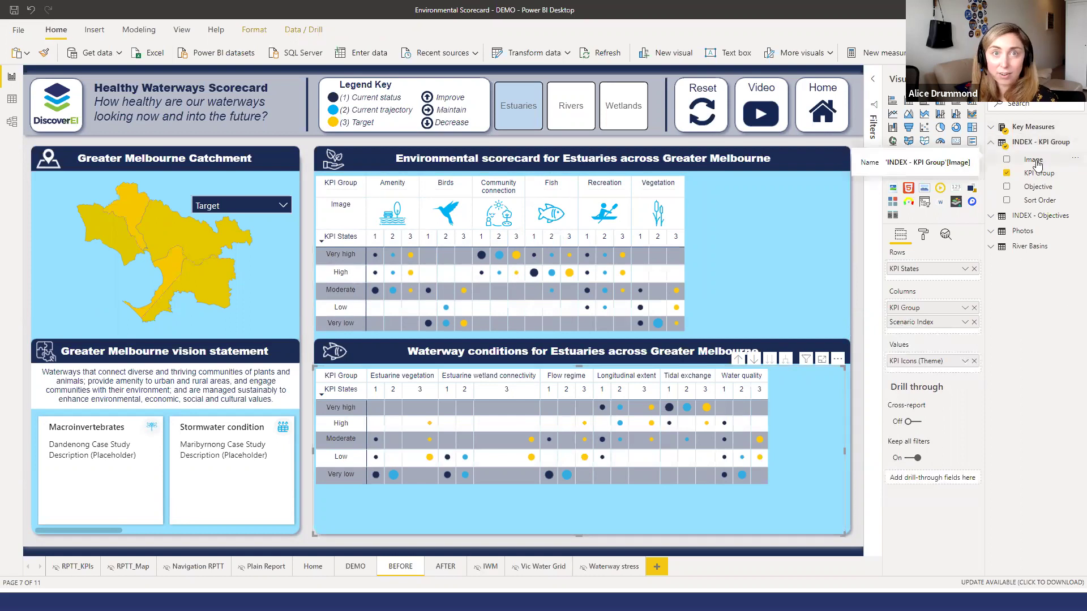
{"action": "left_click_drag", "start_coordinate": [1036, 164], "coordinate": [937, 318]}
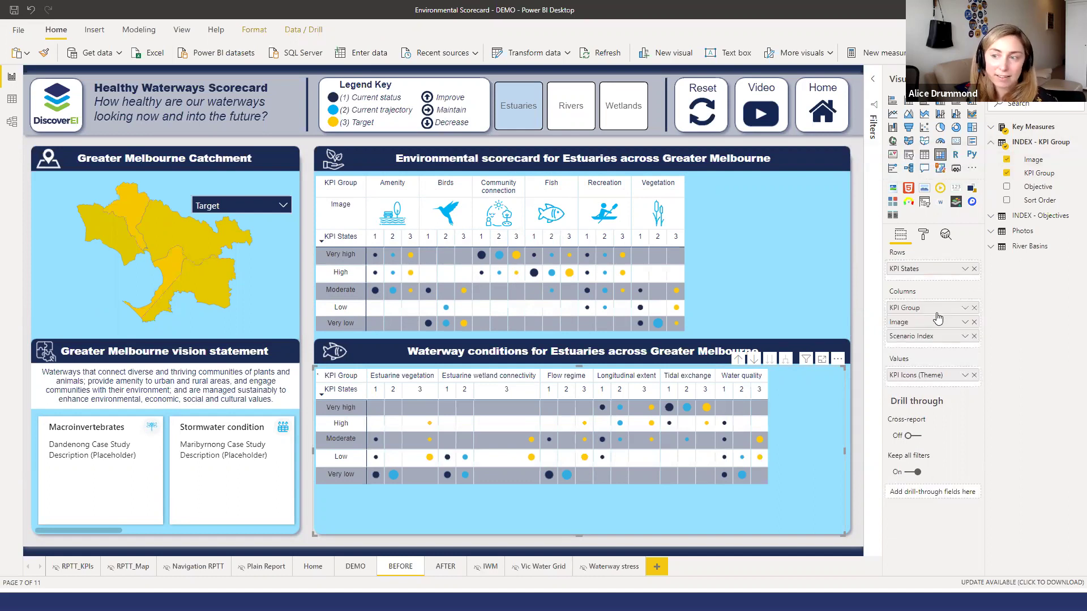
{"action": "left_click", "coordinate": [857, 428]}
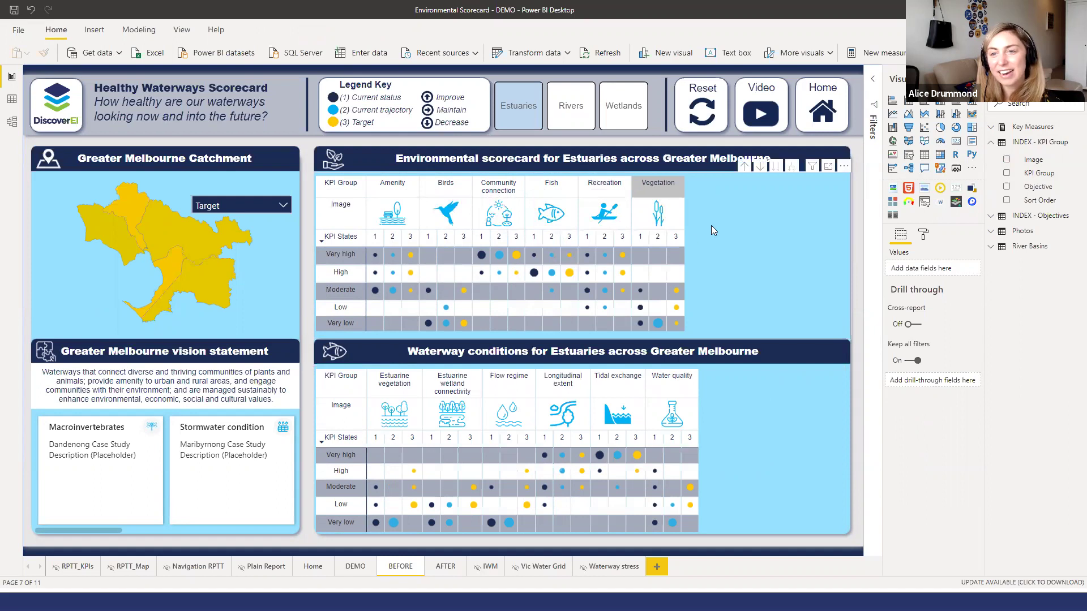
Give the Estuaries, Rivers and Wetlands slicer the Icon field from INDEX - Objectives as its image.
{"action": "left_click", "coordinate": [657, 117]}
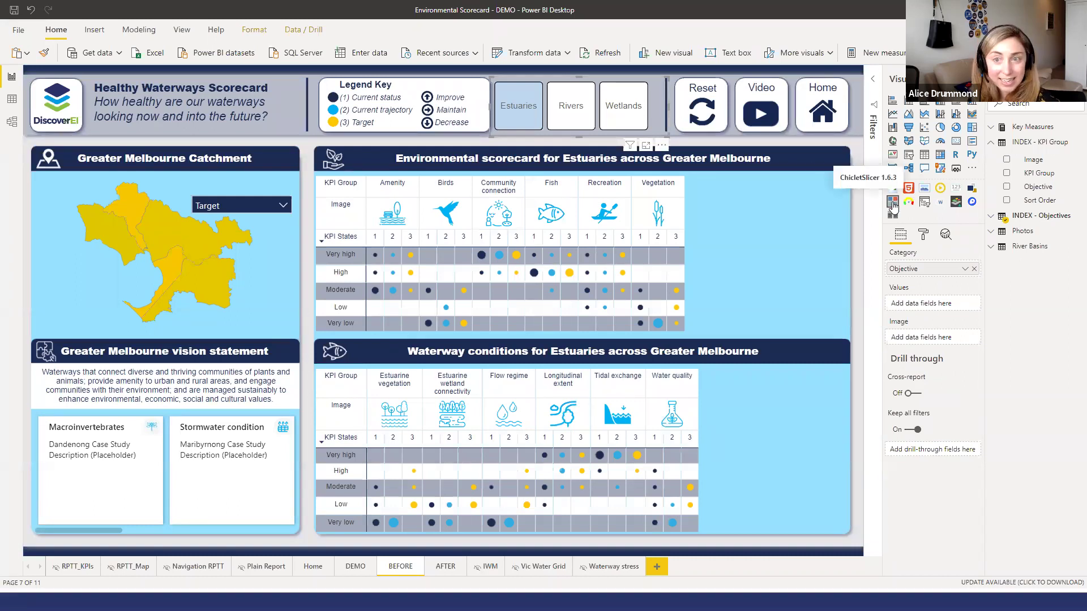
{"action": "left_click", "coordinate": [995, 222]}
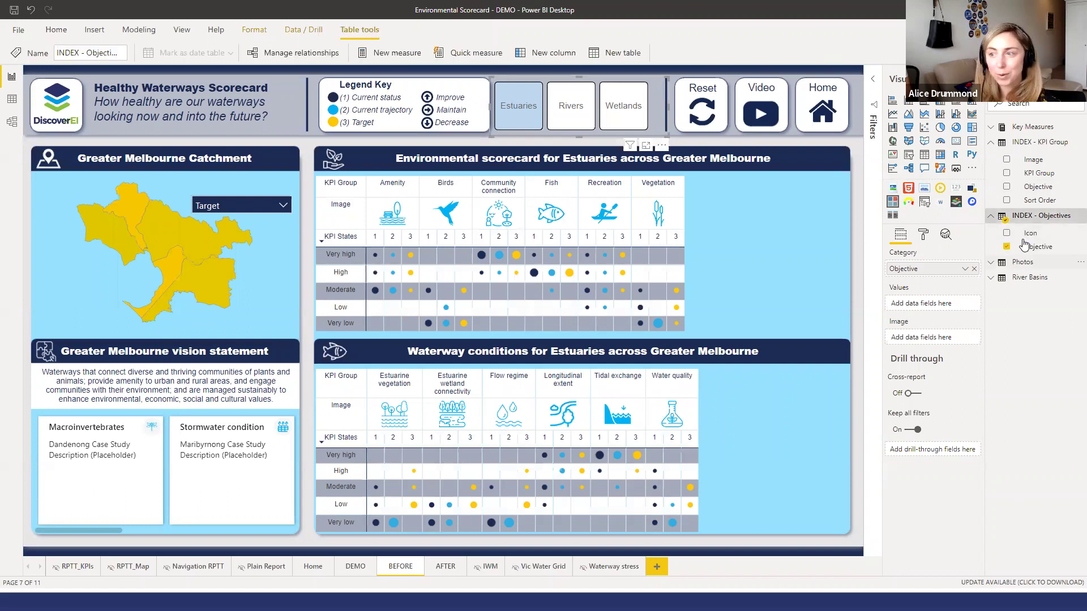
{"action": "left_click_drag", "start_coordinate": [929, 306], "coordinate": [917, 341]}
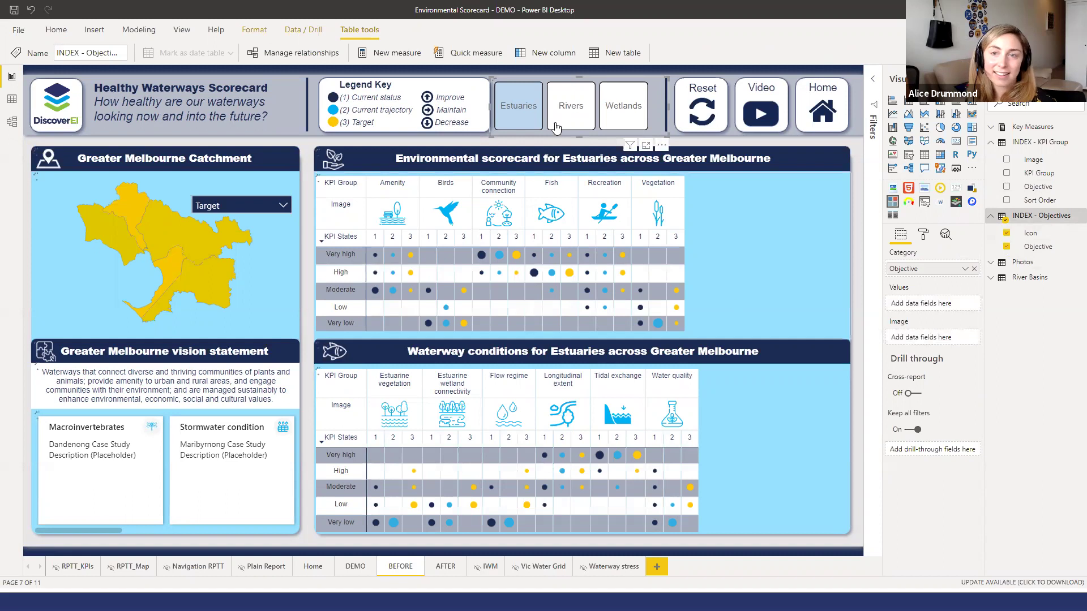
Filter the scorecard page to Rivers with the objective slicer.
{"action": "left_click", "coordinate": [516, 121]}
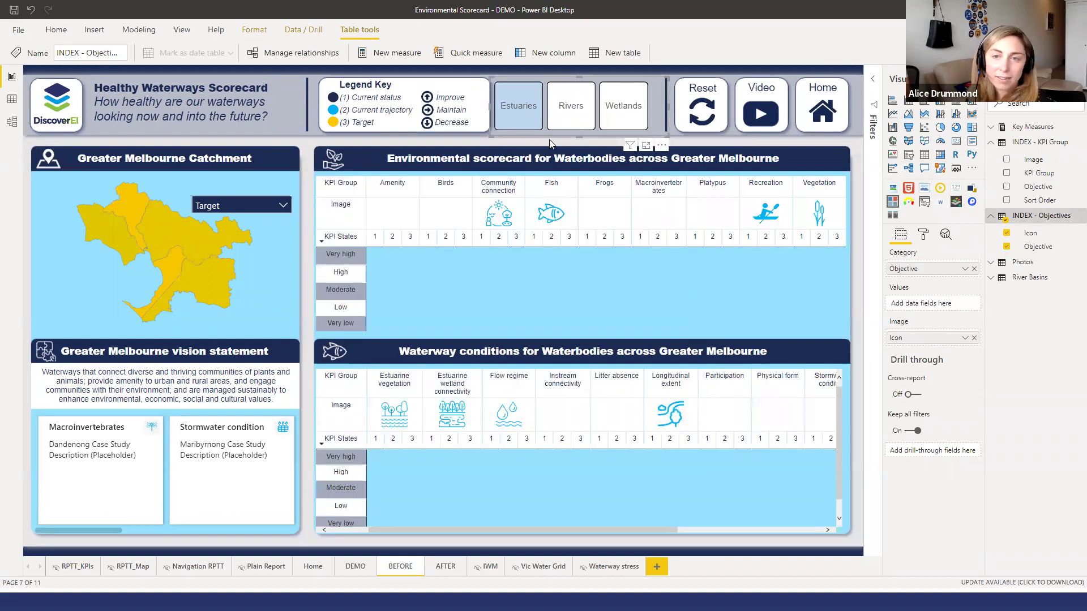
{"action": "left_click", "coordinate": [546, 143]}
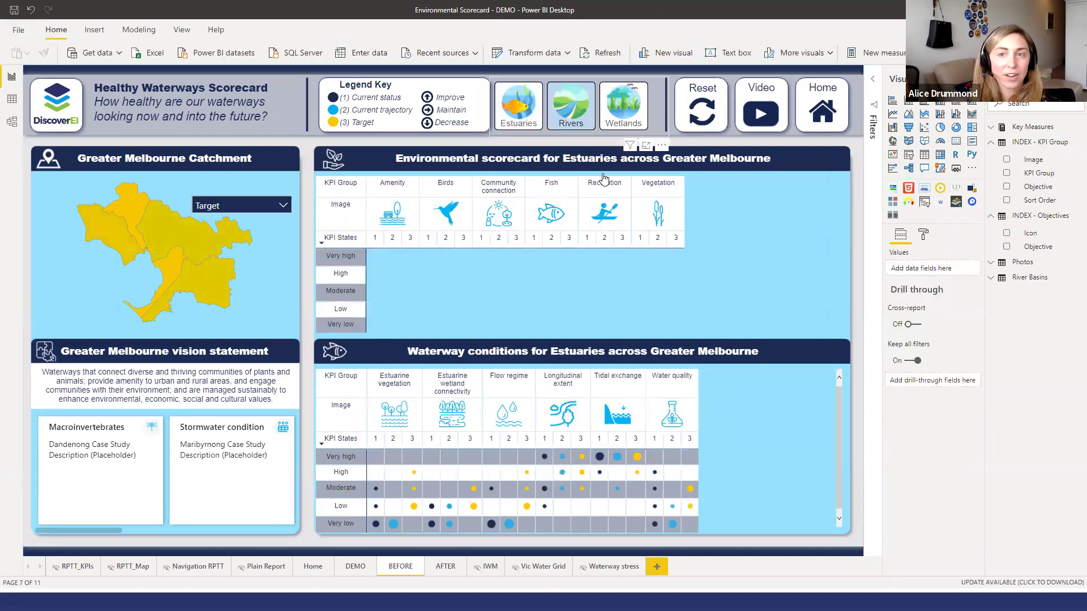
{"action": "left_click", "coordinate": [575, 160]}
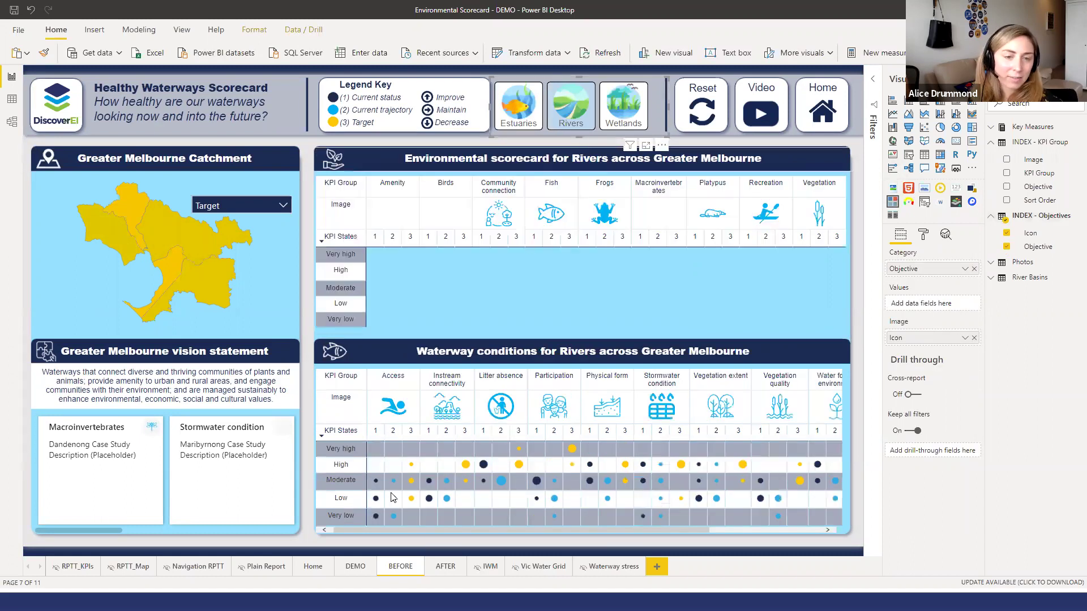
Set the case study cards' title image to Image URL from the Photos table, browse the photo cards and deselect them.
{"action": "left_click", "coordinate": [298, 516]}
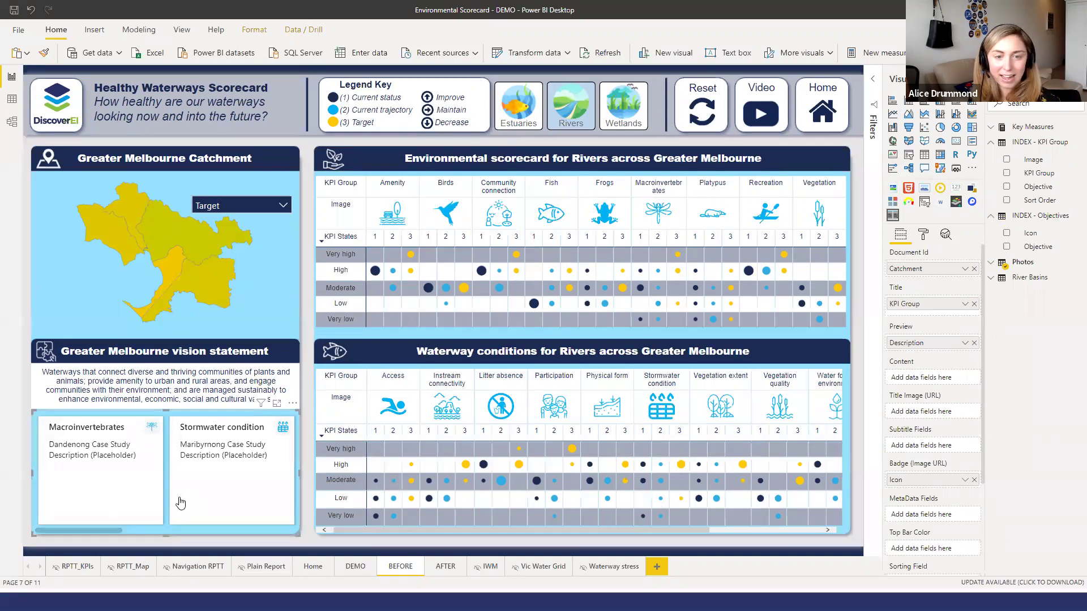
{"action": "scroll", "coordinate": [95, 485], "scroll_direction": "right", "scroll_amount": 1}
{"action": "scroll", "coordinate": [95, 485], "scroll_direction": "left", "scroll_amount": 2}
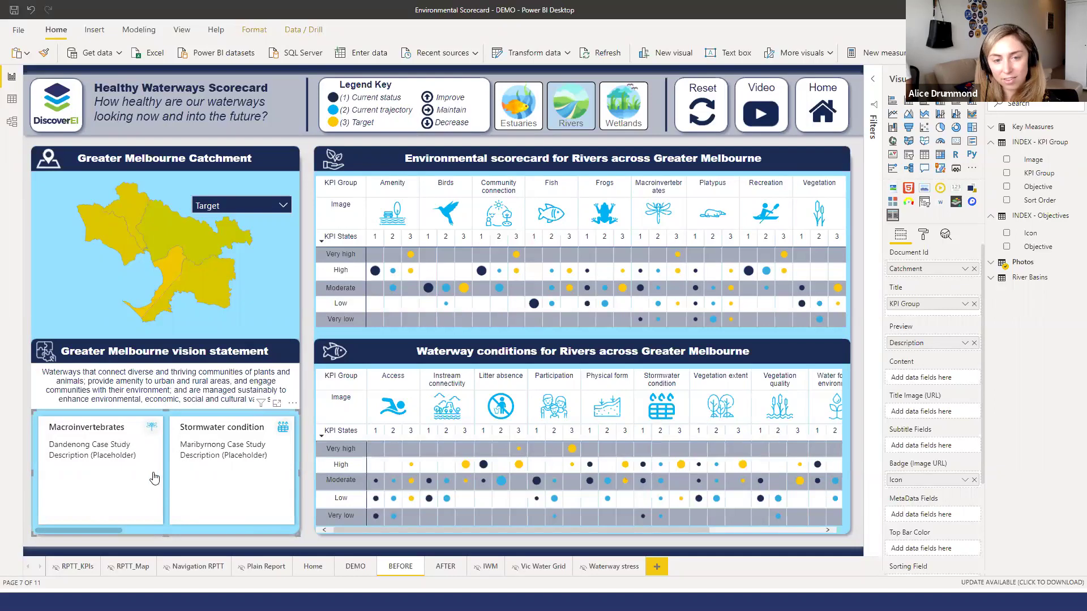
{"action": "scroll", "coordinate": [138, 496], "scroll_direction": "right", "scroll_amount": 3}
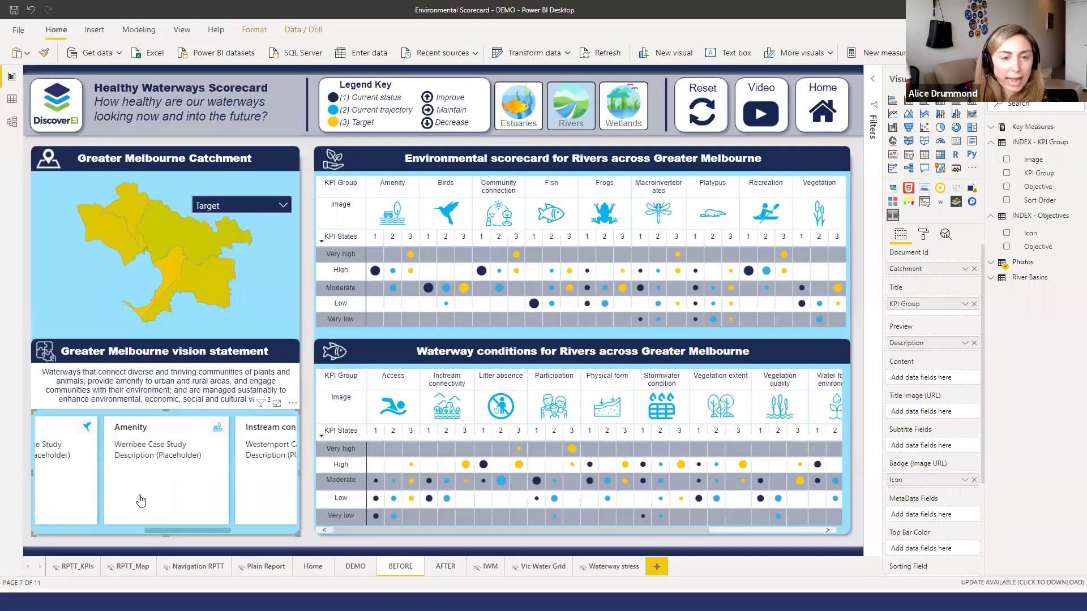
{"action": "scroll", "coordinate": [142, 498], "scroll_direction": "left", "scroll_amount": 3}
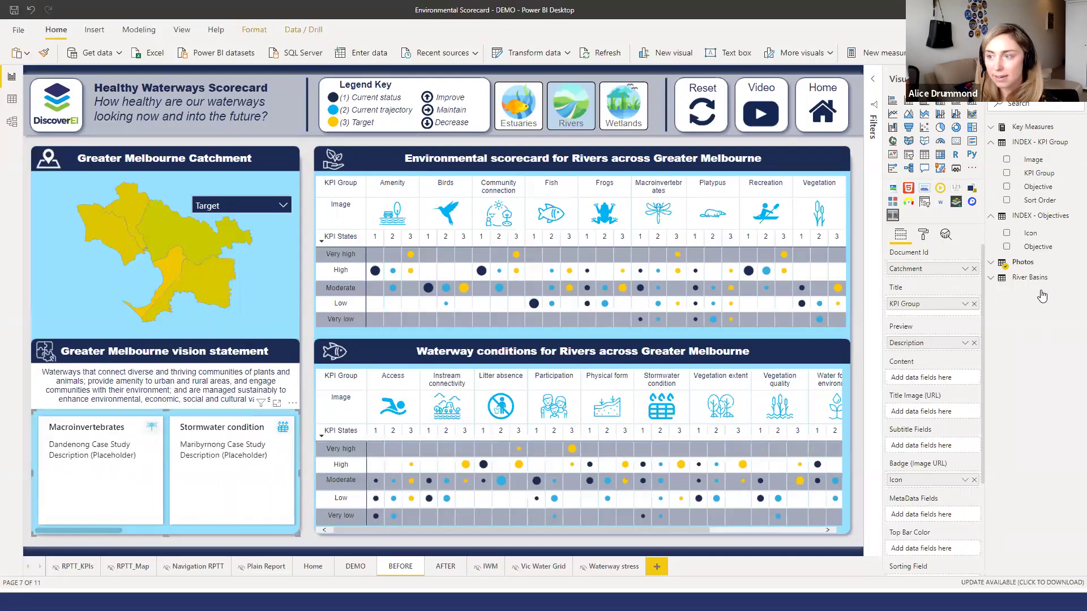
{"action": "left_click", "coordinate": [996, 266]}
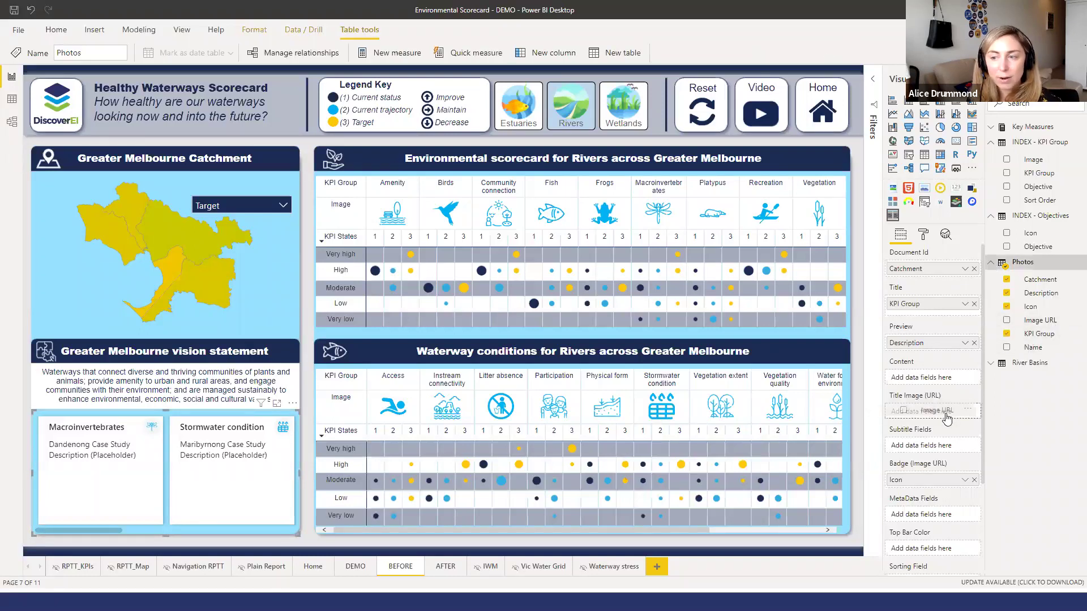
{"action": "left_click_drag", "start_coordinate": [1040, 320], "coordinate": [928, 412]}
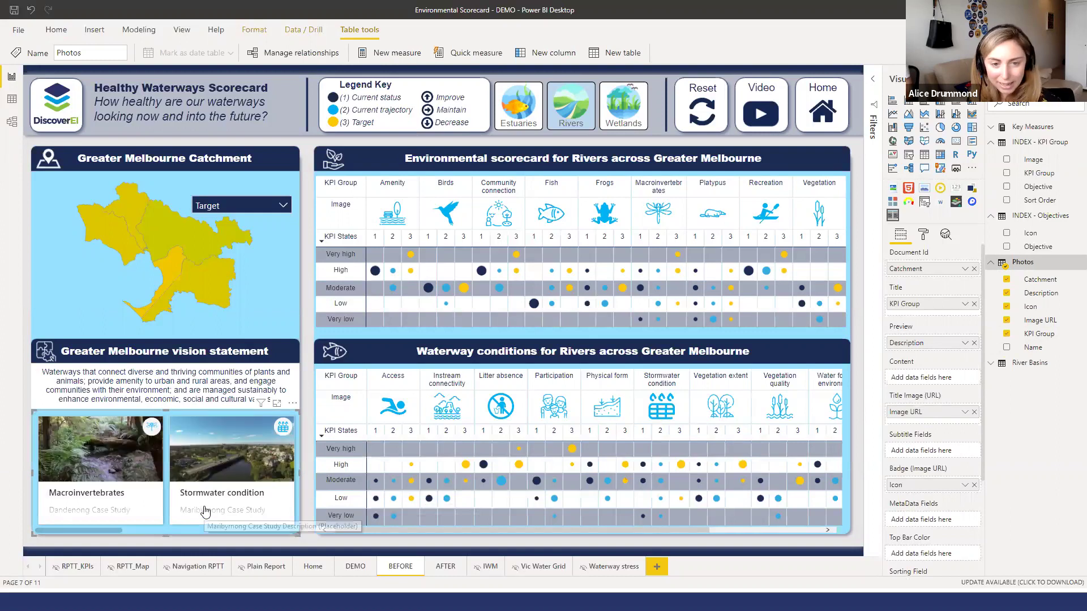
{"action": "scroll", "coordinate": [204, 512], "scroll_direction": "right", "scroll_amount": 3}
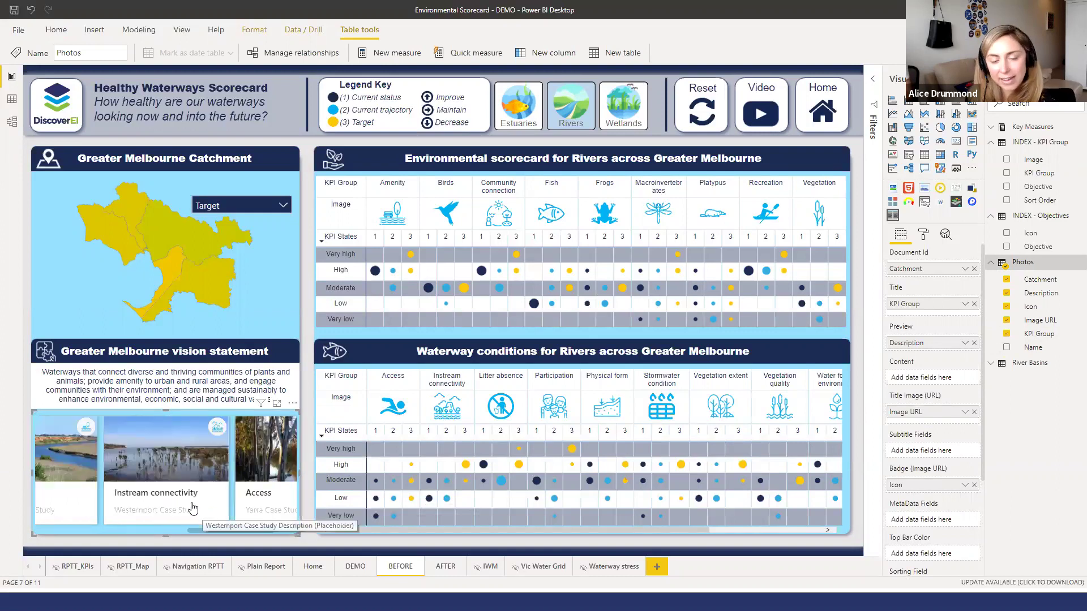
{"action": "scroll", "coordinate": [198, 509], "scroll_direction": "left", "scroll_amount": 5}
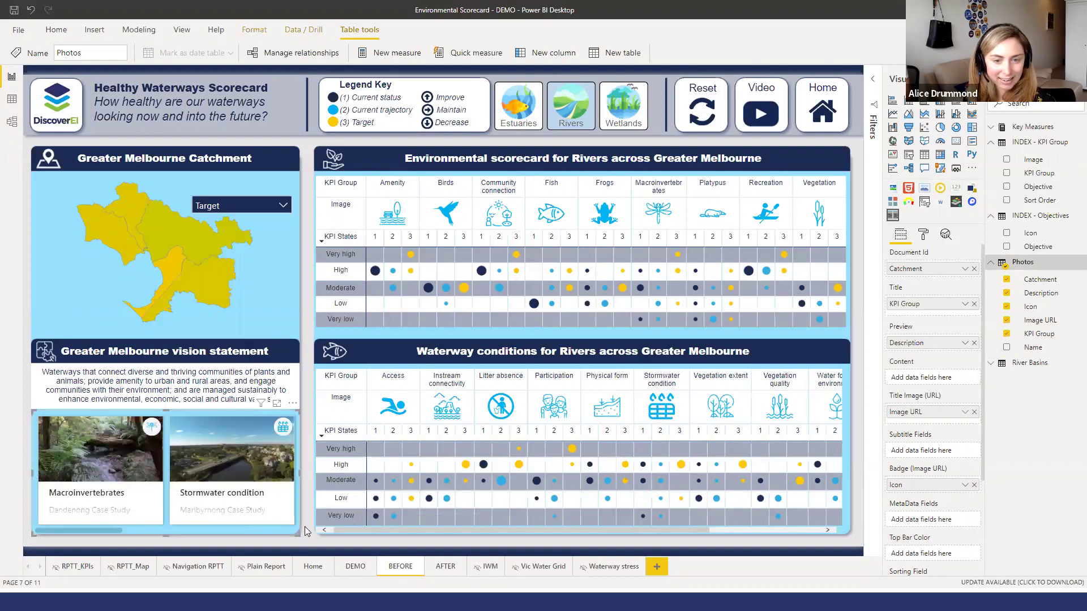
{"action": "left_click", "coordinate": [347, 557]}
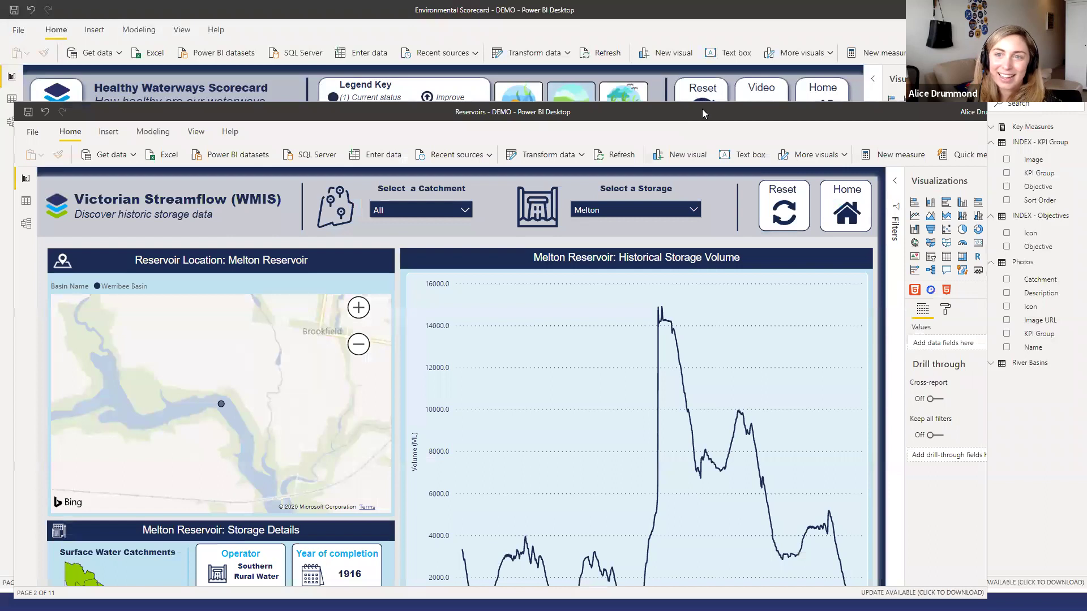
Show the Reservoirs - DEMO report full size without the Visualizations pane and look through the storages in the Select a Storage slicer.
{"action": "double_click", "coordinate": [705, 113]}
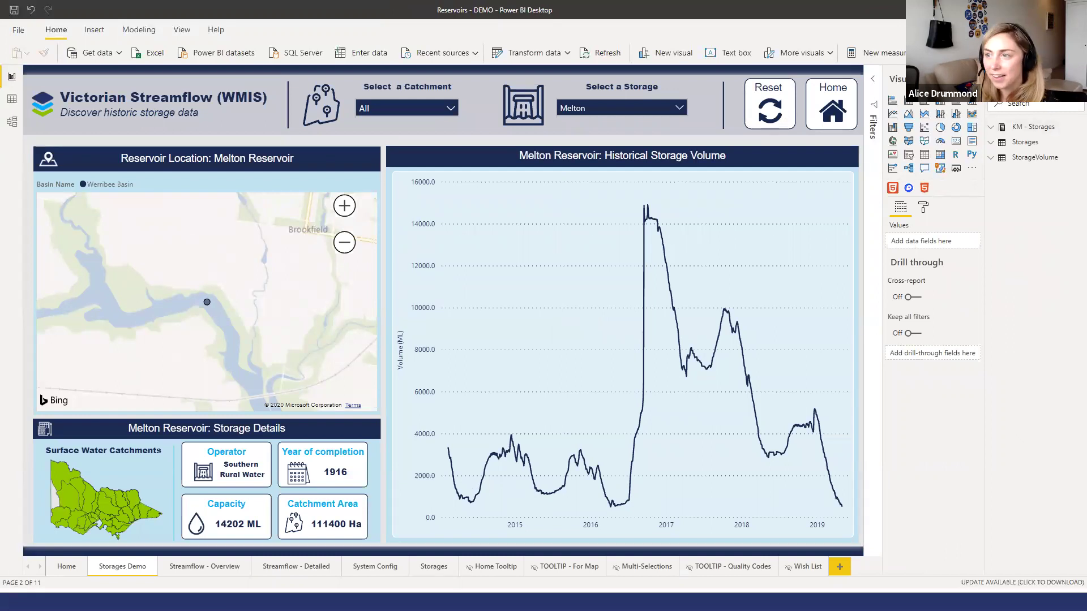
{"action": "left_click", "coordinate": [974, 79]}
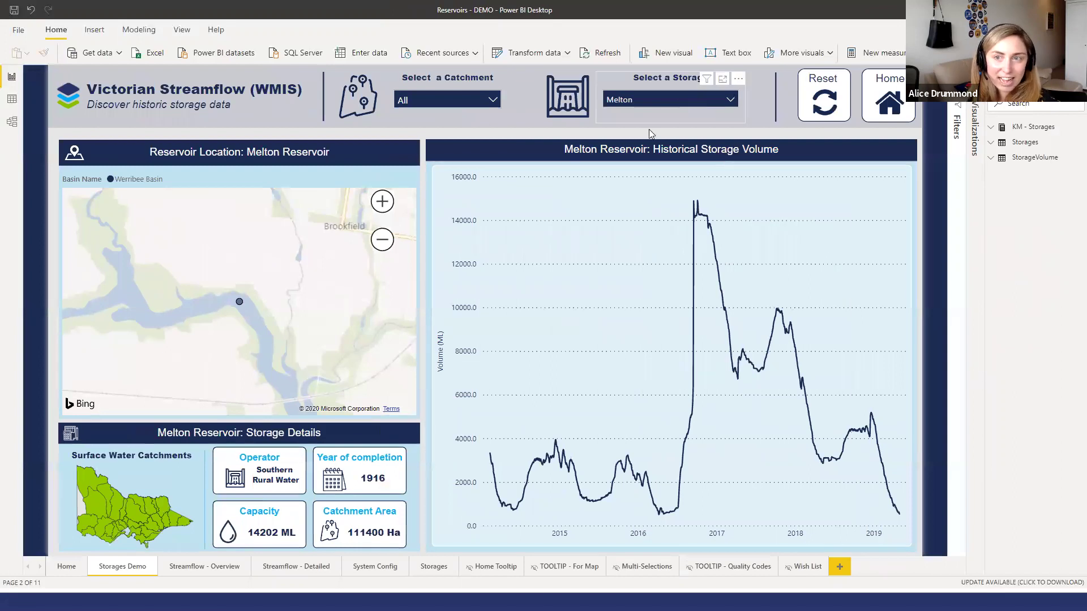
{"action": "left_click", "coordinate": [656, 101]}
{"action": "scroll", "coordinate": [642, 227], "scroll_direction": "down", "scroll_amount": 1}
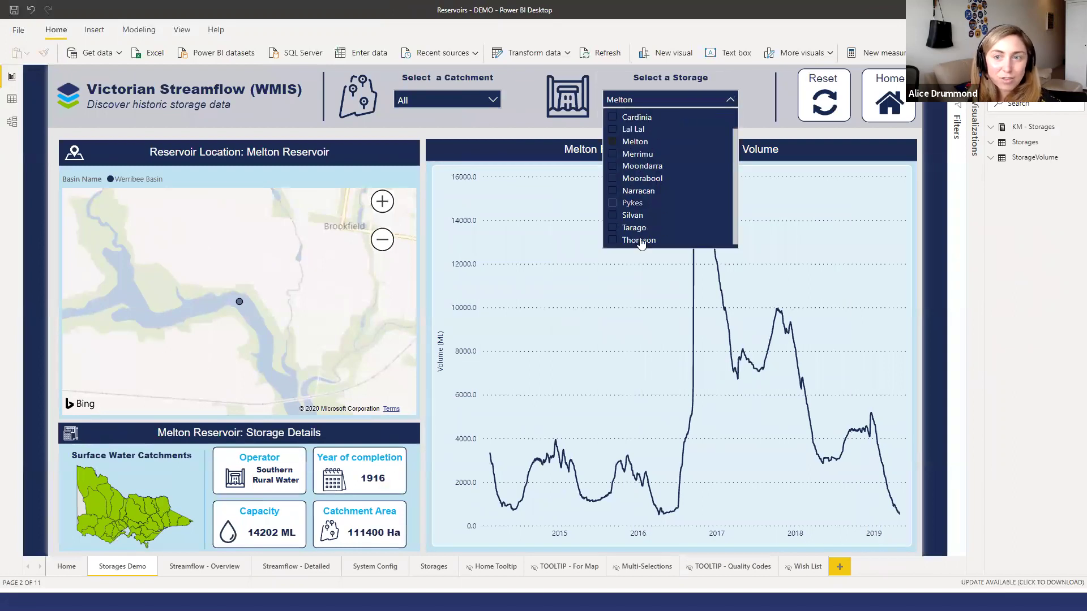
{"action": "scroll", "coordinate": [639, 234], "scroll_direction": "up", "scroll_amount": 1}
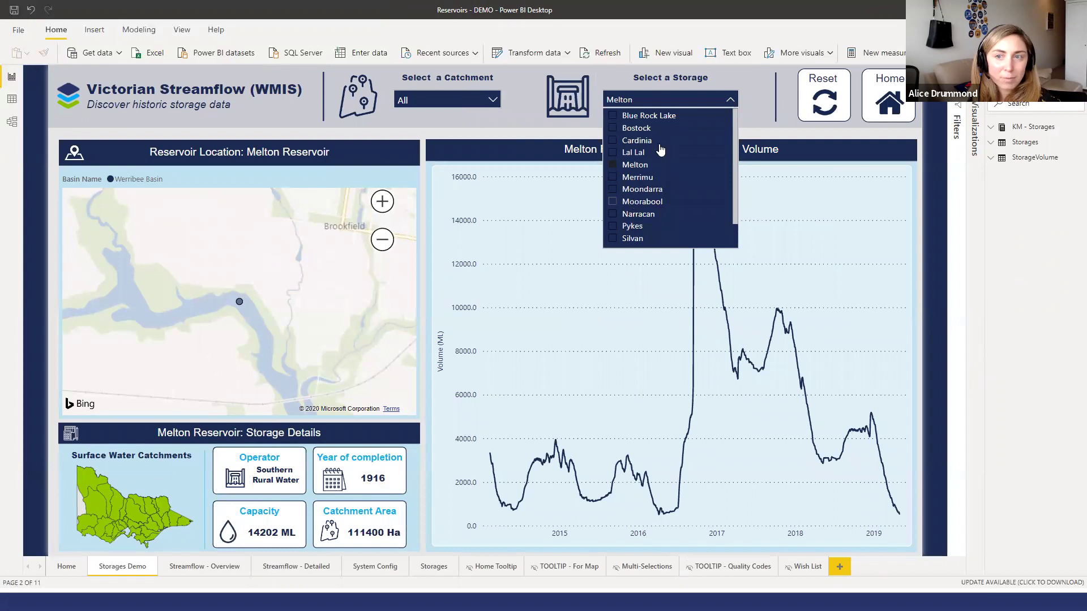
{"action": "left_click", "coordinate": [730, 99]}
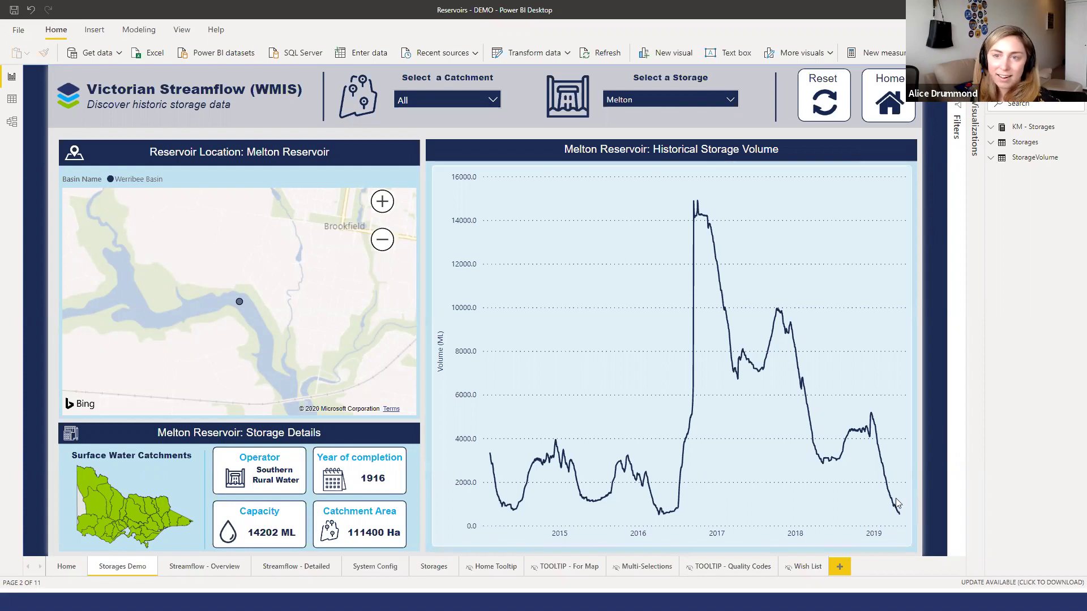
Zoom the Melton Reservoir location map out to the surrounding region and inspect the end of the storage volume line.
{"action": "scroll", "coordinate": [173, 314], "scroll_direction": "down", "scroll_amount": 2}
{"action": "scroll", "coordinate": [213, 312], "scroll_direction": "down", "scroll_amount": 2}
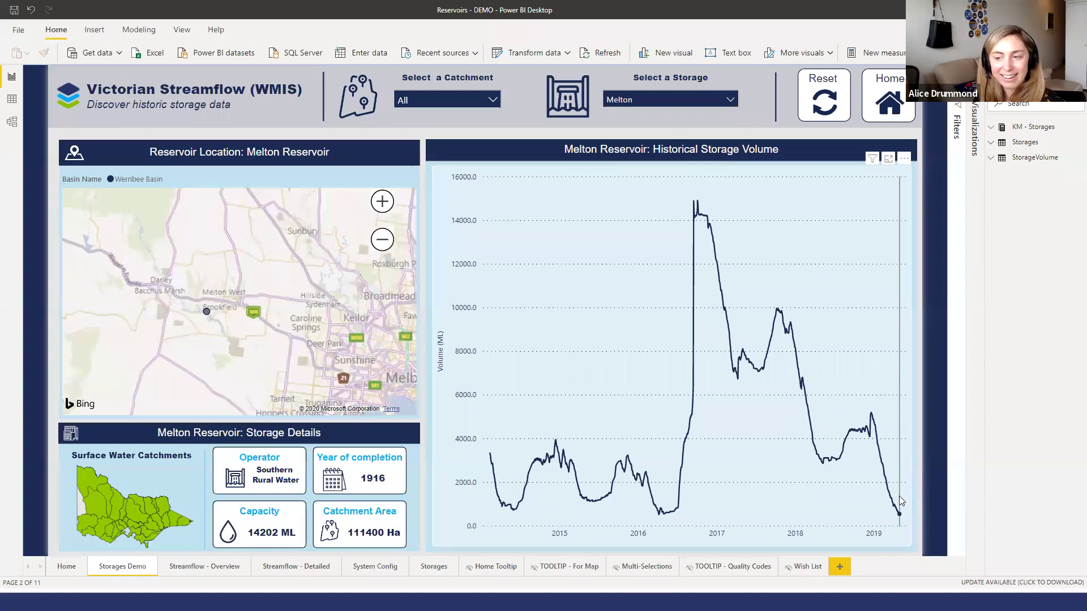
{"action": "mouse_move", "coordinate": [899, 496]}
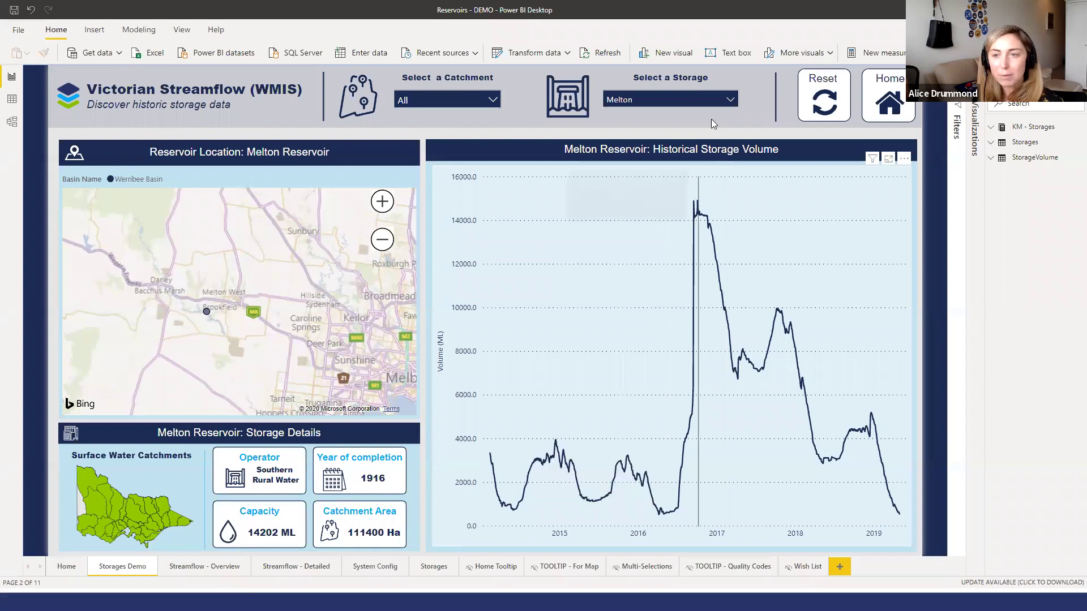
Shrink the Historical Storage Volume chart downward to level with the top of the Storage Details section, and deselect it.
{"action": "left_click", "coordinate": [685, 166]}
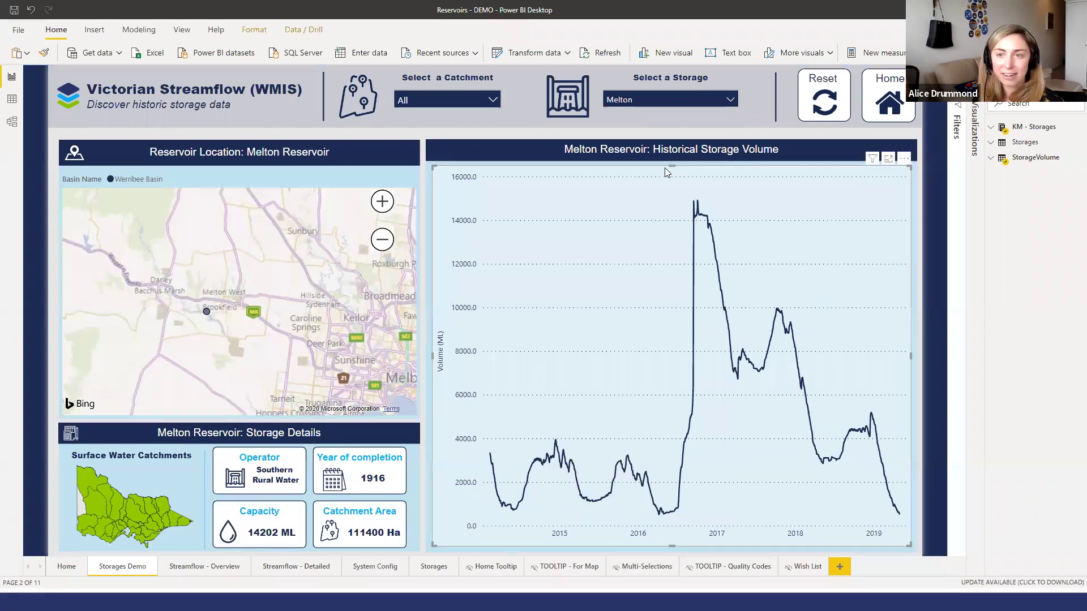
{"action": "left_click_drag", "start_coordinate": [671, 167], "coordinate": [645, 422]}
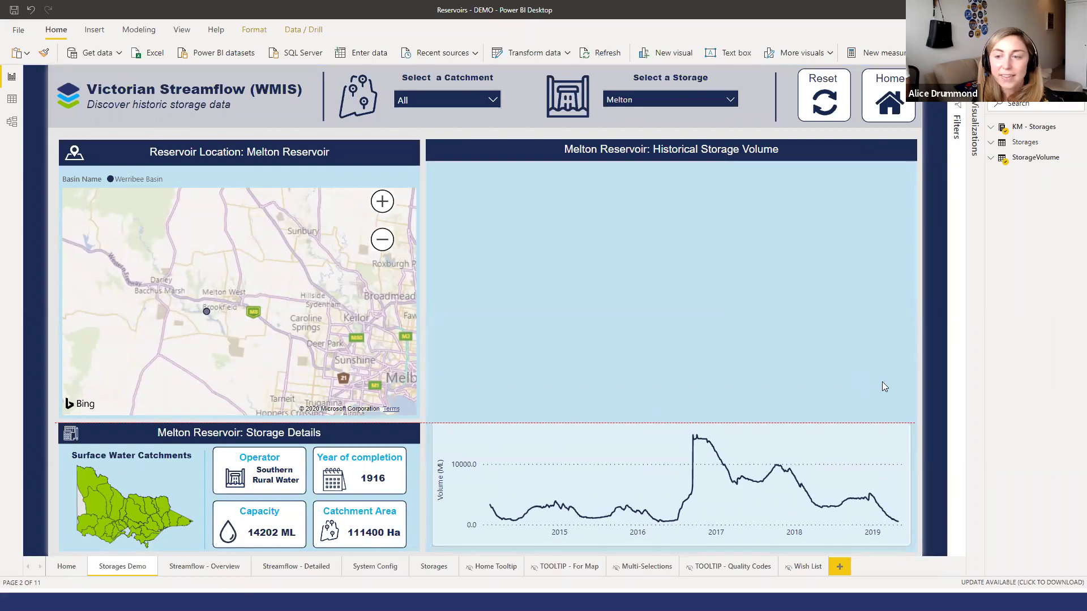
{"action": "left_click", "coordinate": [942, 246]}
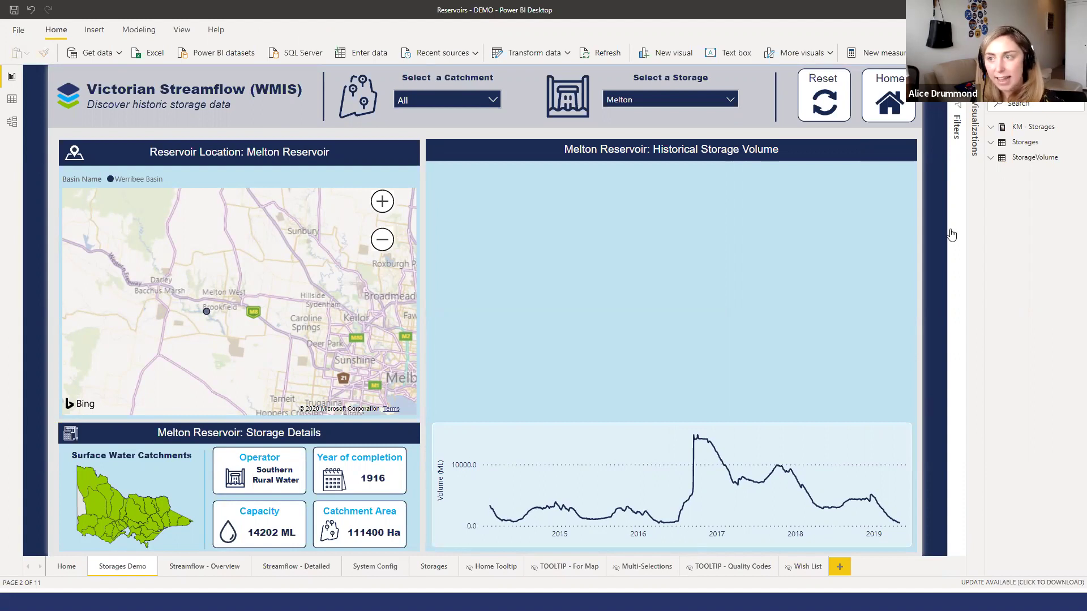
Add the HTML custom visual and size it to fill the empty area above the storage volume line chart.
{"action": "left_click", "coordinate": [949, 277]}
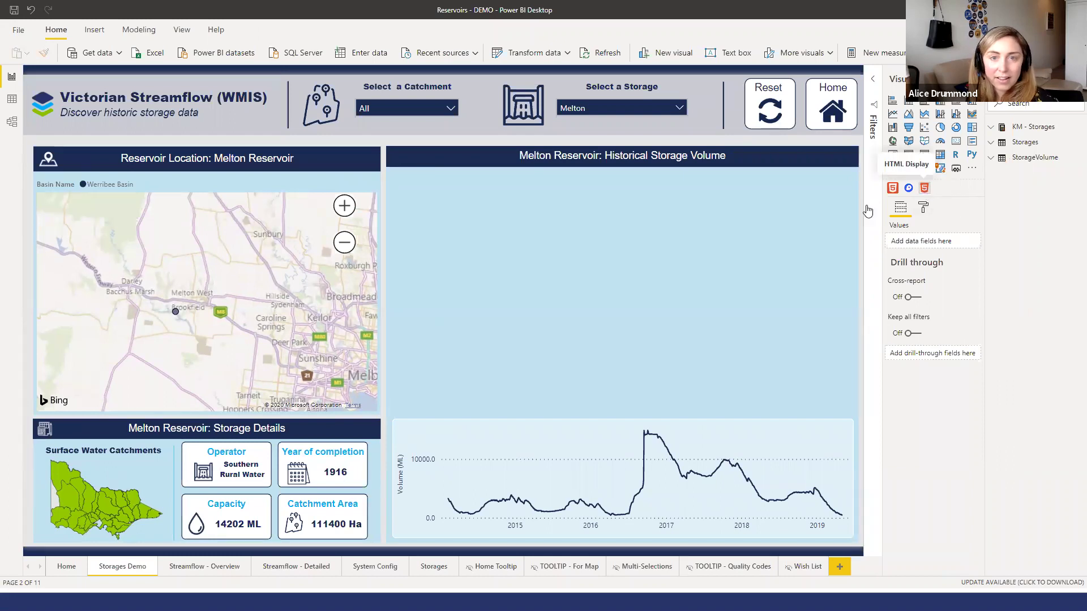
{"action": "left_click", "coordinate": [926, 189]}
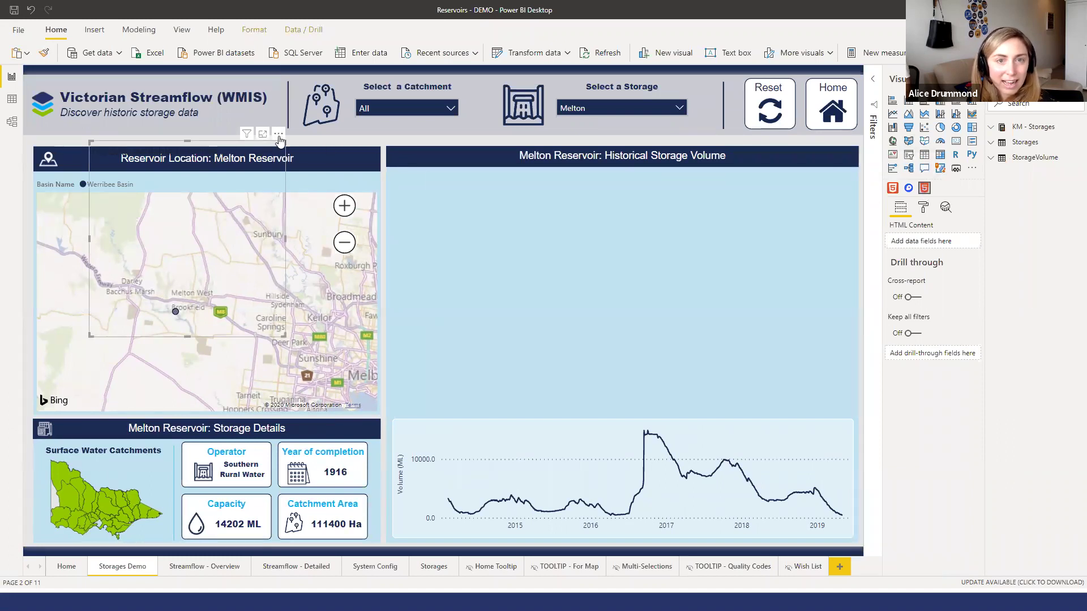
{"action": "left_click_drag", "start_coordinate": [273, 140], "coordinate": [268, 152]}
{"action": "left_click_drag", "start_coordinate": [555, 208], "coordinate": [574, 168]}
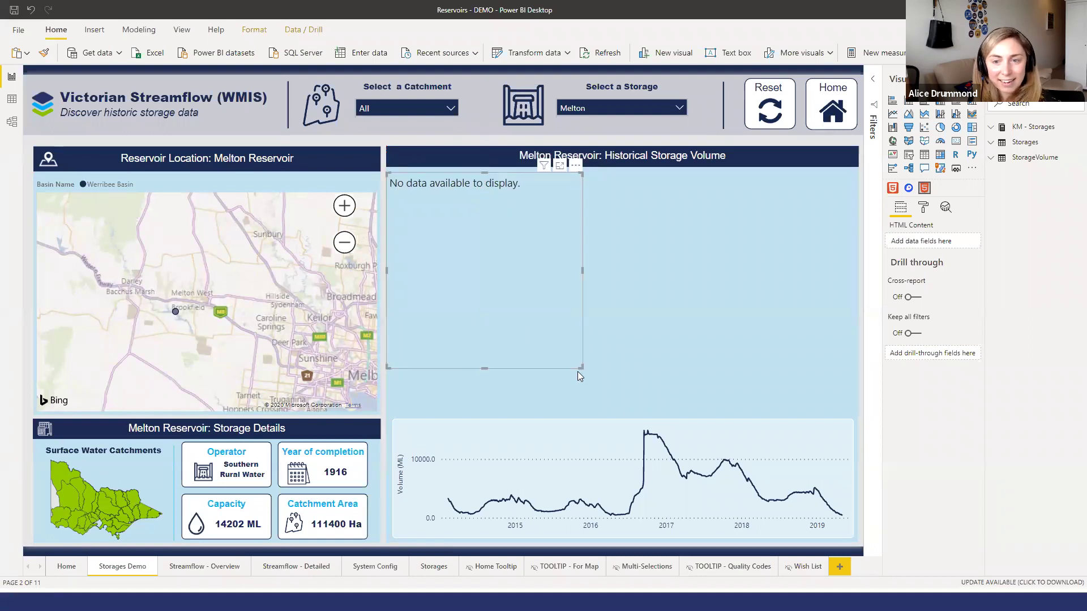
{"action": "left_click_drag", "start_coordinate": [830, 395], "coordinate": [854, 415]}
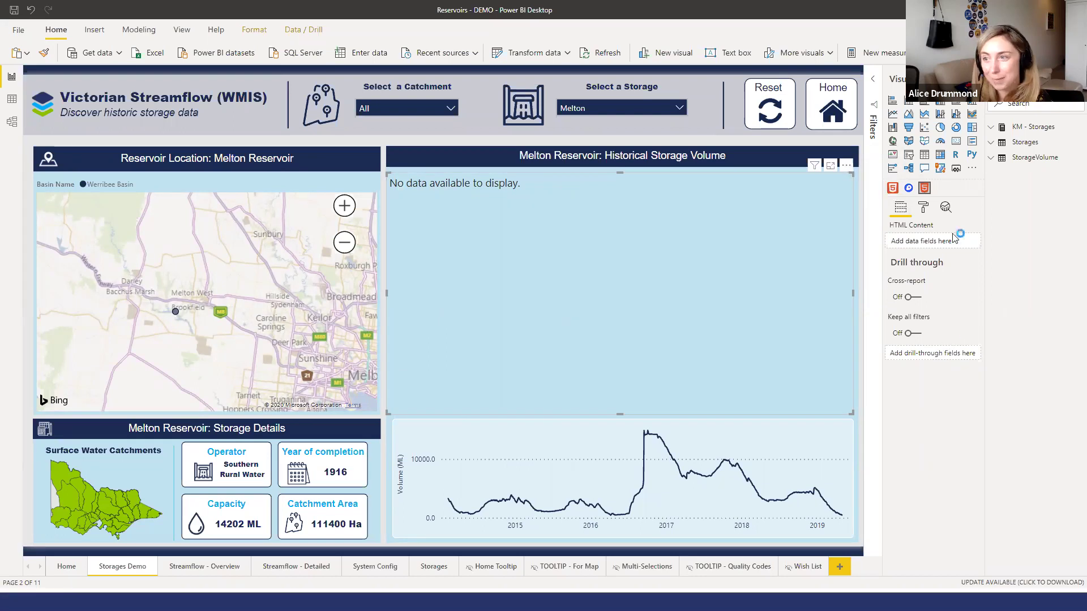
Use the Storages table's video url field as the visual's HTML Content, collapse the side panes and deselect the visual.
{"action": "left_click", "coordinate": [989, 158]}
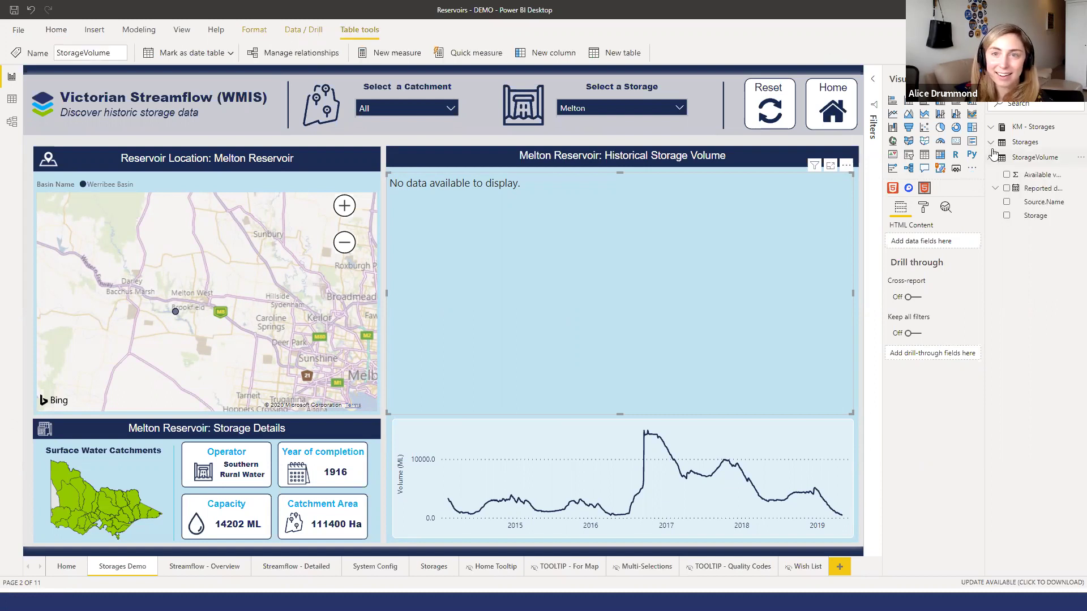
{"action": "left_click", "coordinate": [992, 143]}
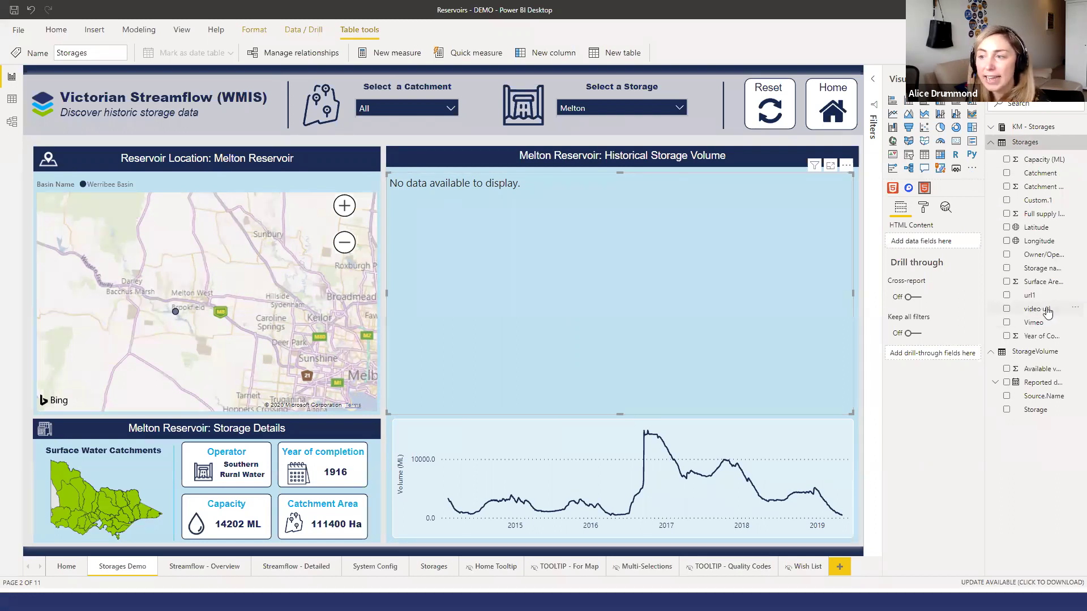
{"action": "left_click_drag", "start_coordinate": [1035, 308], "coordinate": [927, 246]}
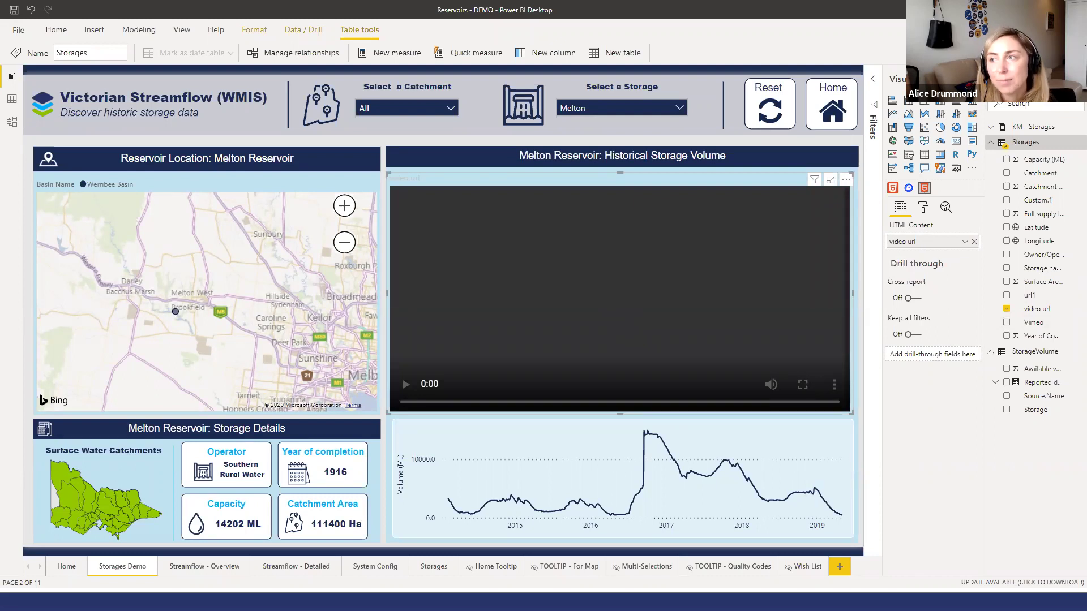
{"action": "left_click", "coordinate": [872, 79]}
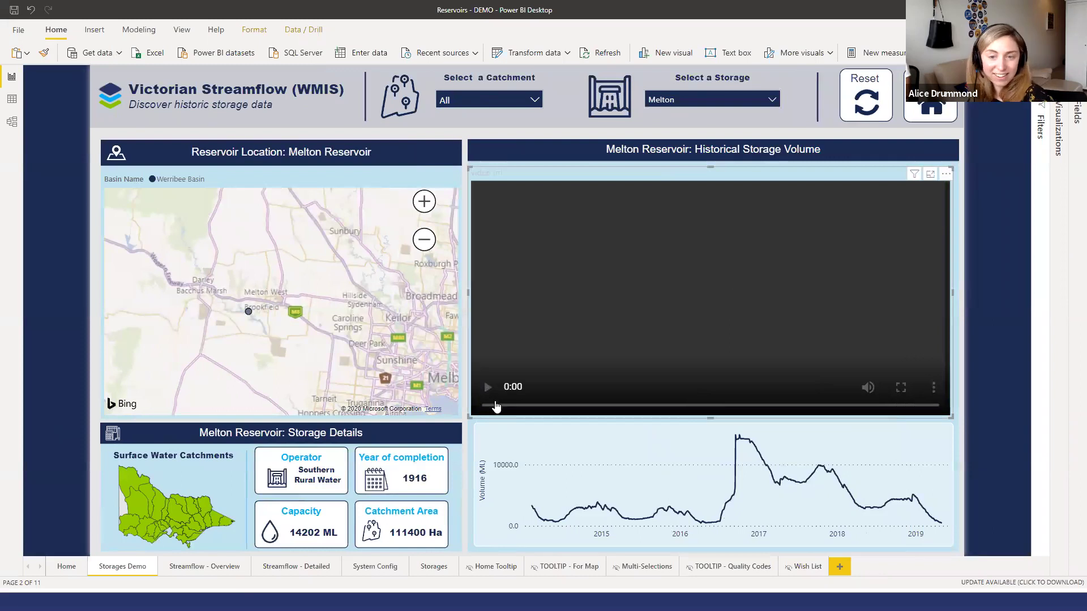
{"action": "left_click", "coordinate": [994, 312]}
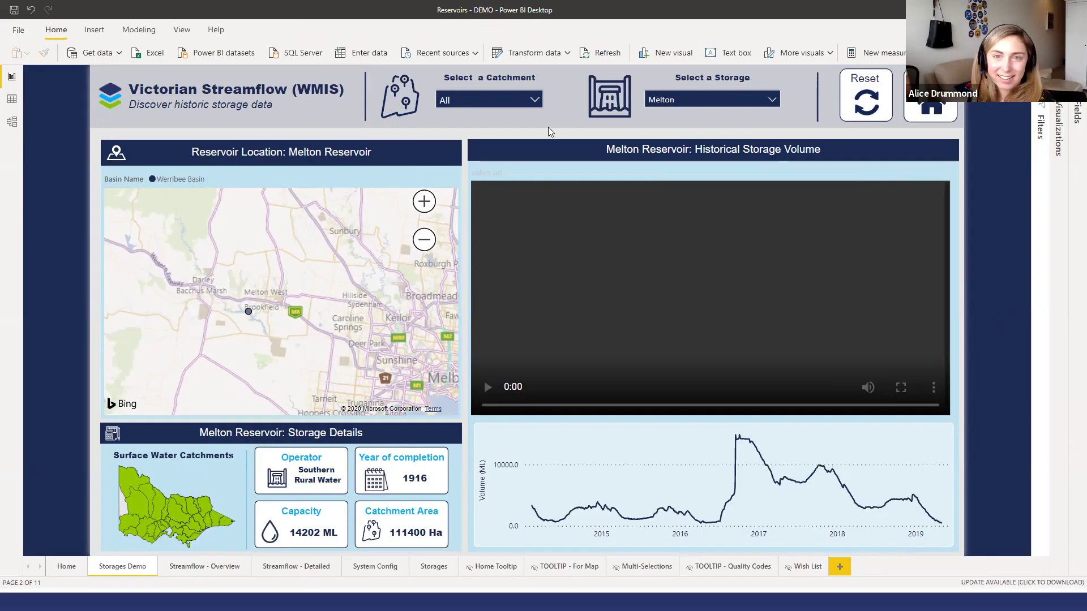
Switch to the Power BI service, open the published Reservoirs report and look through the storages in the Select a Storage slicer.
{"action": "key", "text": "alt+Tab"}
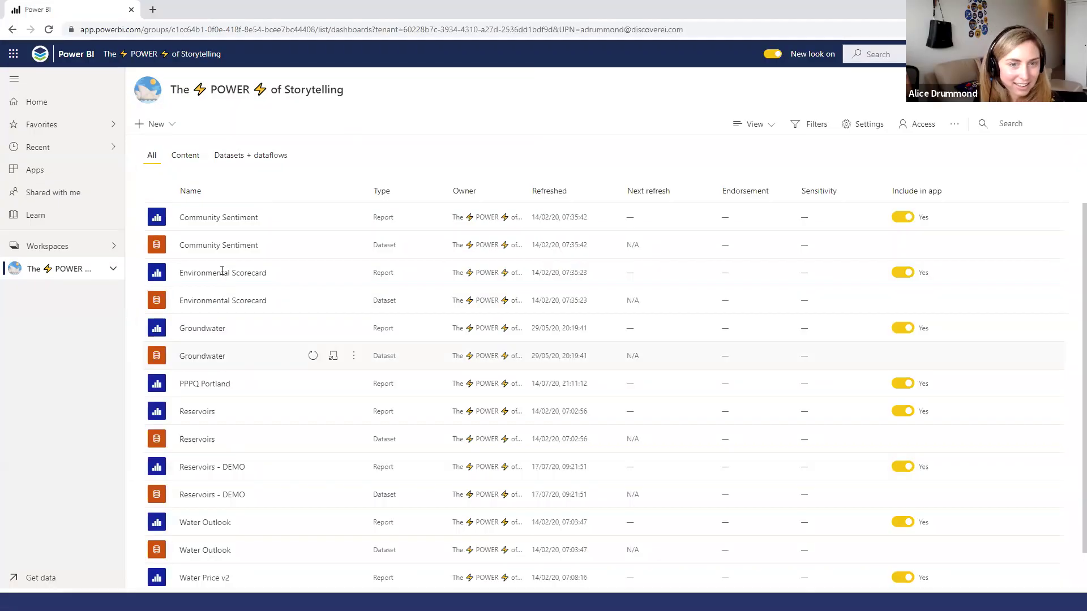
{"action": "left_click", "coordinate": [199, 414]}
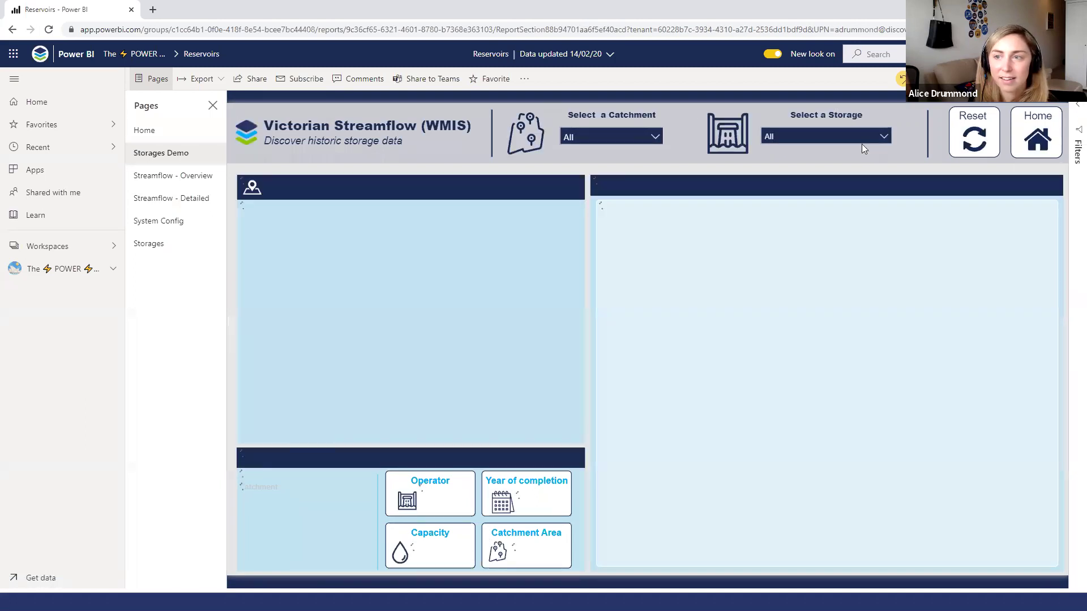
{"action": "left_click", "coordinate": [884, 137]}
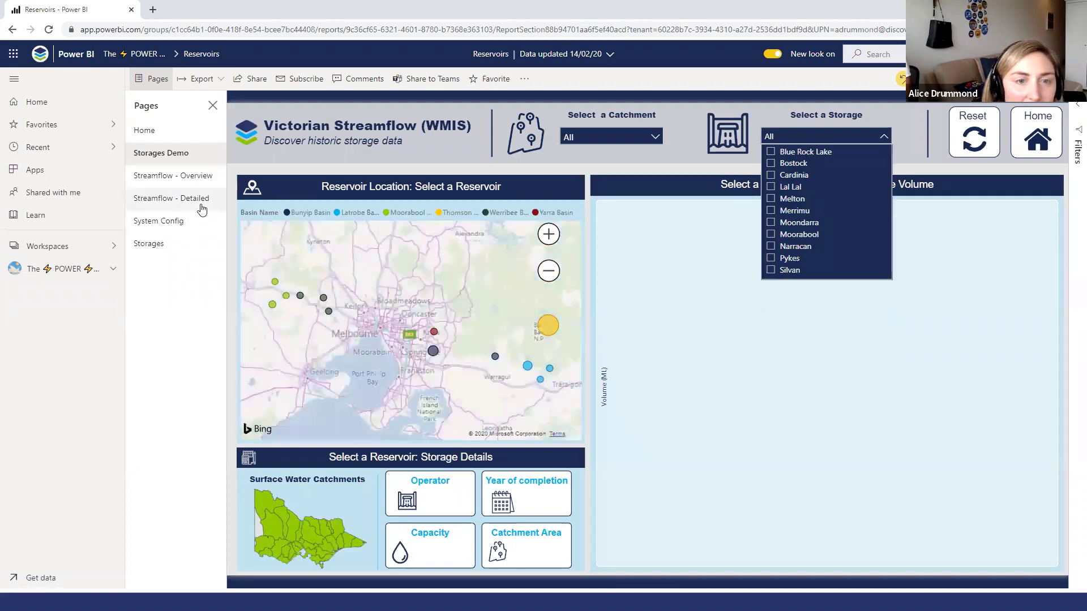
{"action": "left_click", "coordinate": [971, 170]}
Return to Power BI Desktop, save the report and publish it to The POWER of Storytelling workspace, replacing the existing Reservoirs - DEMO dataset.
{"action": "key", "text": "alt+Tab"}
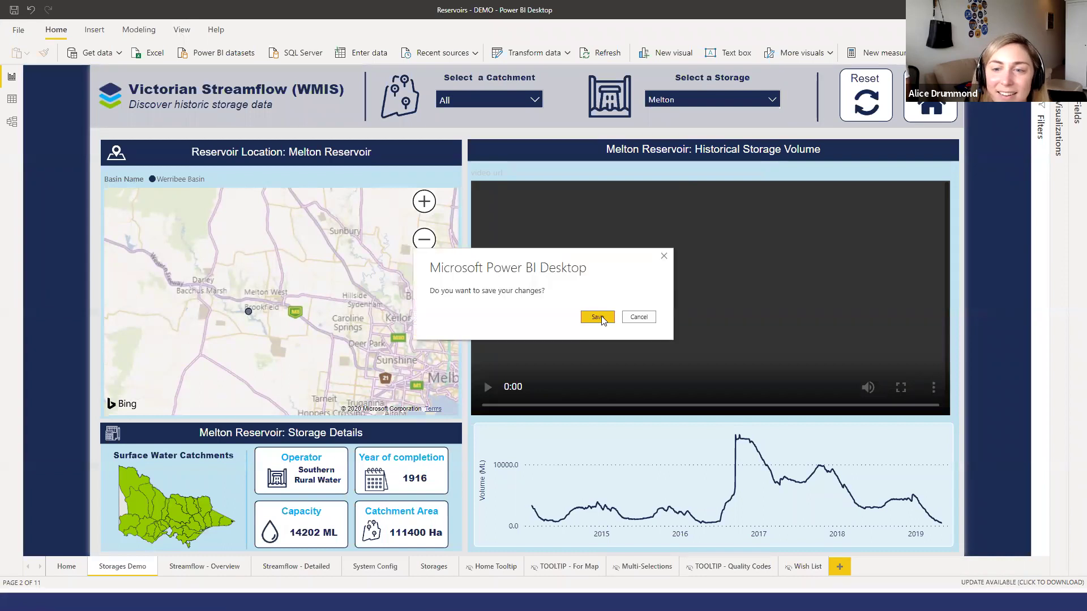
{"action": "left_click", "coordinate": [598, 318]}
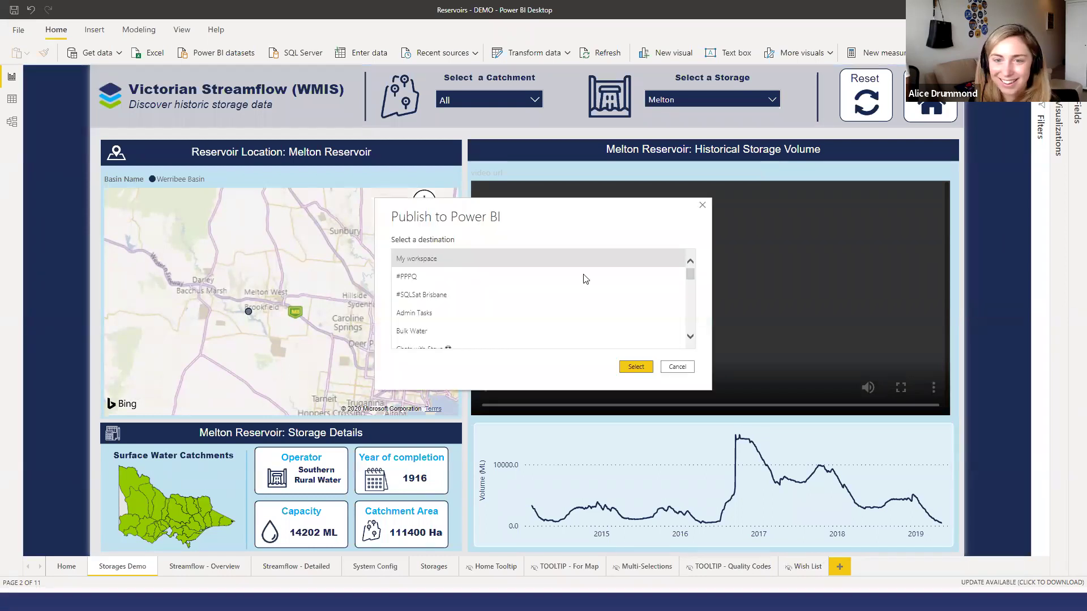
{"action": "scroll", "coordinate": [447, 331], "scroll_direction": "down", "scroll_amount": 3}
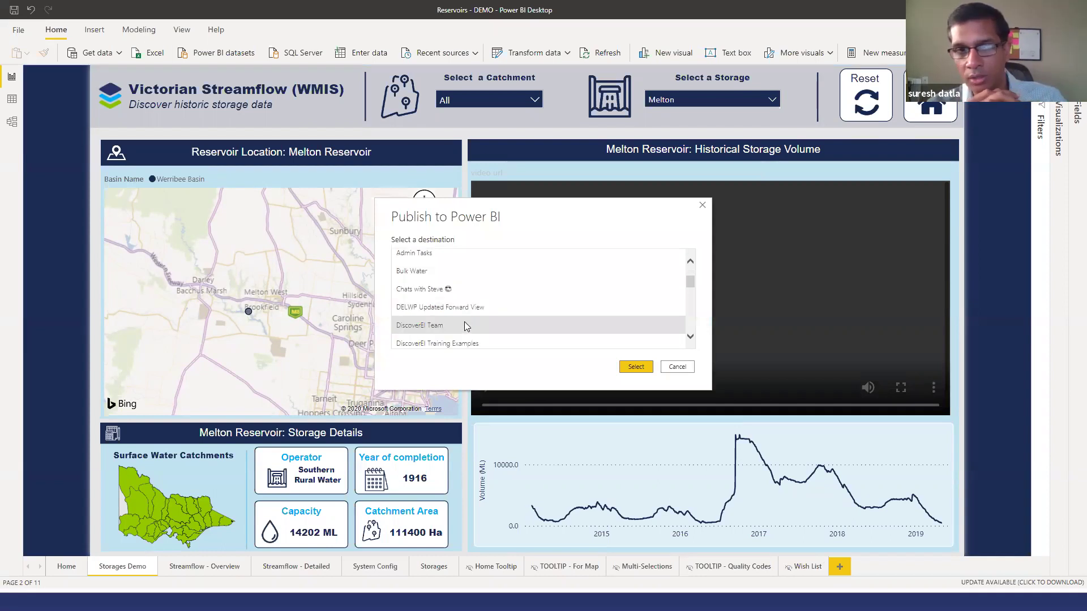
{"action": "scroll", "coordinate": [468, 325], "scroll_direction": "down", "scroll_amount": 7}
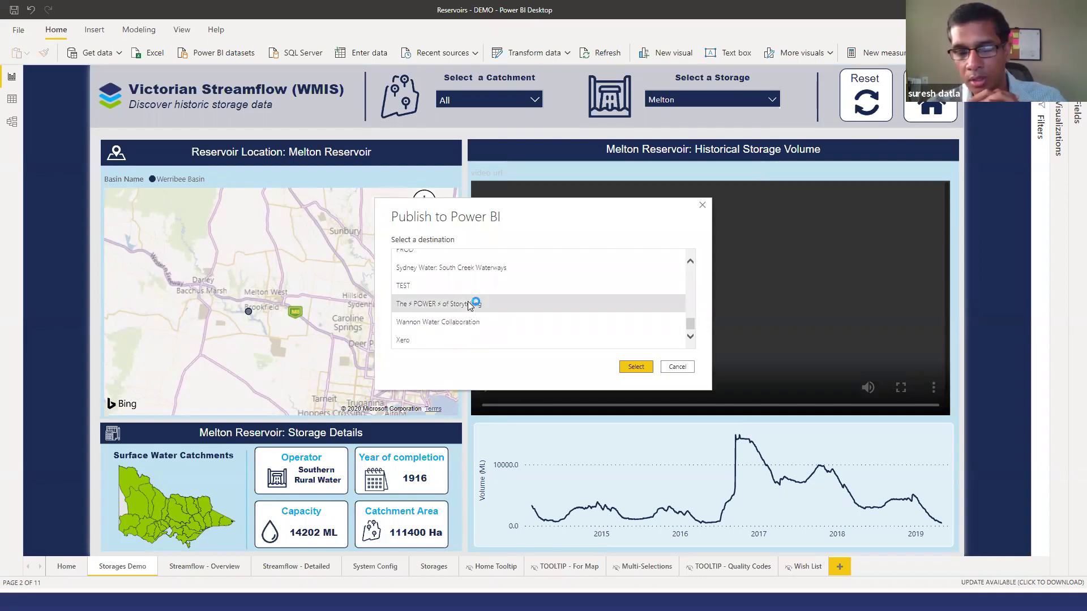
{"action": "left_click", "coordinate": [635, 367]}
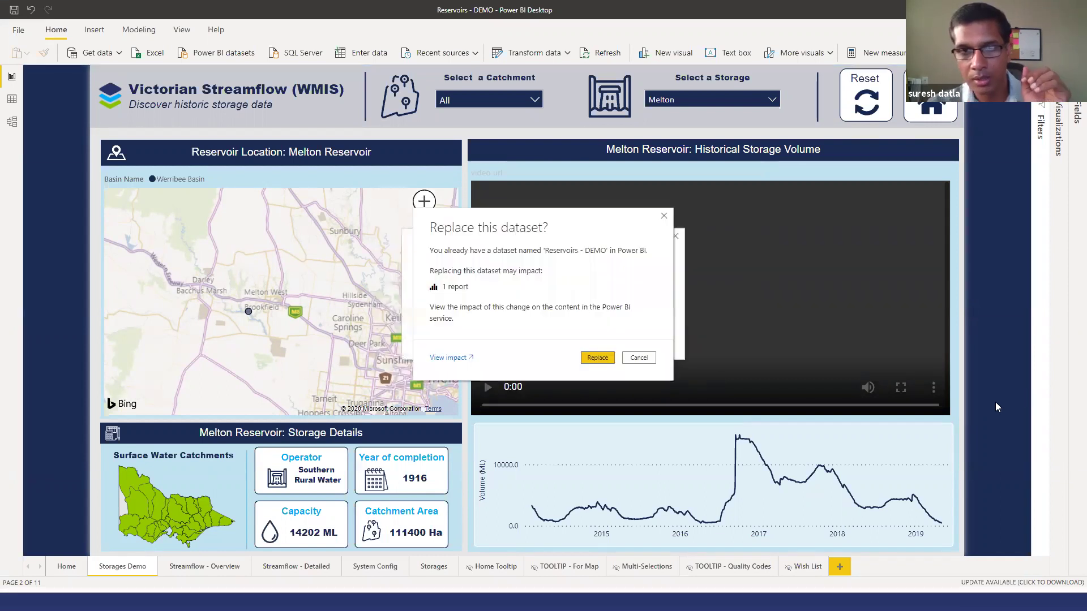
{"action": "left_click", "coordinate": [597, 357]}
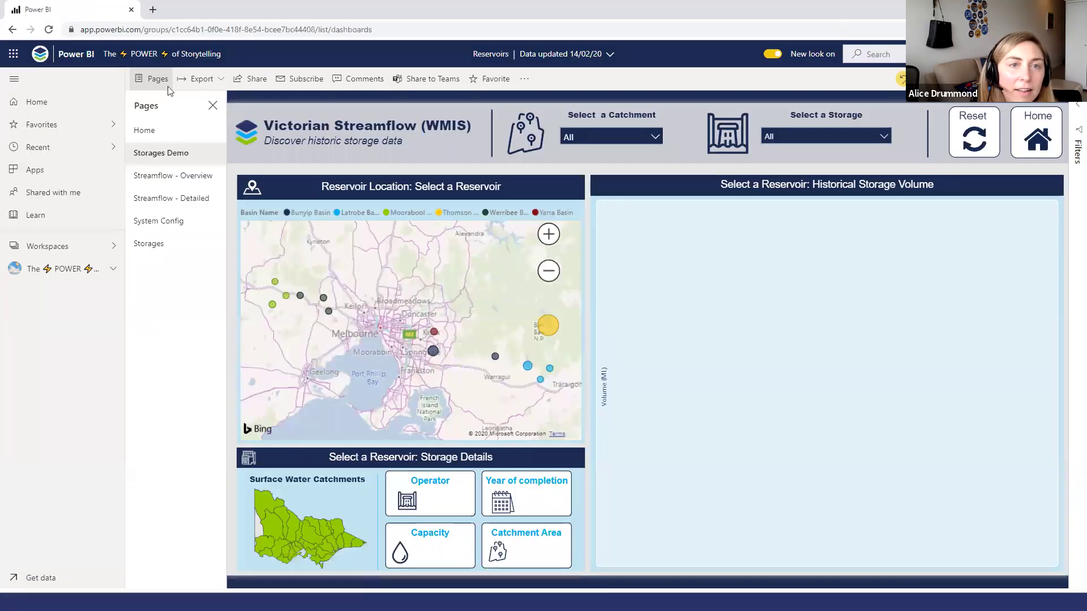
Open the published Reservoirs - DEMO report in the Power BI service and add Melton to the Select a Storage slicer's selection.
{"action": "scroll", "coordinate": [253, 516], "scroll_direction": "down", "scroll_amount": 1}
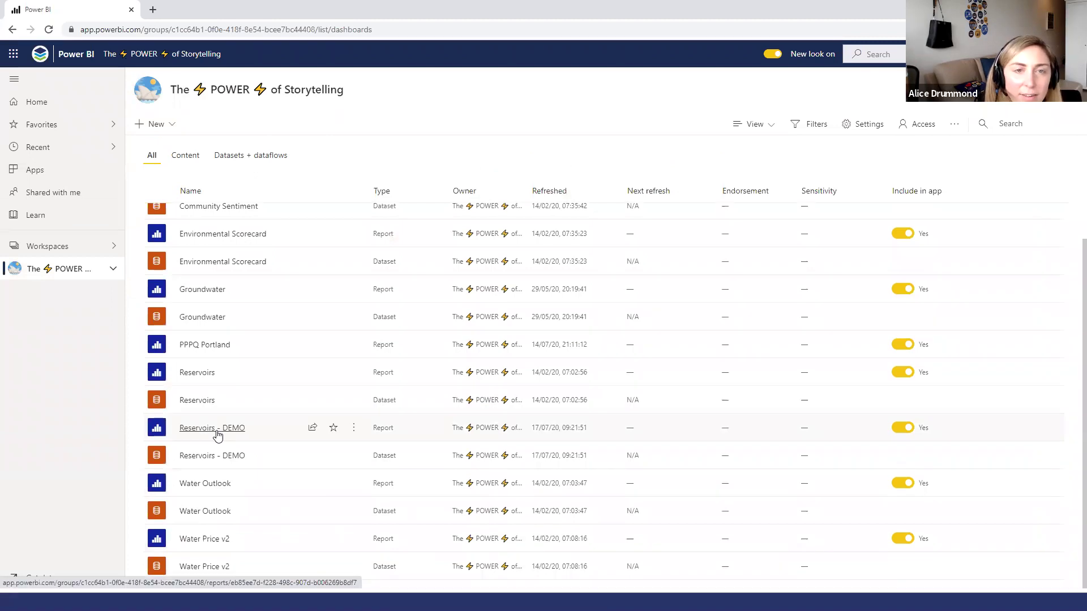
{"action": "left_click", "coordinate": [218, 434]}
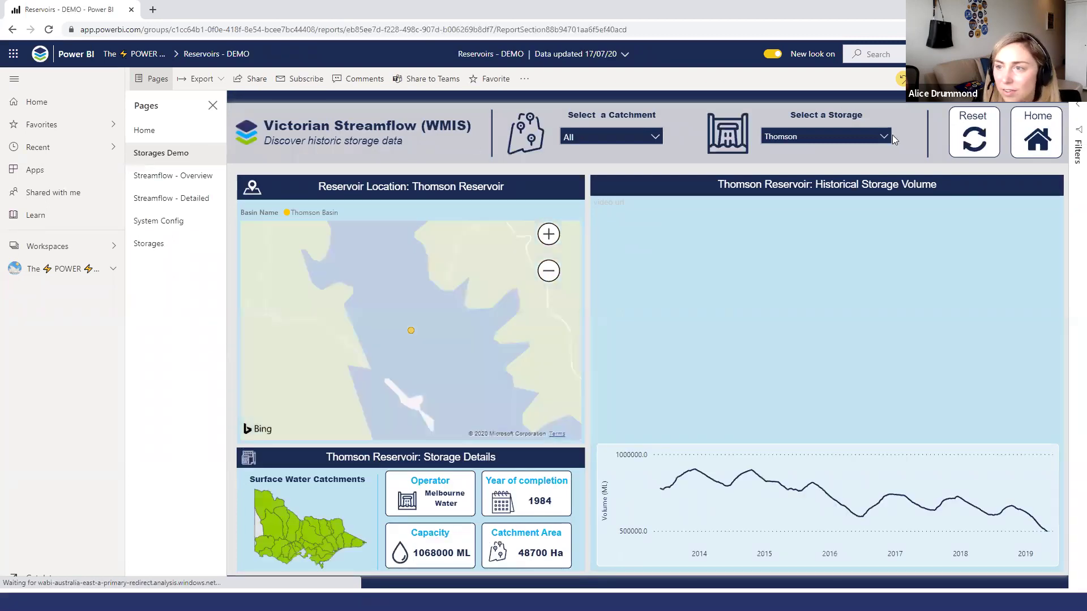
{"action": "left_click", "coordinate": [883, 136]}
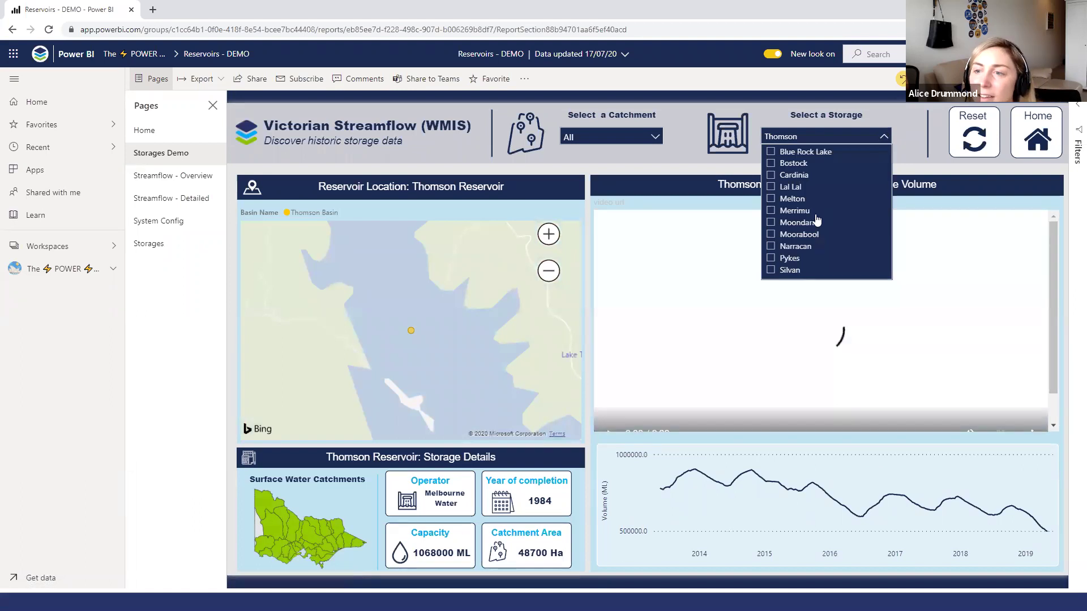
{"action": "left_click", "coordinate": [795, 199]}
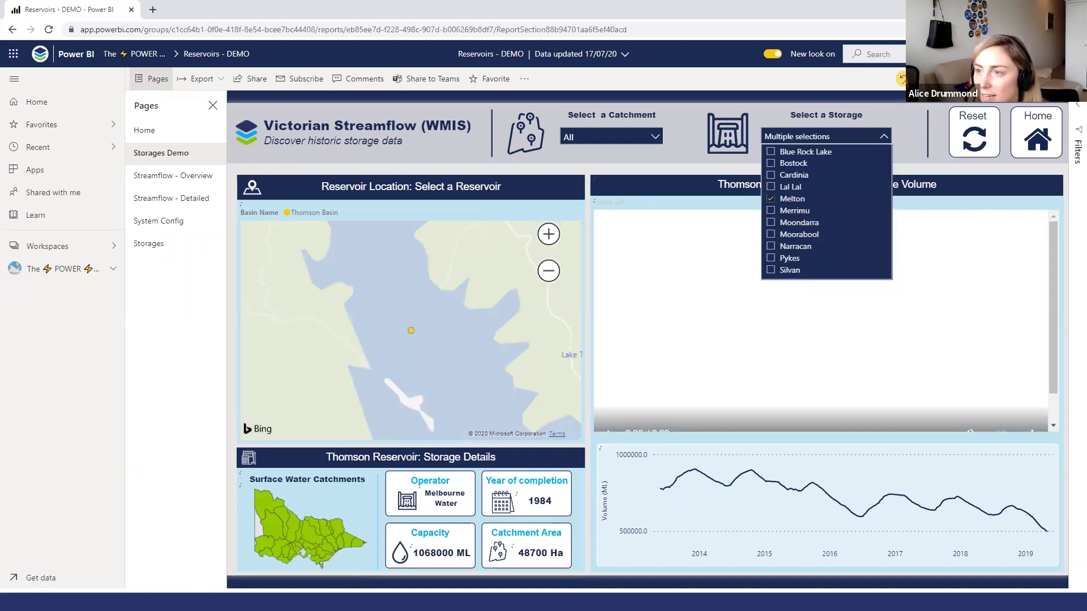
Show the report in full screen and clear Thomson in the Select a Storage slicer, leaving only Melton selected.
{"action": "left_click", "coordinate": [1019, 78]}
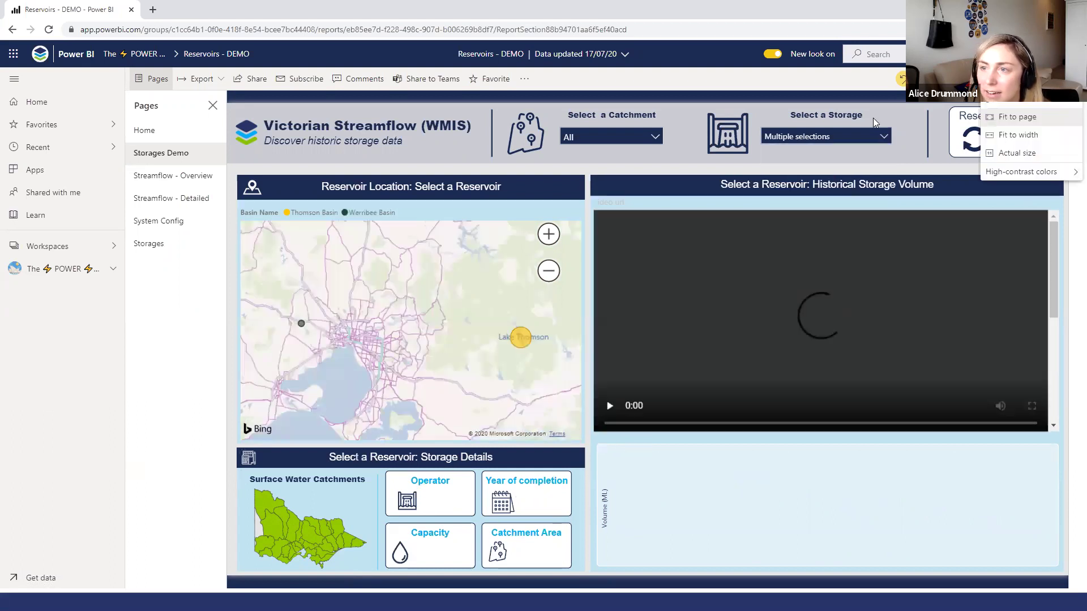
{"action": "left_click", "coordinate": [1019, 106]}
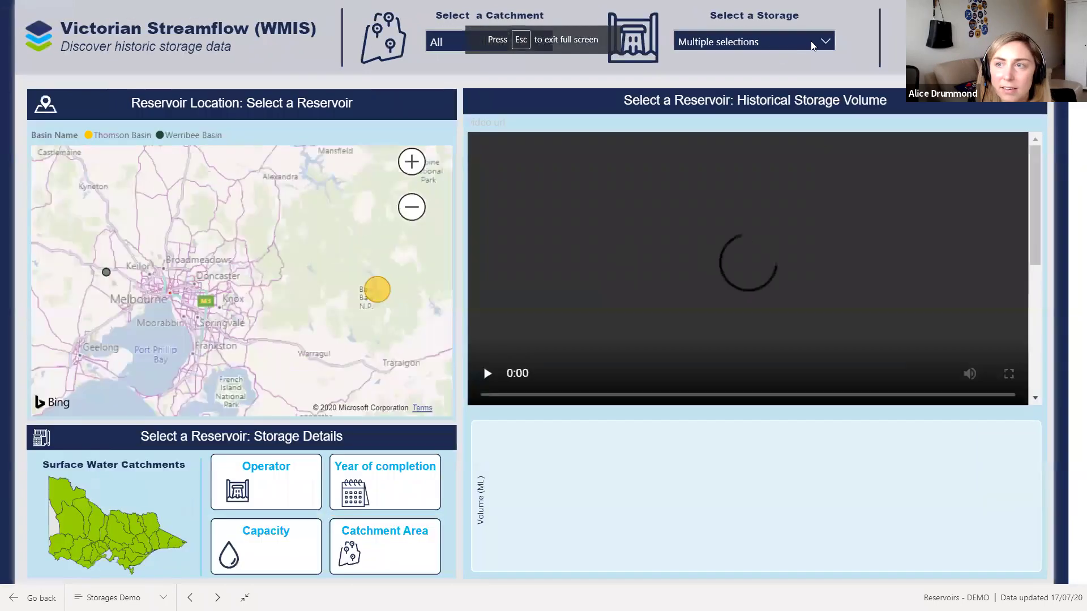
{"action": "left_click", "coordinate": [812, 45]}
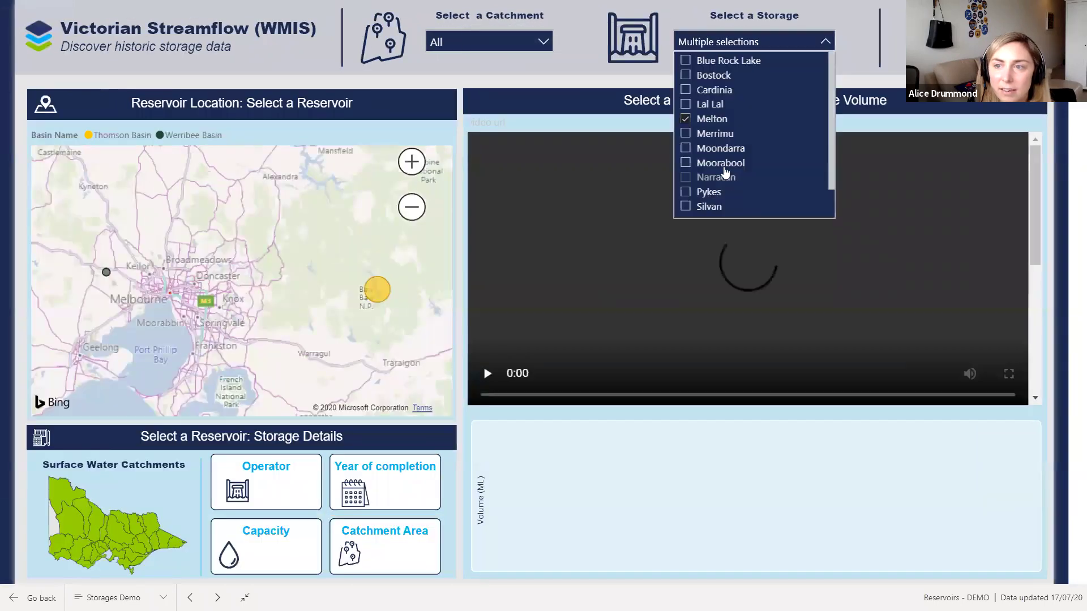
{"action": "scroll", "coordinate": [722, 165], "scroll_direction": "down", "scroll_amount": 1}
{"action": "left_click", "coordinate": [708, 208]}
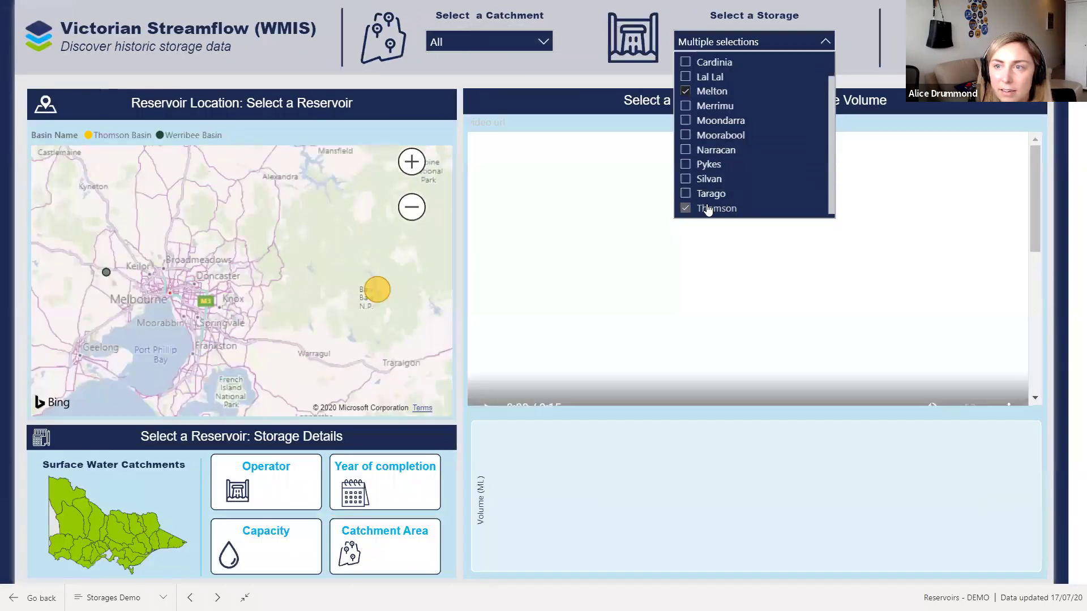
{"action": "left_click", "coordinate": [830, 43]}
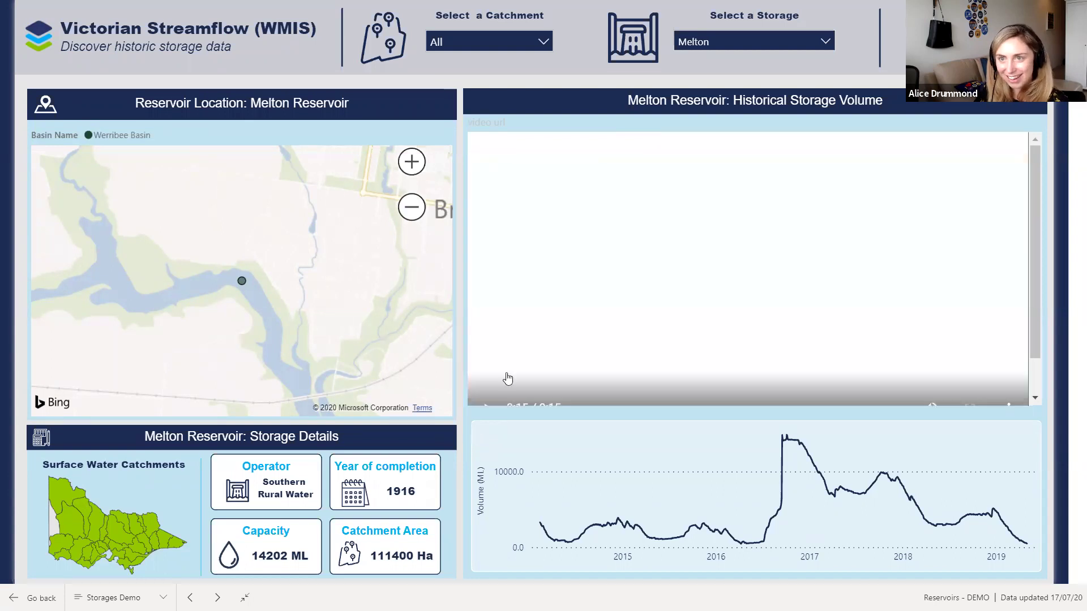
Change the Select a Storage slicer's selection from Melton to Thomson and close its list.
{"action": "left_click", "coordinate": [803, 51]}
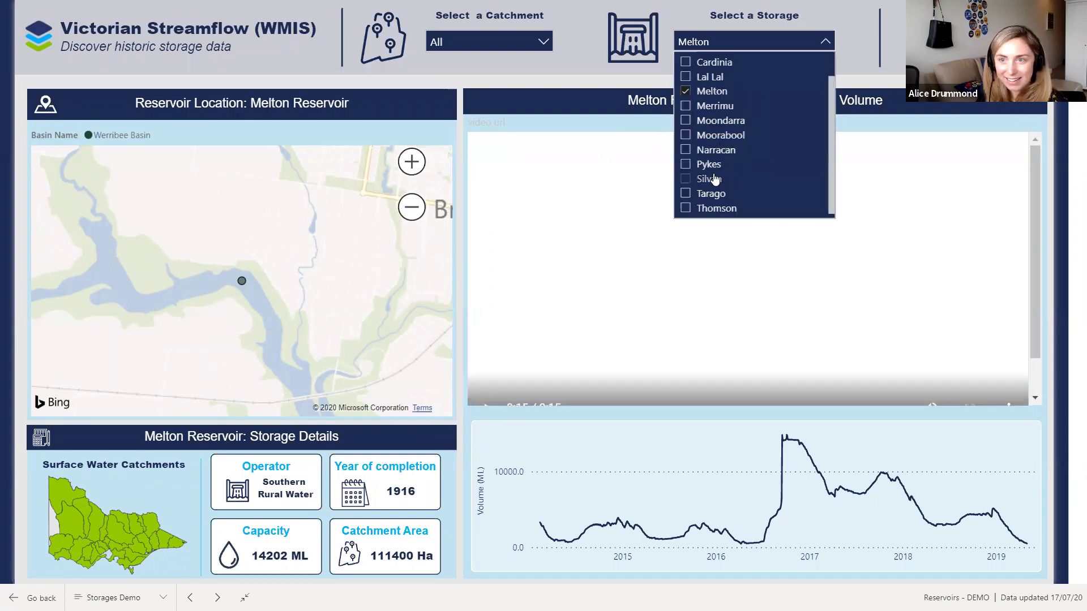
{"action": "left_click", "coordinate": [687, 91]}
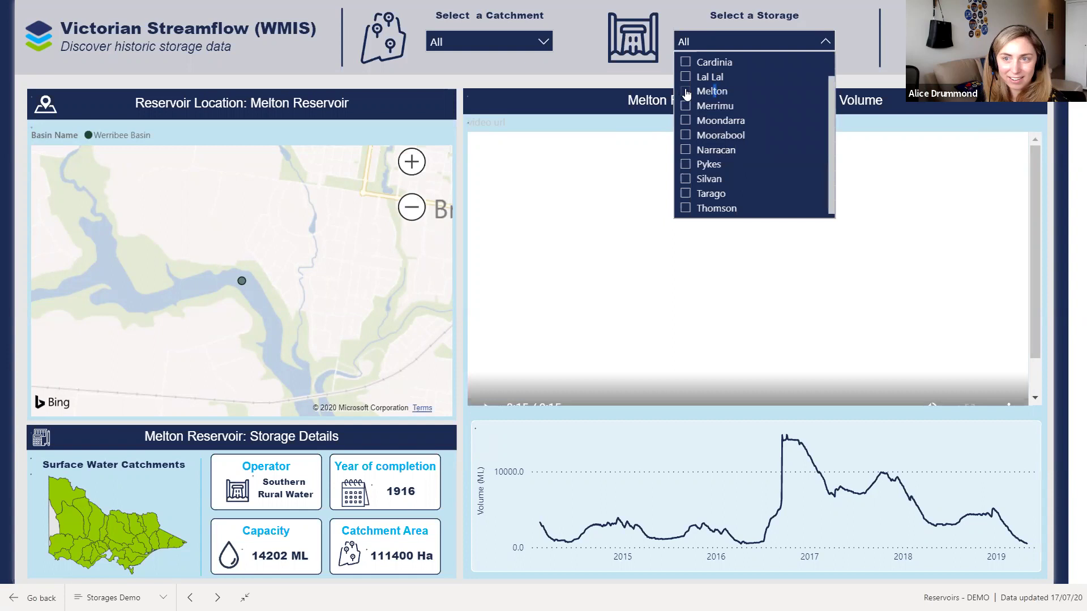
{"action": "left_click", "coordinate": [687, 91]}
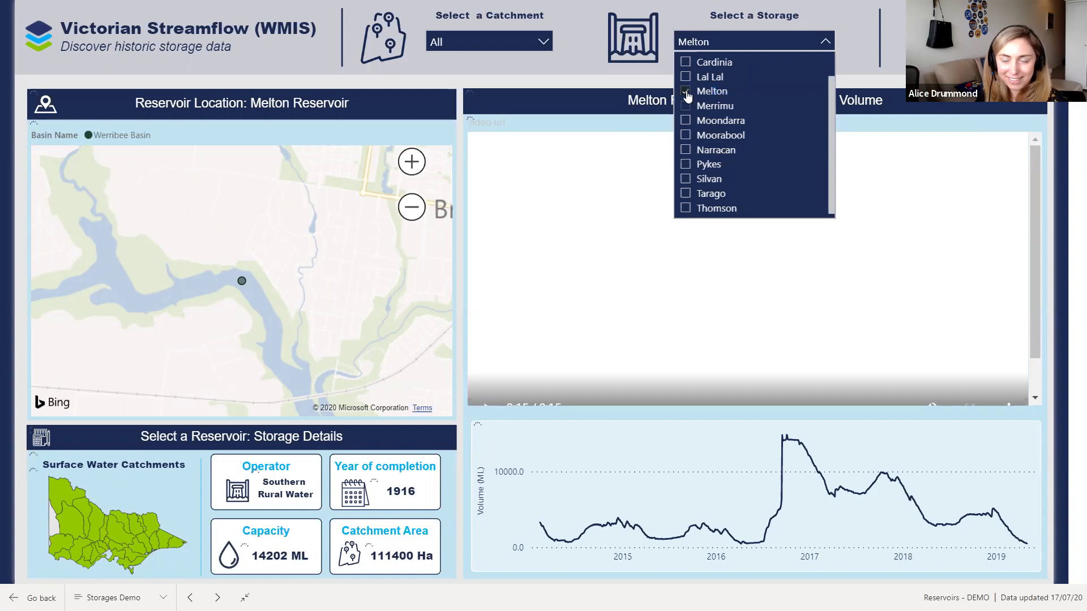
{"action": "left_click", "coordinate": [686, 208]}
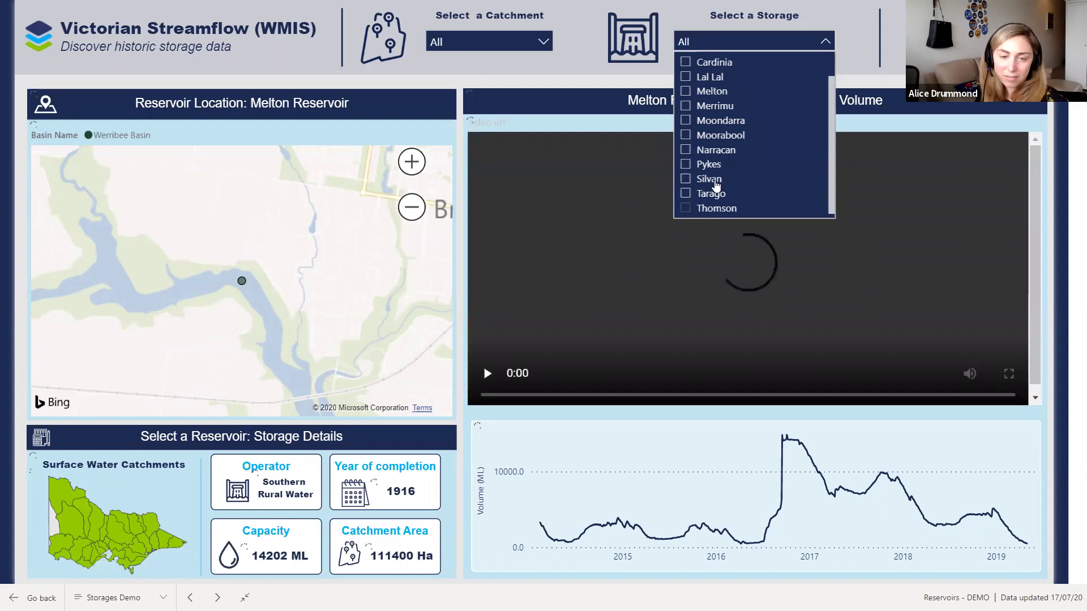
{"action": "left_click", "coordinate": [826, 41]}
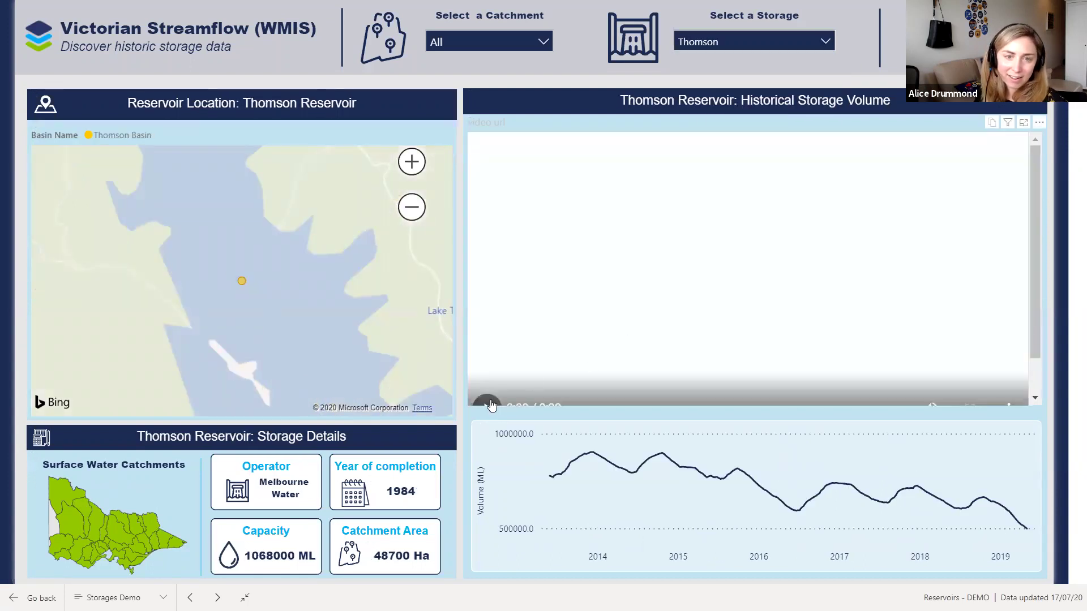
Zoom the Thomson location map out to show the whole reservoir and play the Thomson Reservoir video.
{"action": "scroll", "coordinate": [246, 269], "scroll_direction": "down", "scroll_amount": 2}
{"action": "scroll", "coordinate": [291, 300], "scroll_direction": "down", "scroll_amount": 2}
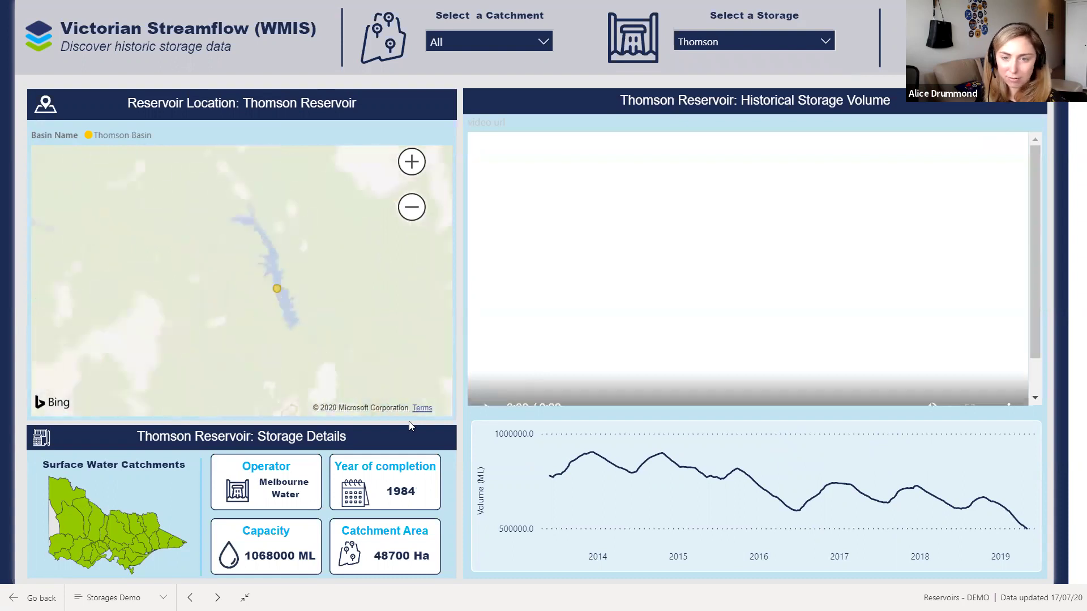
{"action": "left_click", "coordinate": [487, 403]}
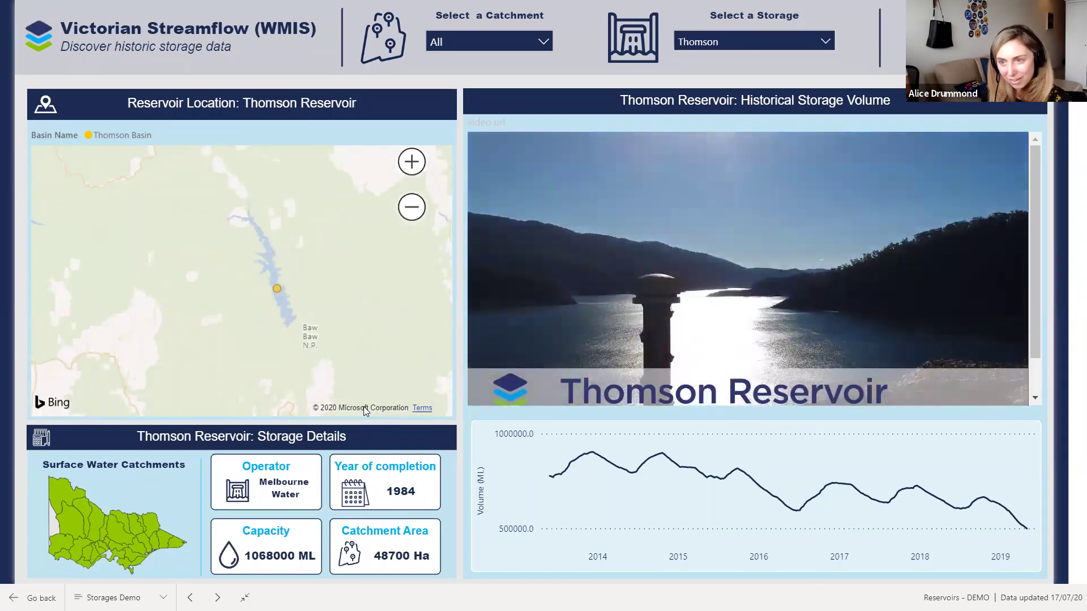
{"action": "mouse_move", "coordinate": [487, 408]}
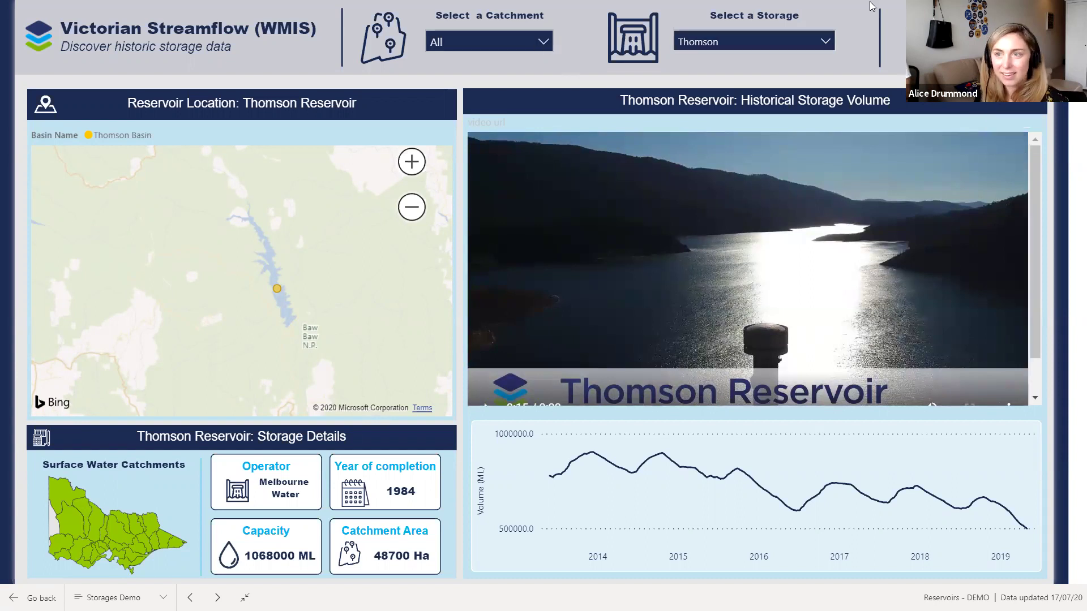
Leave the full-screen report, switch back to Reservoirs - DEMO in Power BI Desktop and dismiss the publishing dialog.
{"action": "key", "text": "F11"}
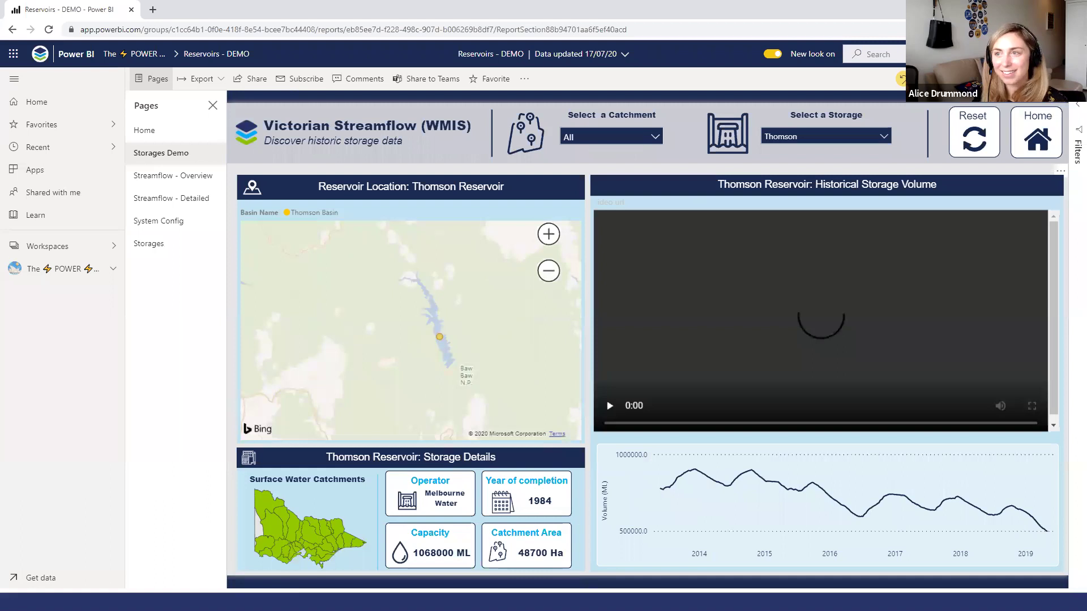
{"action": "key", "text": "alt+Tab"}
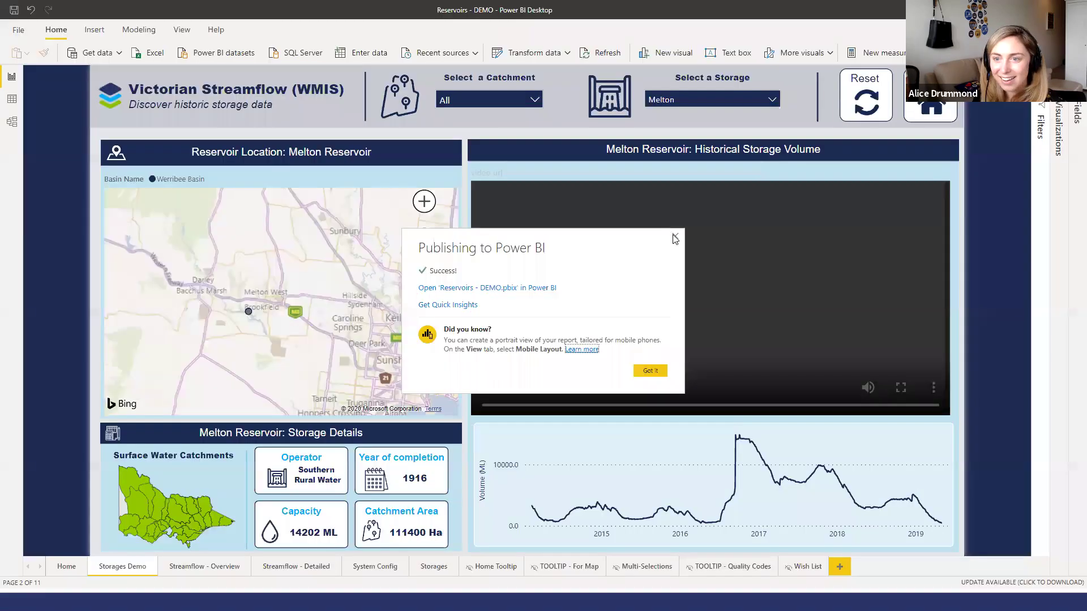
{"action": "left_click", "coordinate": [647, 369]}
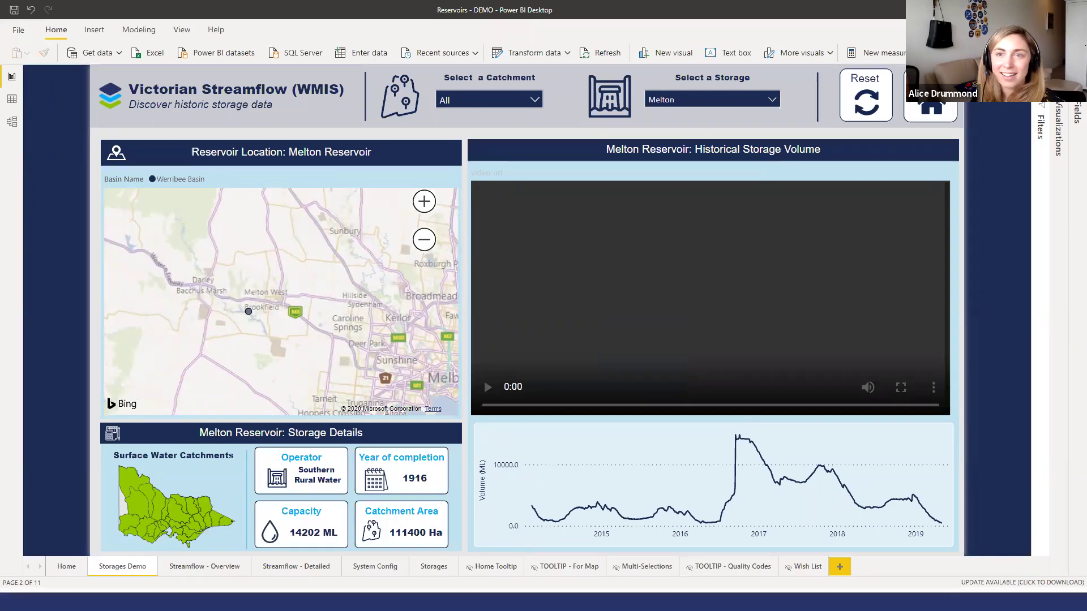
Switch to the Water Price v2 report in Power BI Desktop.
{"action": "key", "text": "alt+Tab"}
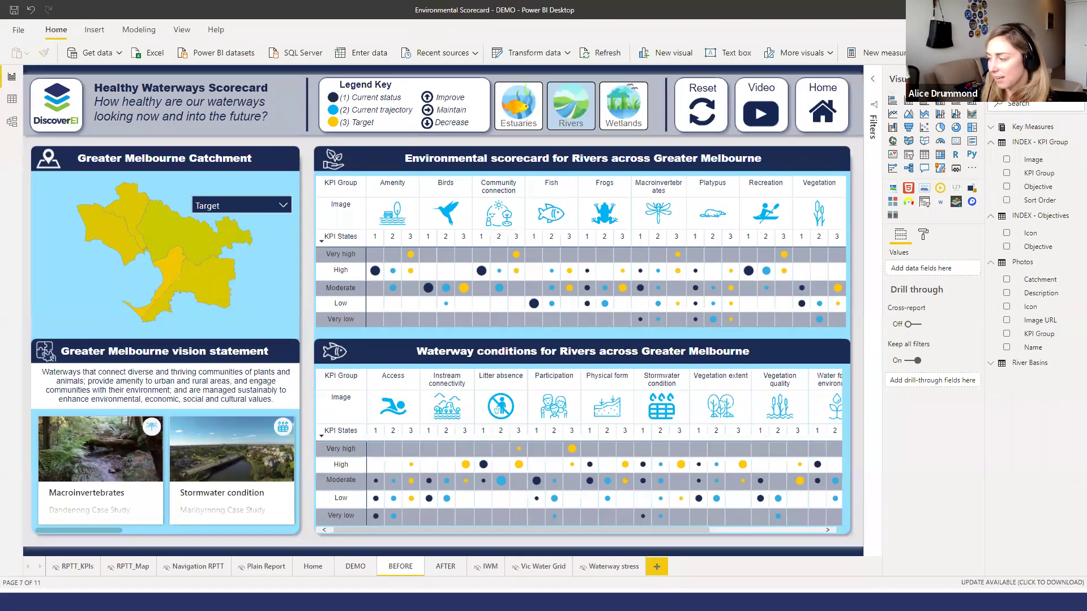
{"action": "key", "text": "super+d"}
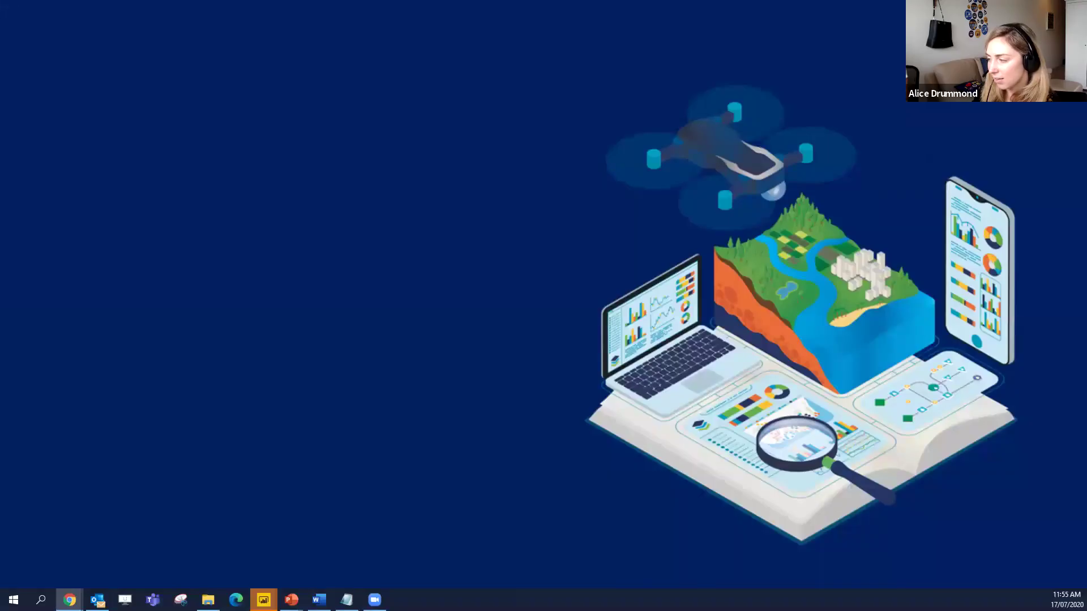
{"action": "key", "text": "super+d"}
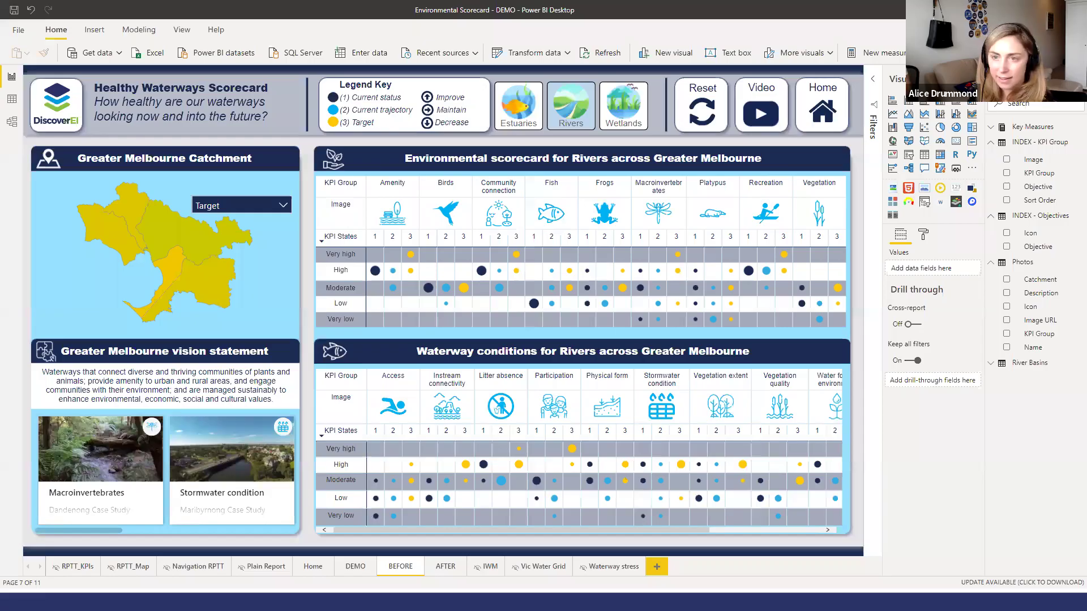
{"action": "key", "text": "alt+Tab"}
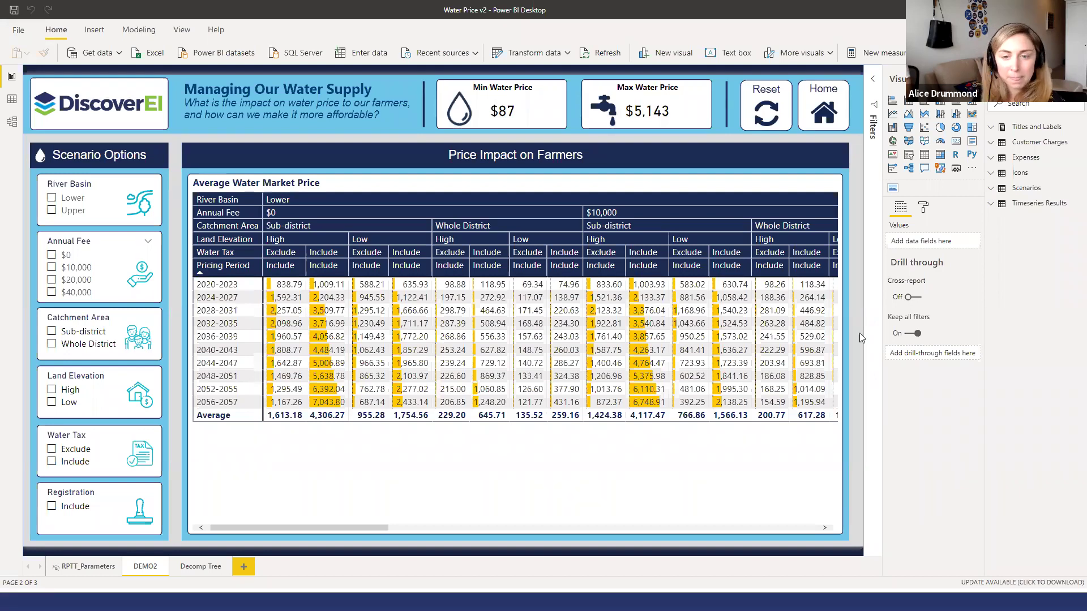
Shrink the Average Water Market Price matrix to the lower half of the Price Impact on Farmers area, freeing the space above it.
{"action": "left_click_drag", "start_coordinate": [370, 527], "coordinate": [854, 512]}
{"action": "left_click_drag", "start_coordinate": [600, 521], "coordinate": [339, 526]}
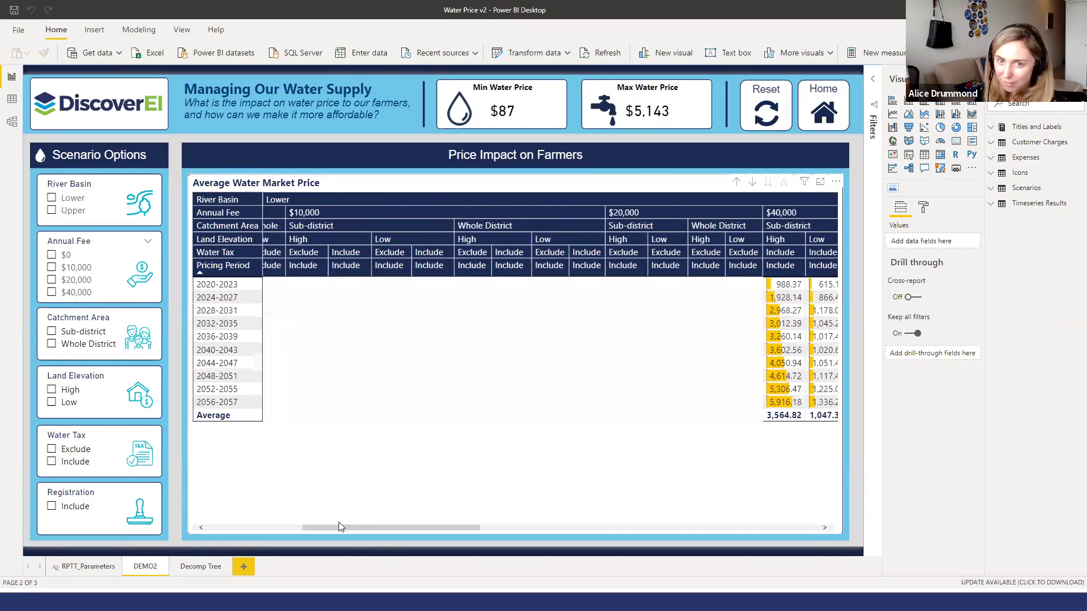
{"action": "left_click", "coordinate": [334, 522]}
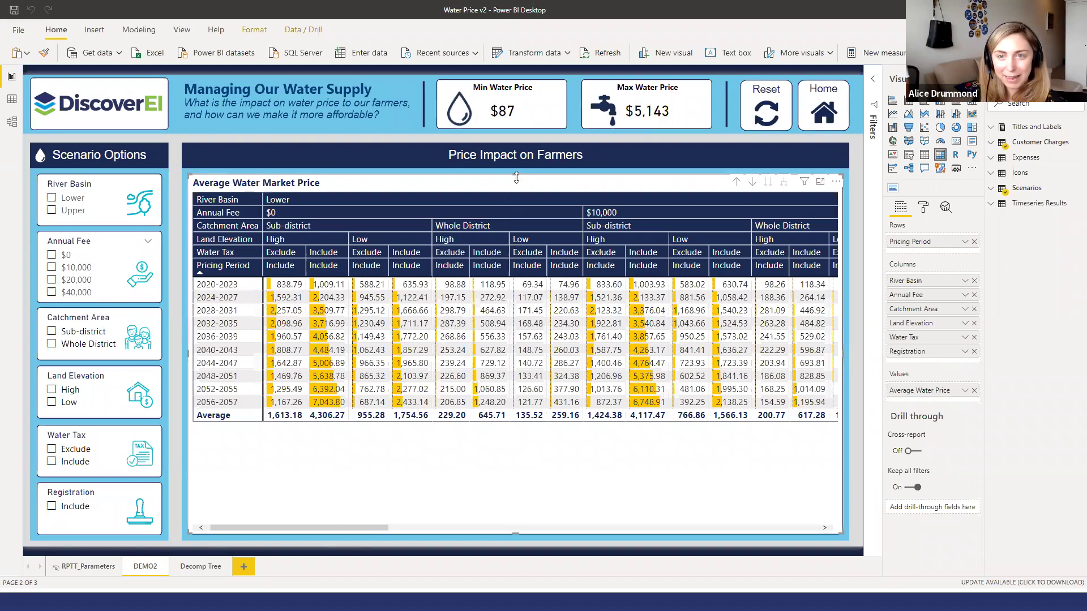
{"action": "left_click_drag", "start_coordinate": [514, 289], "coordinate": [502, 379]}
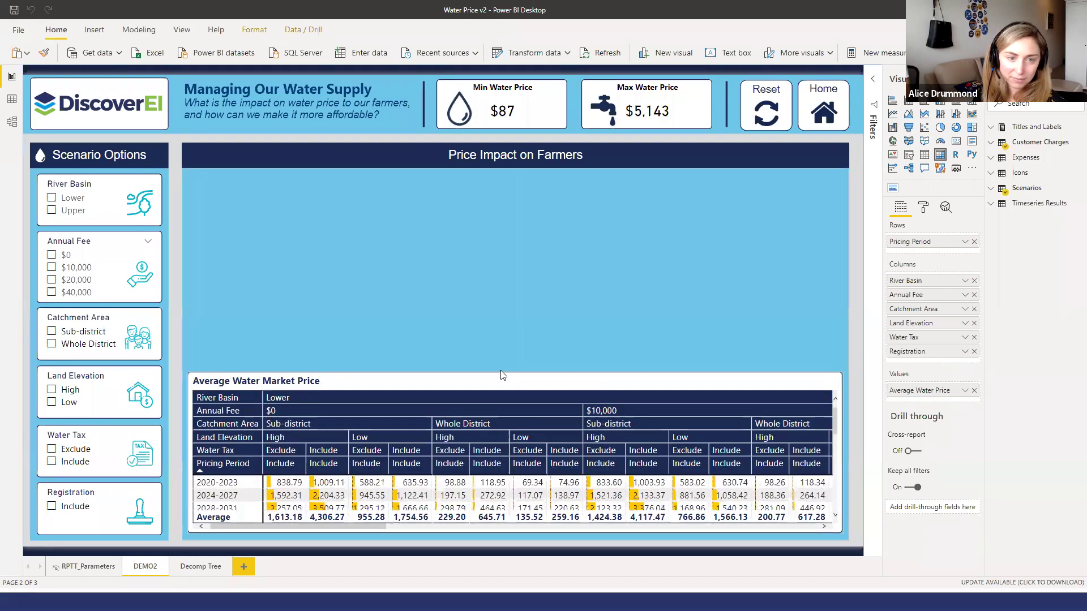
{"action": "left_click", "coordinate": [858, 324]}
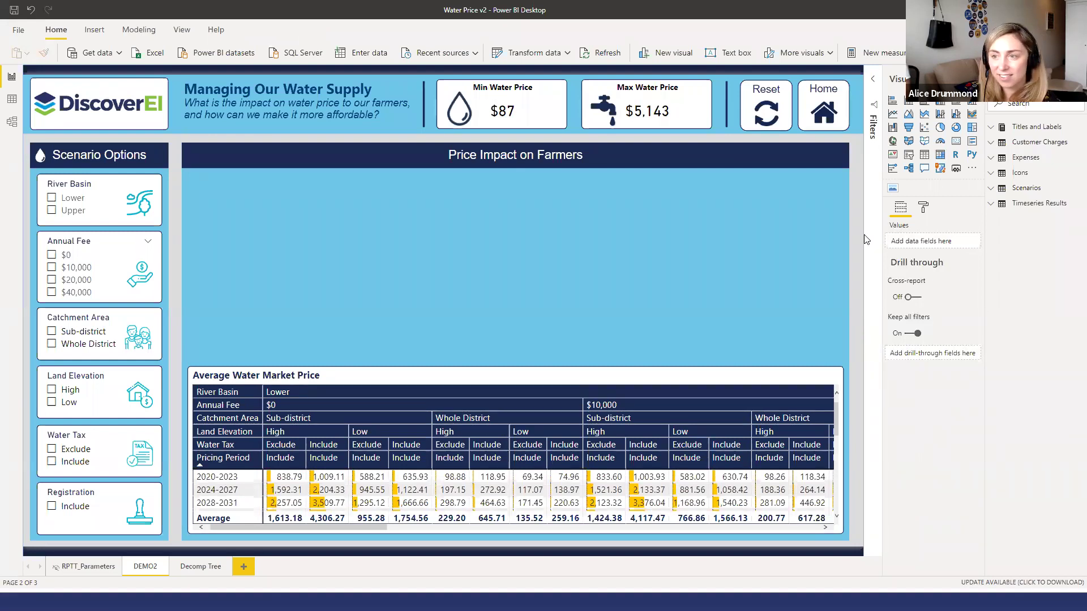
Add a decomposition tree visual and size it to fill the free space above the Average Water Market Price matrix.
{"action": "left_click", "coordinate": [909, 168]}
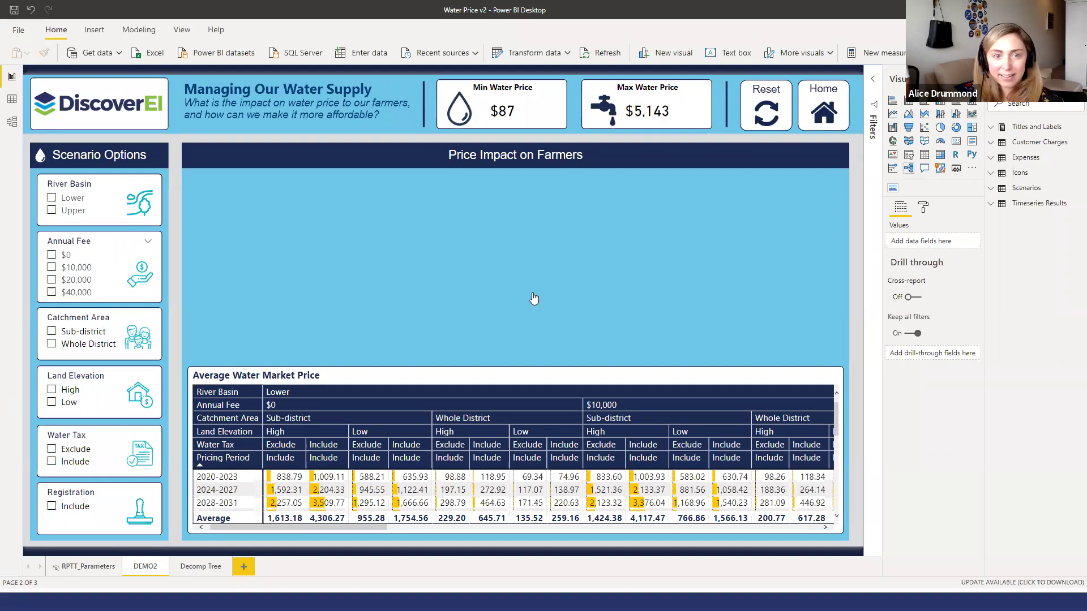
{"action": "left_click_drag", "start_coordinate": [164, 163], "coordinate": [286, 182]}
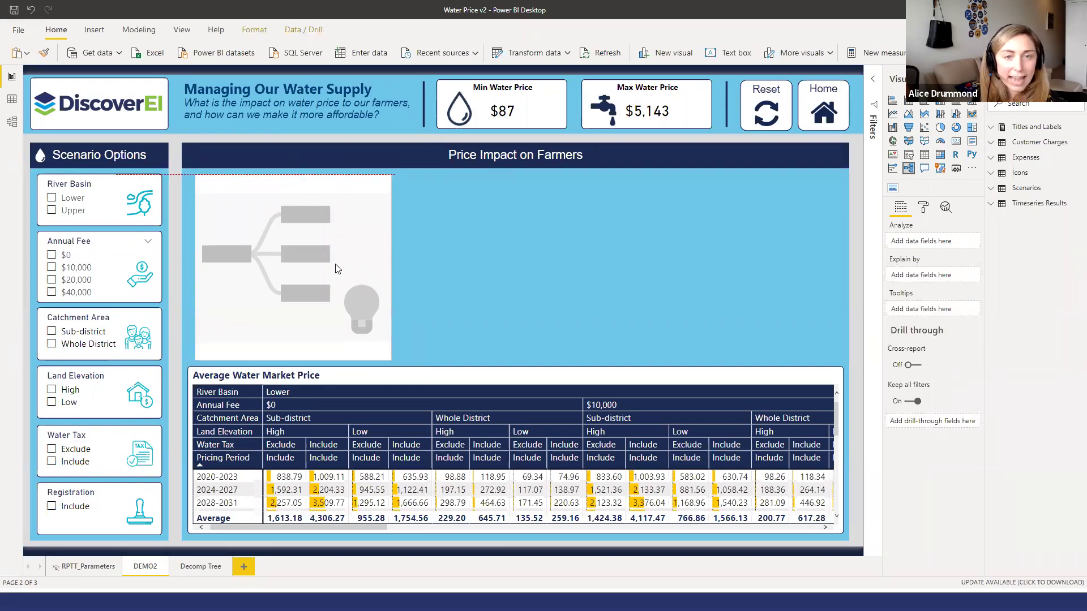
{"action": "left_click_drag", "start_coordinate": [390, 265], "coordinate": [843, 276]}
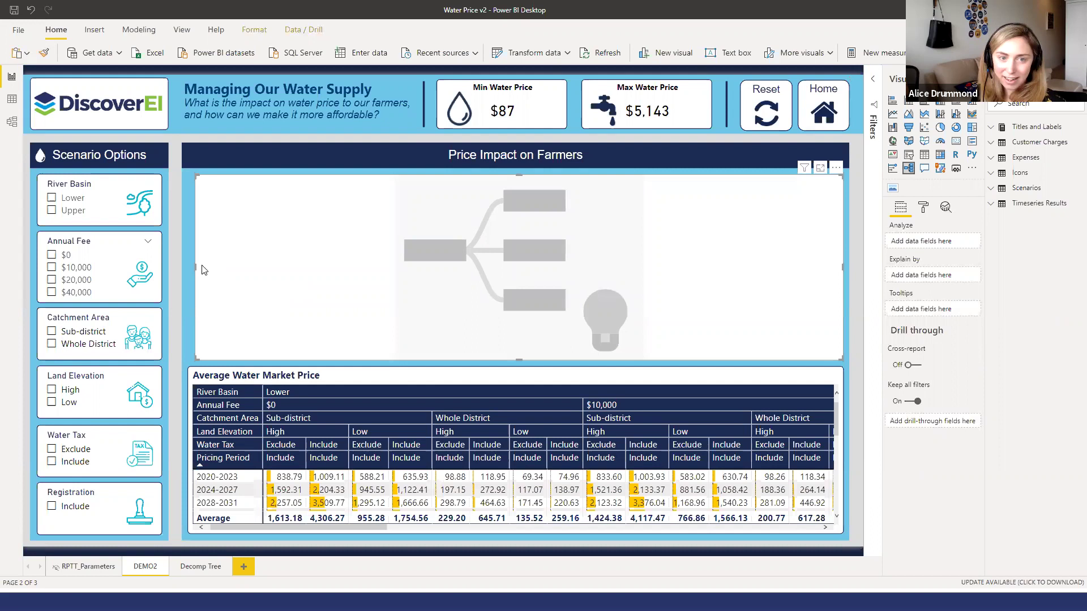
{"action": "left_click_drag", "start_coordinate": [195, 267], "coordinate": [191, 272]}
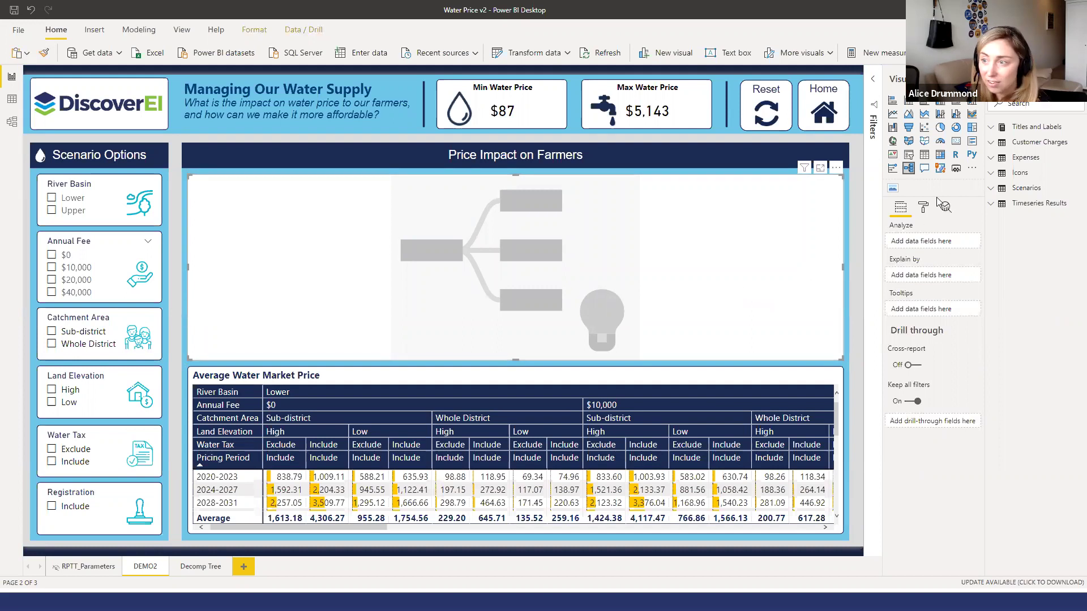
Set Average water price from the Customer Charges table as the decomposition tree's analyzed value.
{"action": "left_click", "coordinate": [996, 146]}
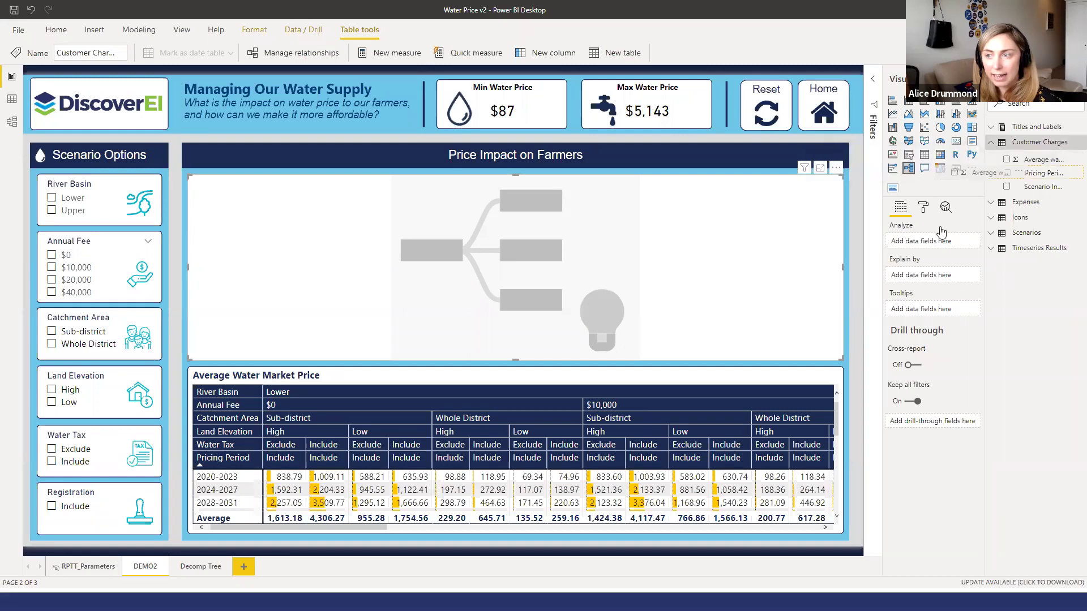
{"action": "left_click_drag", "start_coordinate": [929, 270], "coordinate": [922, 265]}
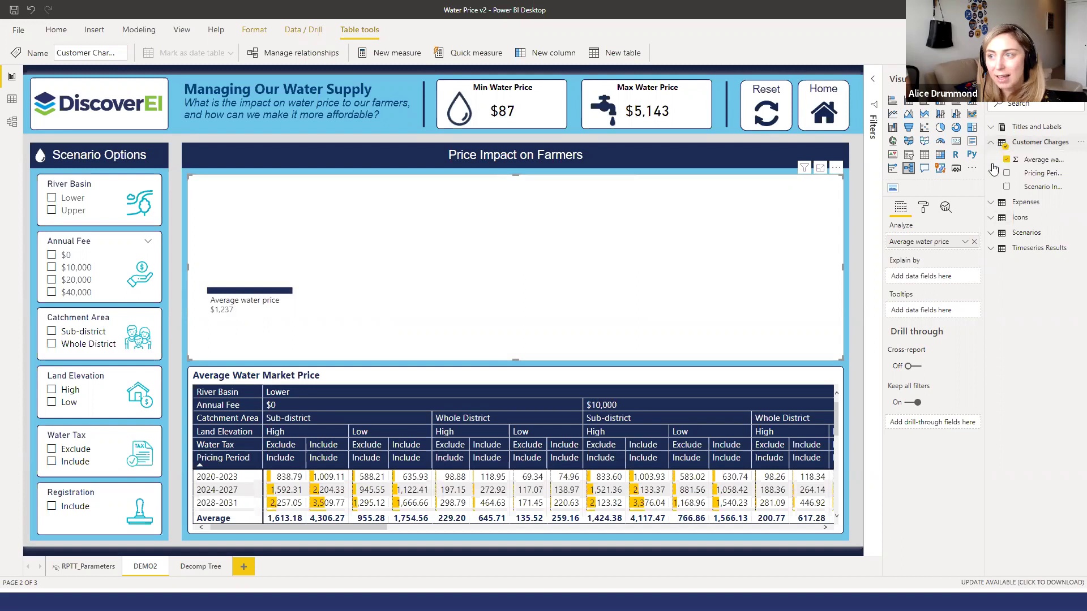
{"action": "left_click", "coordinate": [991, 143]}
Explain the tree by the Scenarios fields Annual Fee, Catchment Area, Land Elevation, River Basin, Water Tax and Registration.
{"action": "left_click", "coordinate": [991, 158]}
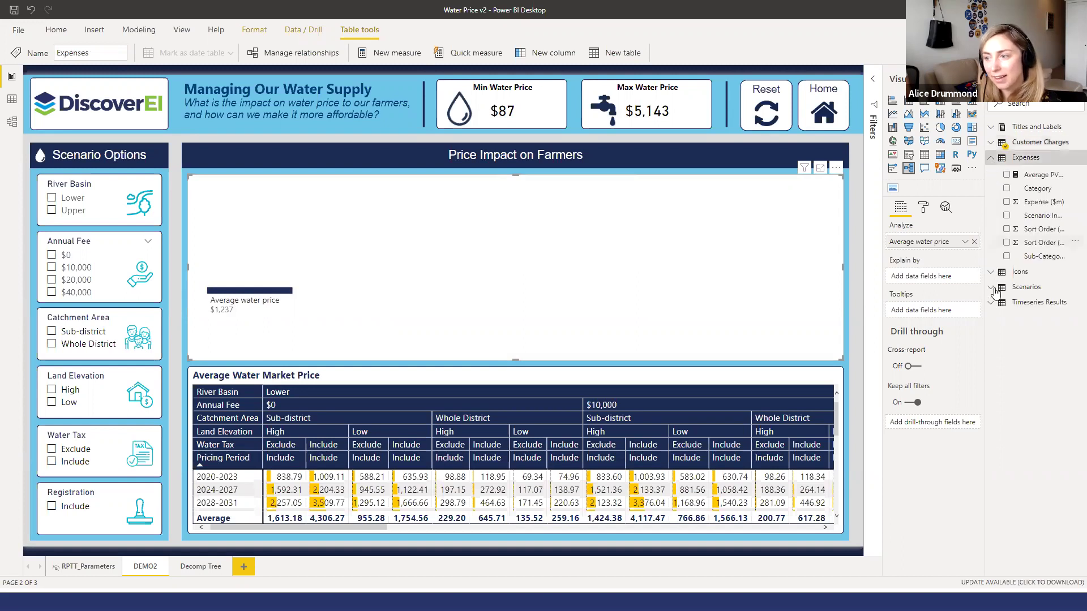
{"action": "left_click", "coordinate": [991, 288]}
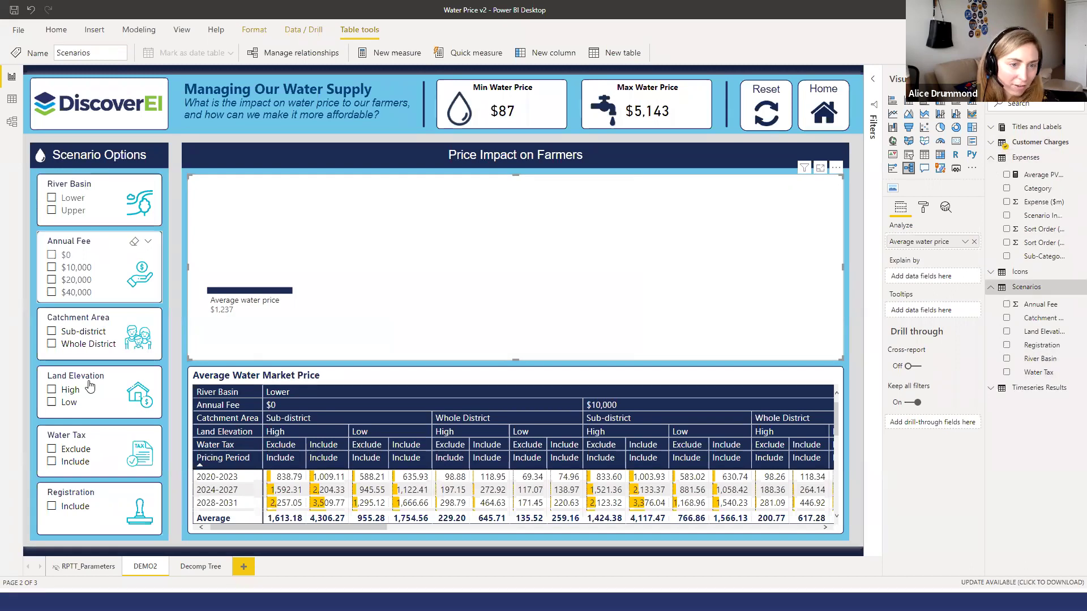
{"action": "left_click_drag", "start_coordinate": [1047, 307], "coordinate": [934, 295]}
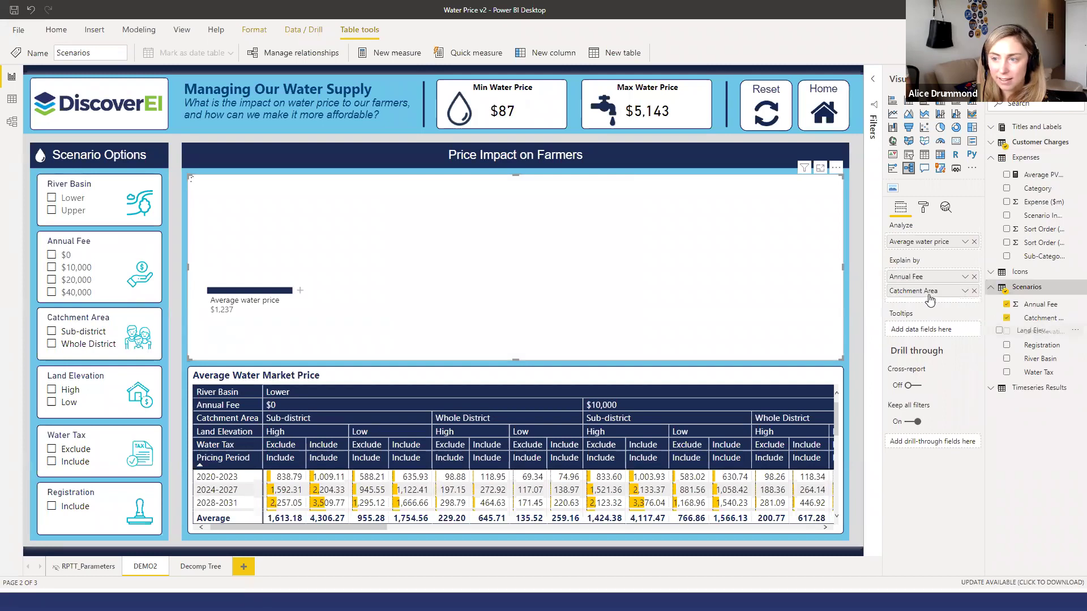
{"action": "left_click_drag", "start_coordinate": [1039, 340], "coordinate": [924, 315]}
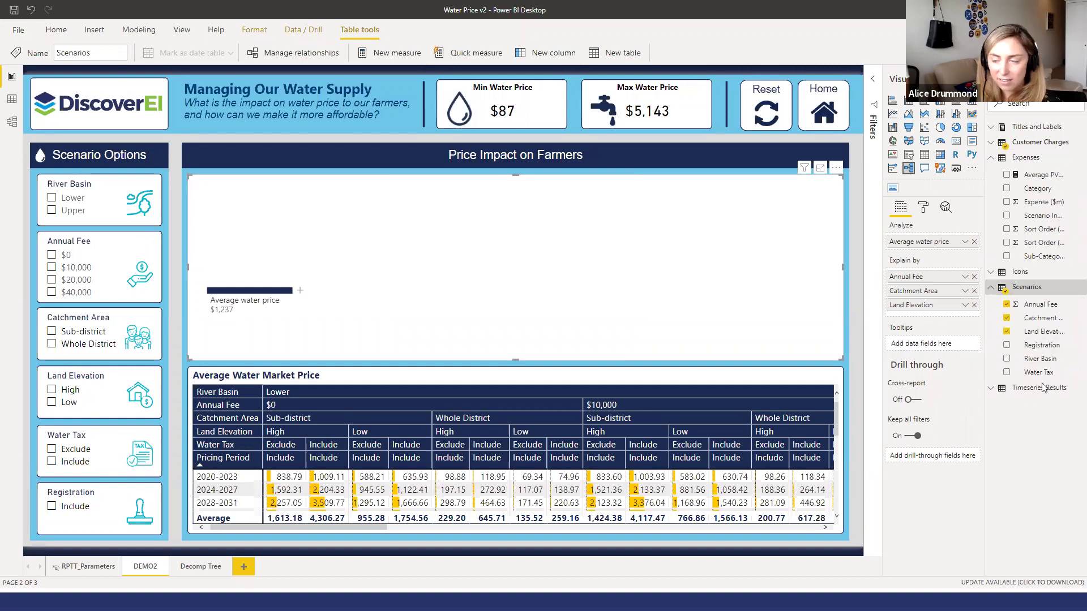
{"action": "left_click_drag", "start_coordinate": [1041, 359], "coordinate": [947, 339]}
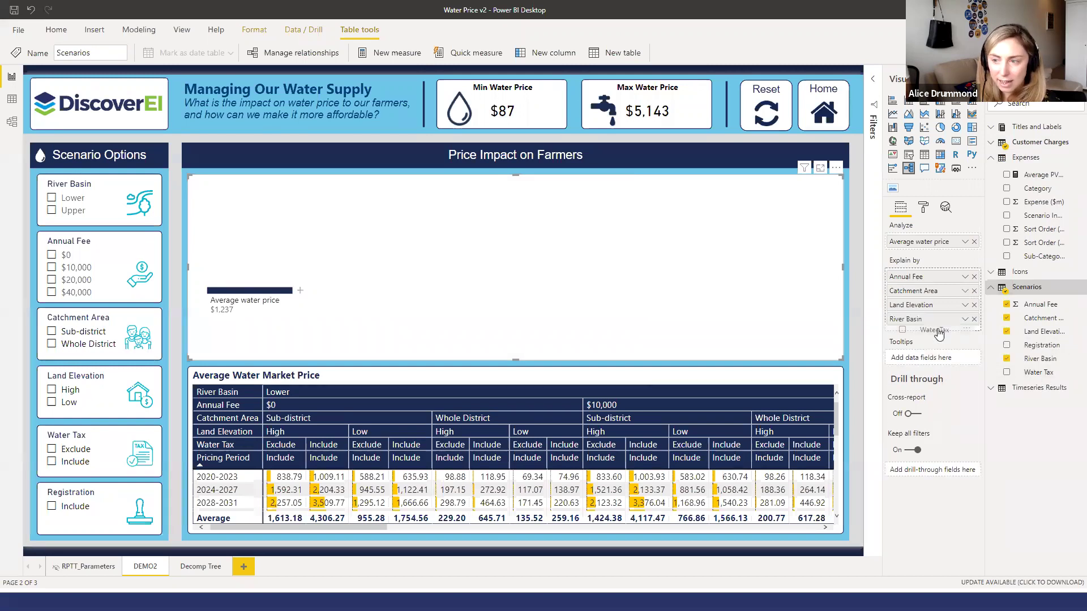
{"action": "left_click", "coordinate": [1048, 368]}
{"action": "left_click", "coordinate": [1006, 346]}
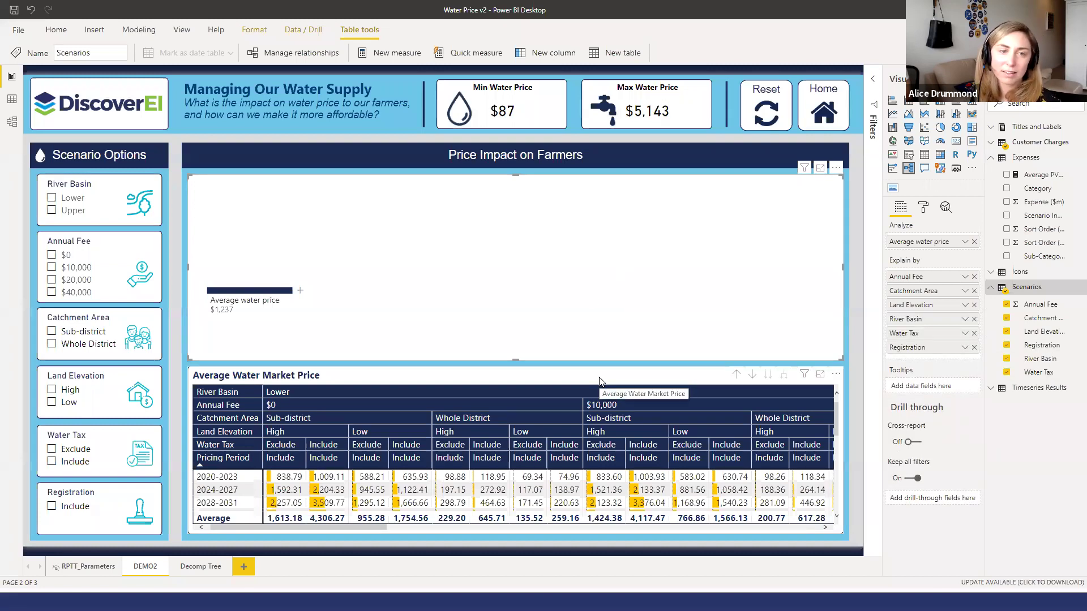
Expand Average water price by Low value over five levels, following the lowest branch at each level.
{"action": "left_click", "coordinate": [300, 290]}
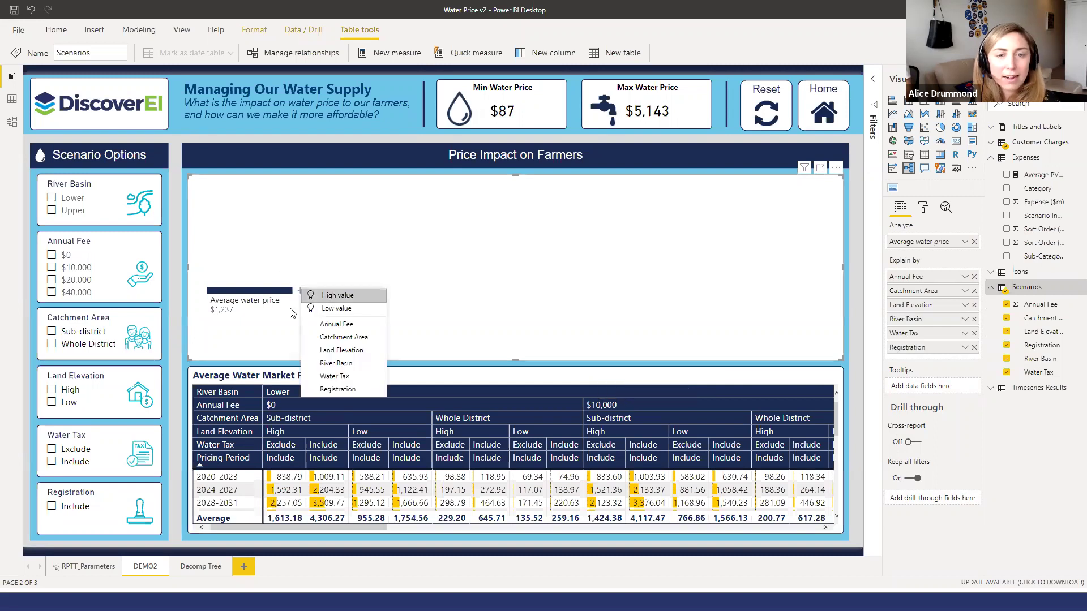
{"action": "left_click", "coordinate": [412, 312]}
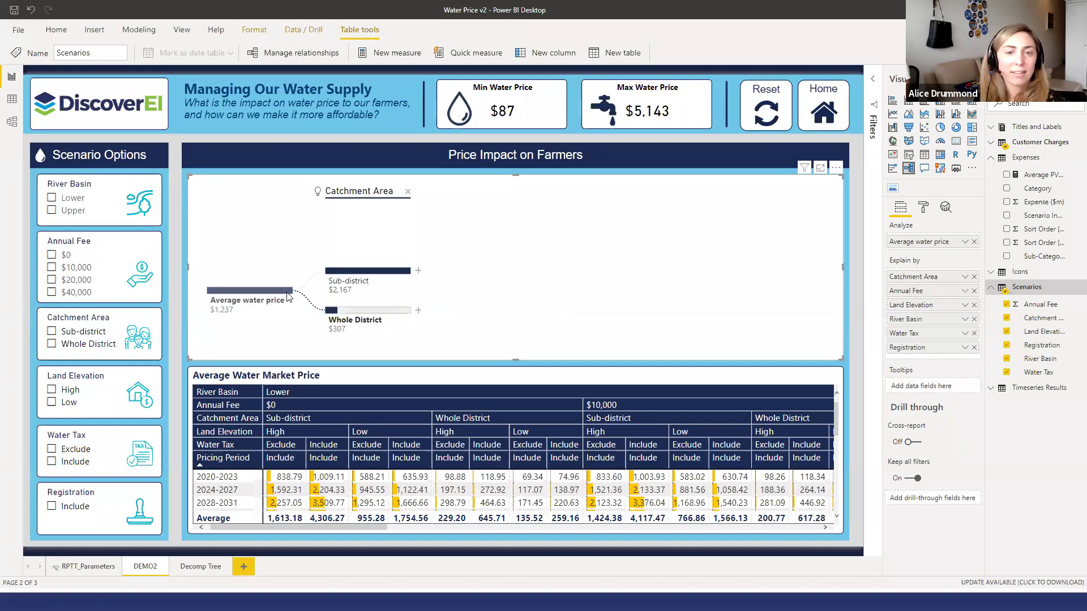
{"action": "left_click", "coordinate": [418, 311]}
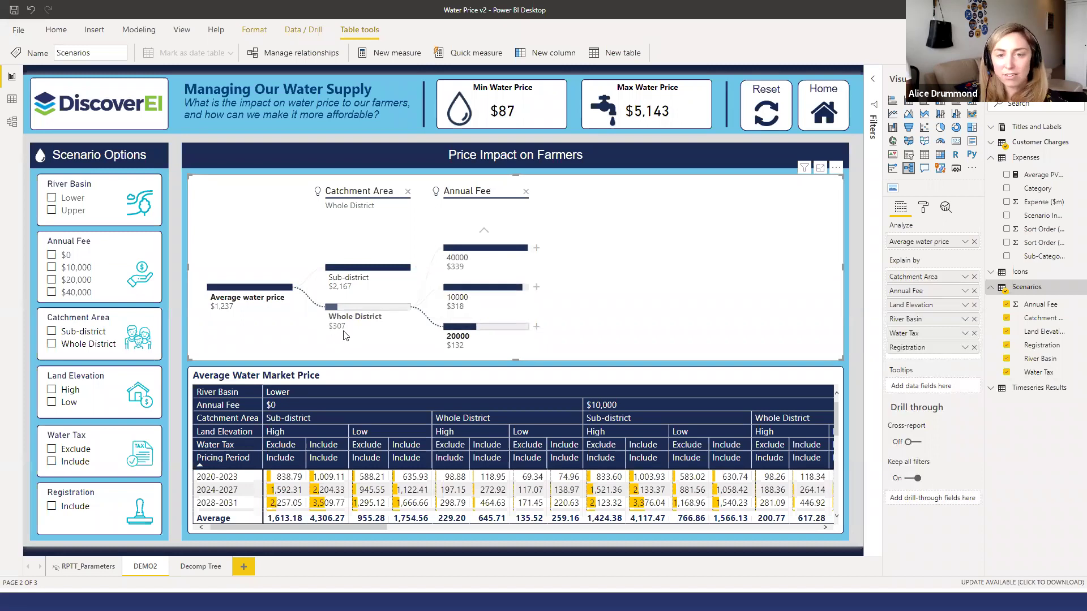
{"action": "left_click", "coordinate": [537, 328]}
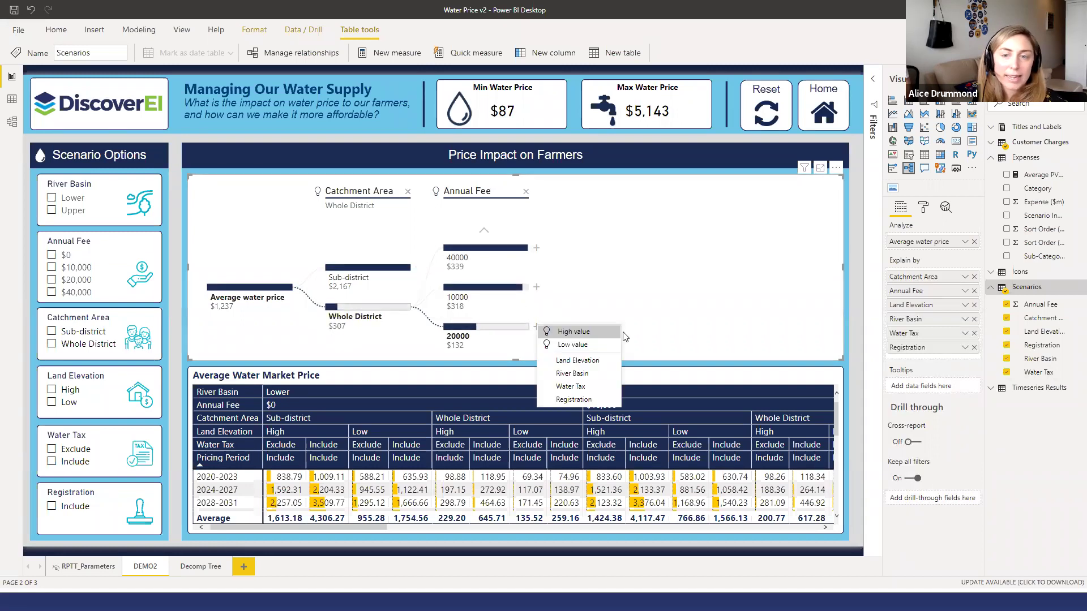
{"action": "left_click", "coordinate": [585, 349]}
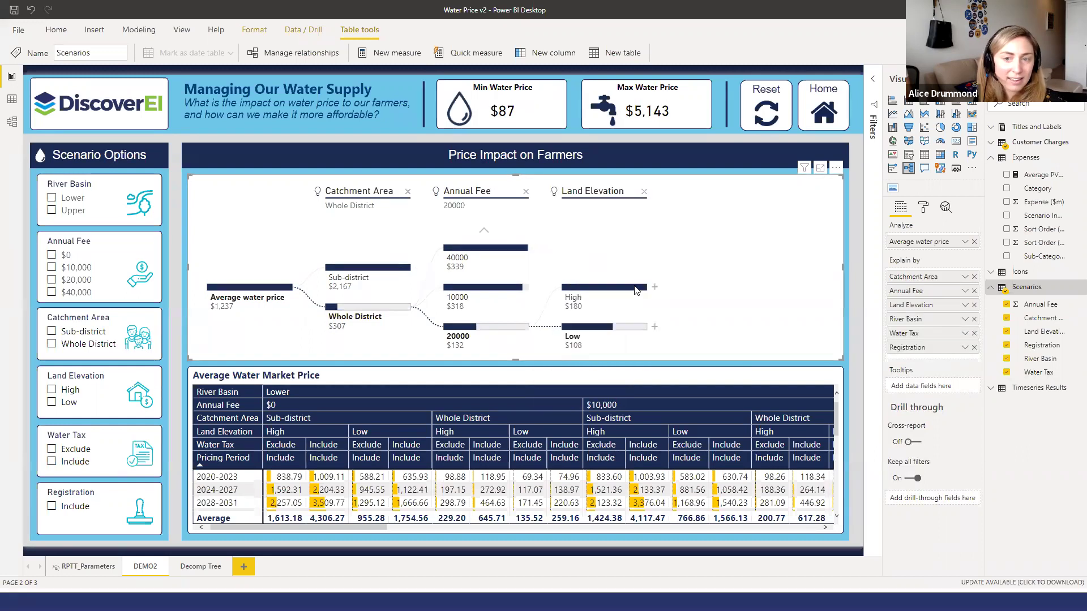
{"action": "left_click", "coordinate": [655, 329]}
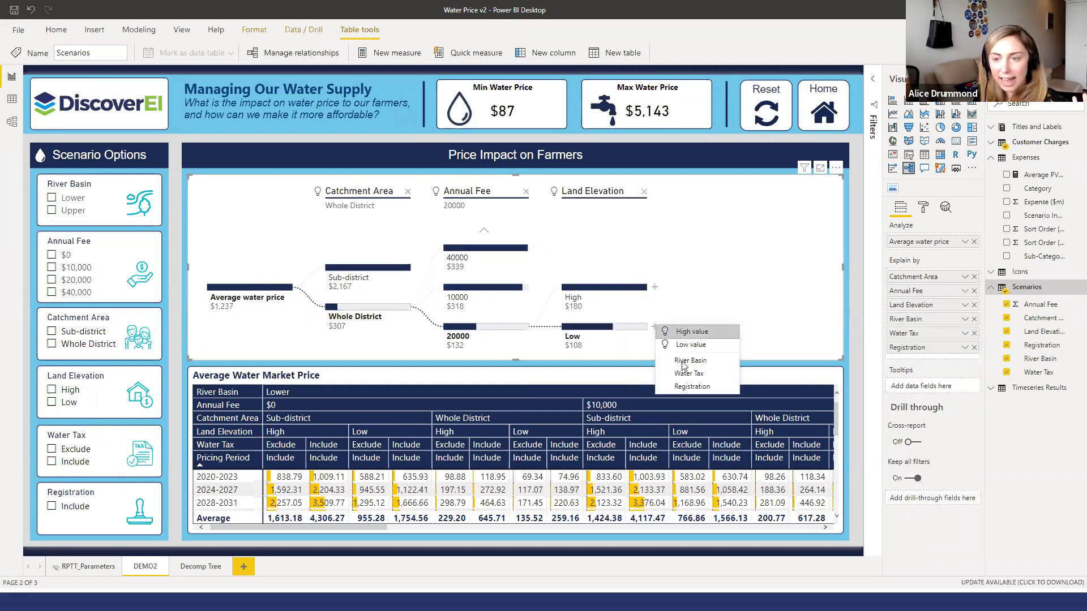
{"action": "left_click", "coordinate": [707, 345]}
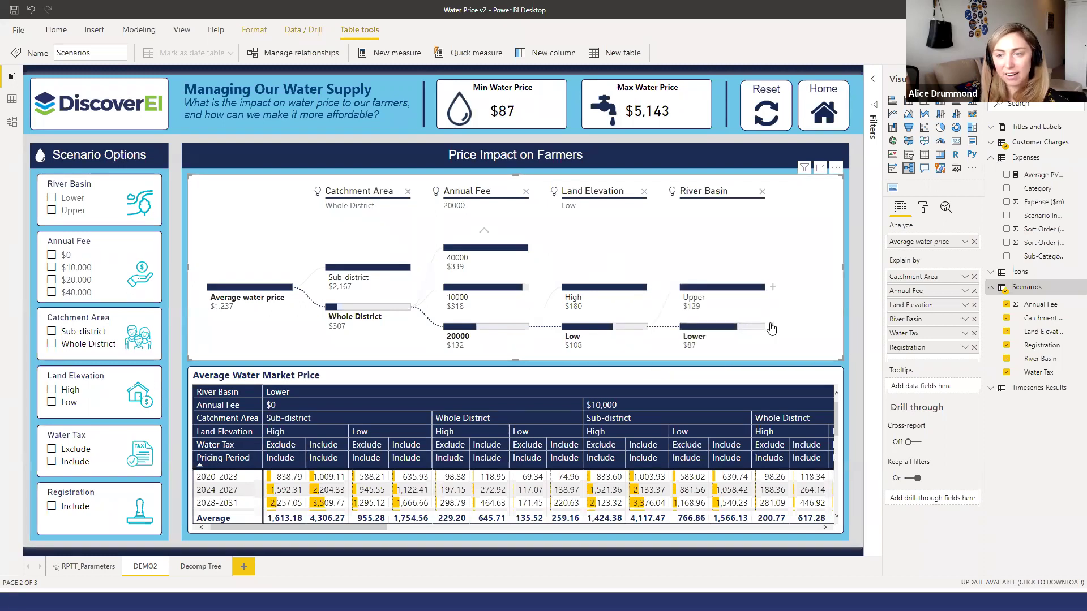
{"action": "left_click", "coordinate": [773, 329]}
{"action": "left_click", "coordinate": [790, 343]}
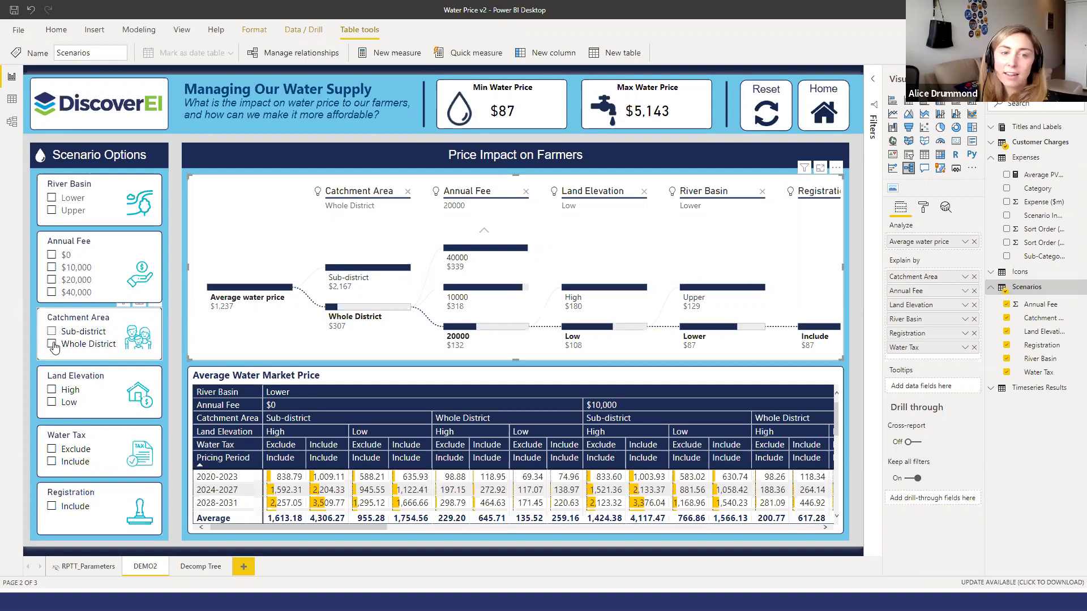
Filter the Catchment Area slicer to Whole District and select the 10000 Annual Fee branch in the decomposition tree.
{"action": "left_click", "coordinate": [77, 360]}
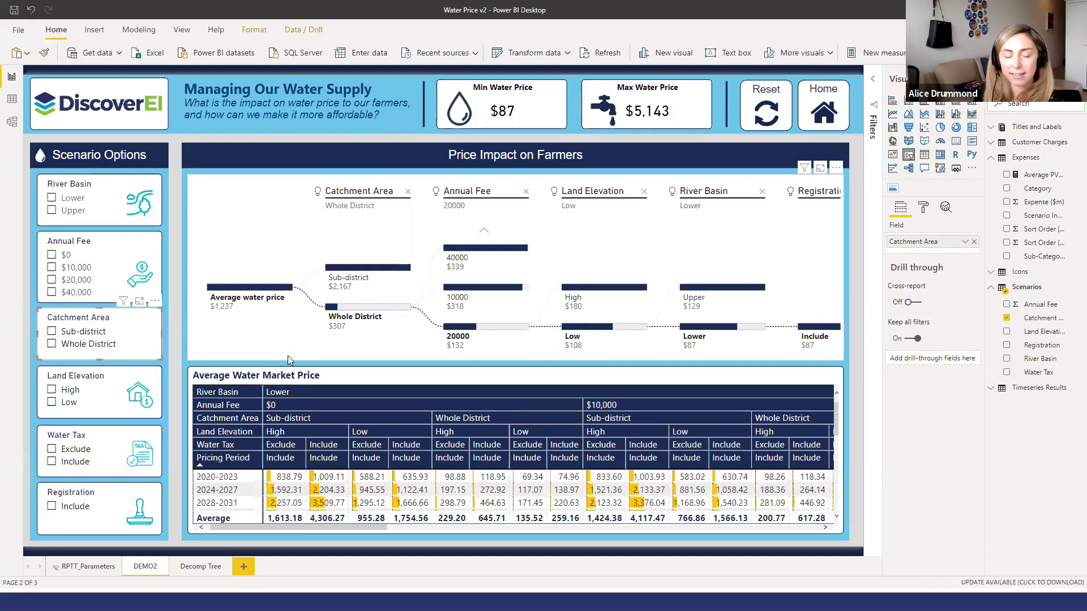
{"action": "left_click", "coordinate": [80, 348]}
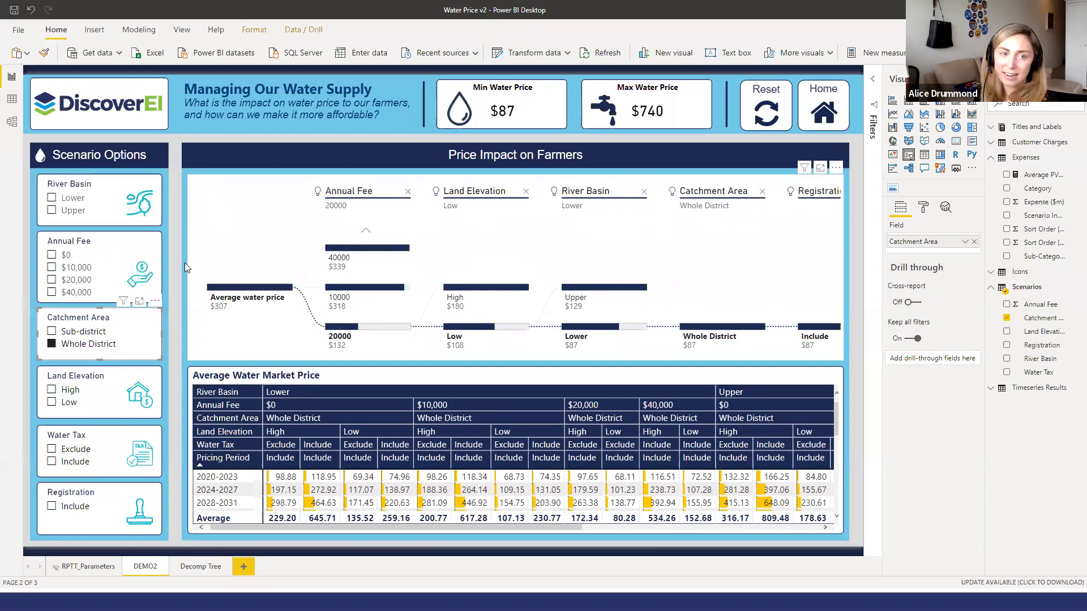
{"action": "left_click", "coordinate": [386, 290]}
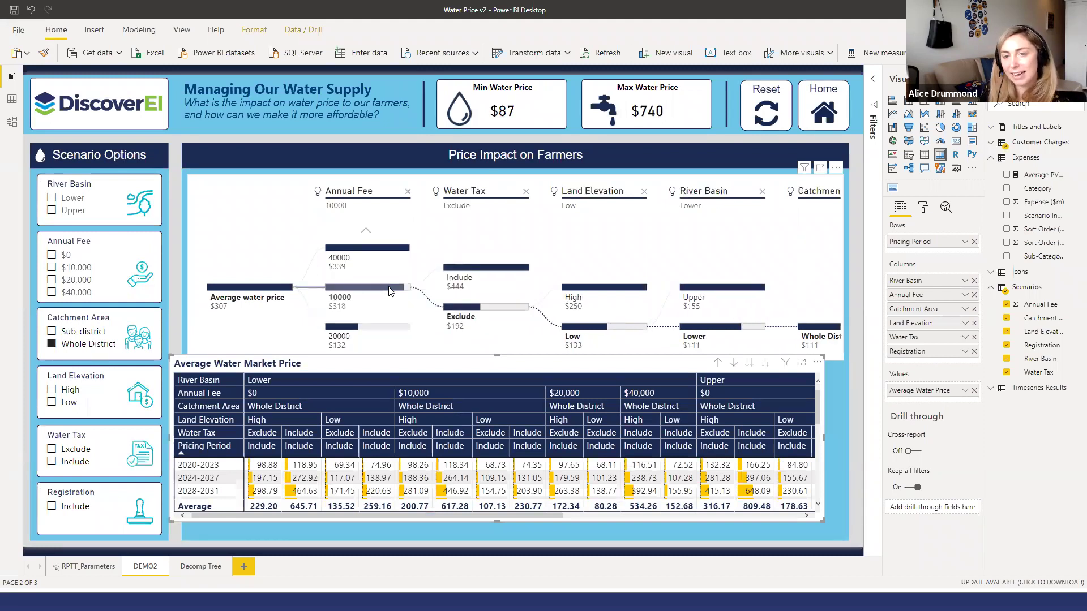
{"action": "mouse_move", "coordinate": [389, 292]}
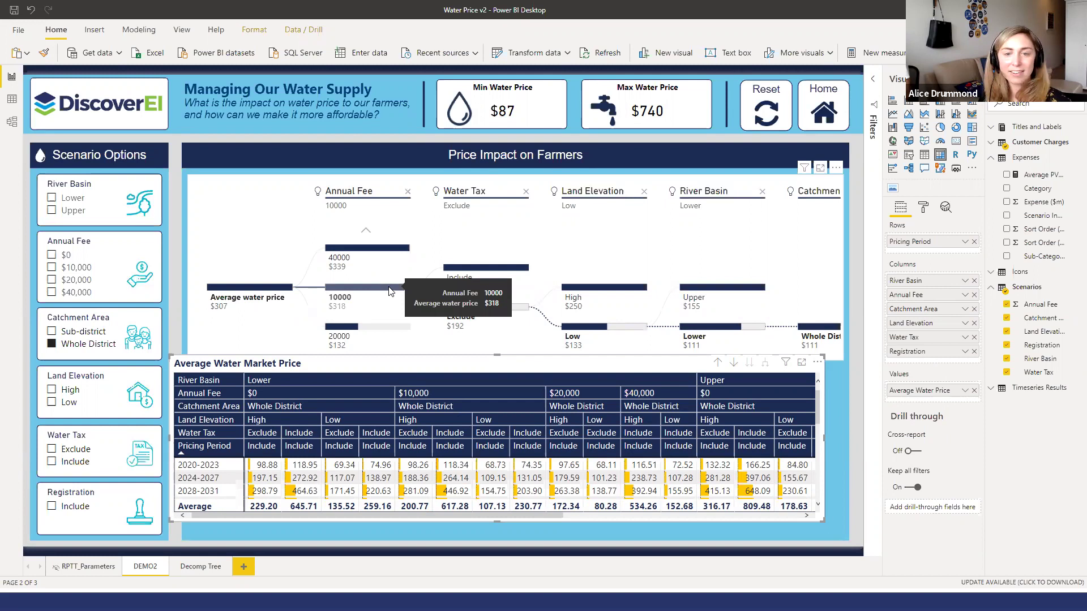
Move the Average Water Market Price matrix below the decomposition tree and remove every level from the tree.
{"action": "left_click_drag", "start_coordinate": [467, 358], "coordinate": [486, 378]}
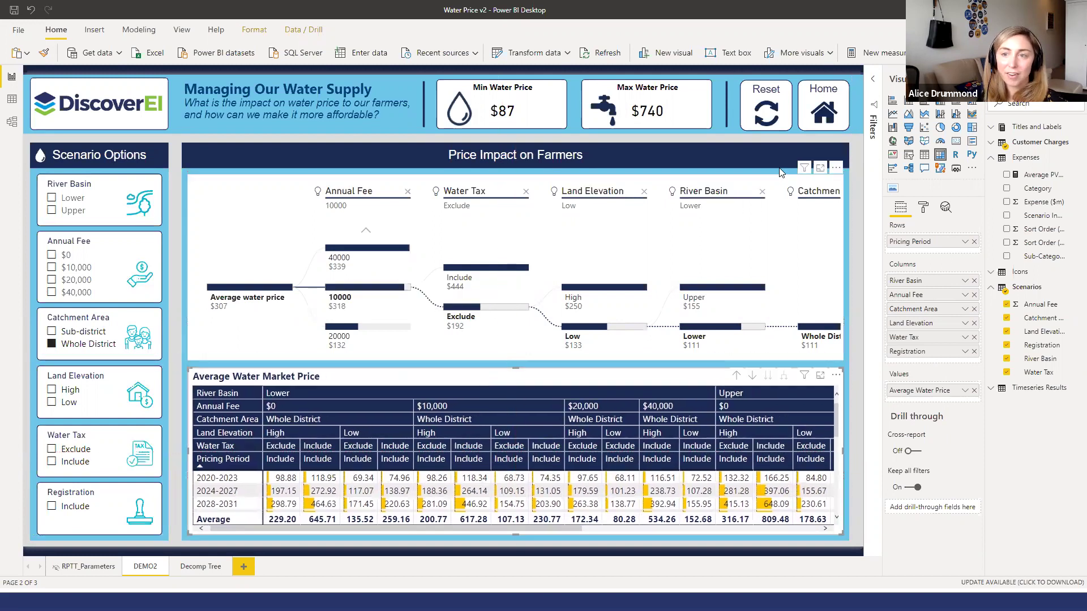
{"action": "left_click", "coordinate": [773, 194]}
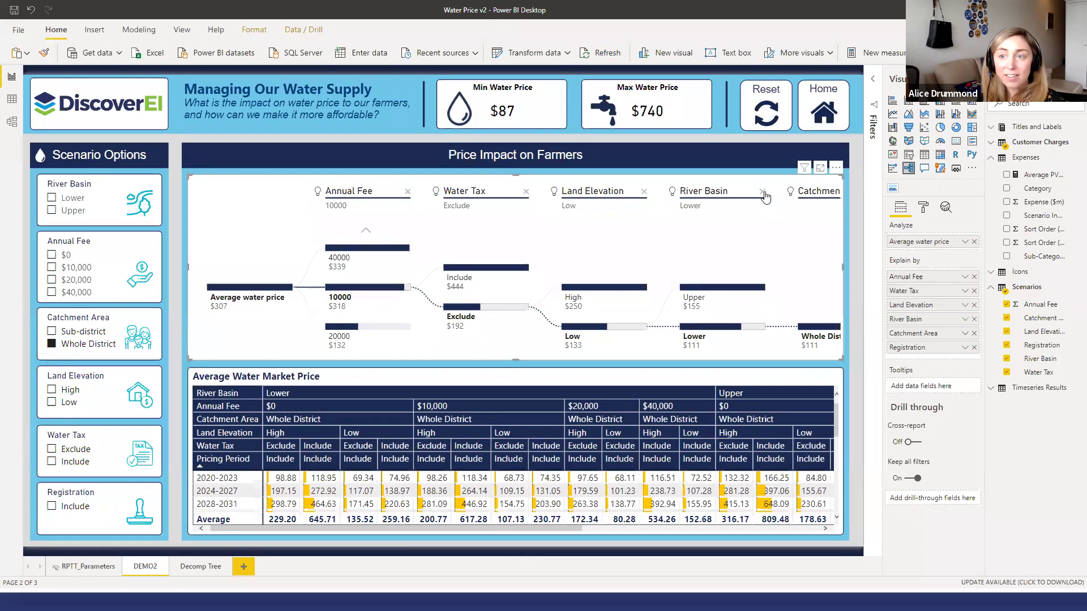
{"action": "left_click", "coordinate": [645, 193]}
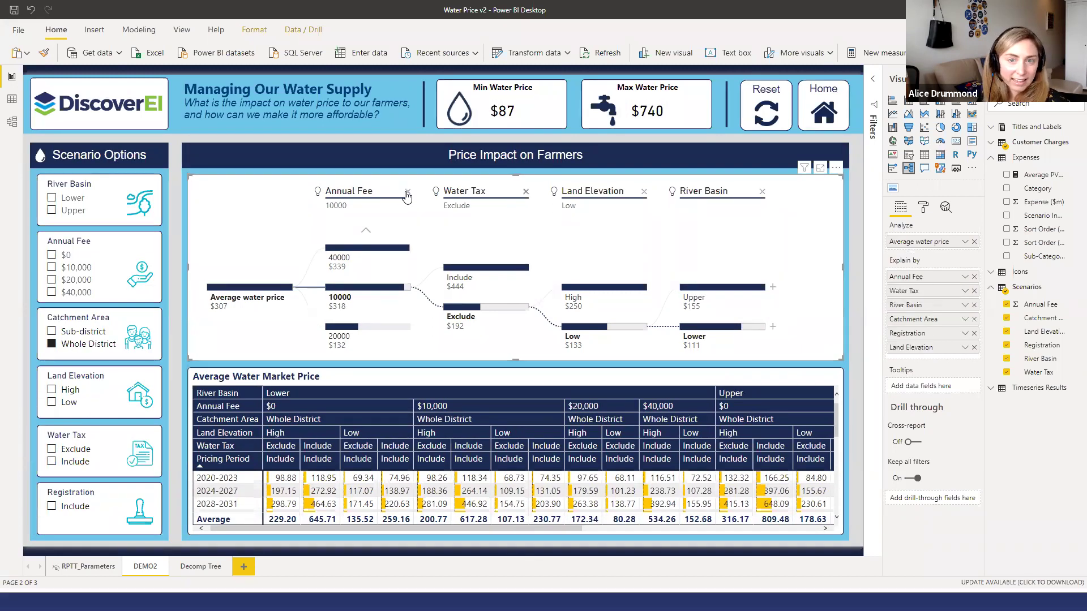
{"action": "left_click", "coordinate": [643, 192]}
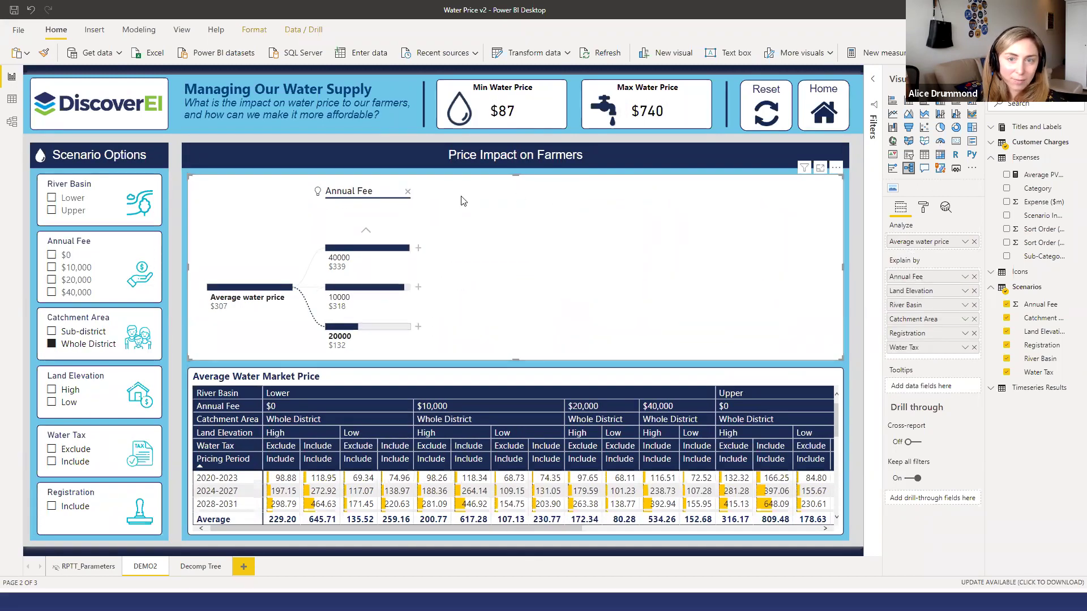
{"action": "left_click", "coordinate": [407, 194]}
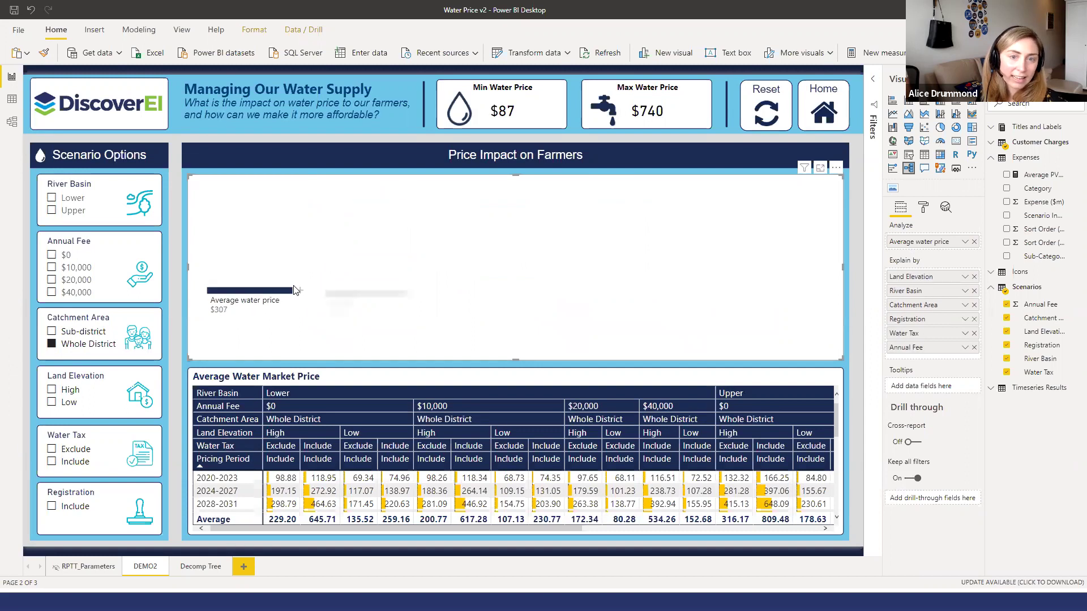
Split Average water price by Land Elevation in the decomposition tree, leaving the Low branch unexpanded.
{"action": "left_click", "coordinate": [299, 291]}
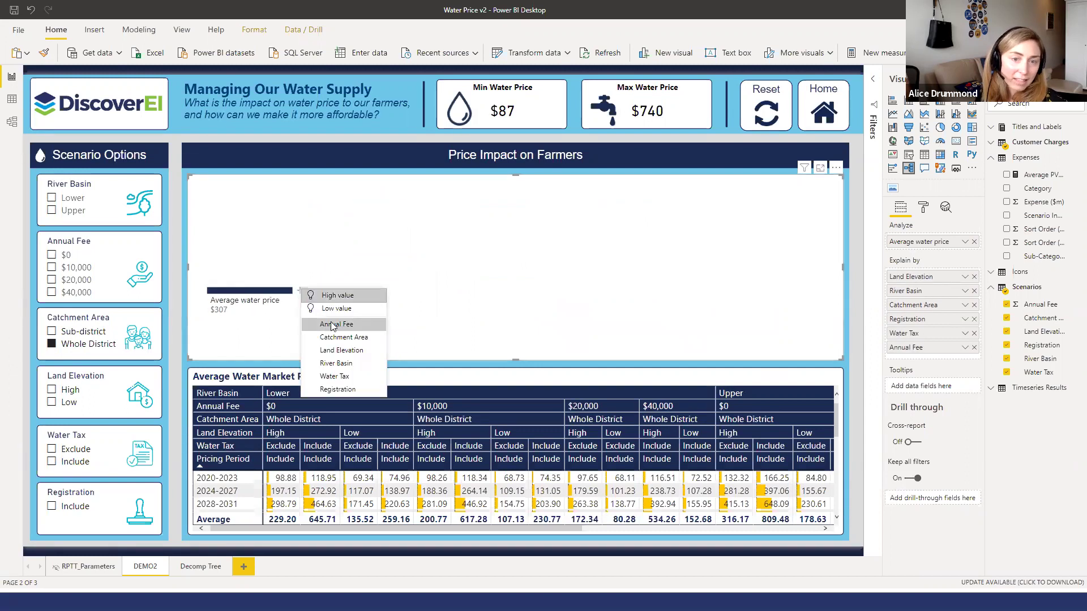
{"action": "left_click", "coordinate": [343, 351]}
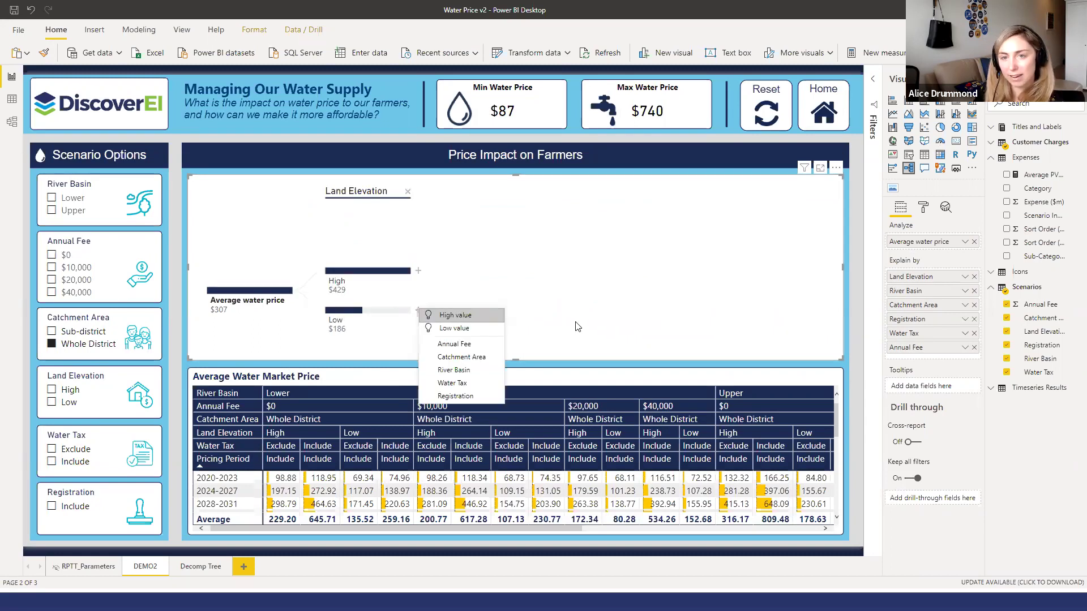
{"action": "left_click", "coordinate": [860, 217]}
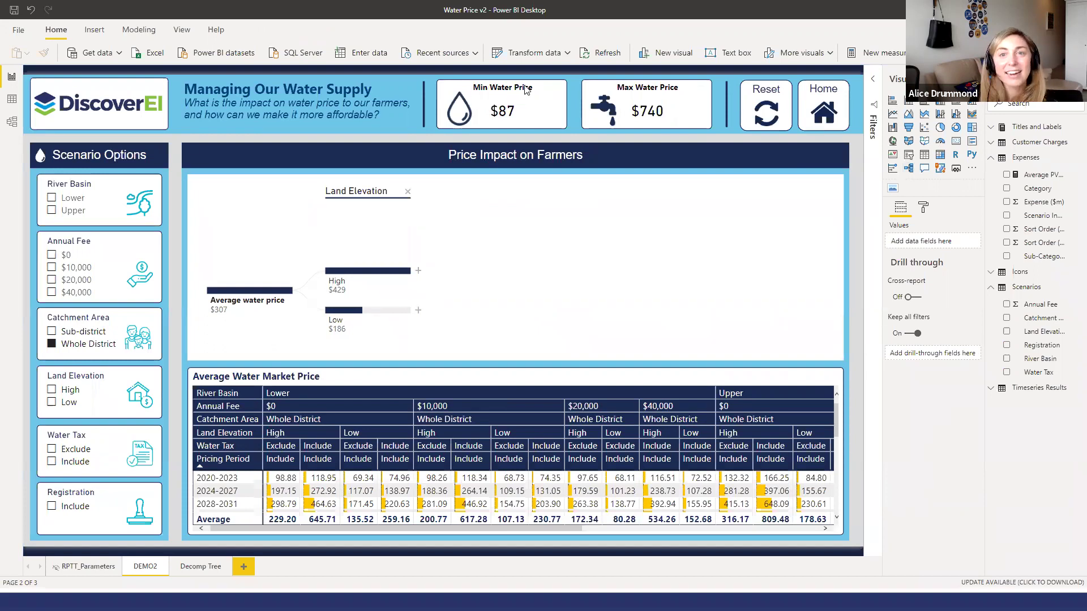
Switch through the Community Sentiment report to the Environmental Scorecard report and select the Werribee catchment on the map.
{"action": "key", "text": "alt+Tab"}
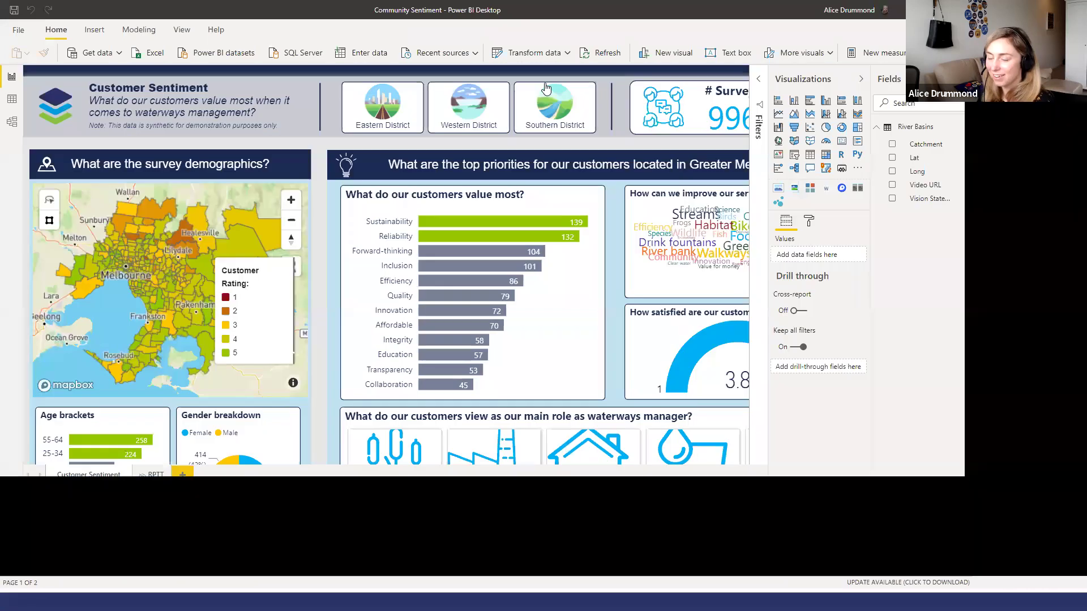
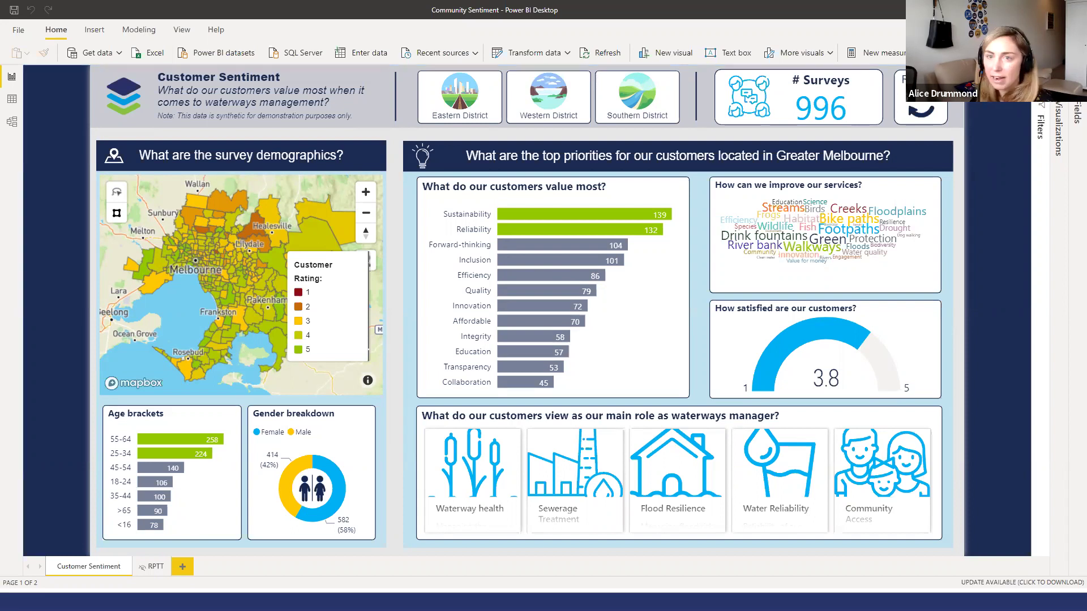
{"action": "key", "text": "alt+Tab"}
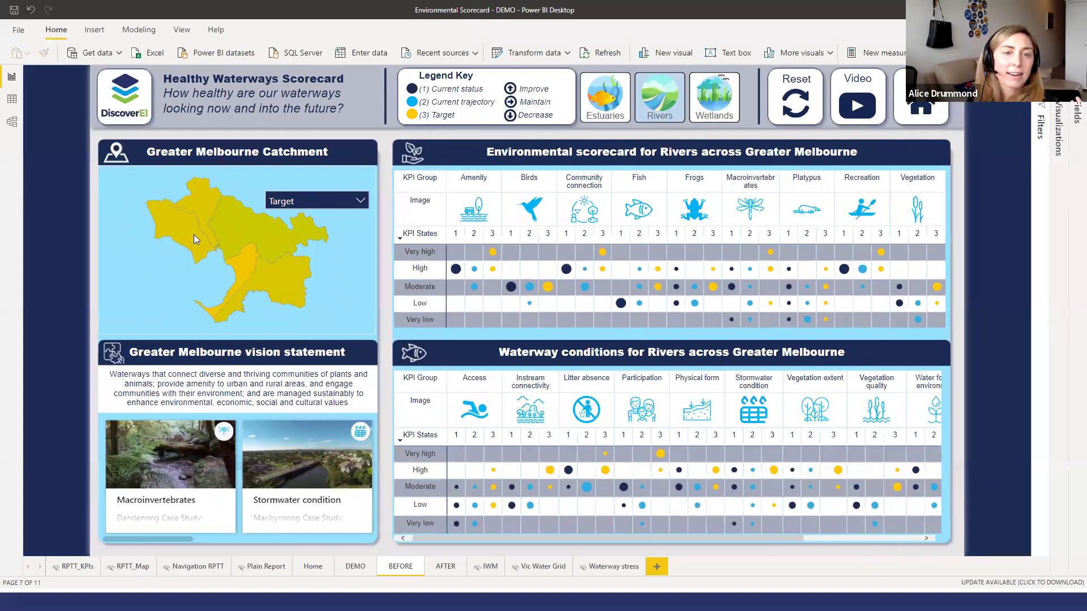
{"action": "left_click", "coordinate": [188, 232]}
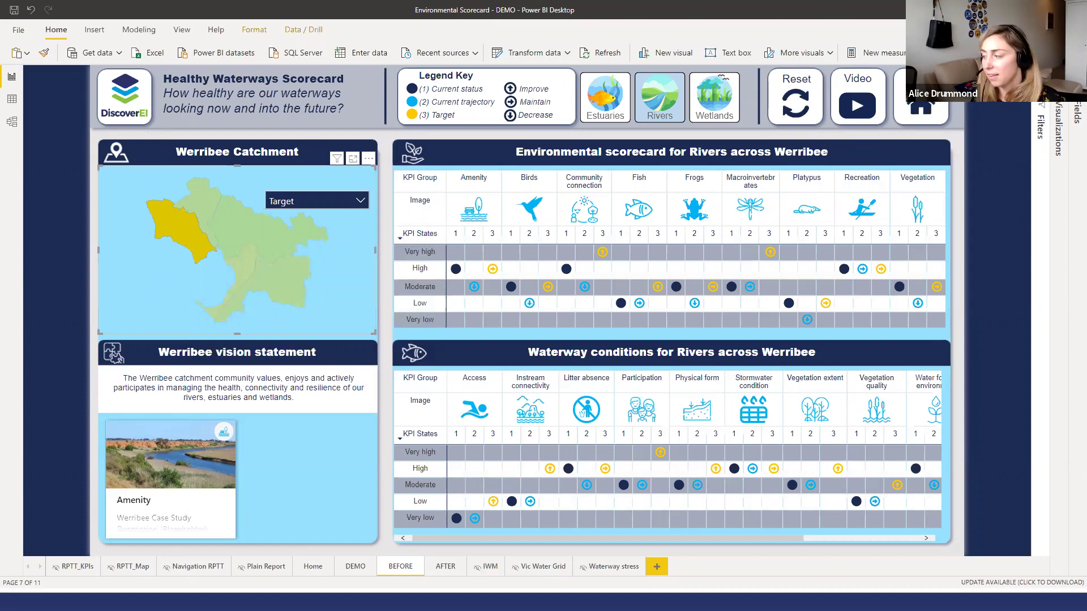
In the Community Sentiment report, enable cross-report drill through on the River Basins Catchment field and delete the automatically added back button.
{"action": "key", "text": "alt+Tab"}
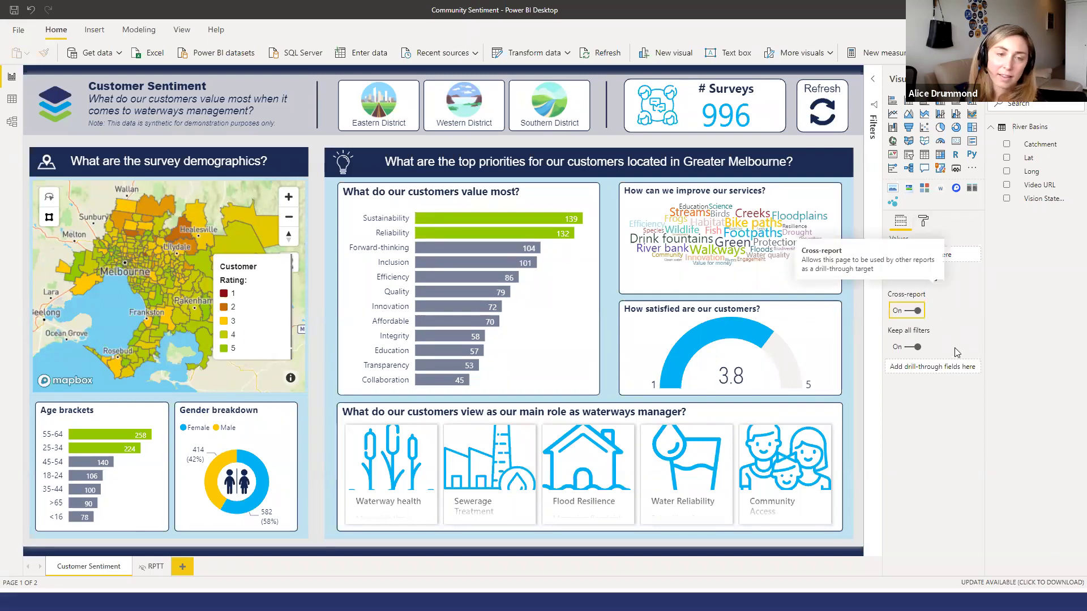
{"action": "left_click_drag", "start_coordinate": [1035, 144], "coordinate": [941, 363]}
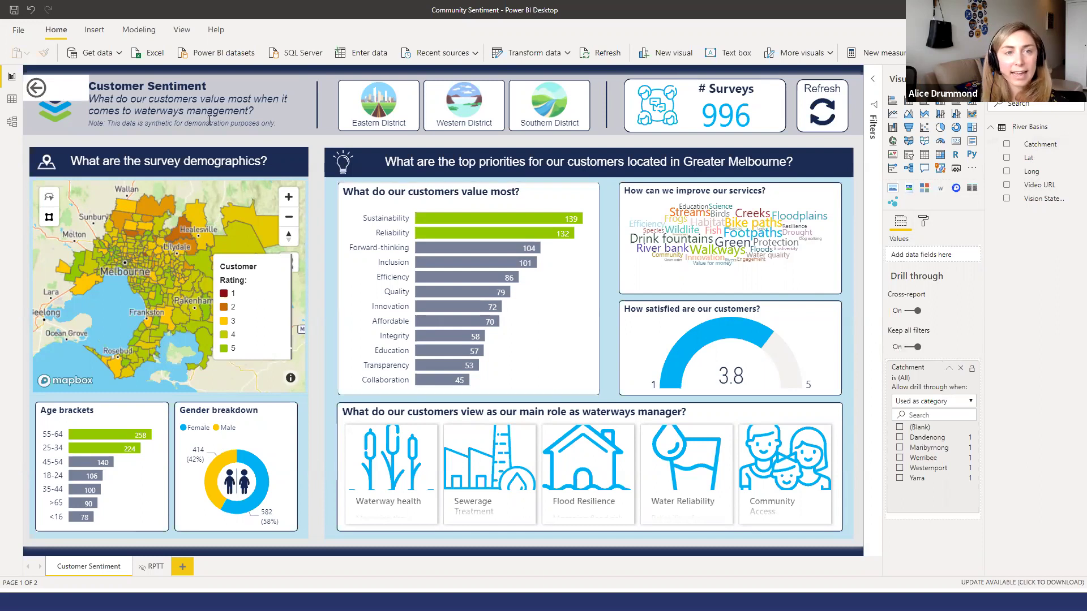
{"action": "left_click", "coordinate": [76, 94]}
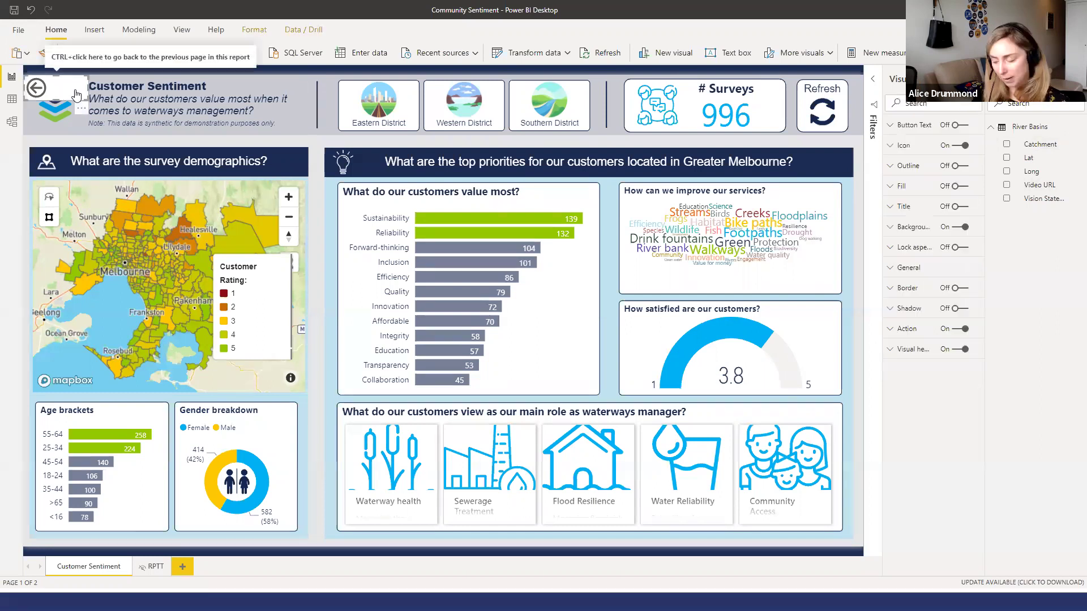
{"action": "key", "text": "Delete"}
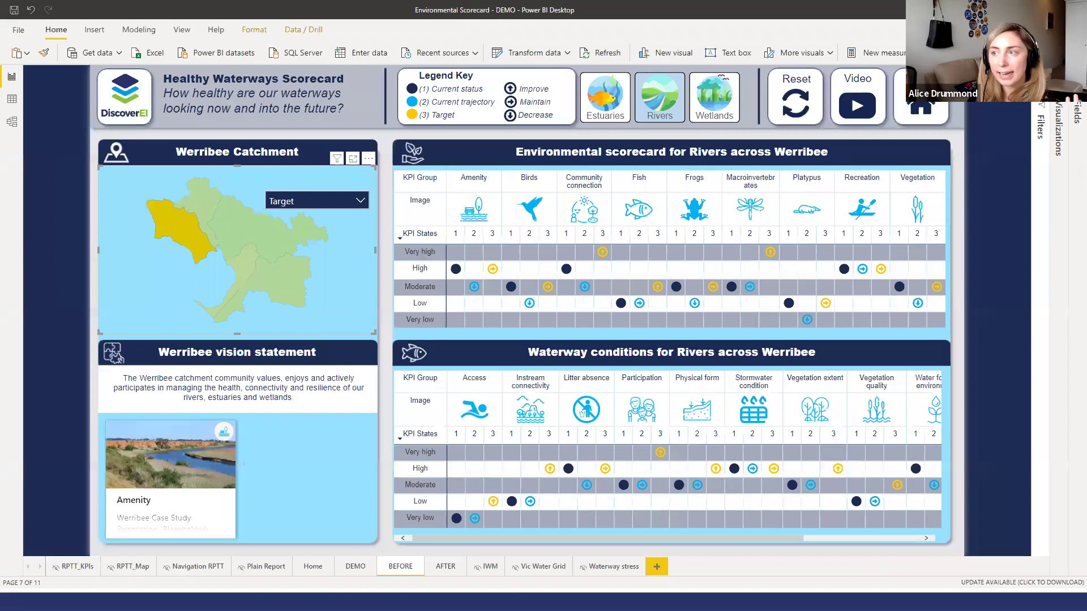
Check the River Basins table's Catchment field in the Environmental Scorecard report, then return to Community Sentiment.
{"action": "left_click", "coordinate": [1076, 113]}
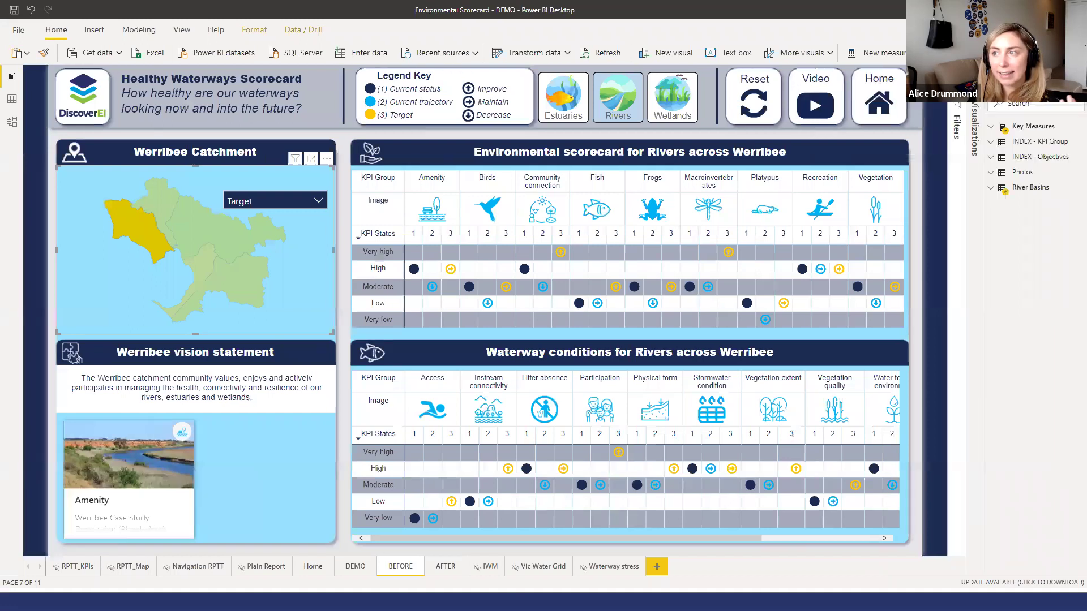
{"action": "left_click", "coordinate": [991, 189]}
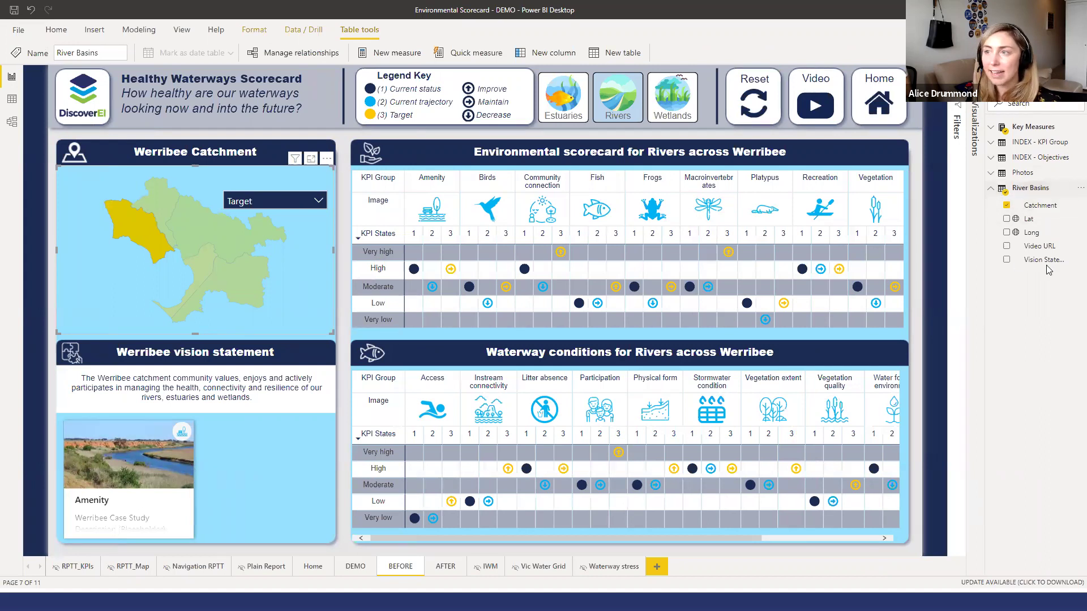
{"action": "key", "text": "alt+Tab"}
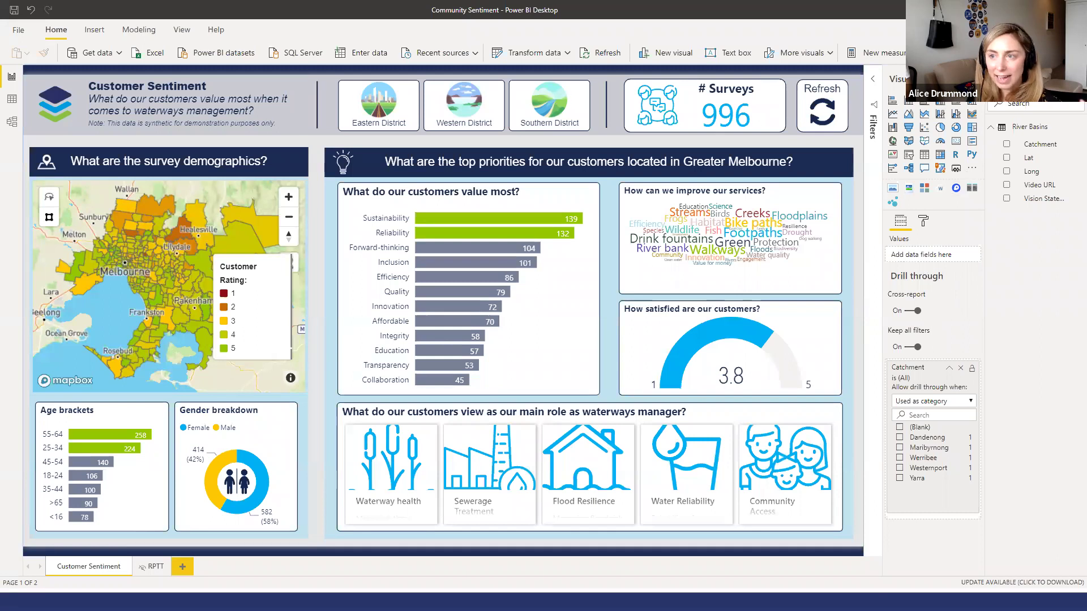
Check the current file's report settings for allowing cross-report drillthrough and accept the options.
{"action": "left_click", "coordinate": [975, 79]}
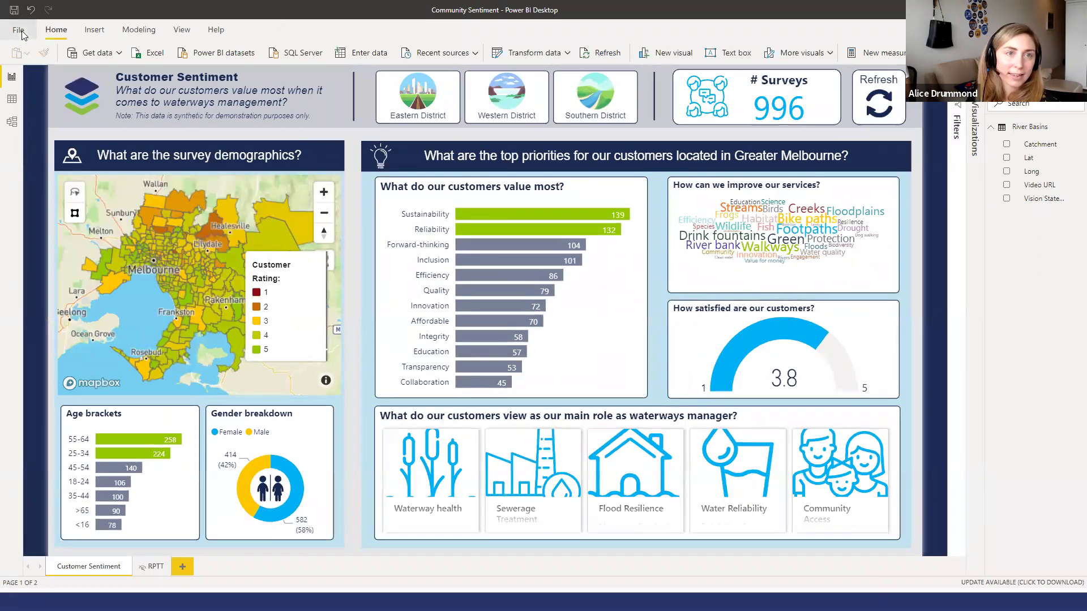
{"action": "left_click", "coordinate": [19, 30]}
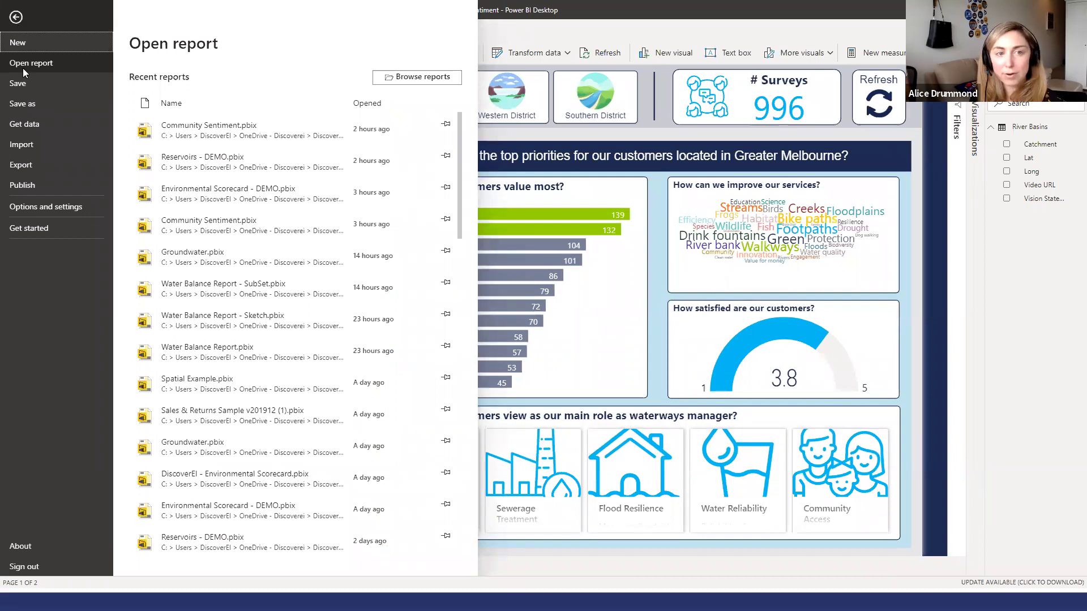
{"action": "left_click", "coordinate": [33, 210]}
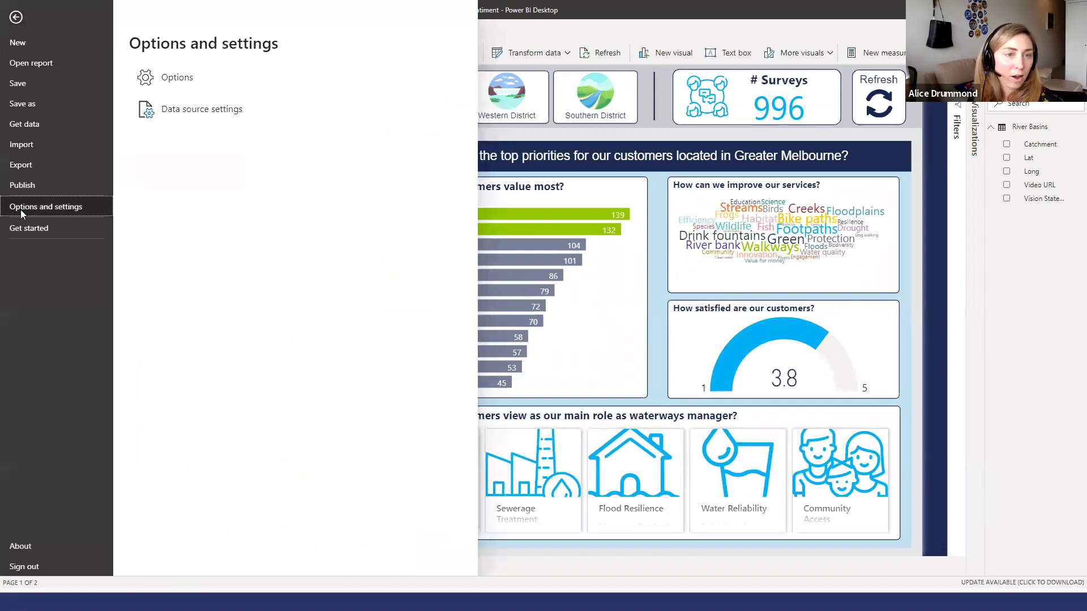
{"action": "left_click", "coordinate": [193, 80]}
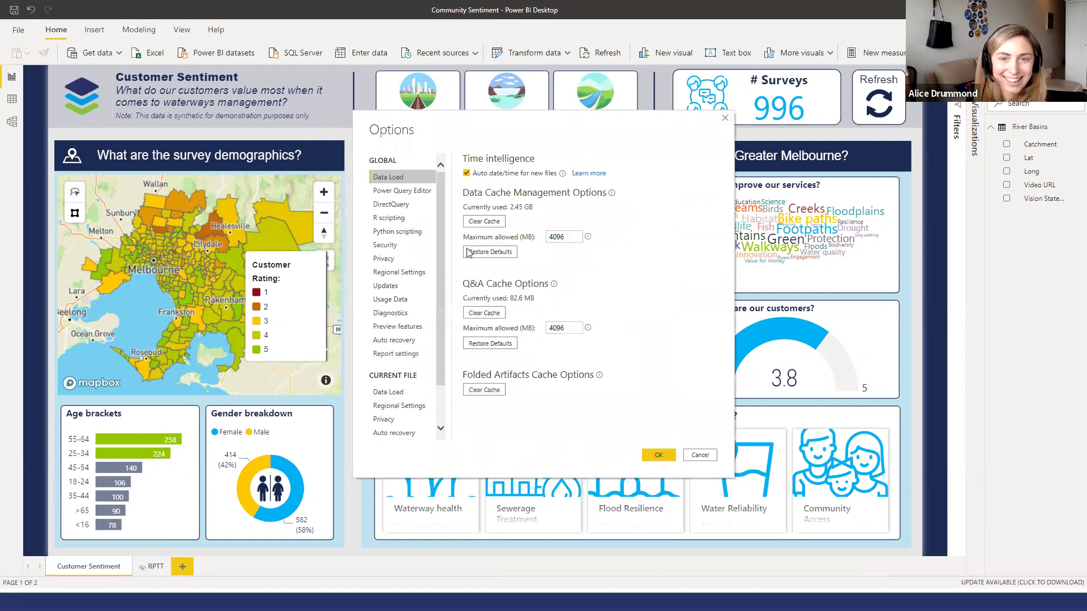
{"action": "scroll", "coordinate": [391, 379], "scroll_direction": "down", "scroll_amount": 1}
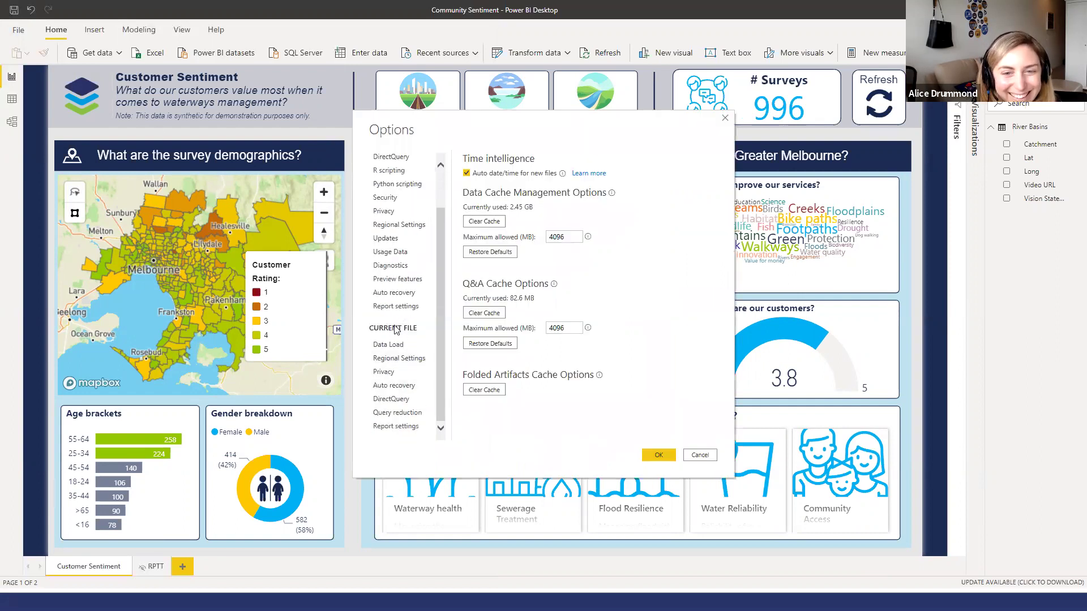
{"action": "left_click", "coordinate": [399, 430]}
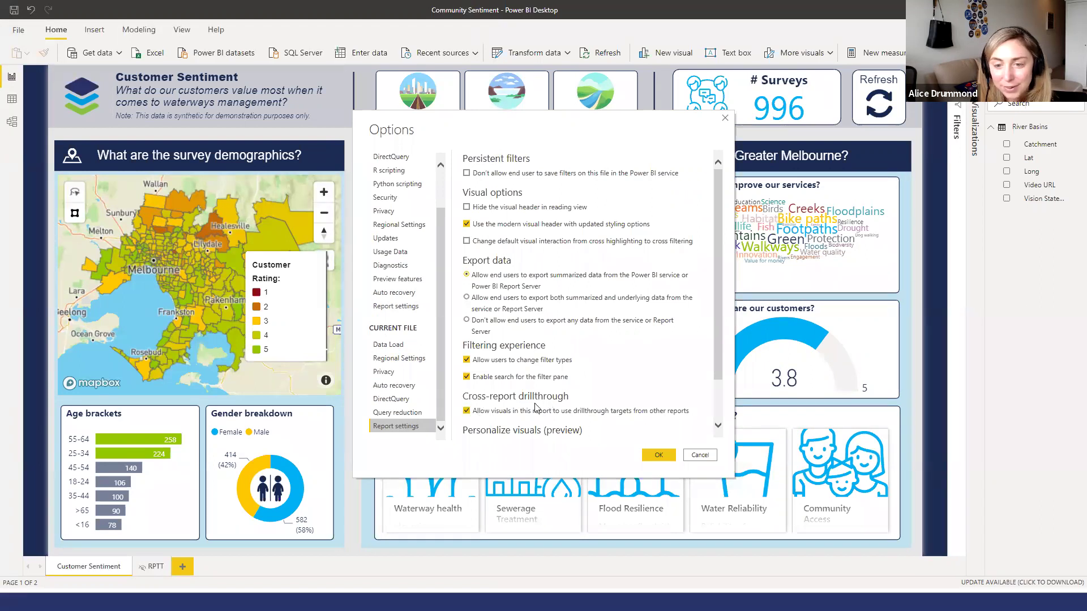
{"action": "left_click", "coordinate": [656, 456]}
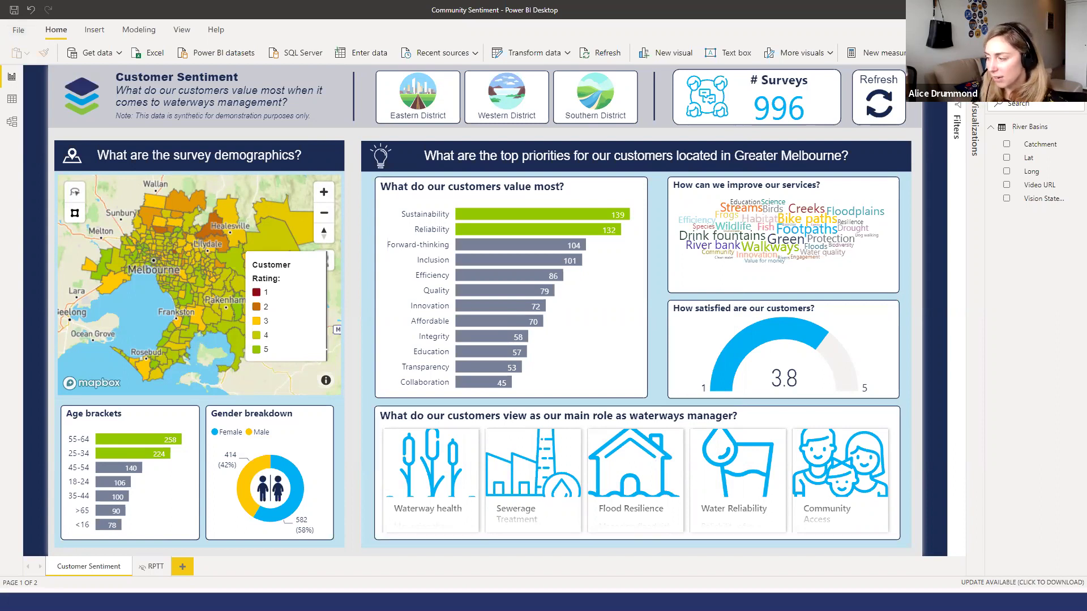
Switch to the Power BI service in the browser, open the Environmental Scorecard report full screen and close its placeholder video.
{"action": "key", "text": "alt+Tab"}
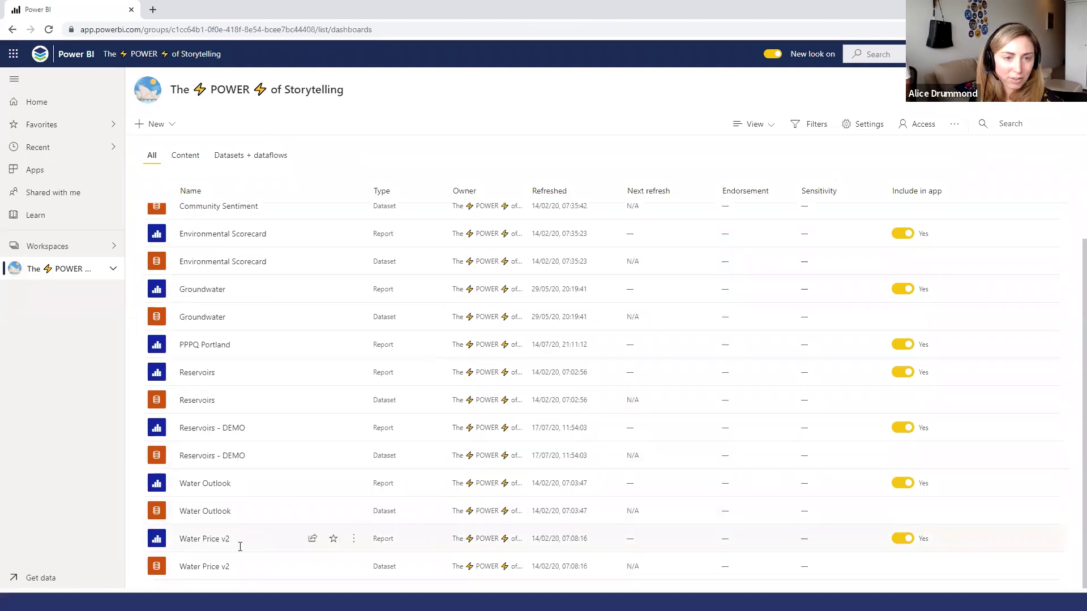
{"action": "left_click", "coordinate": [209, 275]}
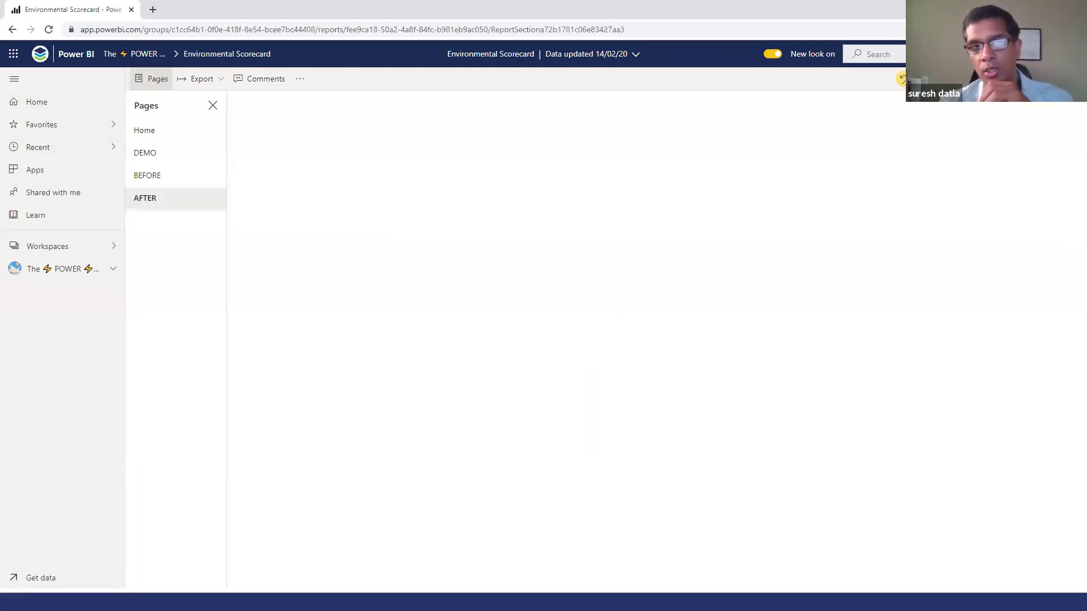
{"action": "left_click", "coordinate": [902, 78]}
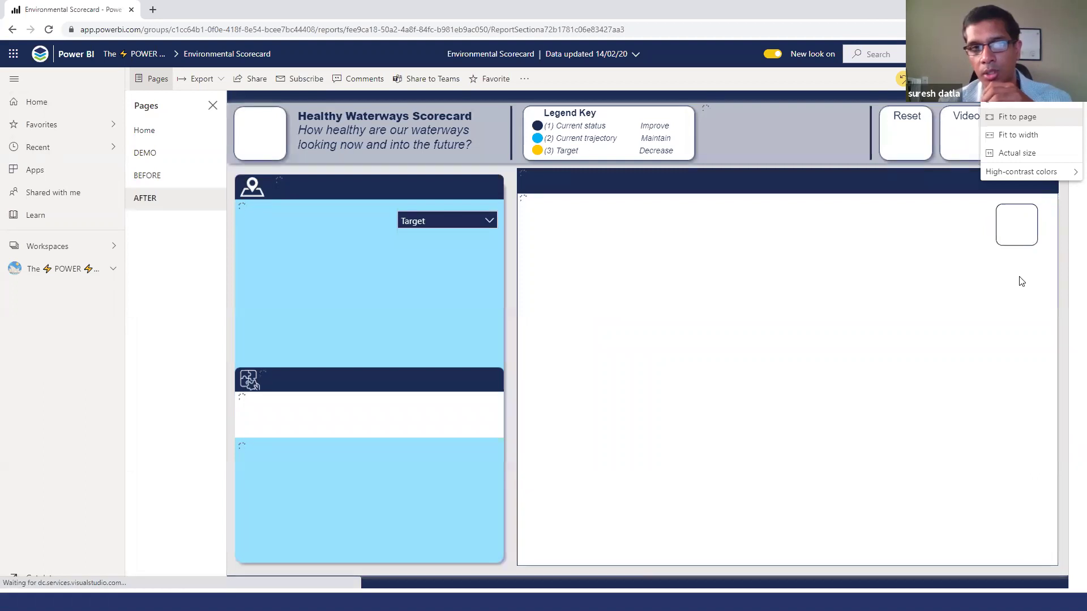
{"action": "left_click", "coordinate": [1017, 227]}
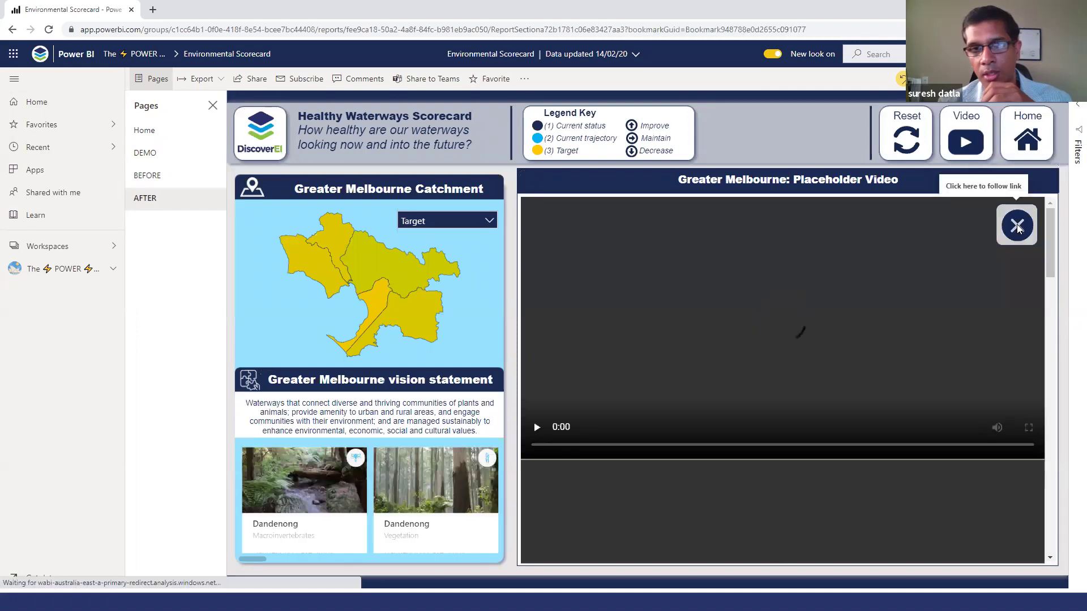
{"action": "left_click", "coordinate": [1017, 226]}
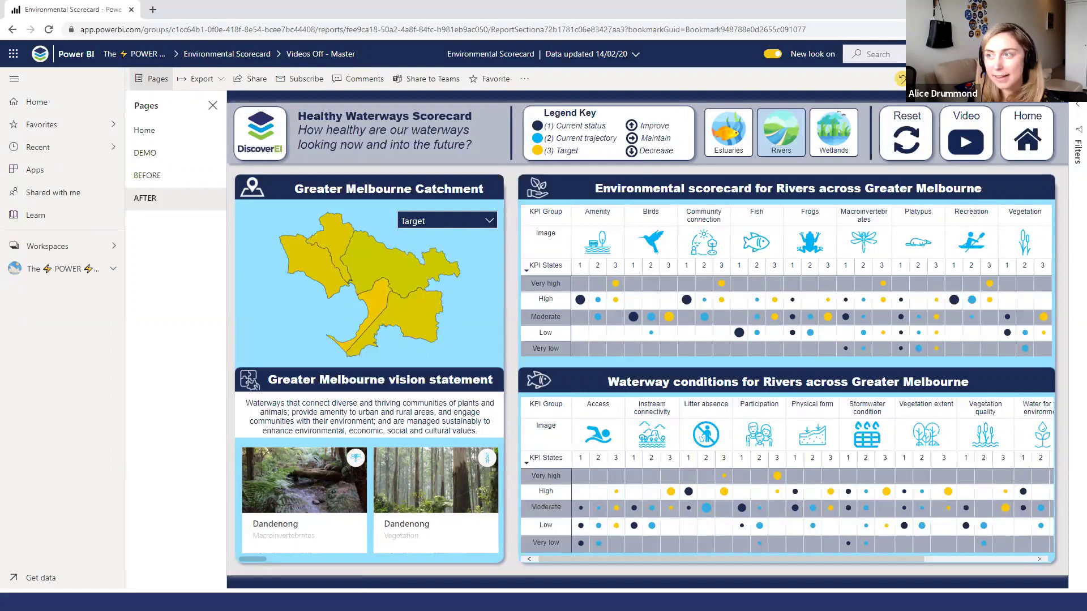
{"action": "left_click", "coordinate": [996, 78]}
{"action": "left_click", "coordinate": [1010, 167]}
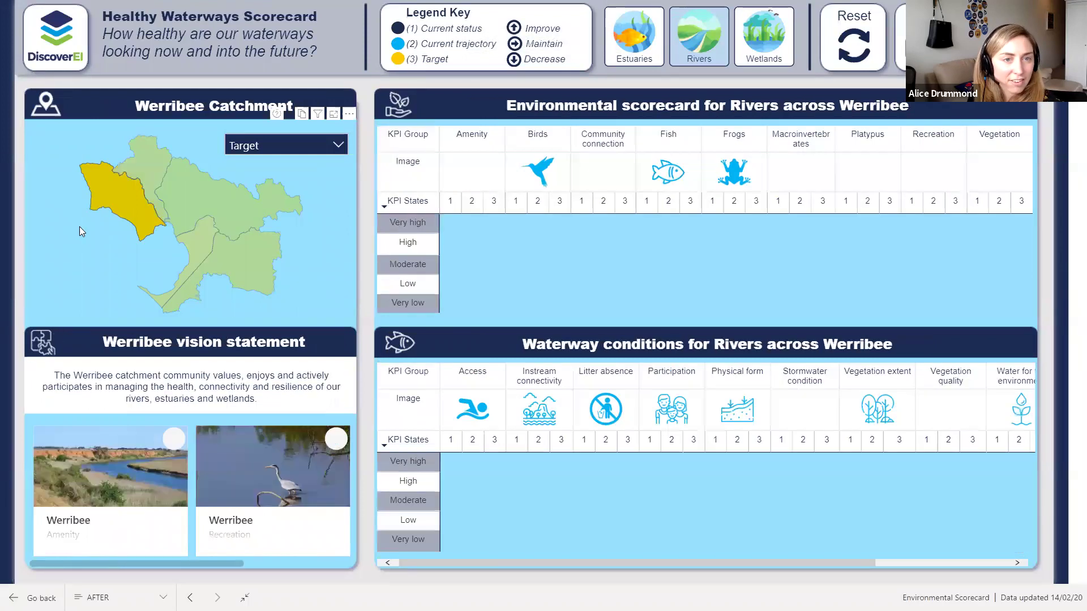
Drill through from the selected western catchment on the Werribee map to the Customer Sentiment page of the Community Sentiment report.
{"action": "right_click", "coordinate": [124, 210]}
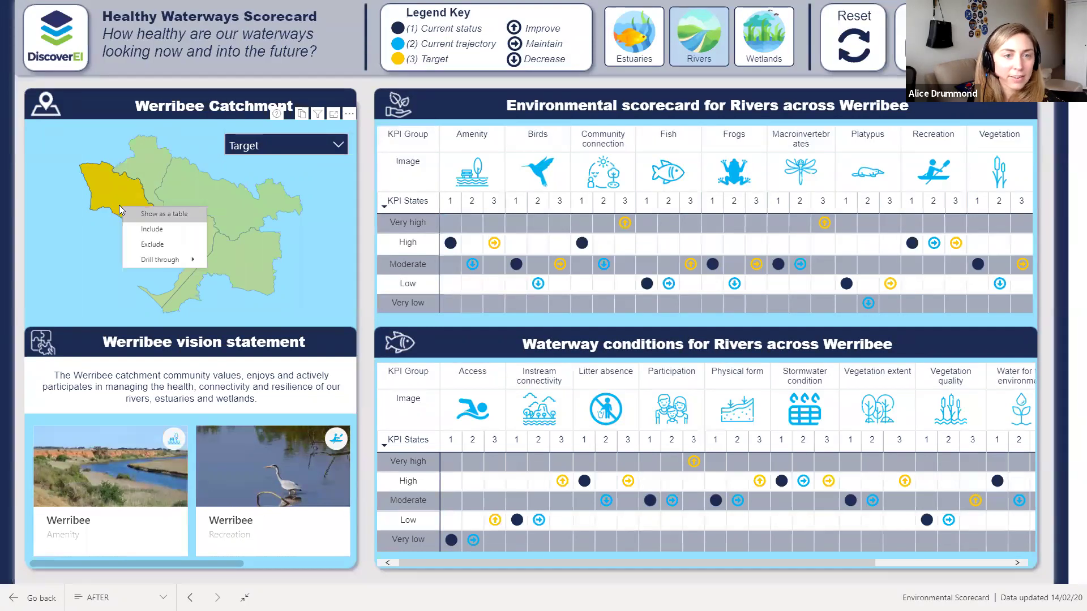
{"action": "key", "text": "Escape"}
{"action": "mouse_move", "coordinate": [124, 208]}
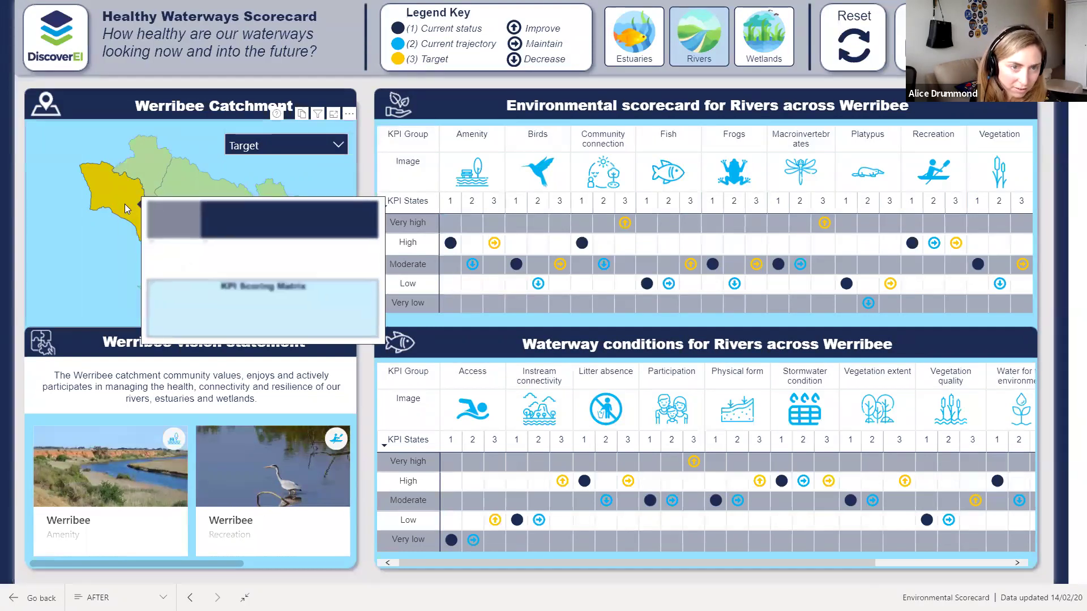
{"action": "right_click", "coordinate": [124, 207]}
{"action": "mouse_move", "coordinate": [170, 261]}
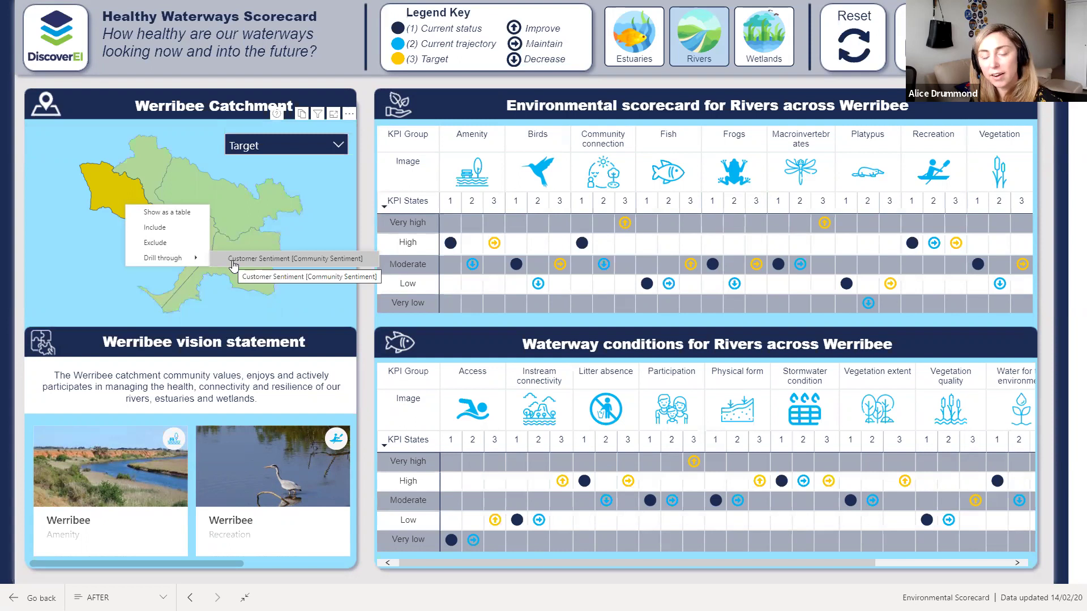
{"action": "left_click", "coordinate": [260, 264]}
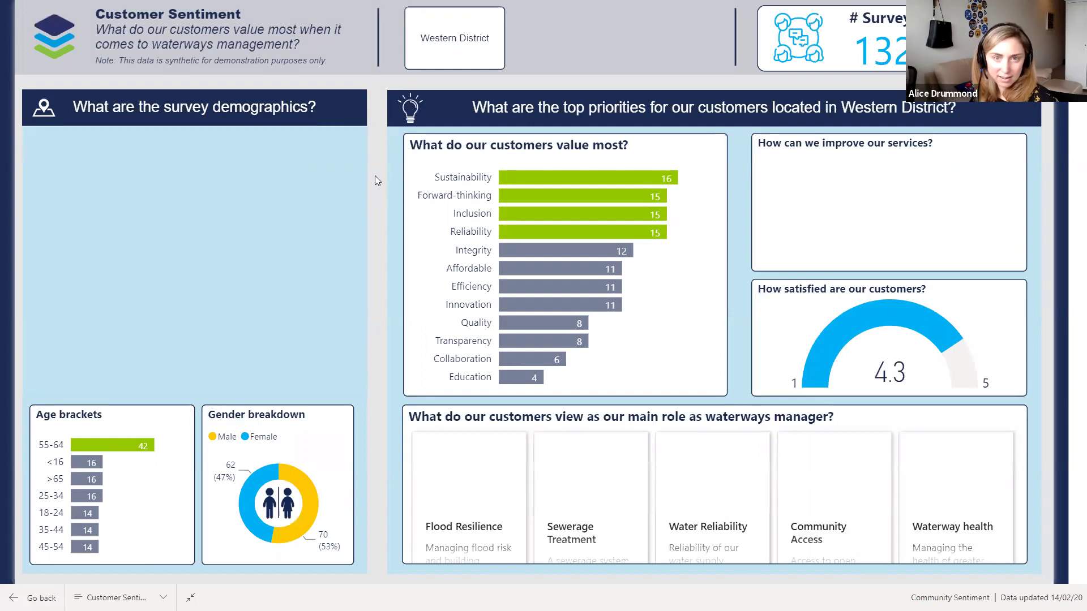
Leave full screen and zoom the survey demographics map in on the coloured areas around Melbourne.
{"action": "key", "text": "Escape"}
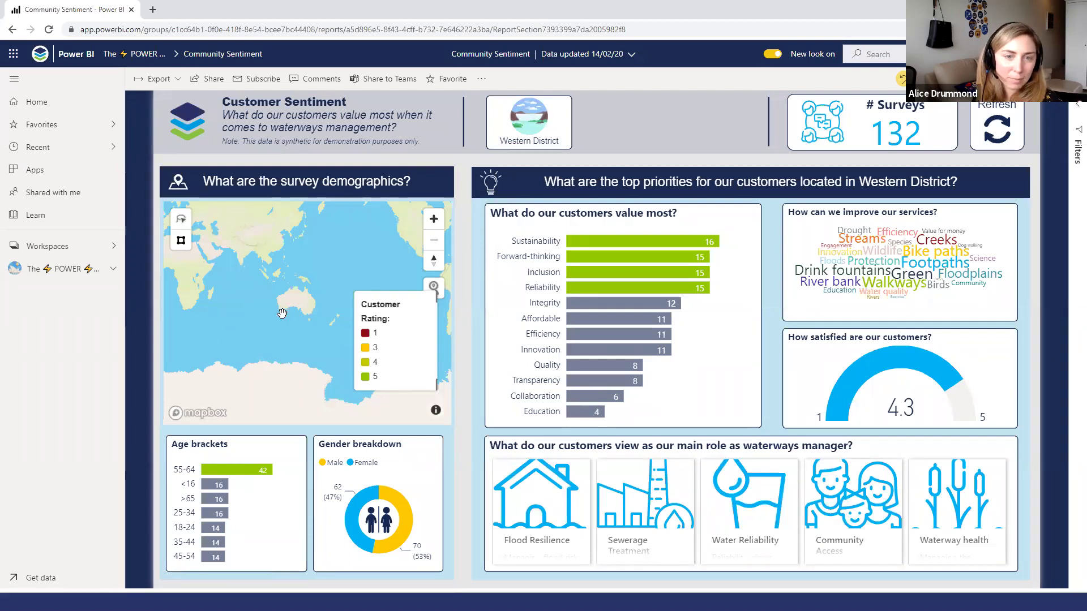
{"action": "scroll", "coordinate": [315, 306], "scroll_direction": "up", "scroll_amount": 3}
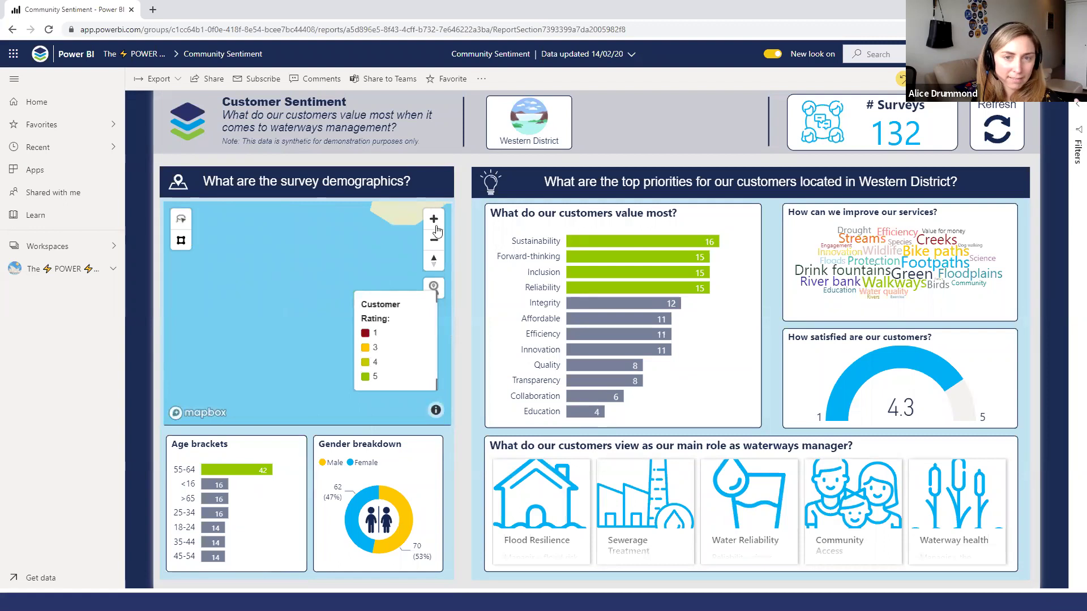
{"action": "scroll", "coordinate": [257, 281], "scroll_direction": "down", "scroll_amount": 3}
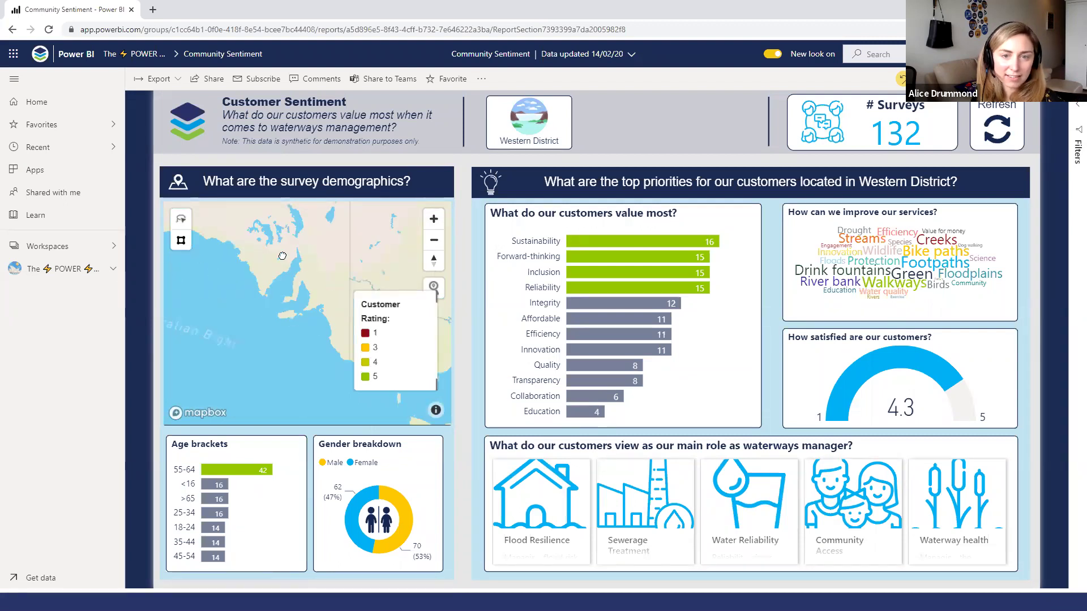
{"action": "scroll", "coordinate": [258, 281], "scroll_direction": "up", "scroll_amount": 5}
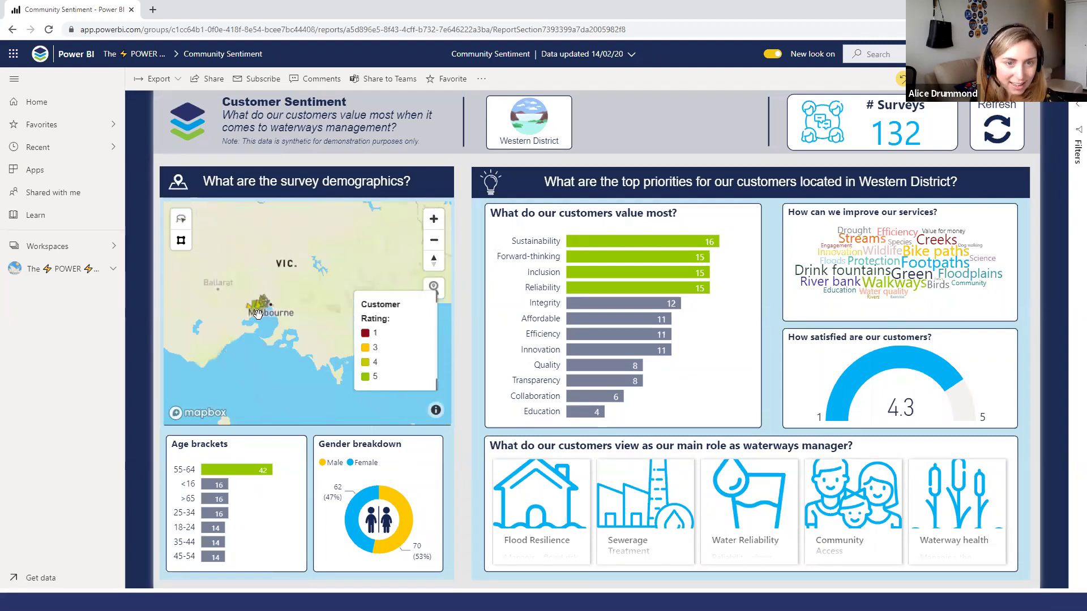
{"action": "scroll", "coordinate": [328, 318], "scroll_direction": "up", "scroll_amount": 3}
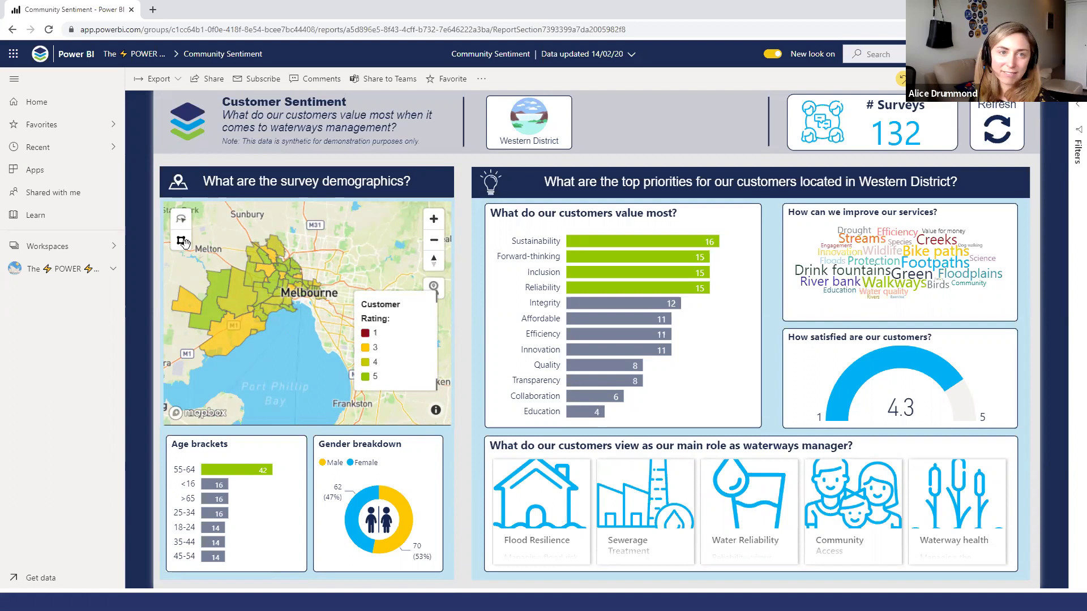
Go to the The POWER of Storytelling workspace and look through its list of reports and datasets.
{"action": "left_click", "coordinate": [145, 55]}
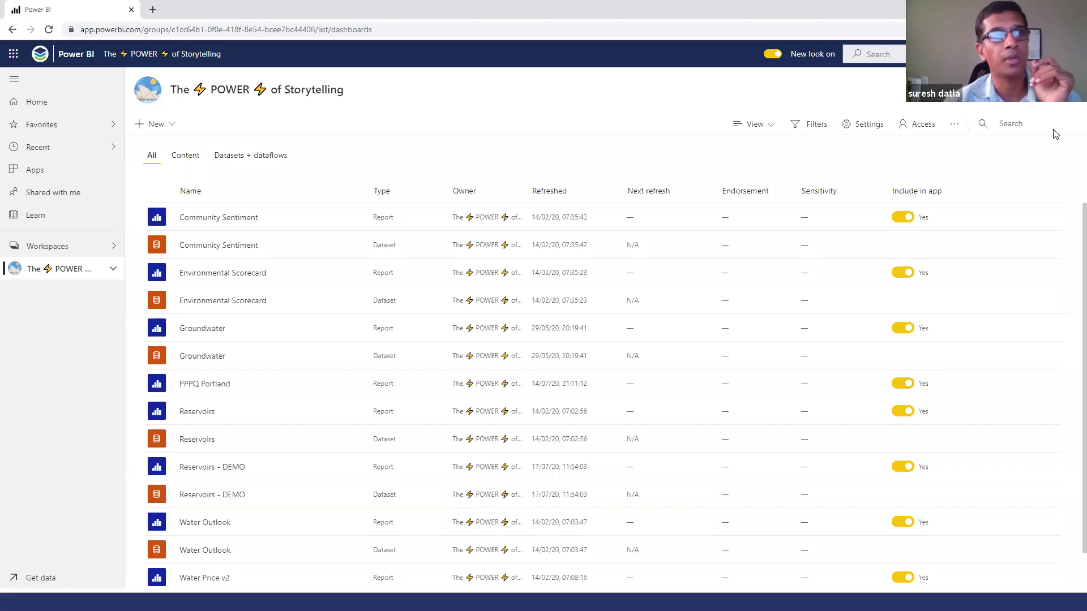
{"action": "left_click", "coordinate": [1036, 90]}
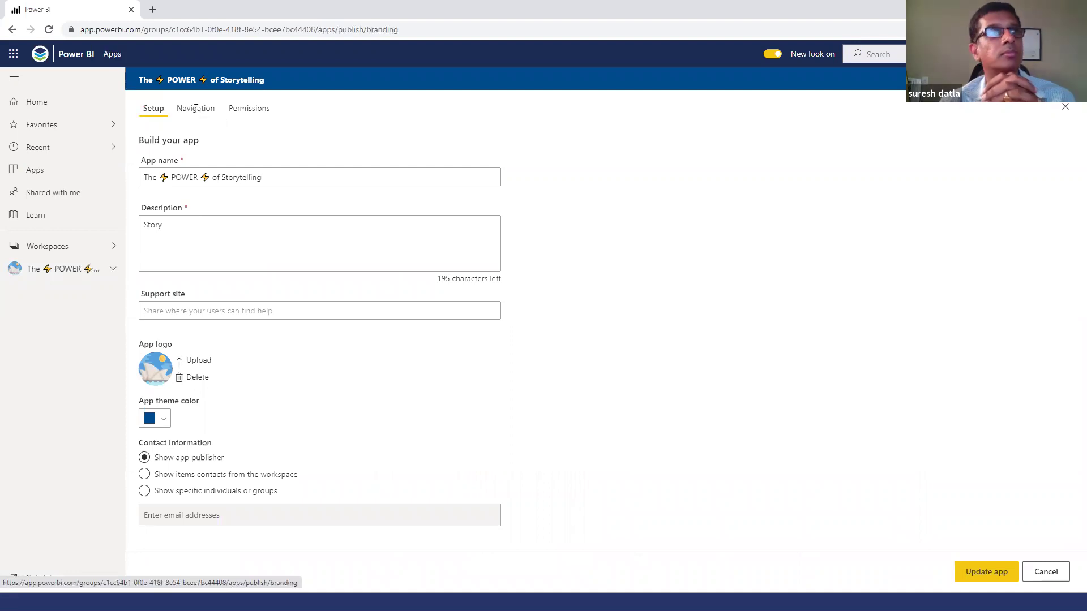
{"action": "left_click", "coordinate": [1045, 572]}
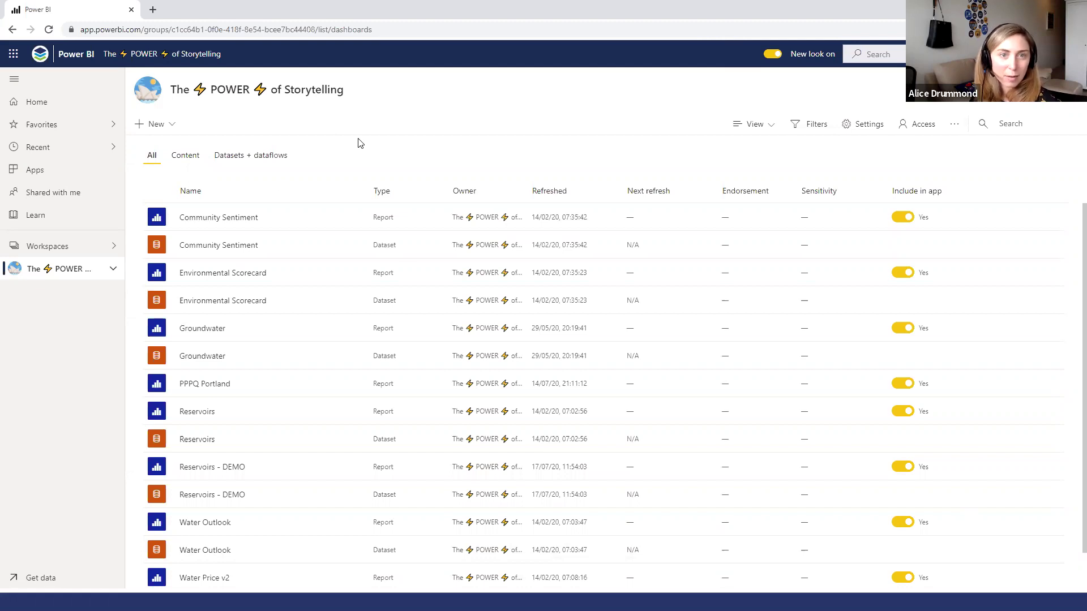
{"action": "scroll", "coordinate": [427, 362], "scroll_direction": "down", "scroll_amount": 1}
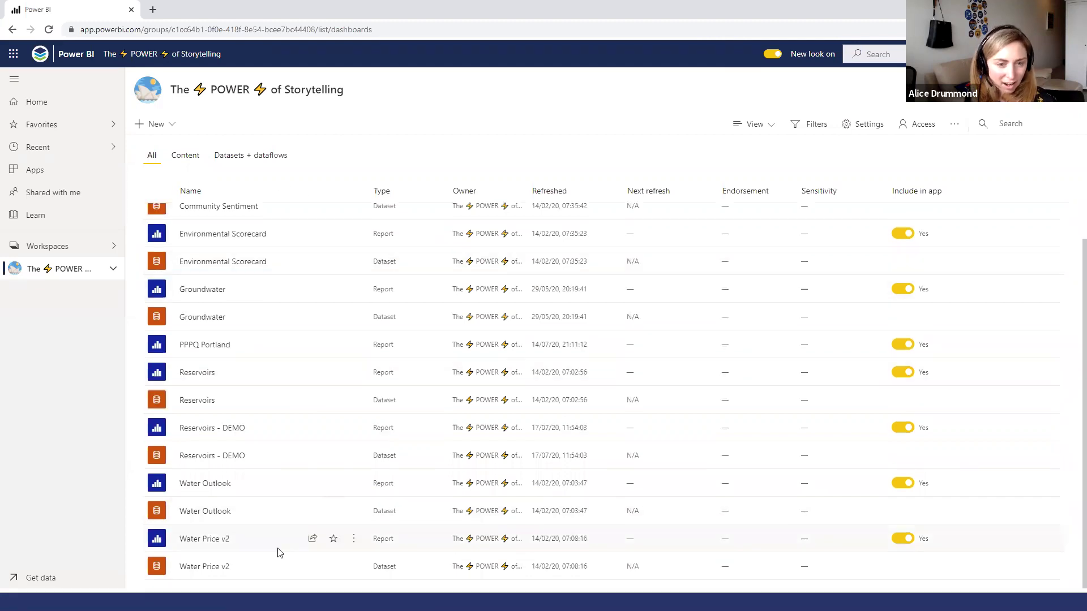
{"action": "scroll", "coordinate": [264, 453], "scroll_direction": "up", "scroll_amount": 1}
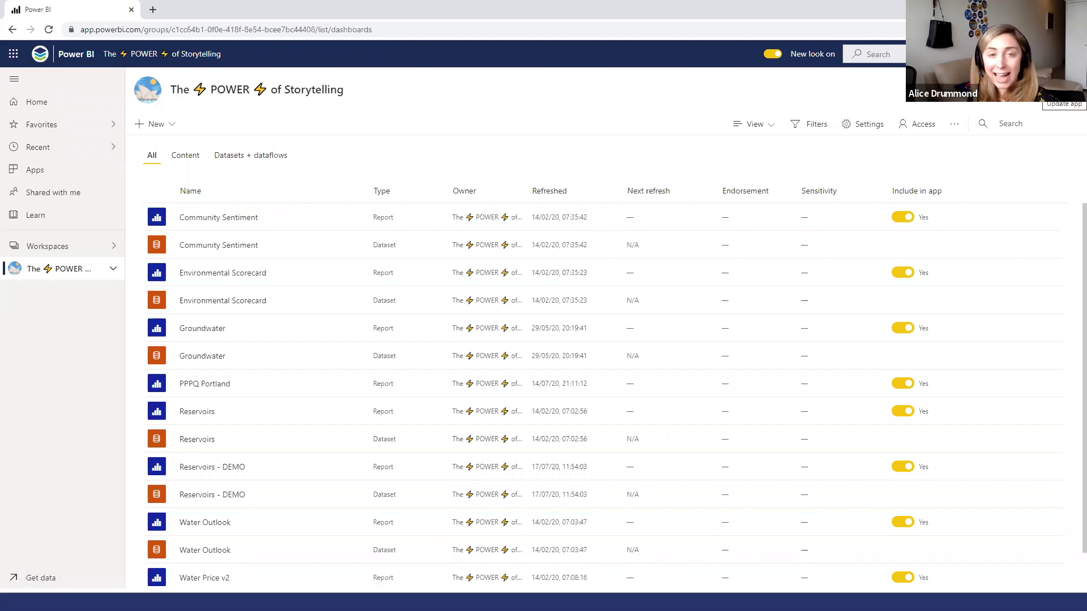
Open the workspace app's update settings and examine its setup details, including app name and support site.
{"action": "left_click", "coordinate": [1063, 104]}
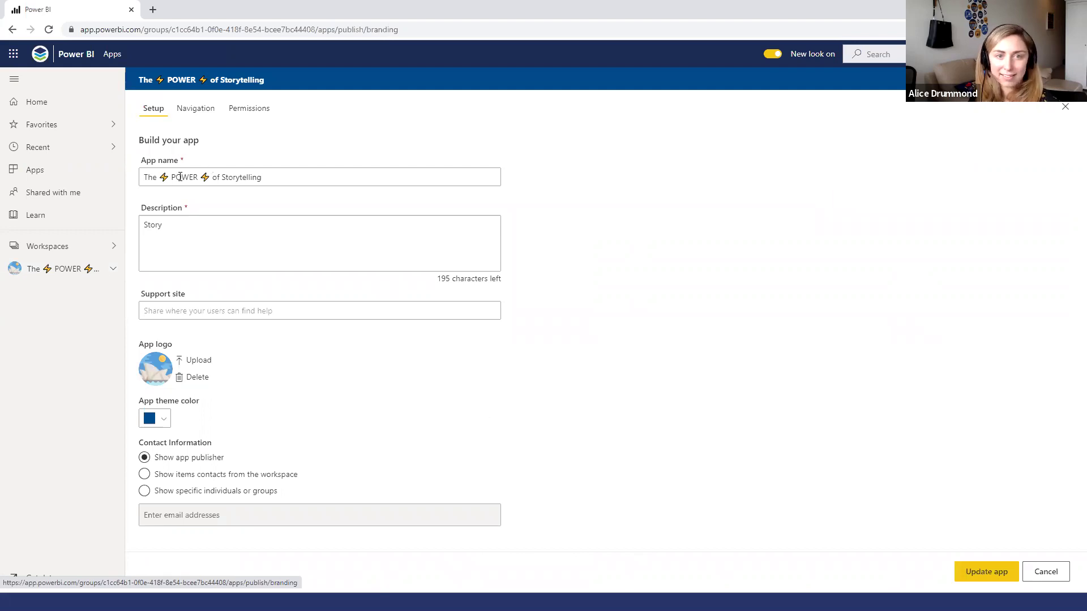
{"action": "left_click_drag", "start_coordinate": [182, 177], "coordinate": [318, 172]}
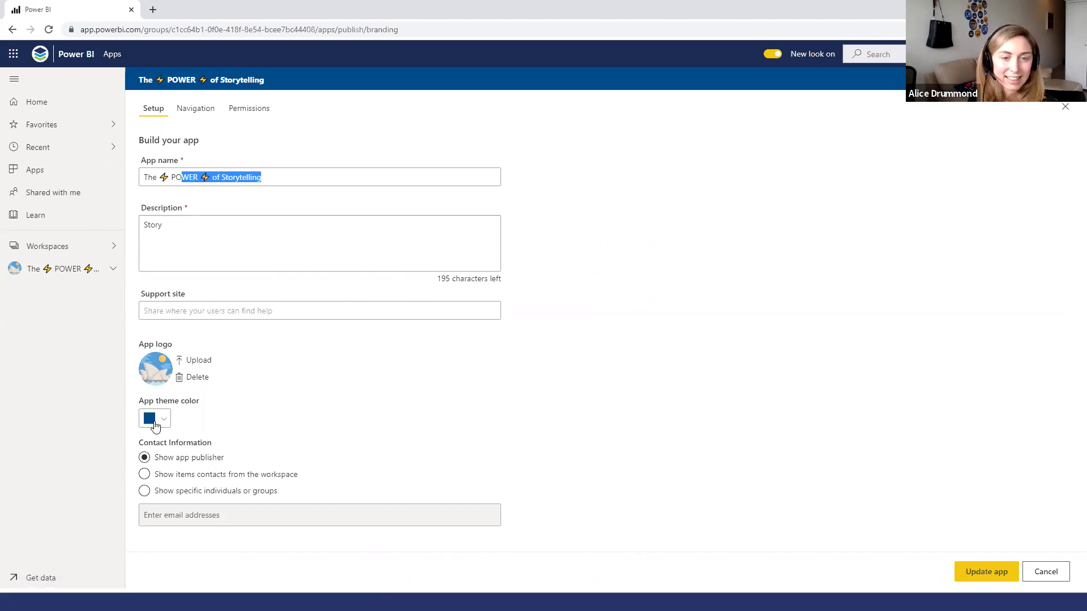
{"action": "left_click", "coordinate": [221, 310]}
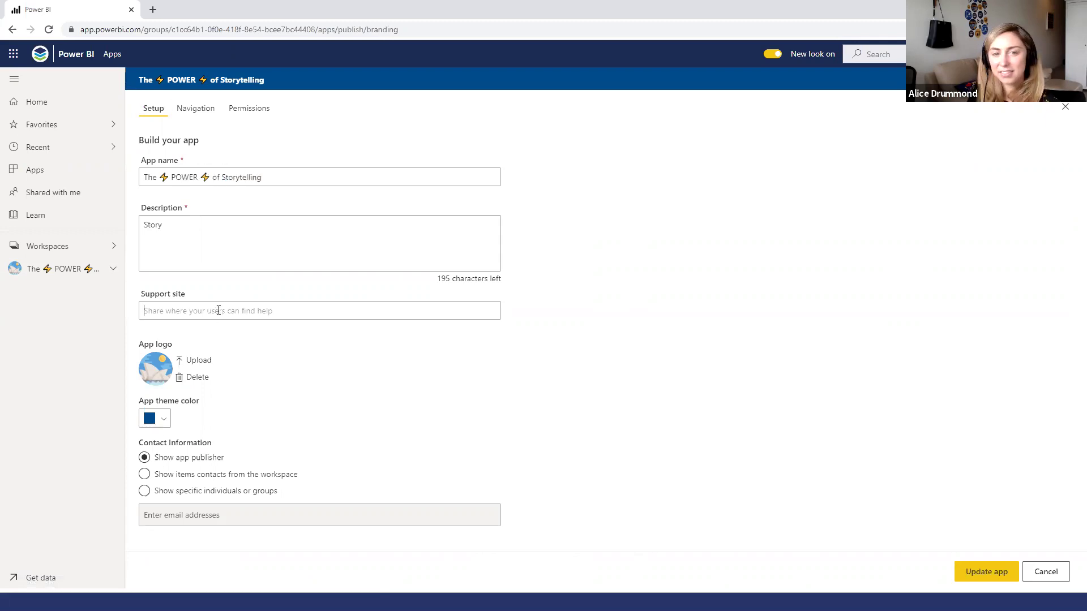
Review the app's navigation setup, examining the link details of the Feedback Forms and Videos entries.
{"action": "left_click", "coordinate": [199, 110]}
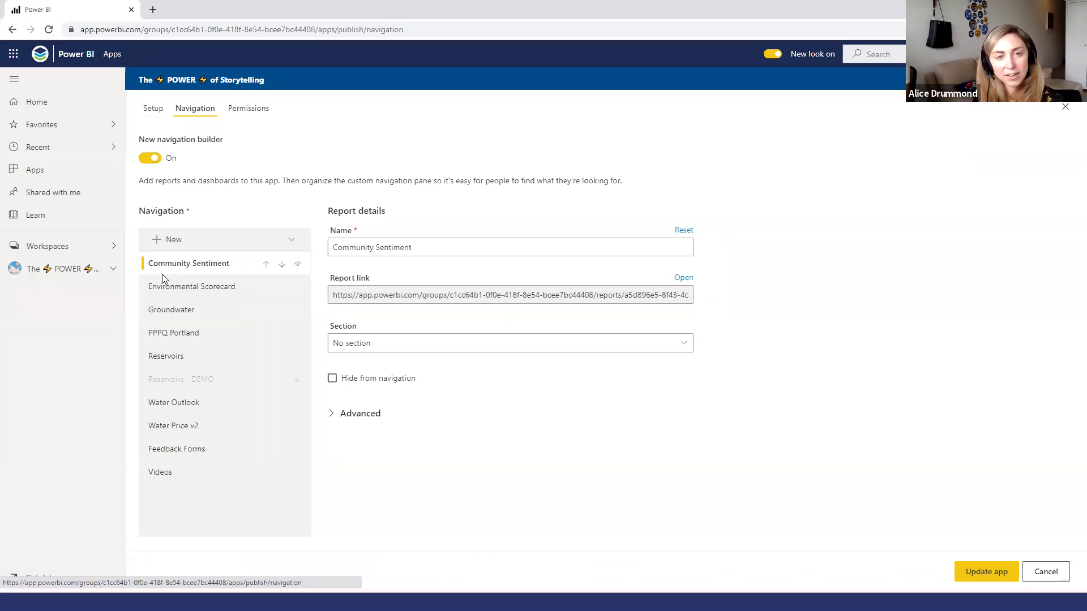
{"action": "left_click", "coordinate": [171, 459]}
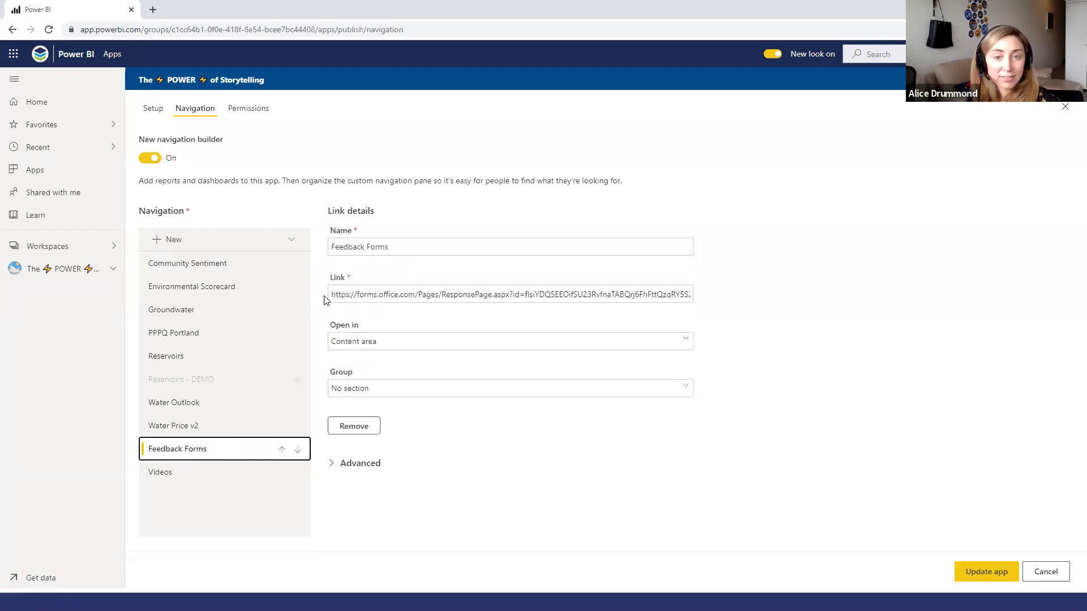
{"action": "triple_click", "coordinate": [476, 298]}
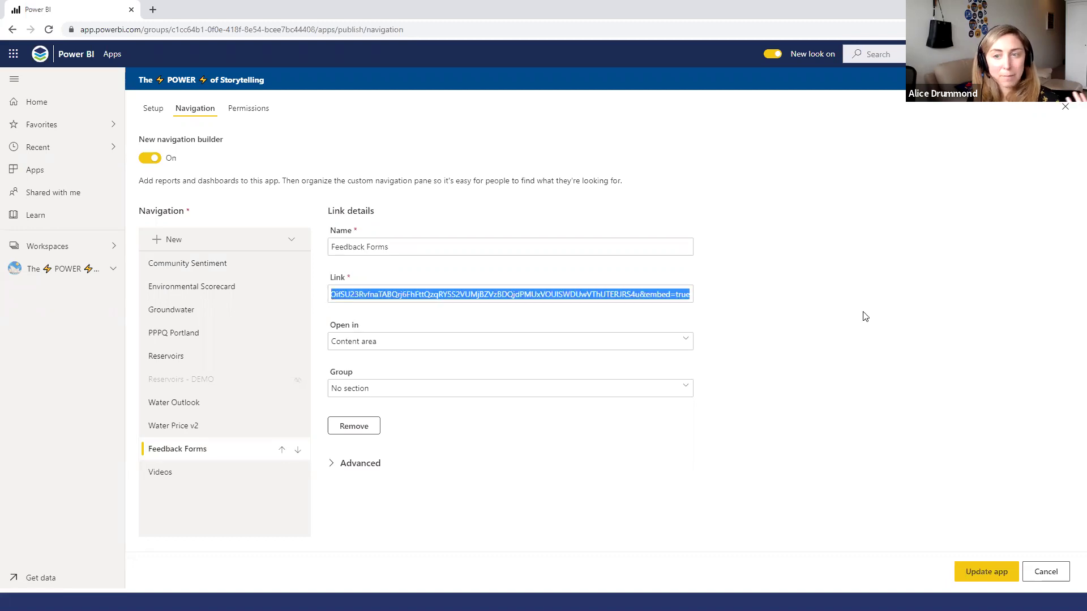
{"action": "left_click", "coordinate": [853, 321]}
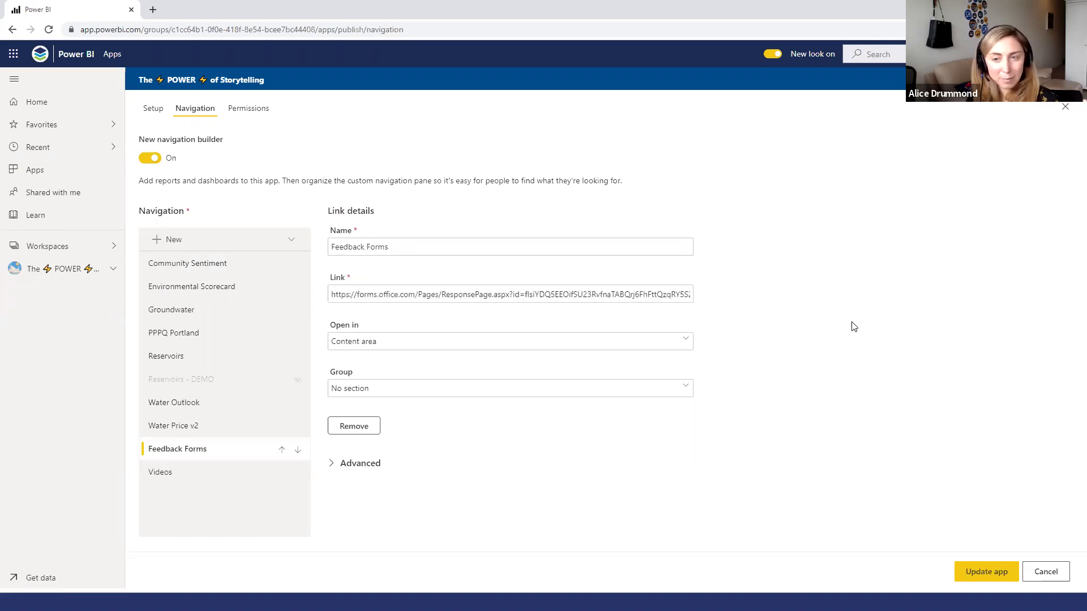
{"action": "left_click", "coordinate": [215, 474]}
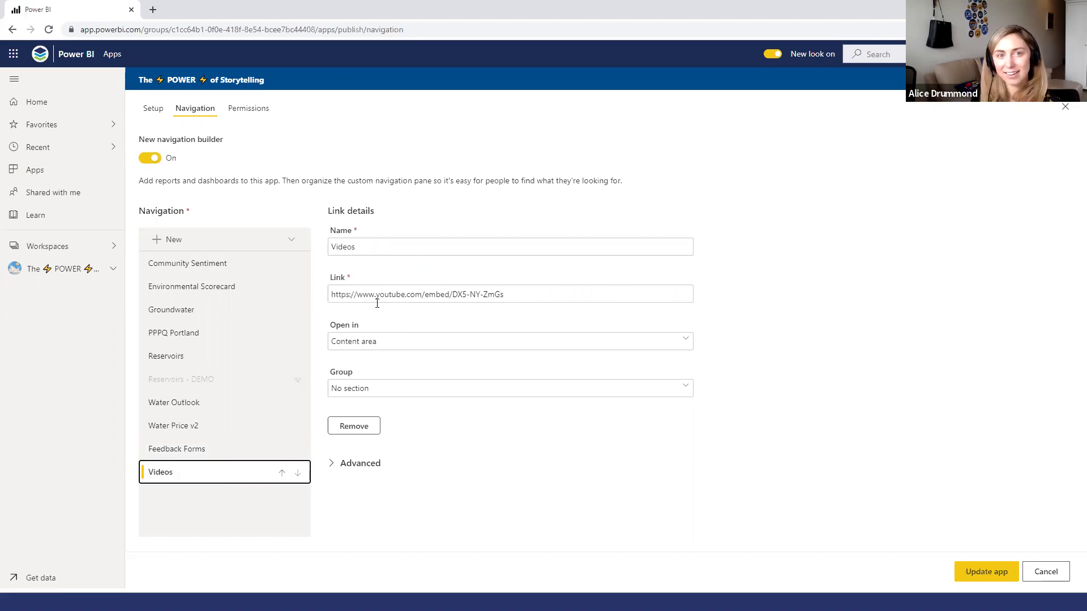
Publish the update of the The POWER of Storytelling app and go to the published app.
{"action": "left_click", "coordinate": [970, 574]}
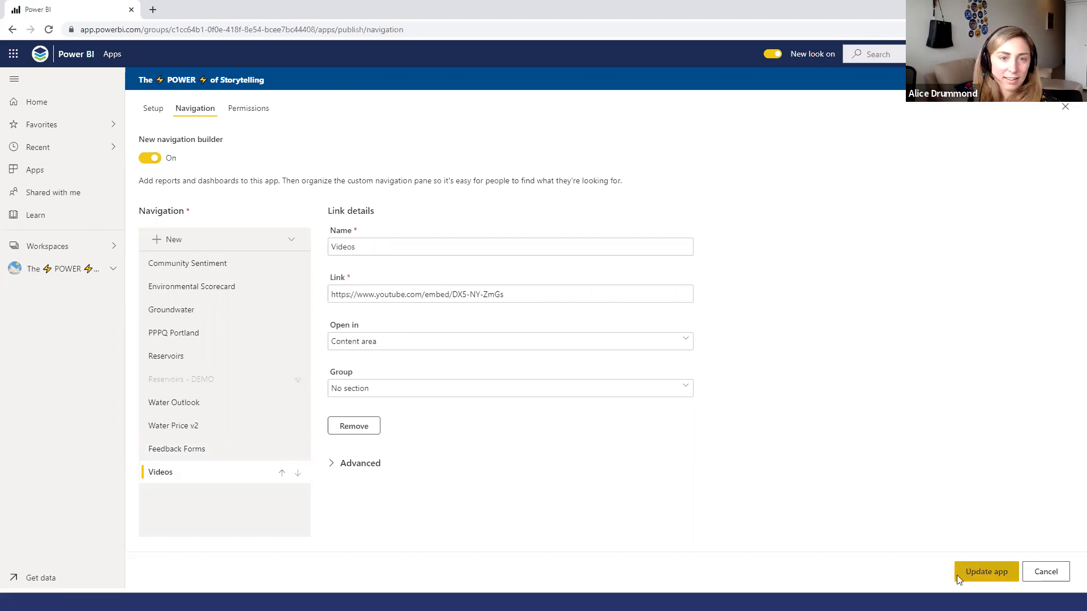
{"action": "left_click", "coordinate": [612, 358]}
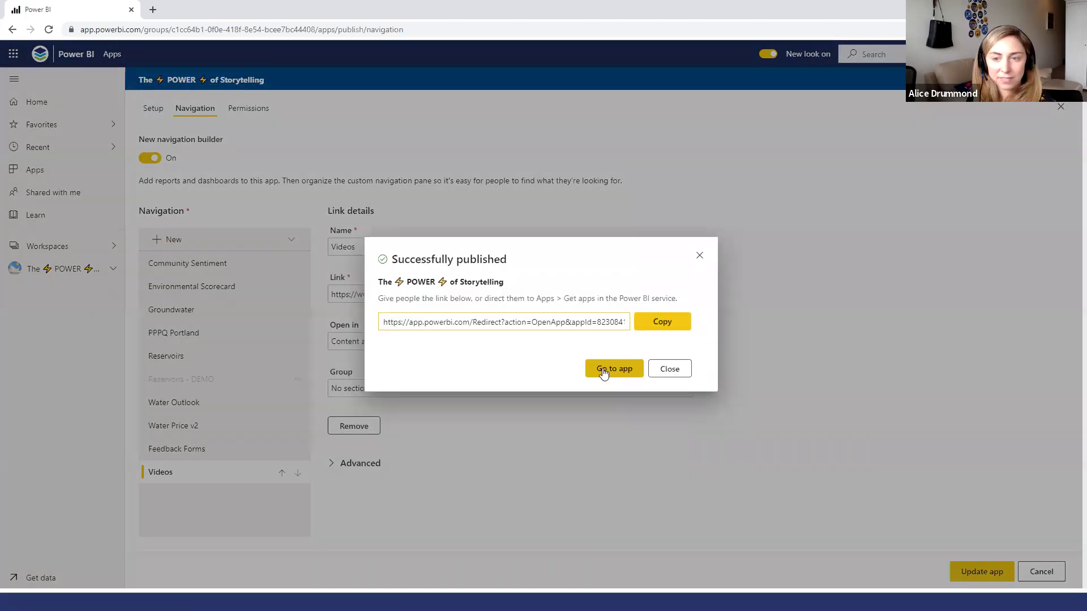
{"action": "left_click", "coordinate": [589, 375]}
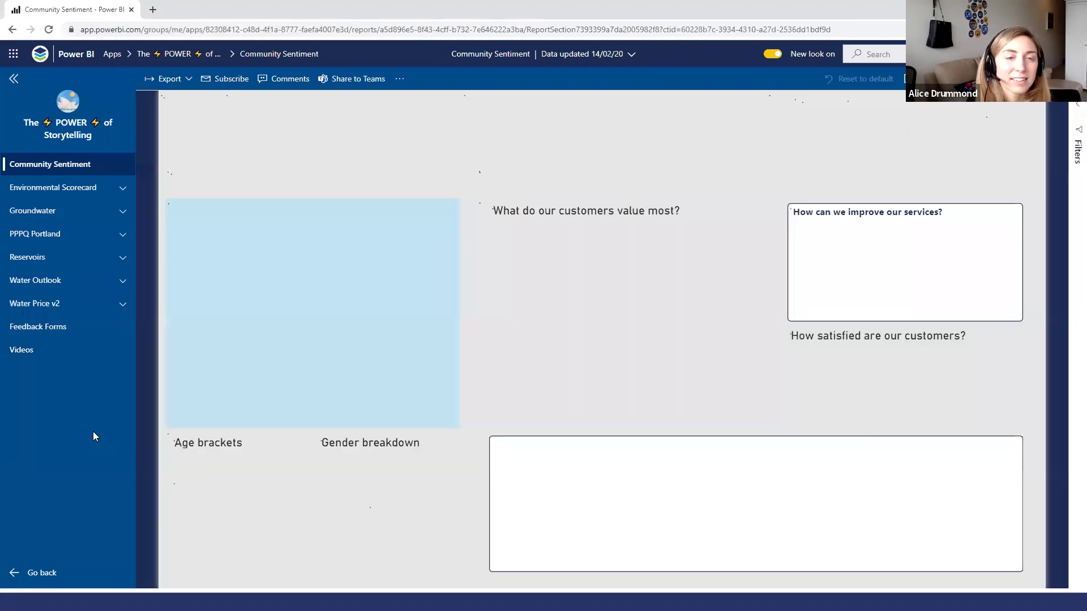
Look through the embedded form under Feedback Forms in the app, and view the embedded video under Videos.
{"action": "left_click", "coordinate": [95, 336]}
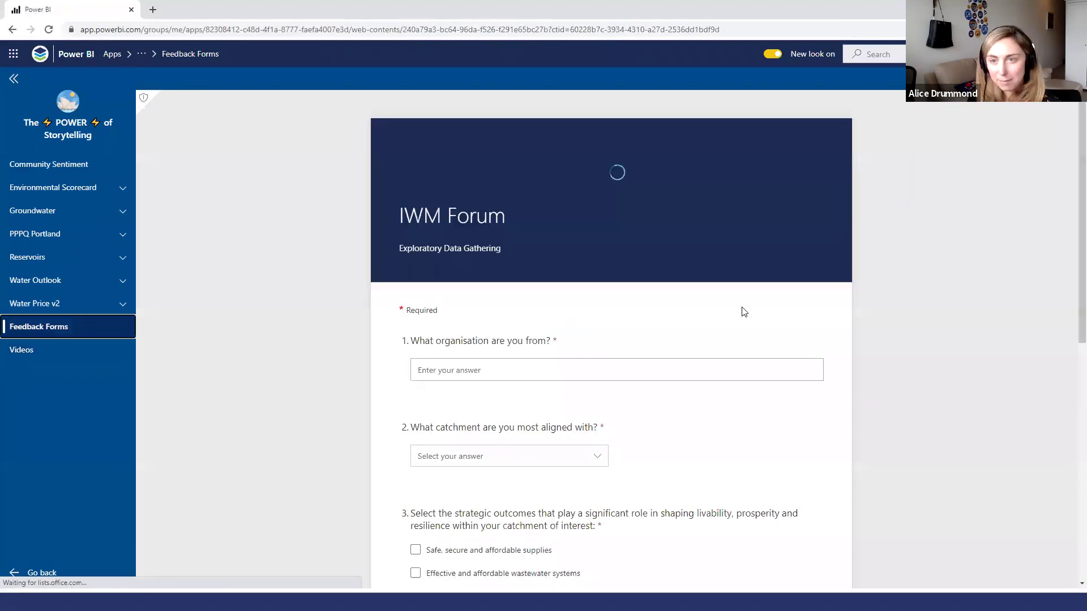
{"action": "scroll", "coordinate": [759, 311], "scroll_direction": "down", "scroll_amount": 8}
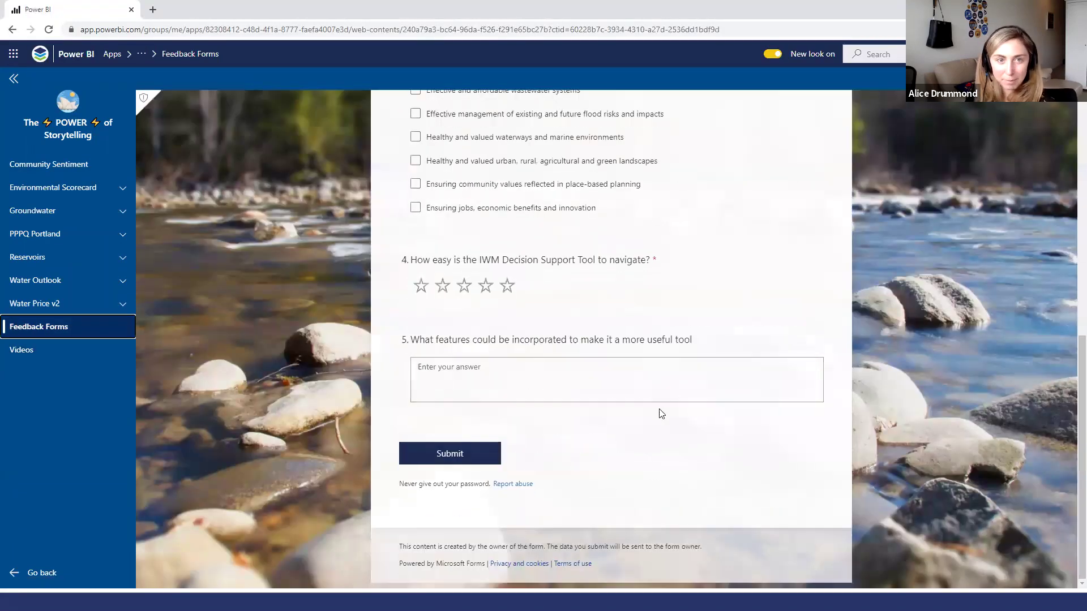
{"action": "scroll", "coordinate": [657, 413], "scroll_direction": "up", "scroll_amount": 4}
{"action": "scroll", "coordinate": [648, 414], "scroll_direction": "up", "scroll_amount": 4}
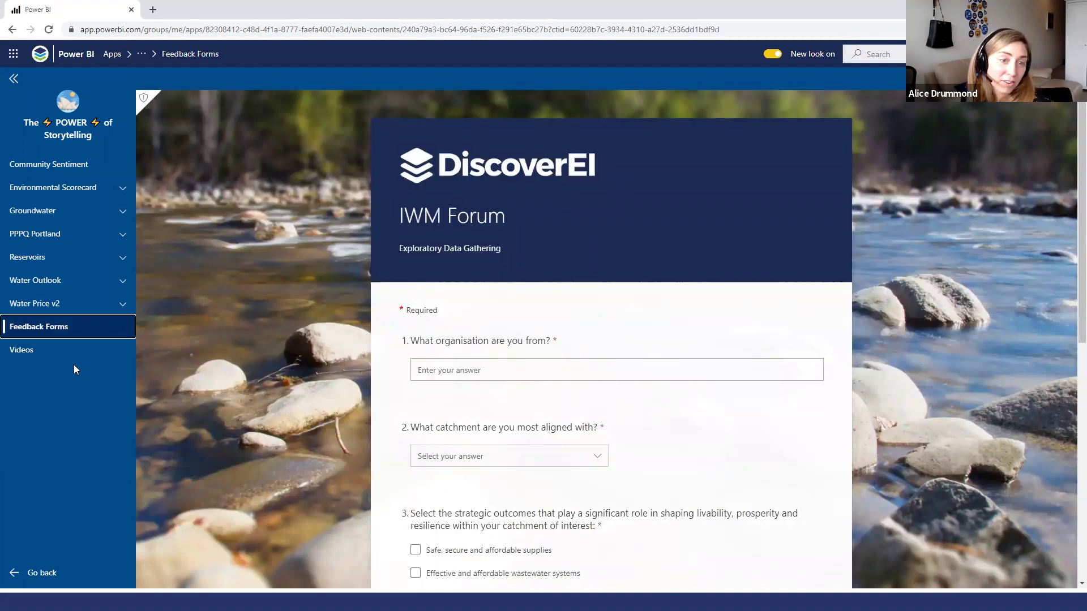
{"action": "left_click", "coordinate": [54, 354]}
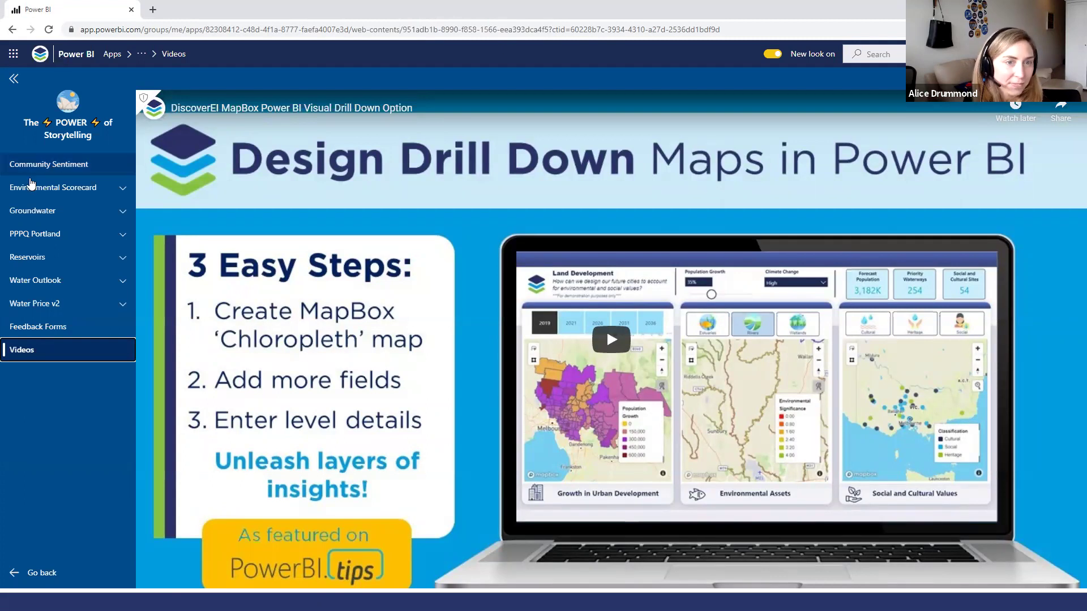
Open the Community Sentiment report in the app, followed by the Groundwater report.
{"action": "left_click", "coordinate": [65, 165]}
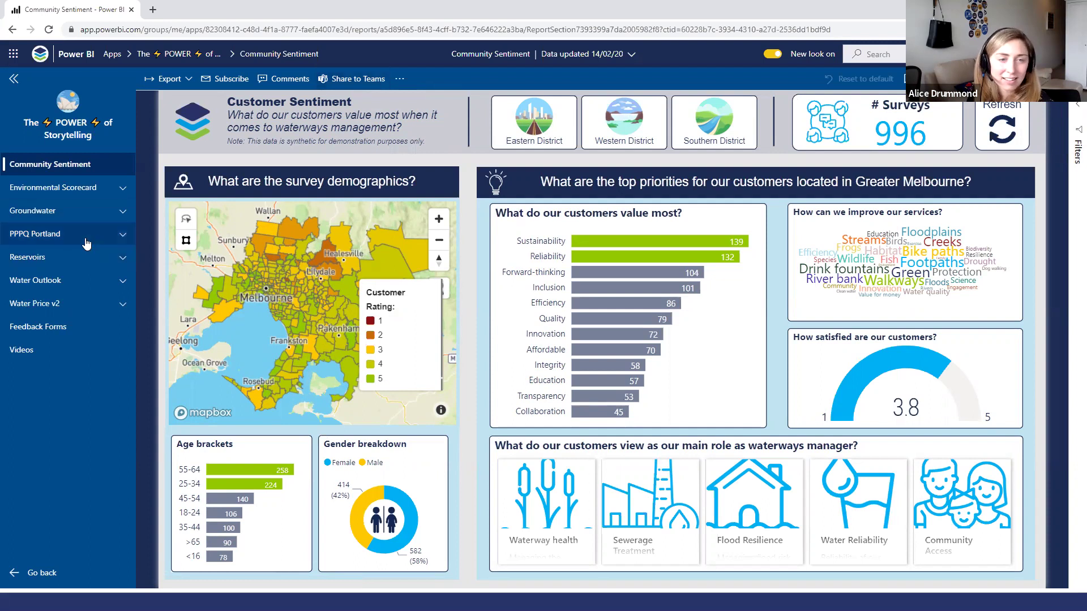
{"action": "left_click", "coordinate": [134, 216]}
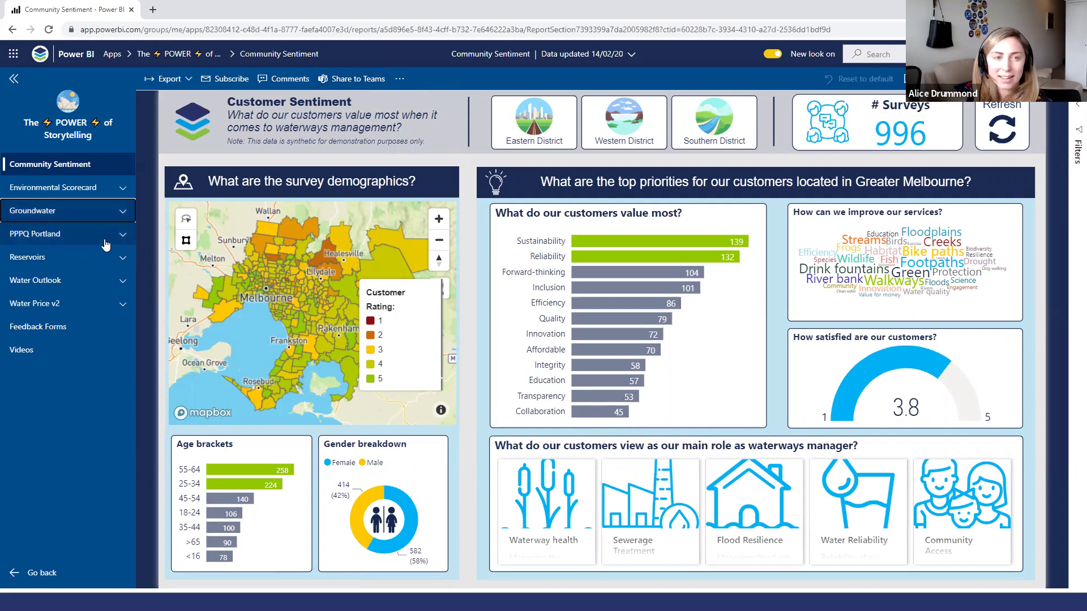
{"action": "left_click", "coordinate": [88, 220]}
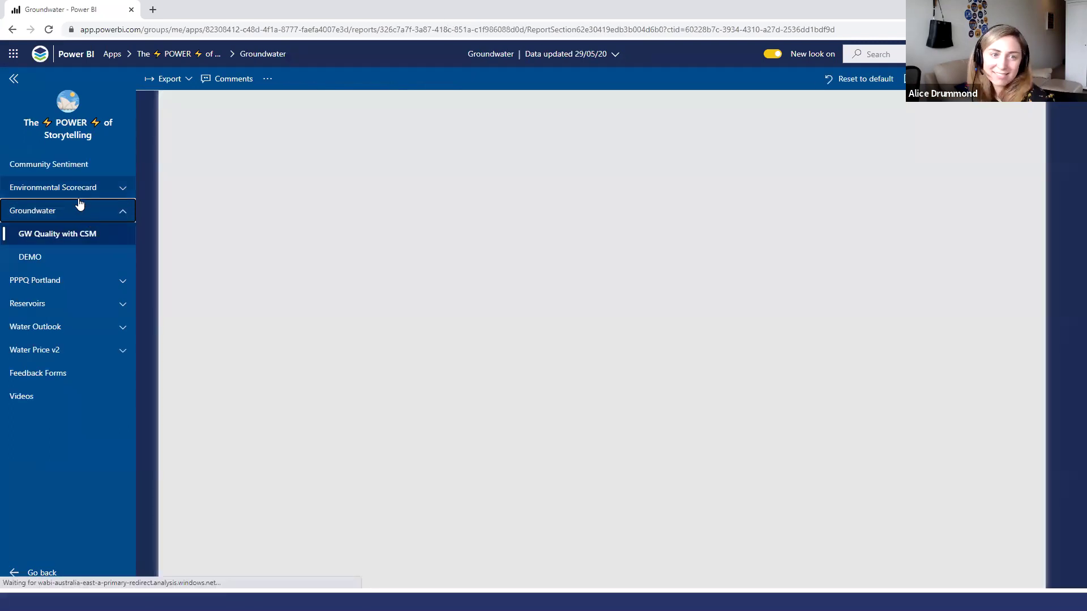